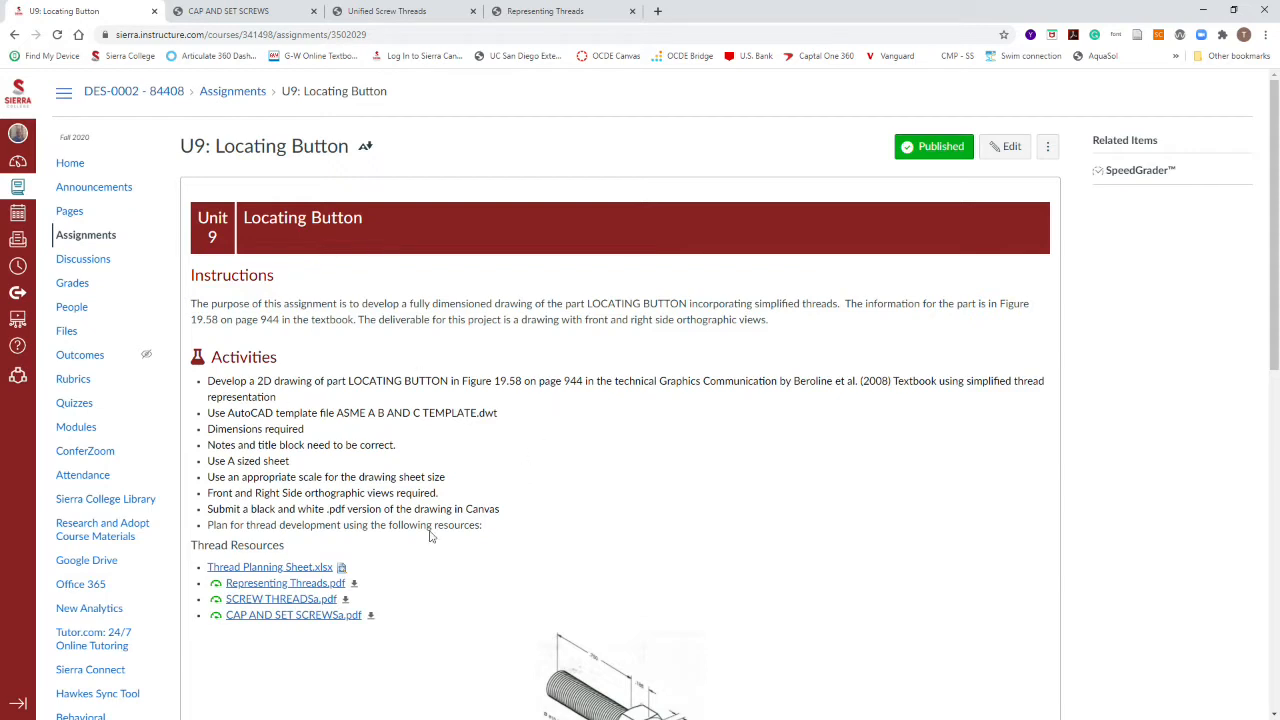
- Review the Locating Button assignment, and in Excel enter LOCATING BUTTON as the first description in Thread Planning Sheet.xlsx
{"action": "scroll", "coordinate": [612, 543], "scroll_direction": "down", "scroll_amount": 1}
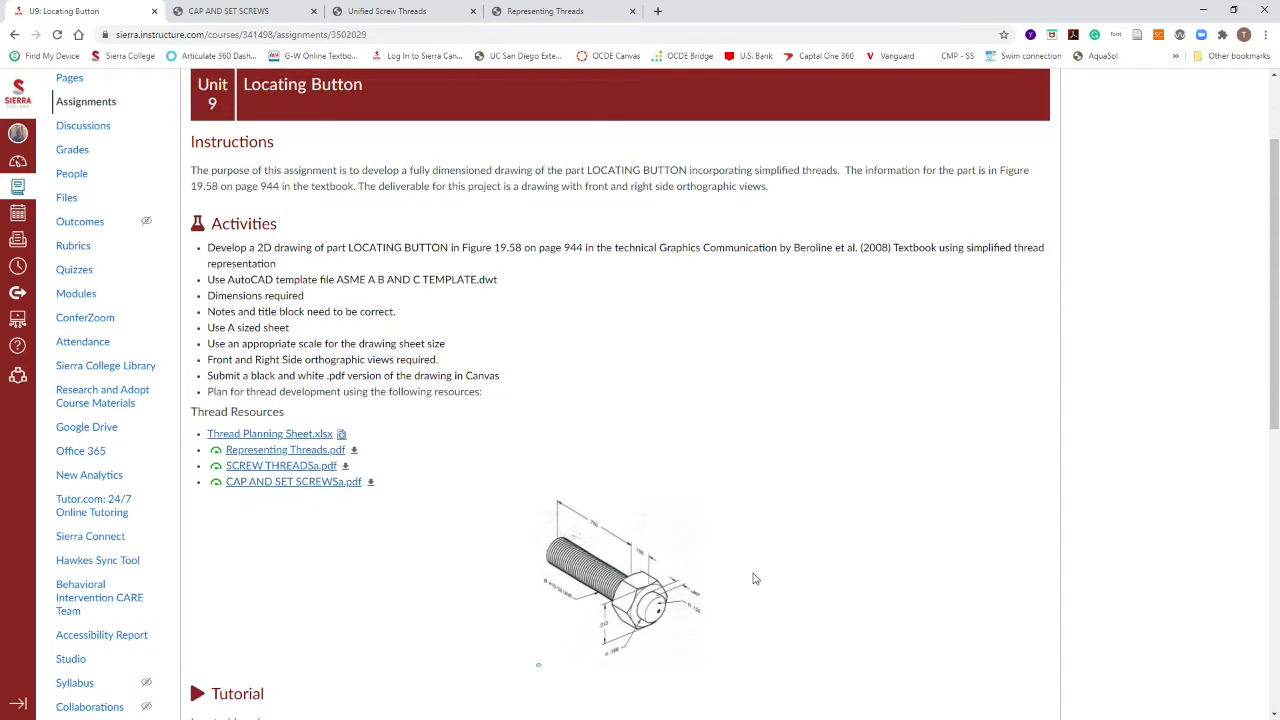
{"action": "scroll", "coordinate": [756, 580], "scroll_direction": "down", "scroll_amount": 1}
{"action": "scroll", "coordinate": [688, 565], "scroll_direction": "up", "scroll_amount": 1}
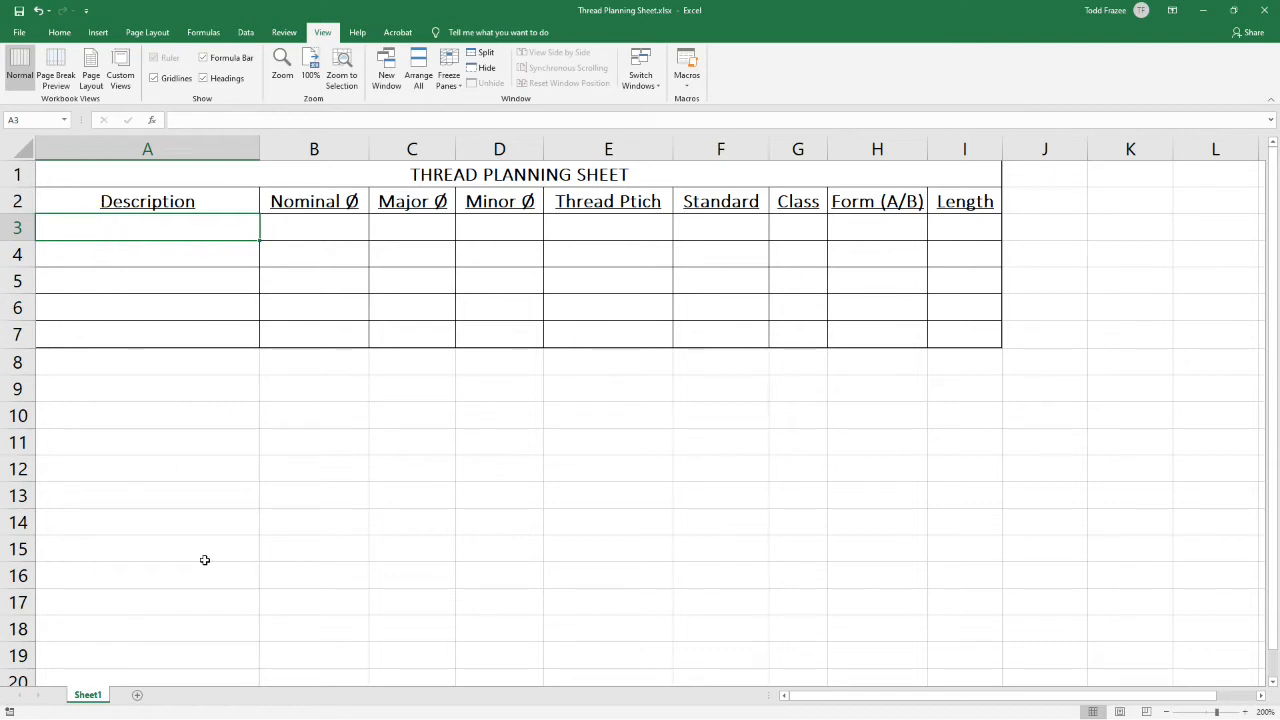
{"action": "type", "text": "LOCAA"}
{"action": "key", "text": "BackSpace"}
{"action": "type", "text": "T"}
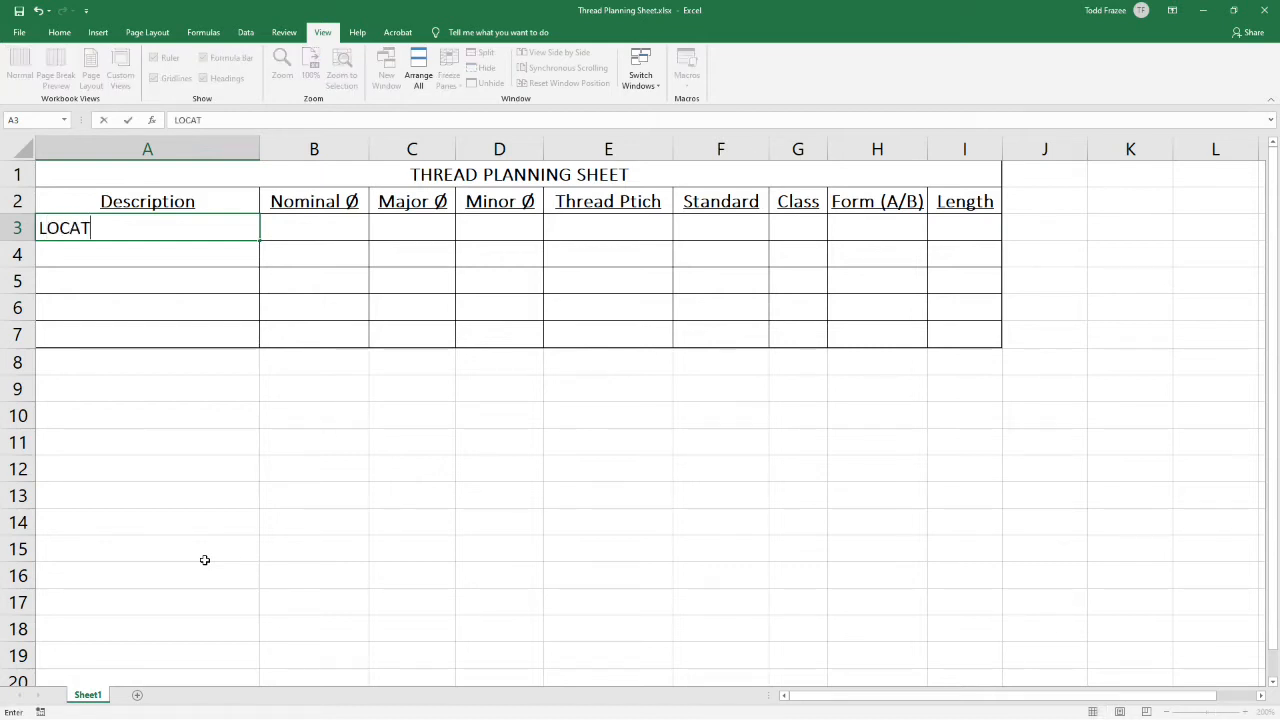
{"action": "type", "text": "ING BUTTON"}
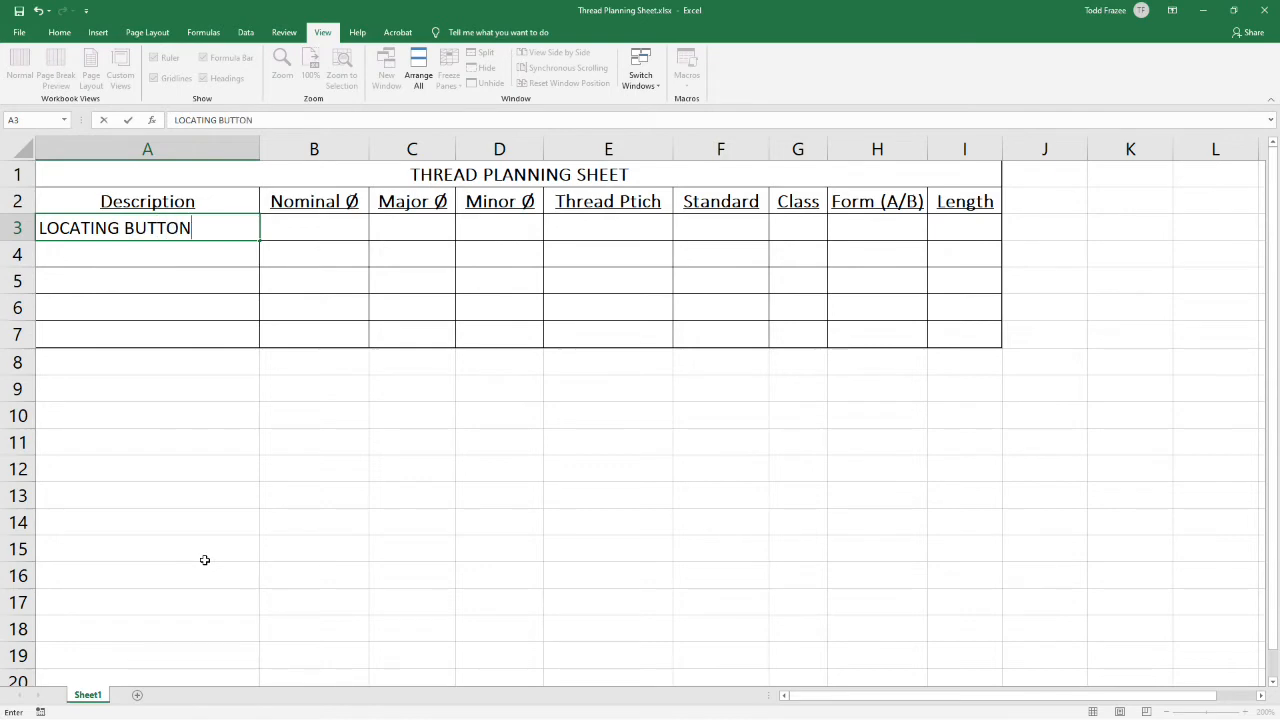
{"action": "left_click", "coordinate": [204, 560]}
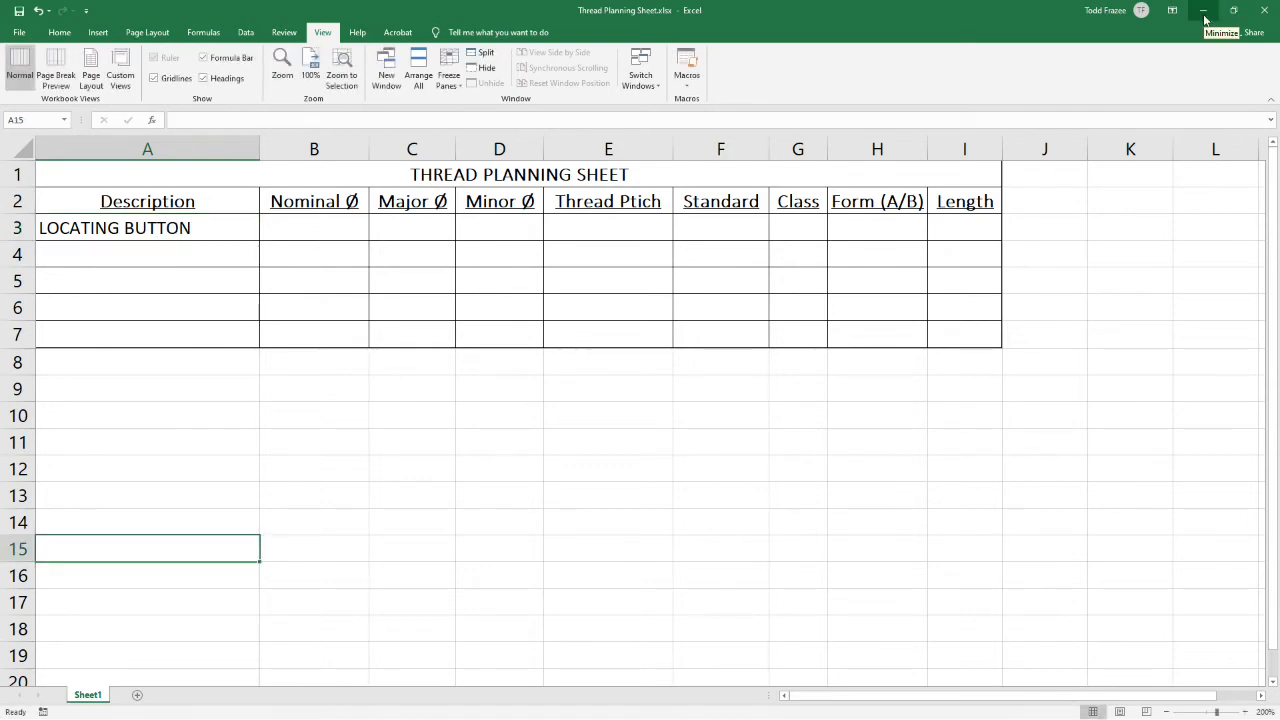
- Check the thread callout in the assignment's part figure in Chrome and enter #10 as the locating button's nominal diameter in Excel
{"action": "left_click", "coordinate": [1204, 14]}
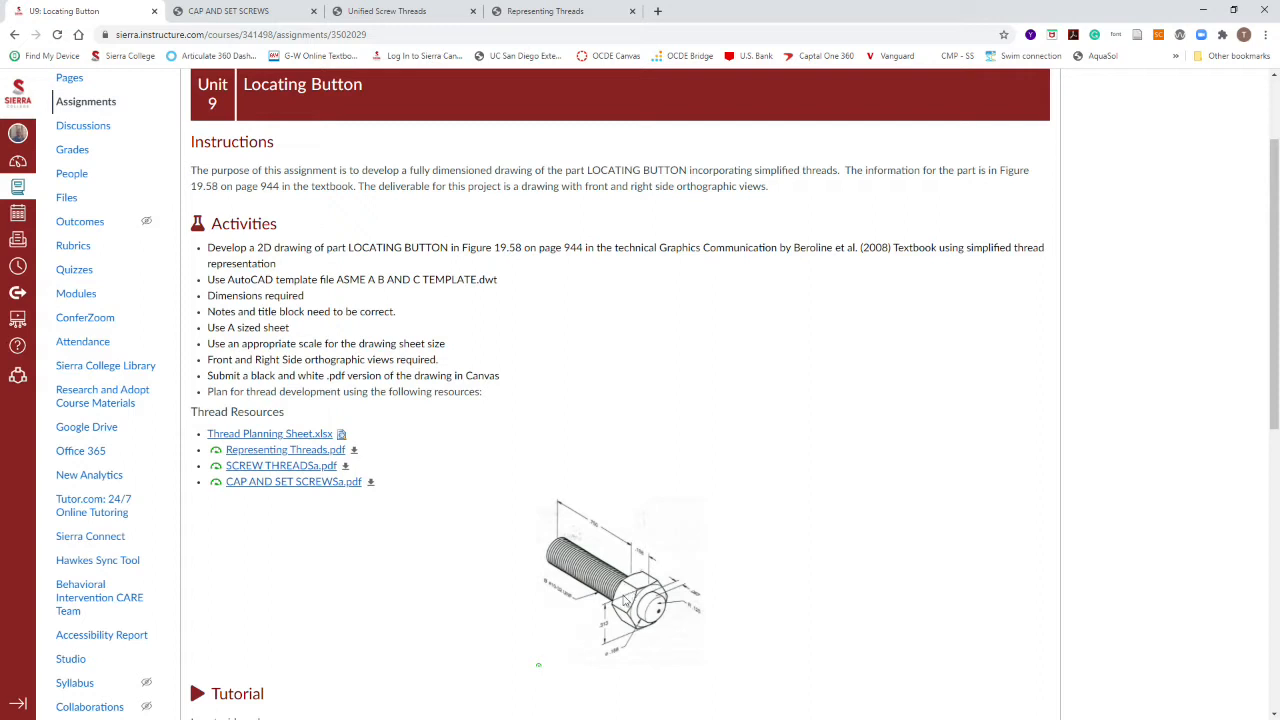
{"action": "left_click", "coordinate": [603, 566]}
{"action": "left_click", "coordinate": [285, 436]}
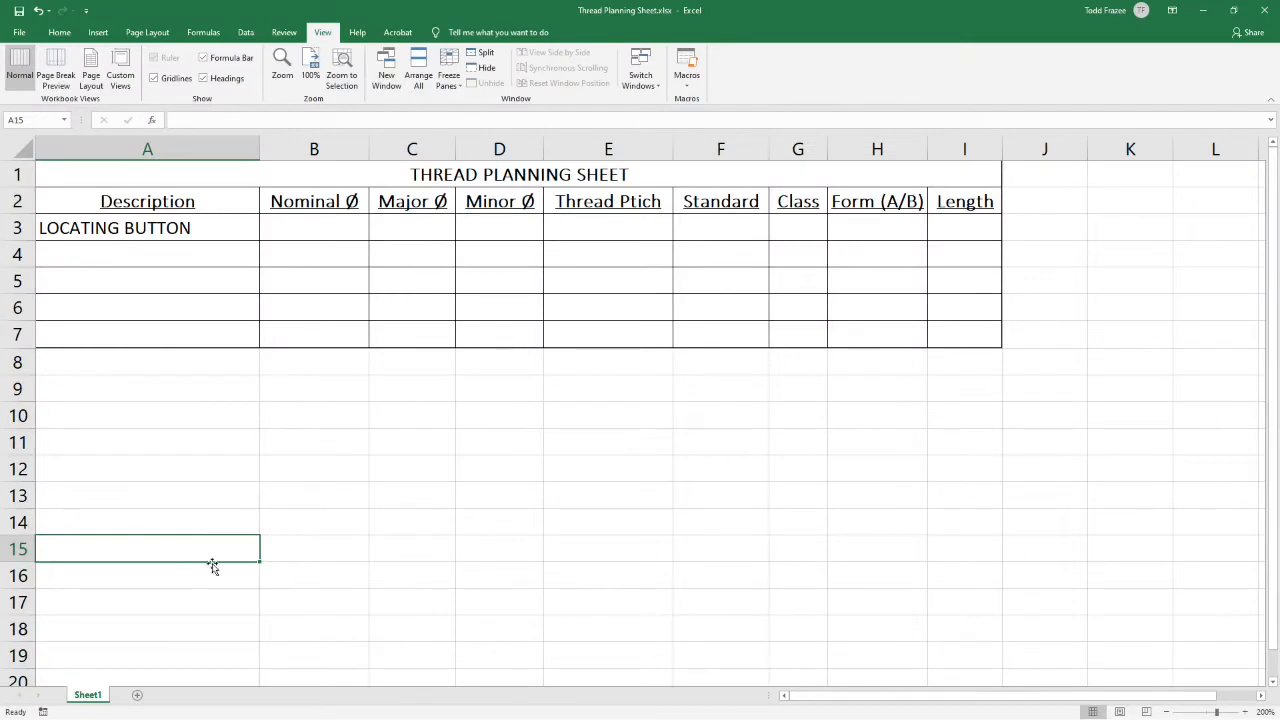
{"action": "left_click", "coordinate": [301, 227]}
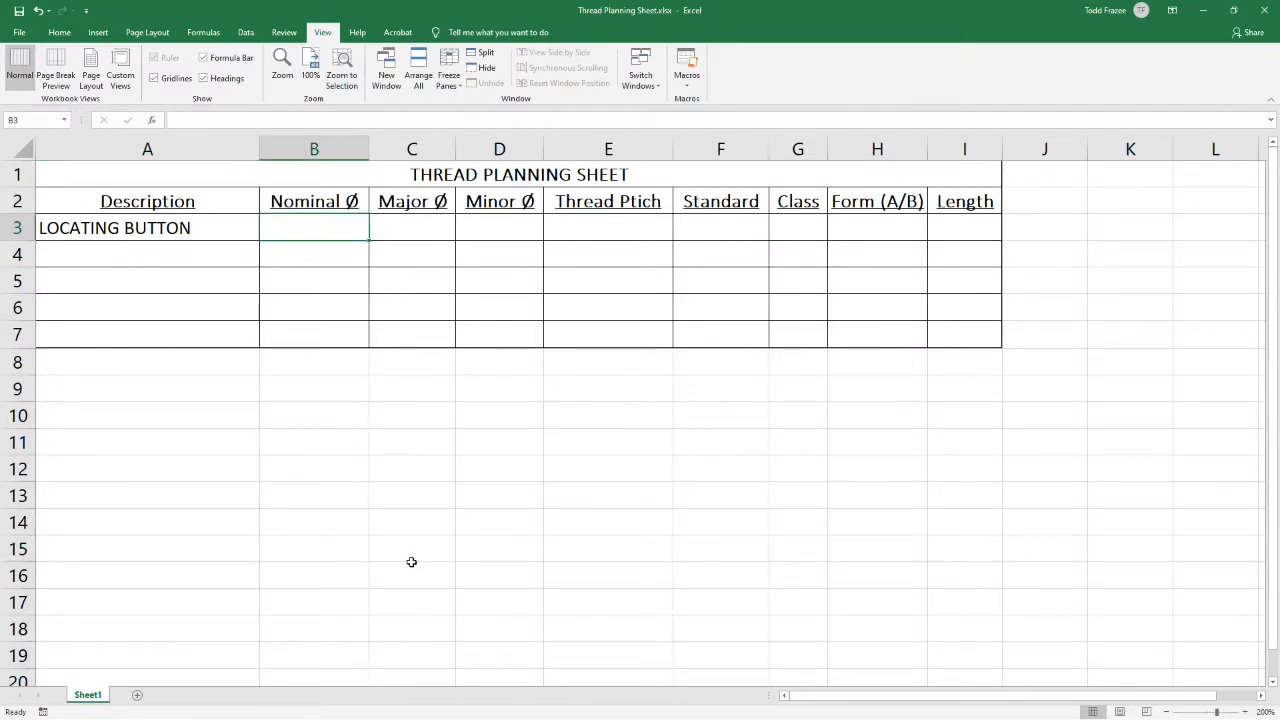
{"action": "type", "text": "#10"}
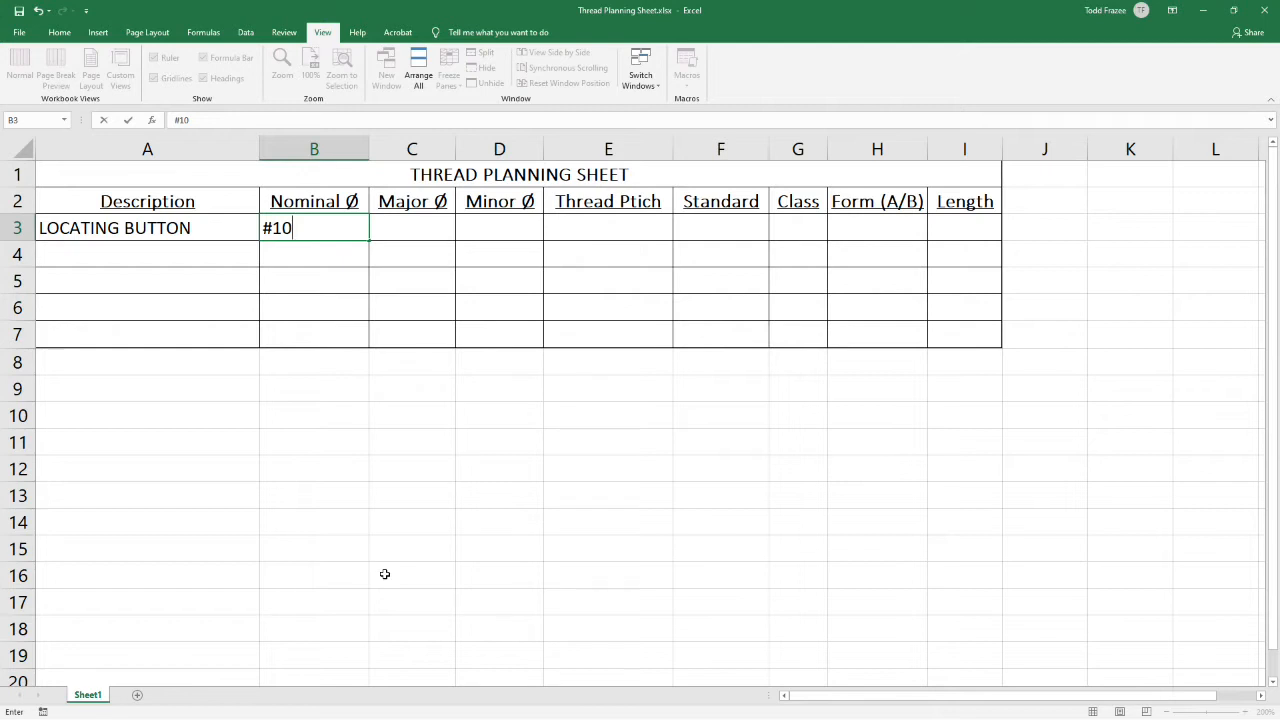
{"action": "left_click", "coordinate": [350, 434]}
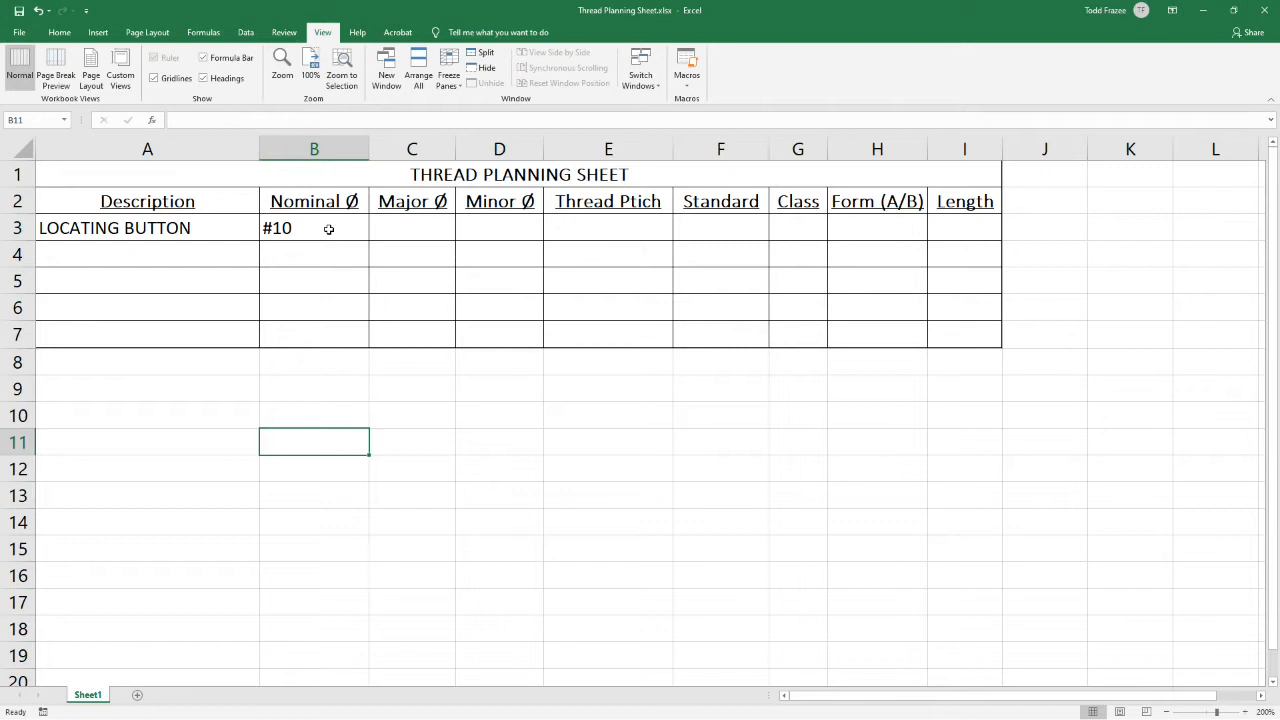
- Enter 32 as the thread pitch in the locating button row
{"action": "left_click", "coordinate": [396, 219]}
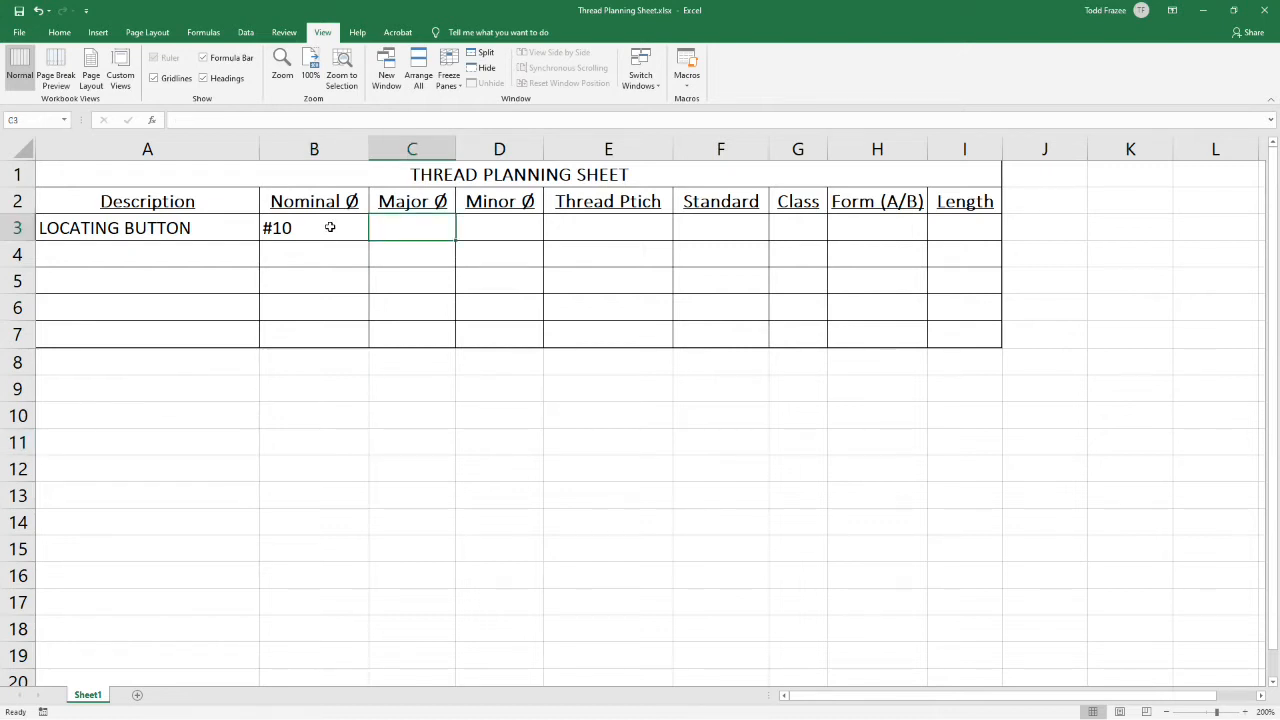
{"action": "left_click", "coordinate": [582, 226]}
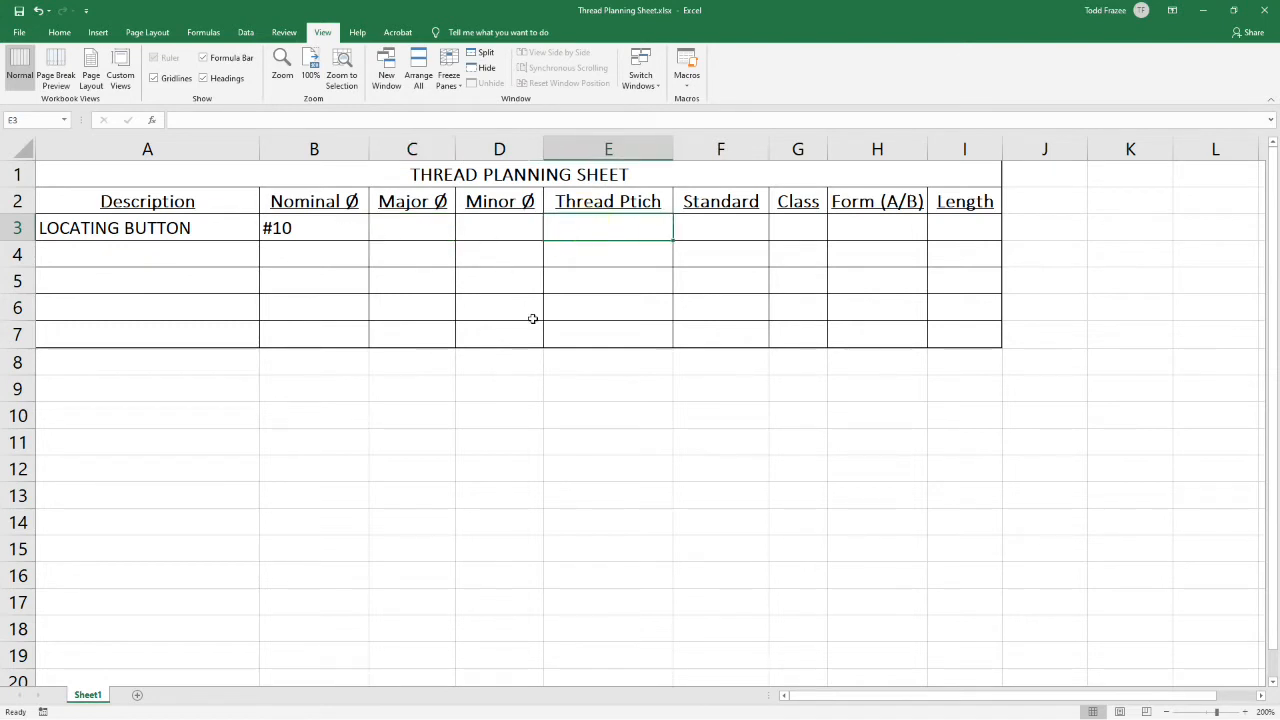
{"action": "type", "text": "32"}
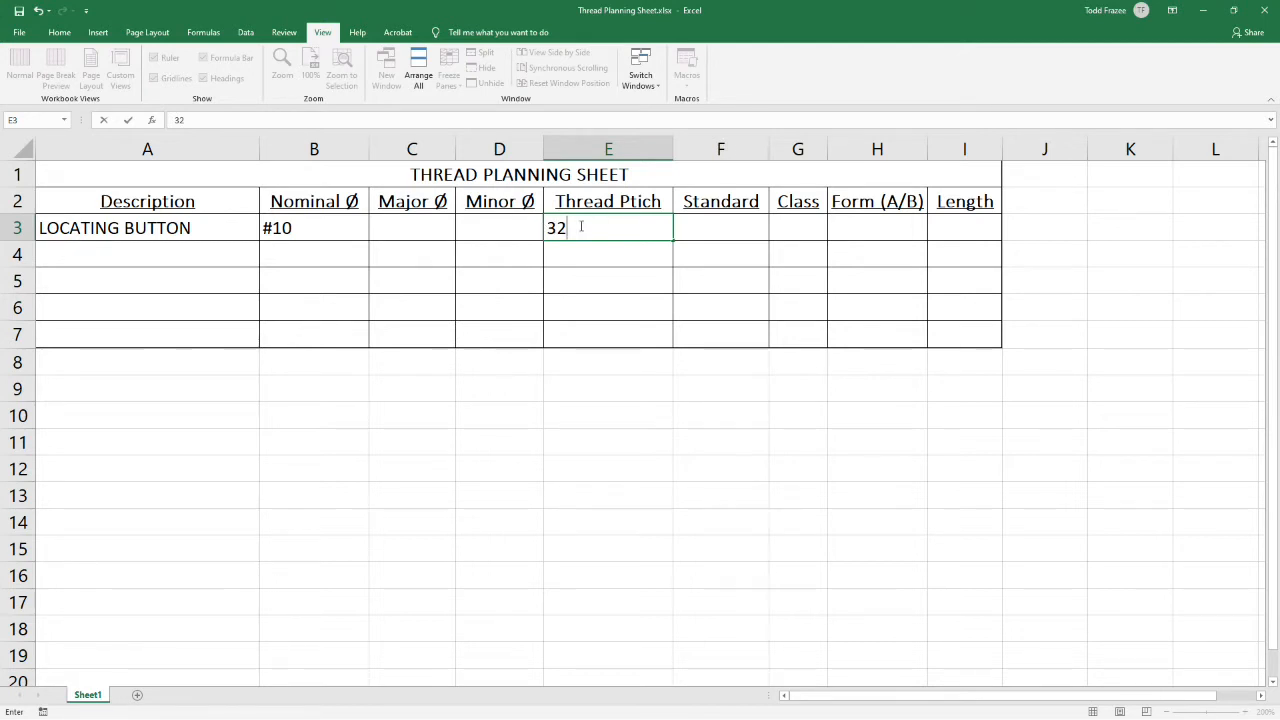
{"action": "left_click", "coordinate": [580, 283]}
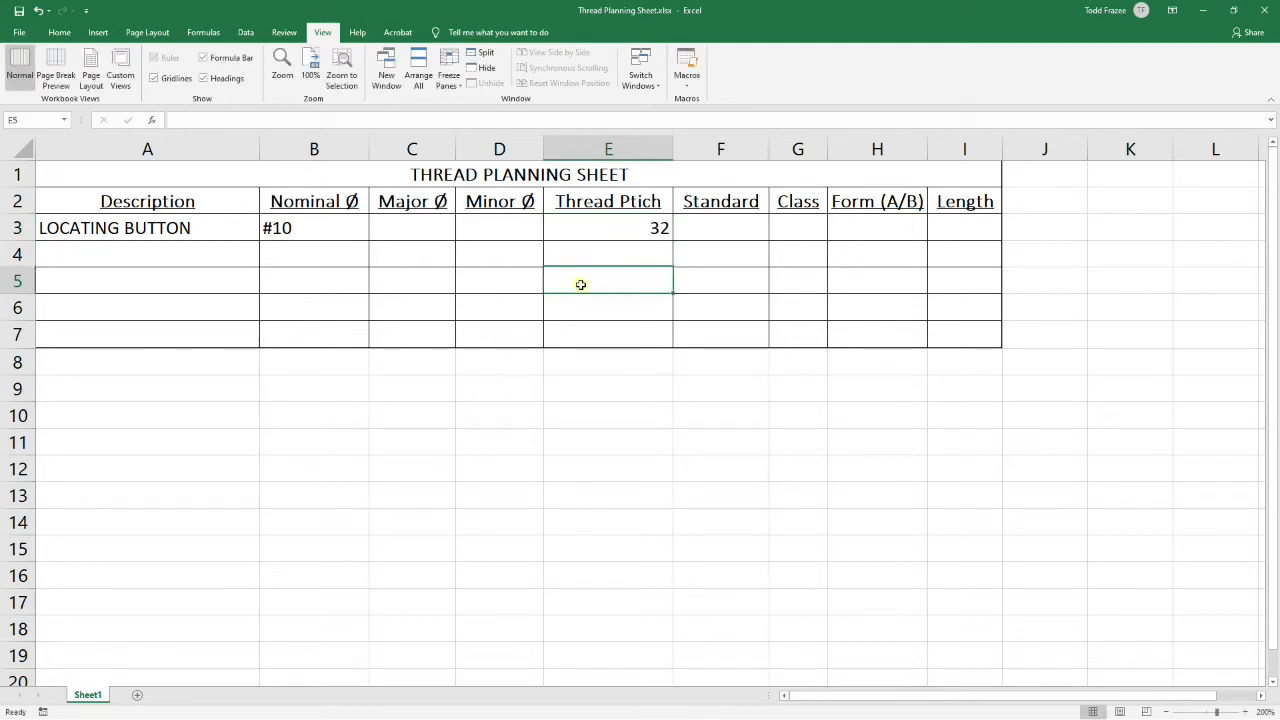
{"action": "left_click", "coordinate": [603, 234]}
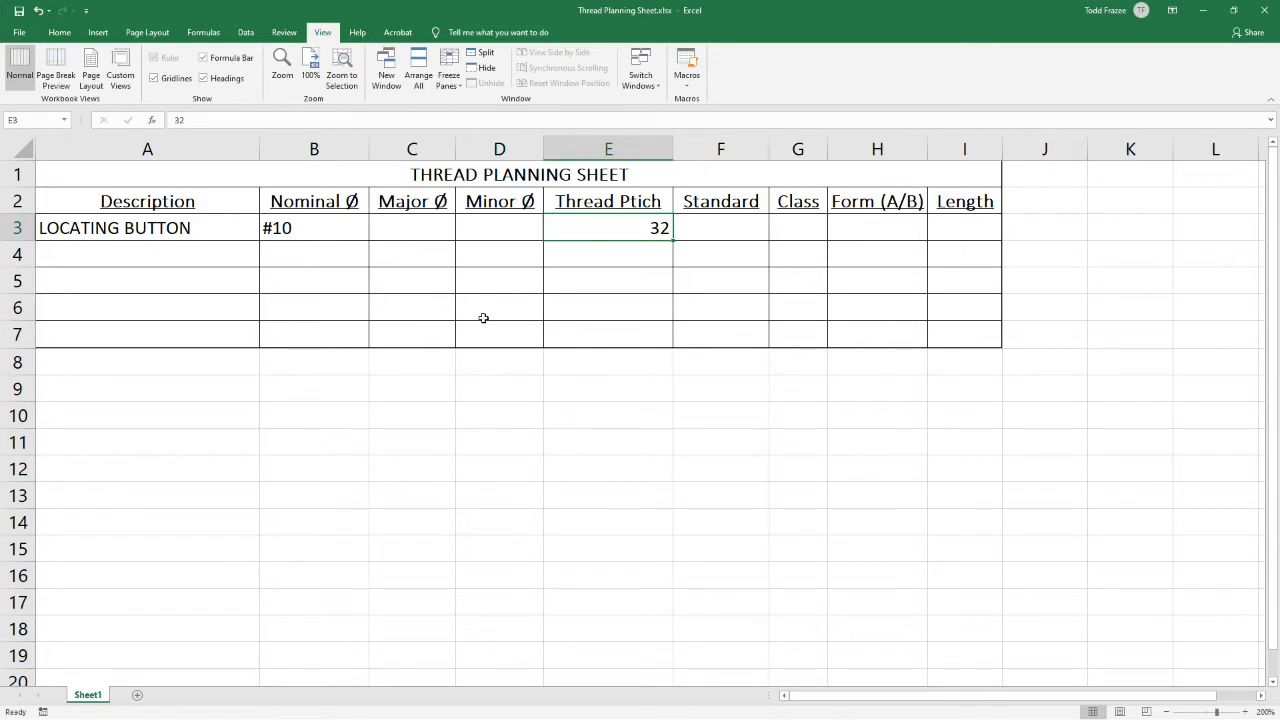
- Enter UNF as the thread standard and .750 as the length in the locating button row
{"action": "left_click", "coordinate": [719, 226]}
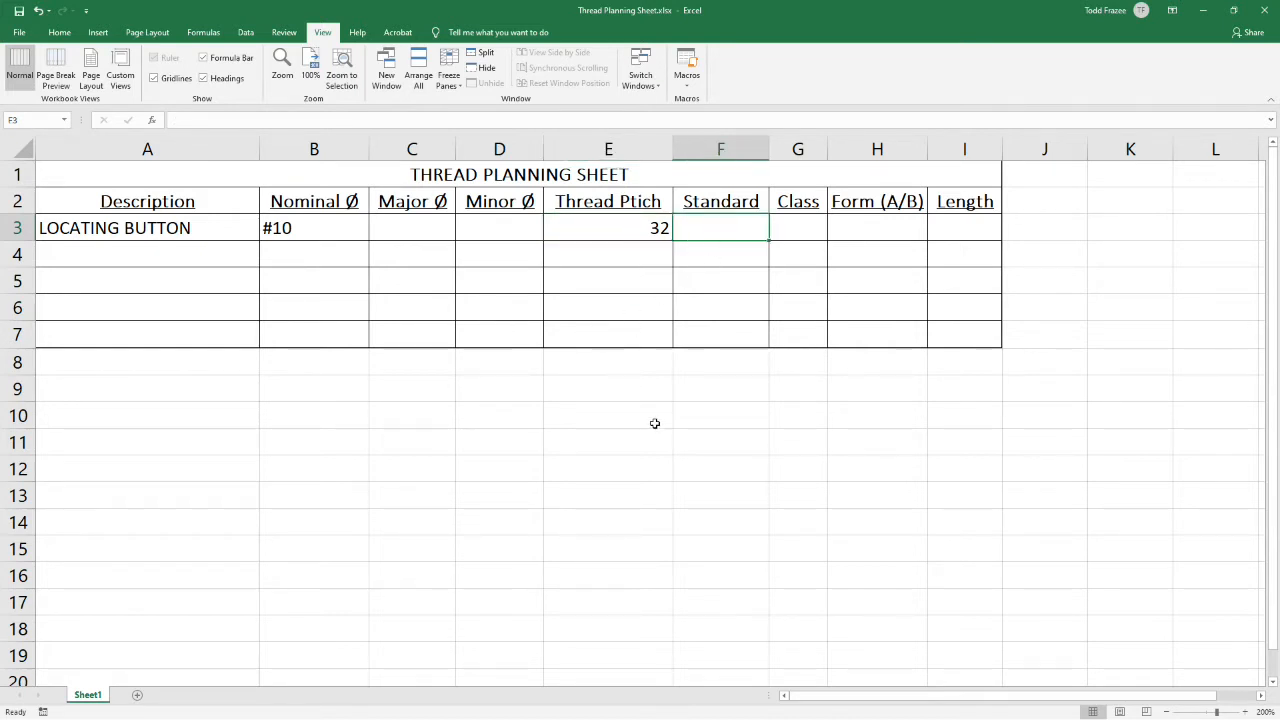
{"action": "type", "text": "UNF"}
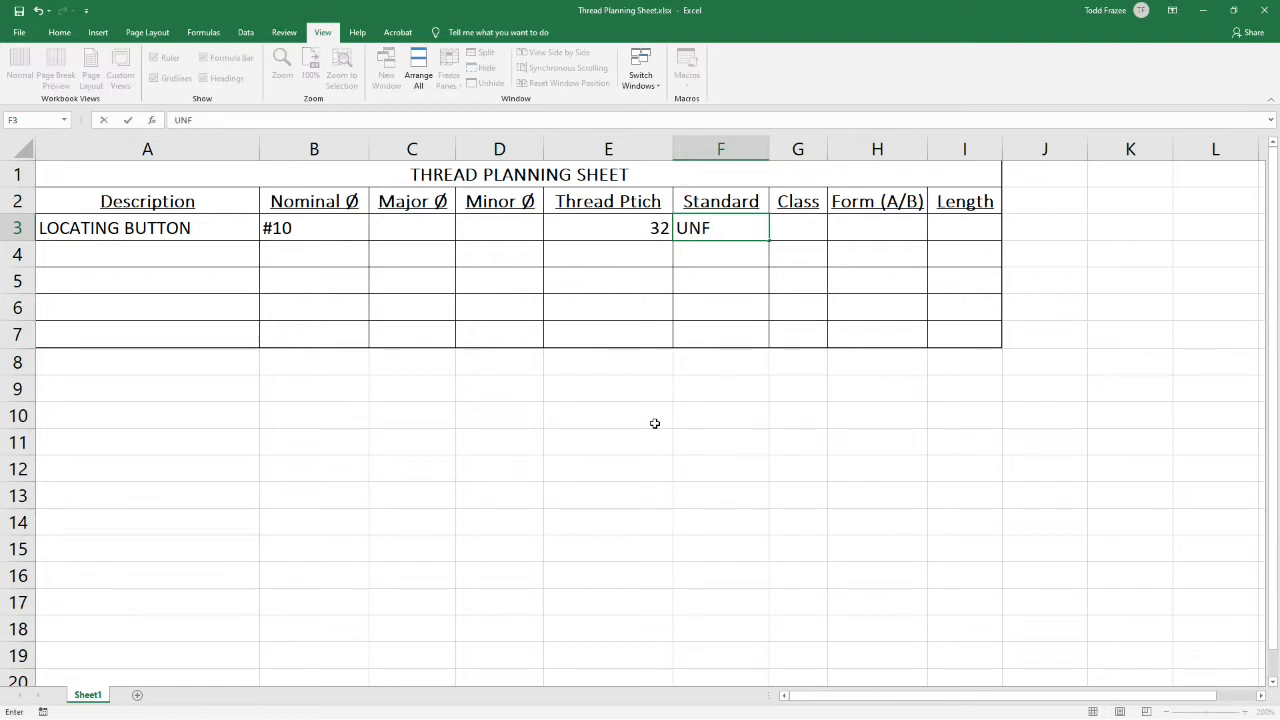
{"action": "left_click", "coordinate": [682, 298]}
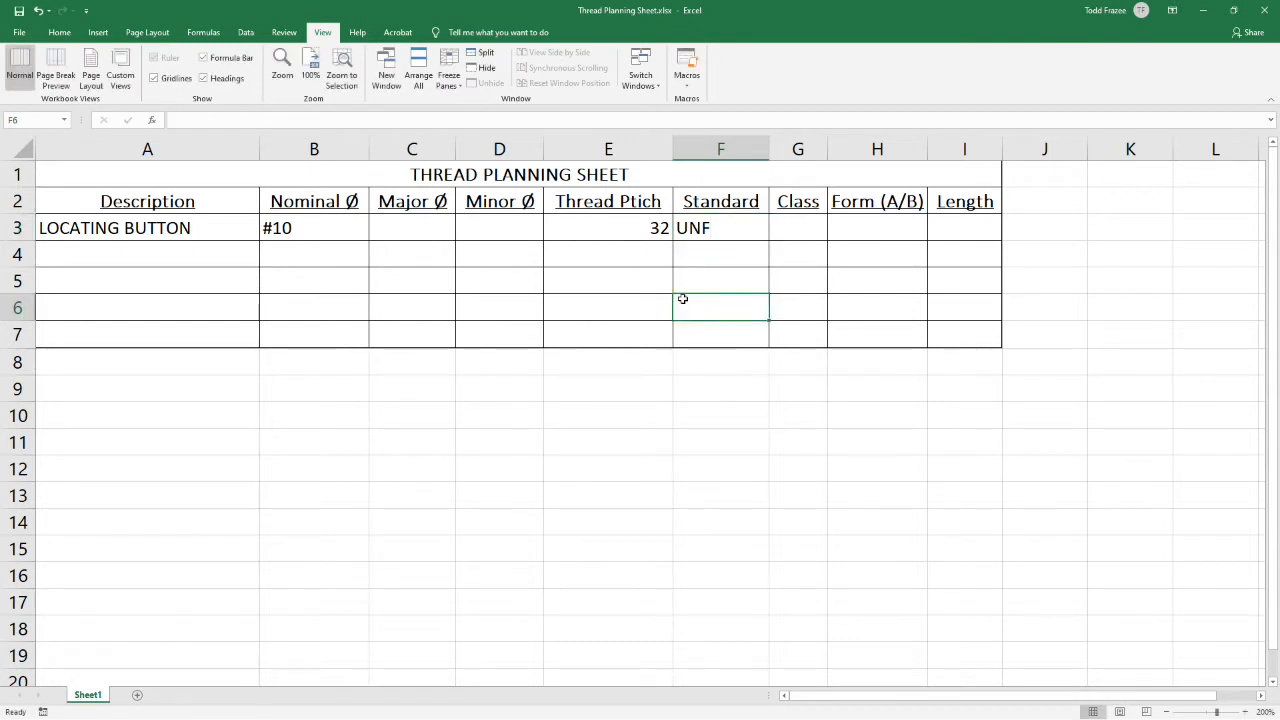
{"action": "left_click", "coordinate": [880, 222]}
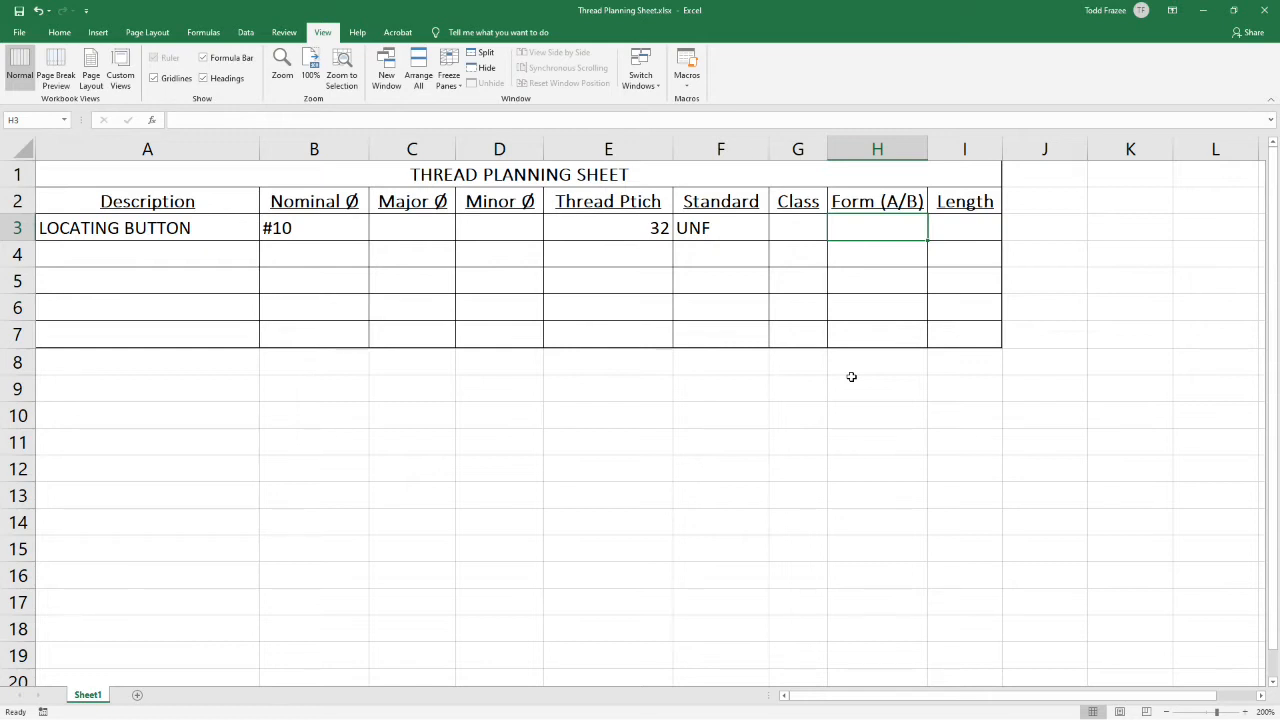
{"action": "left_click", "coordinate": [966, 235]}
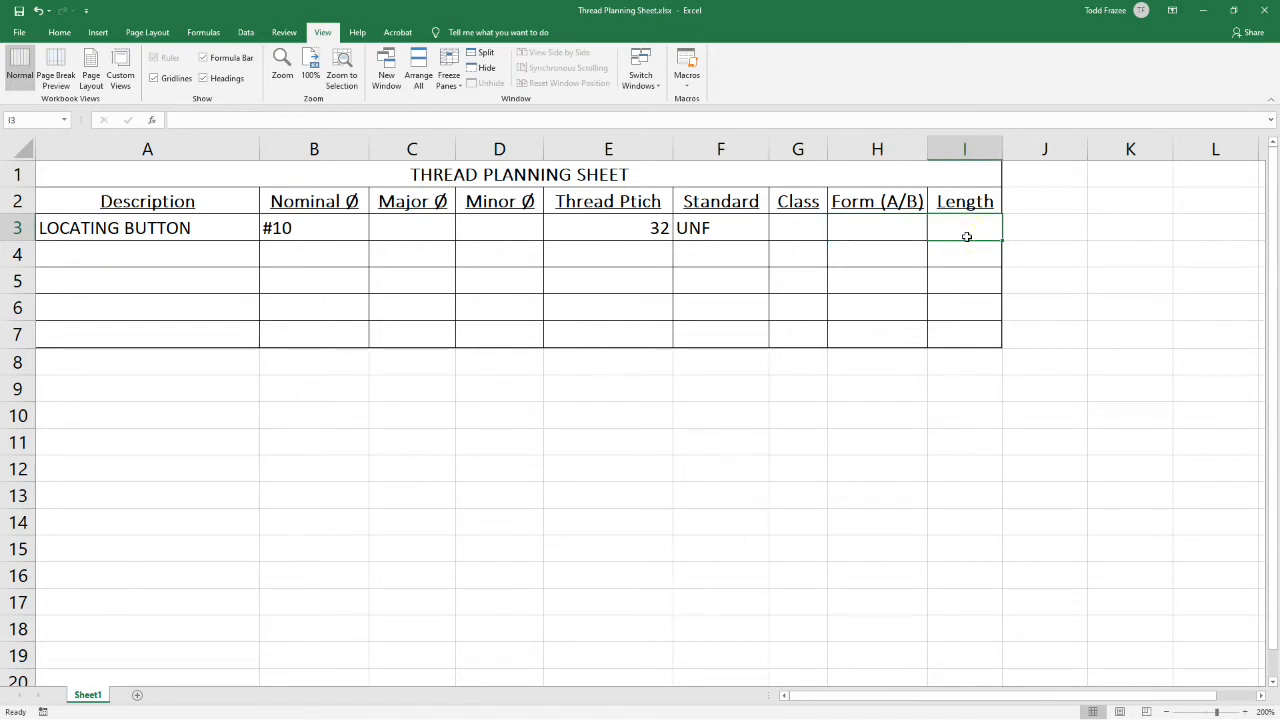
{"action": "type", "text": ".750"}
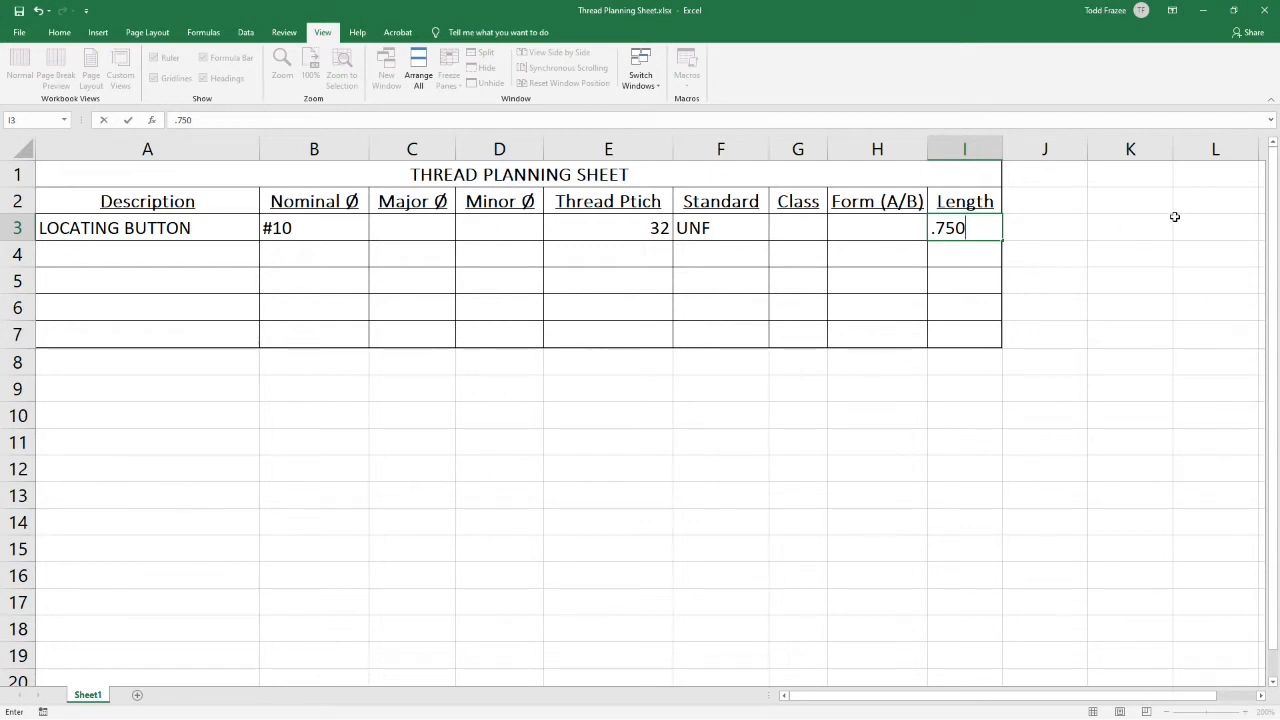
- In Chrome, open the SCREW THREADSa PDF and look up the size 10 basic major diameter in Table 5 Fine-Threaded Series
{"action": "left_click", "coordinate": [1203, 10]}
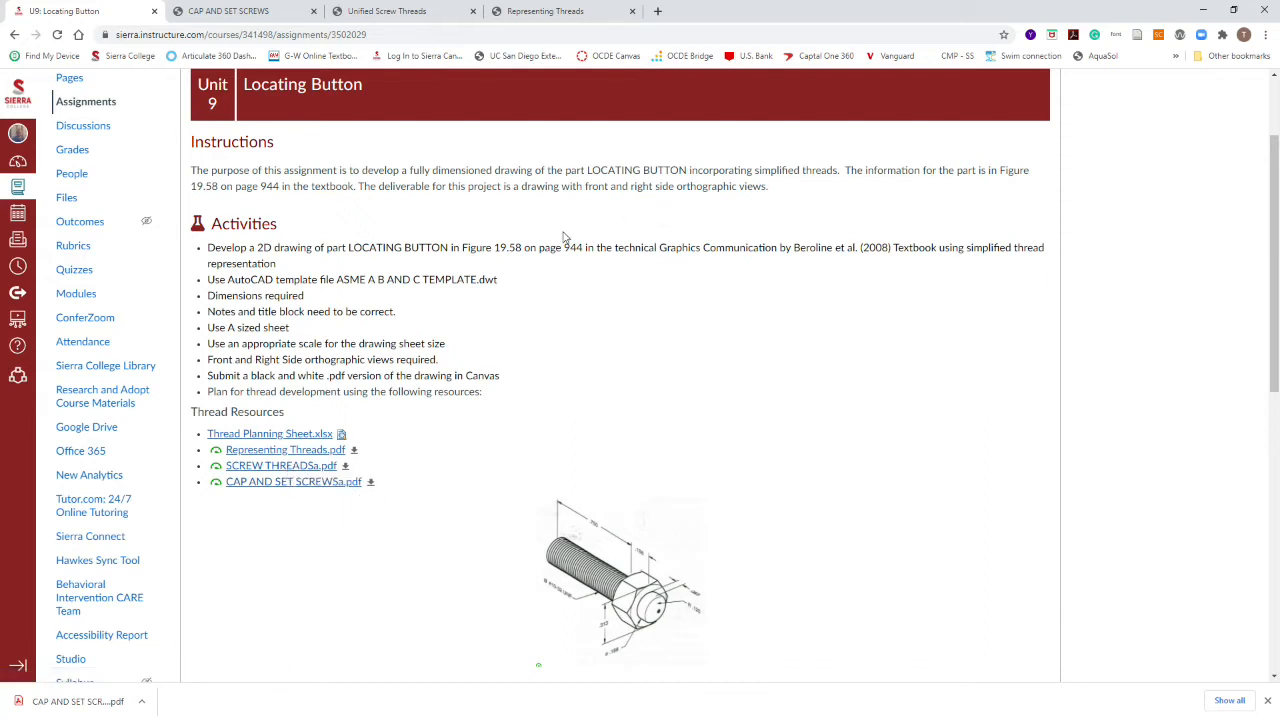
{"action": "left_click", "coordinate": [320, 470]}
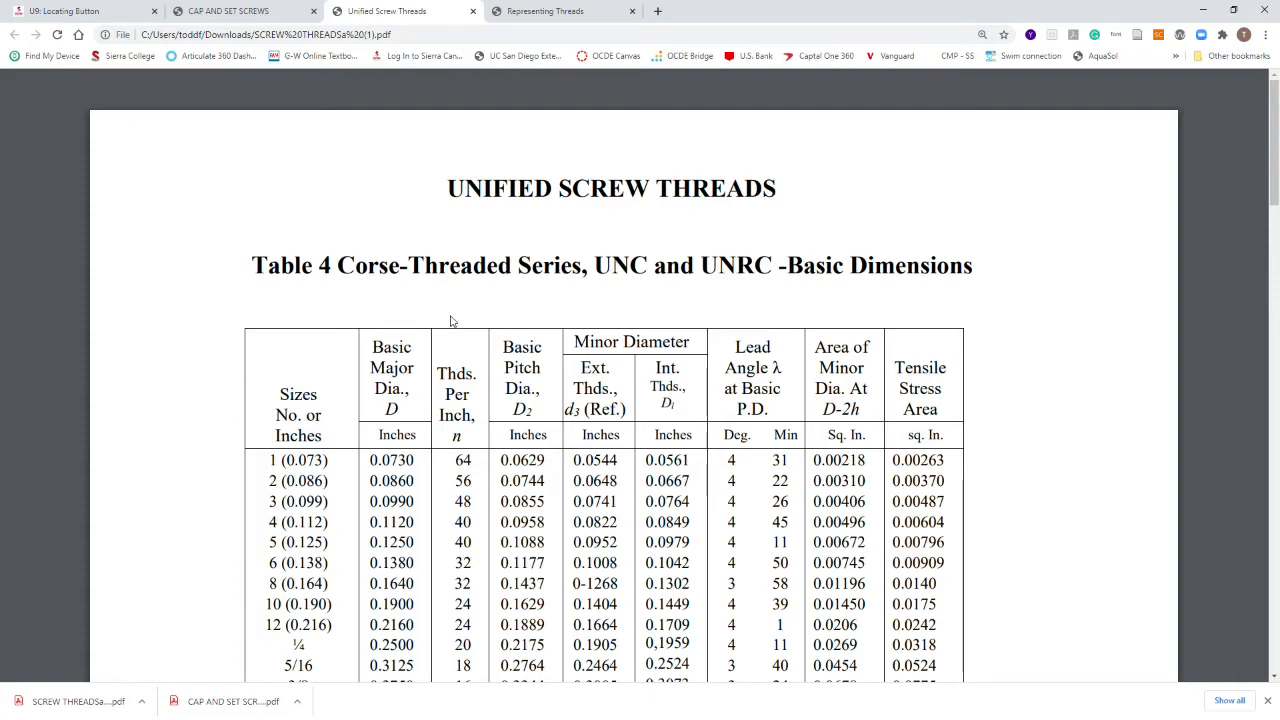
{"action": "scroll", "coordinate": [450, 321], "scroll_direction": "down", "scroll_amount": 15}
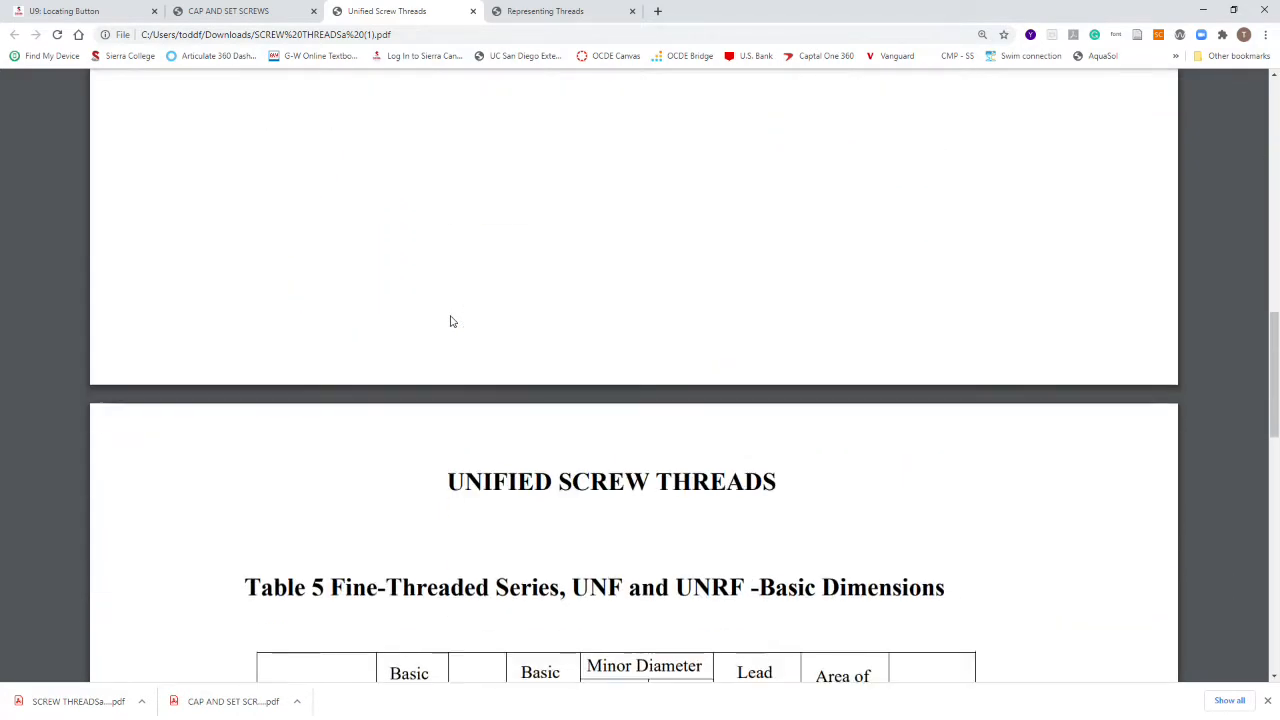
{"action": "scroll", "coordinate": [450, 321], "scroll_direction": "down", "scroll_amount": 4}
{"action": "scroll", "coordinate": [556, 284], "scroll_direction": "up", "scroll_amount": 1}
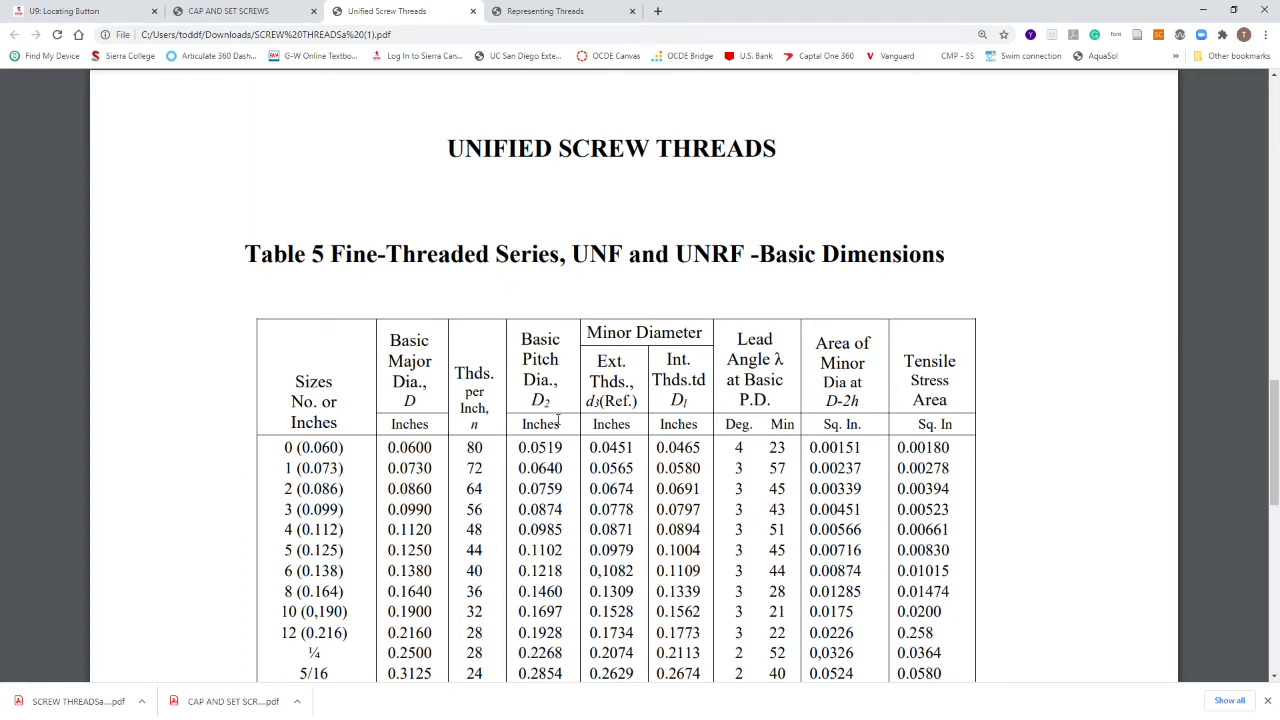
{"action": "scroll", "coordinate": [506, 422], "scroll_direction": "down", "scroll_amount": 2}
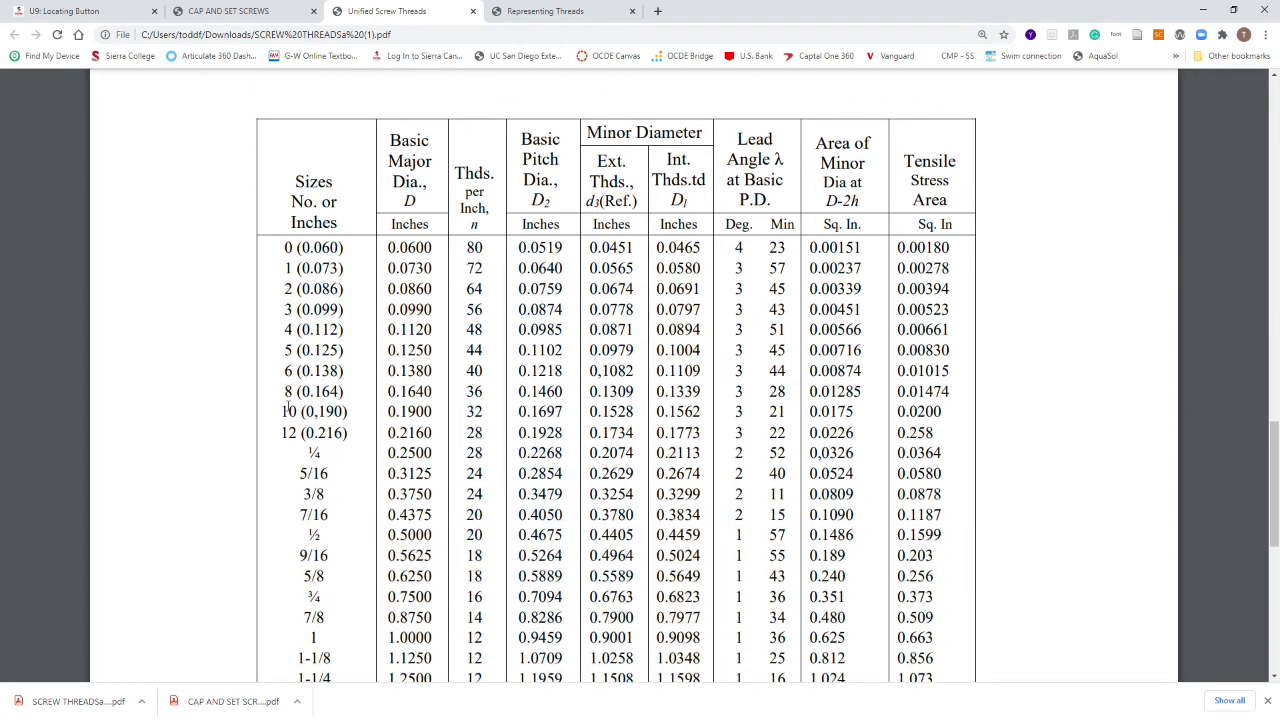
{"action": "left_click_drag", "start_coordinate": [282, 411], "coordinate": [349, 411]}
{"action": "left_click", "coordinate": [370, 441]}
{"action": "left_click_drag", "start_coordinate": [437, 411], "coordinate": [384, 411]}
- Switch to the Excel planning sheet and enter .190 as the locating button's major diameter
{"action": "key", "text": "alt+Tab"}
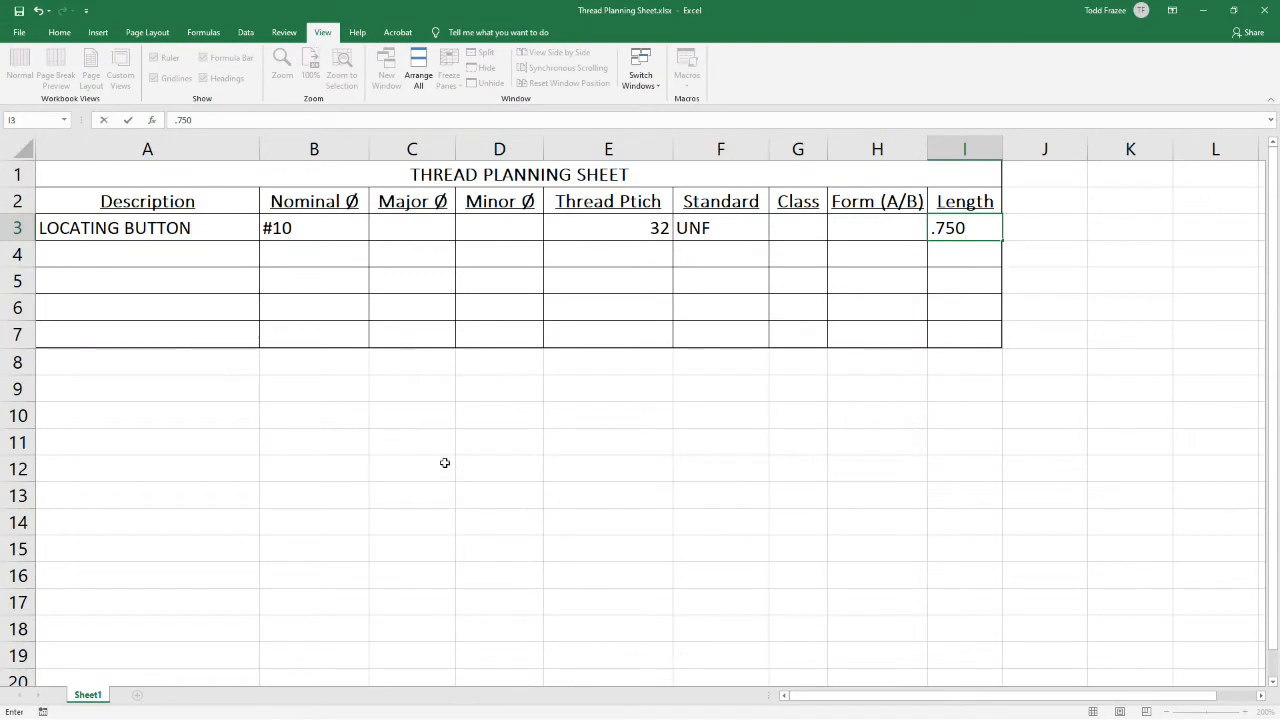
{"action": "left_click", "coordinate": [417, 229]}
{"action": "type", "text": "1"}
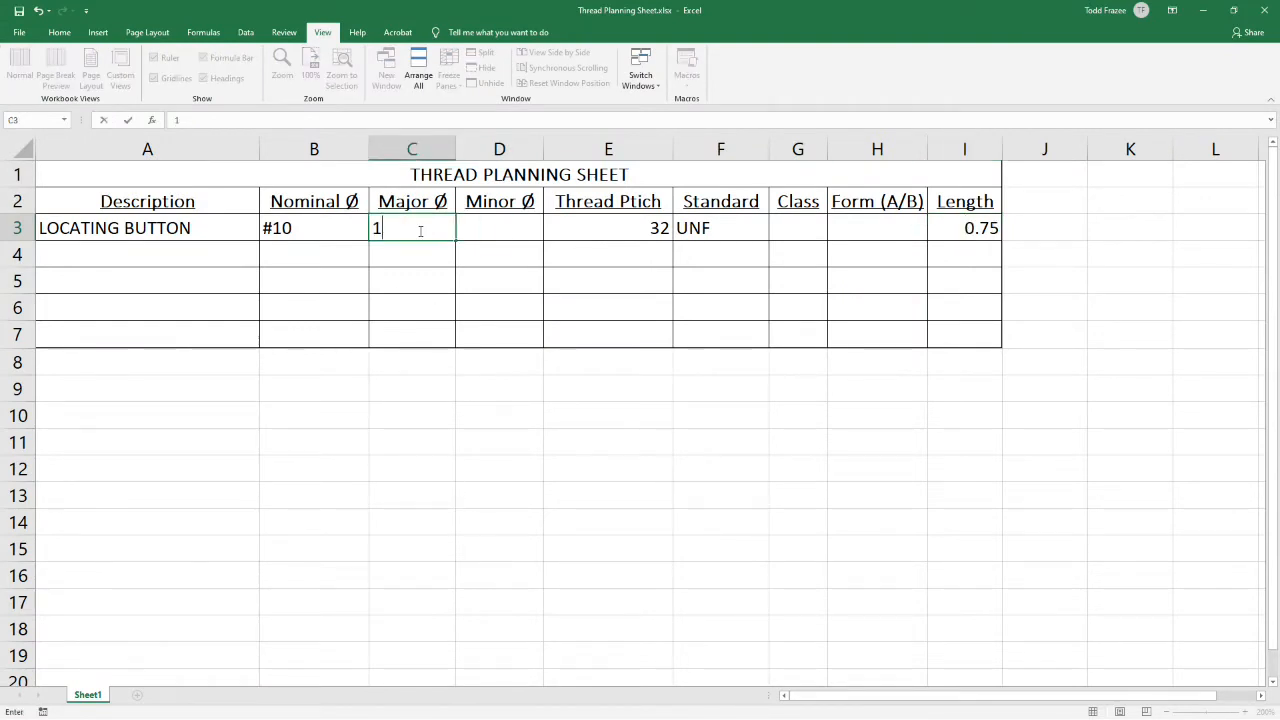
{"action": "key", "text": "BackSpace"}
{"action": "type", "text": ".190"}
{"action": "left_click", "coordinate": [420, 236]}
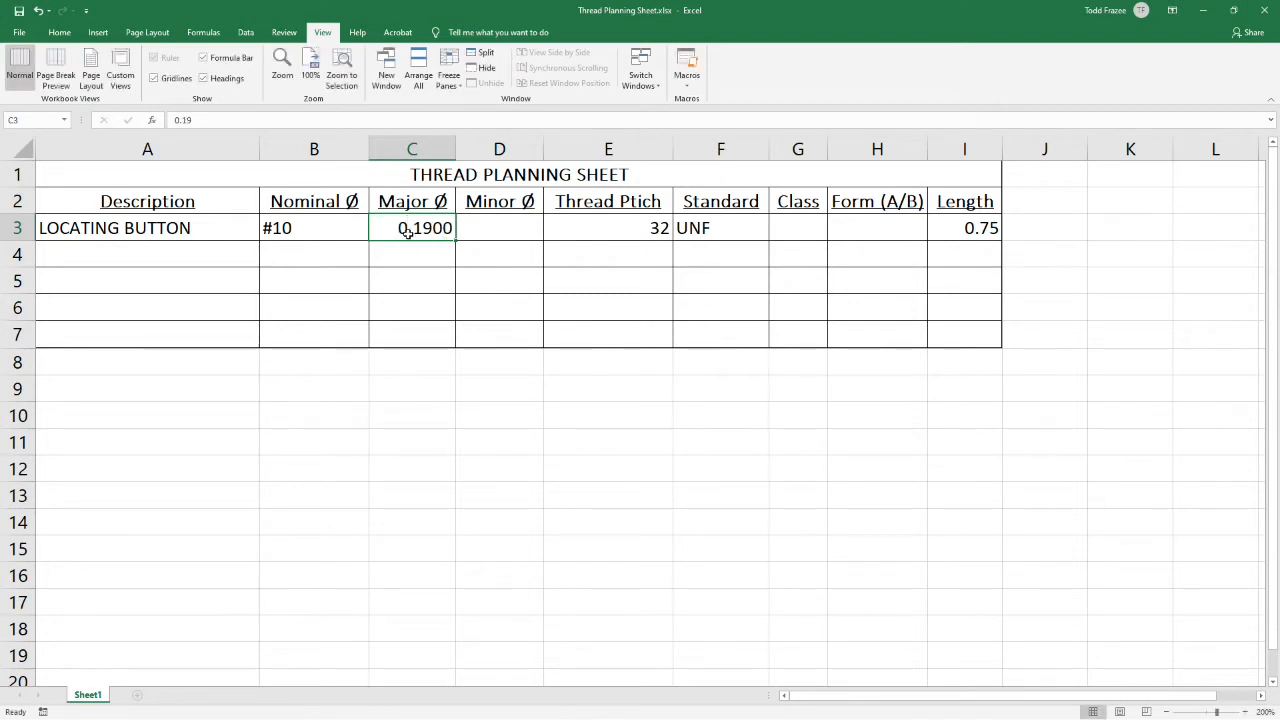
- Look up the size 10 external-thread minor diameter in Chrome's Table 5 and enter .1528 as the minor diameter in Excel
{"action": "left_click", "coordinate": [497, 228]}
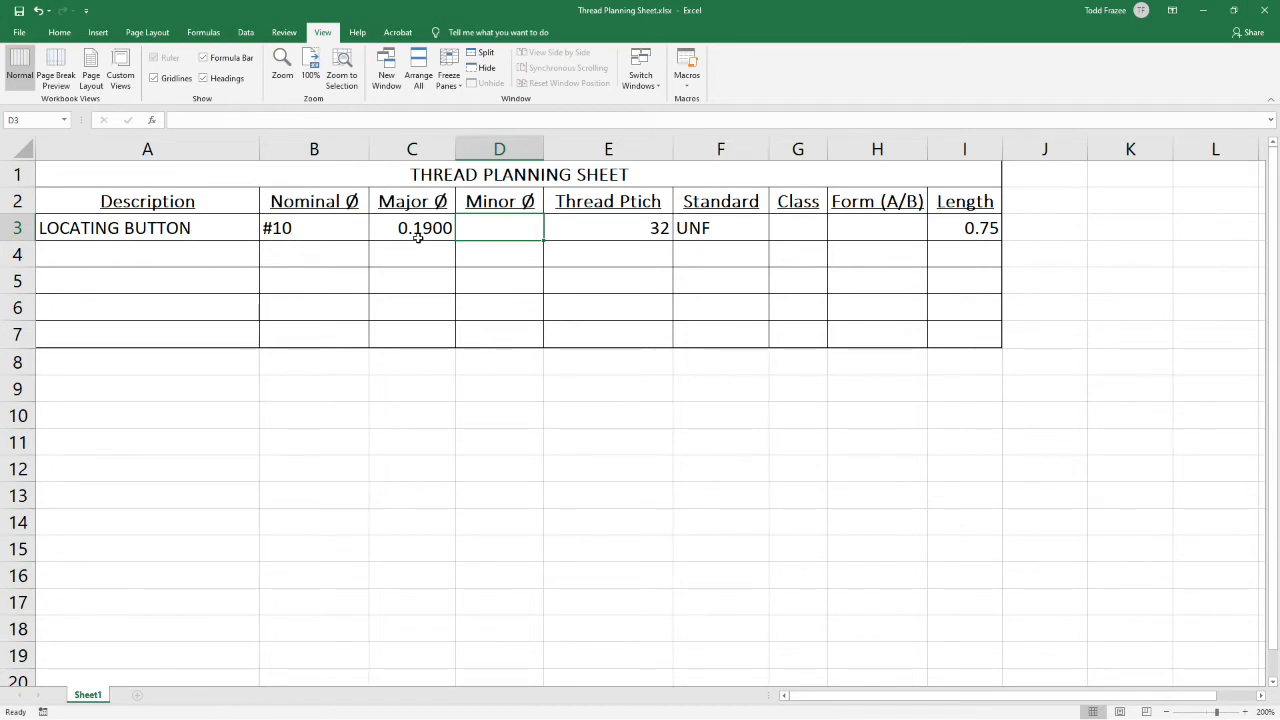
{"action": "left_click", "coordinate": [1202, 10]}
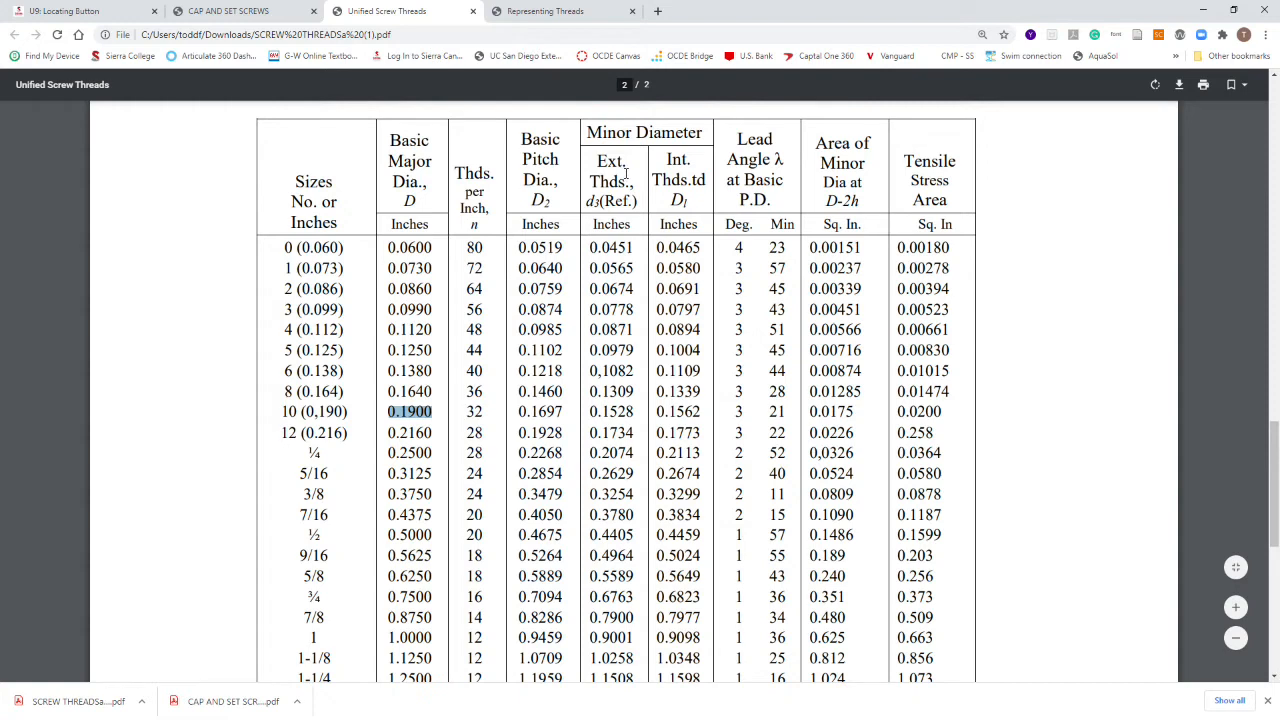
{"action": "left_click", "coordinate": [634, 414]}
{"action": "left_click_drag", "start_coordinate": [639, 414], "coordinate": [585, 418]}
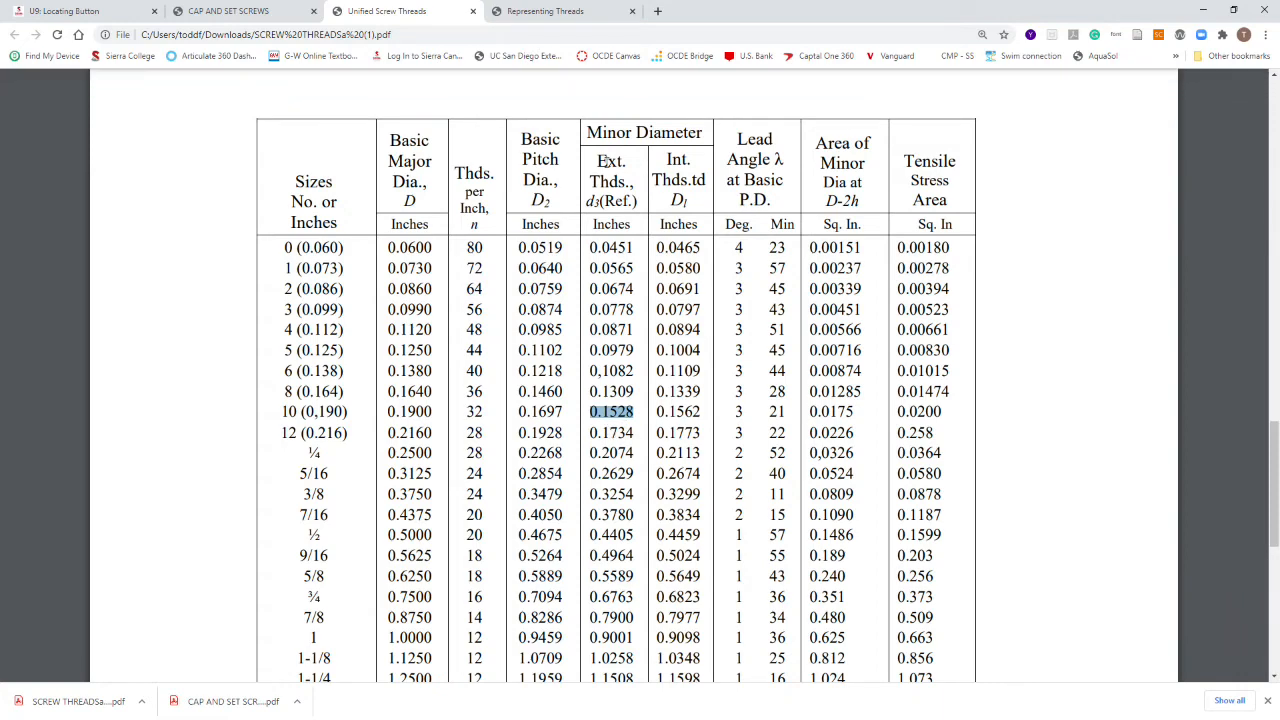
{"action": "key", "text": "alt+Tab"}
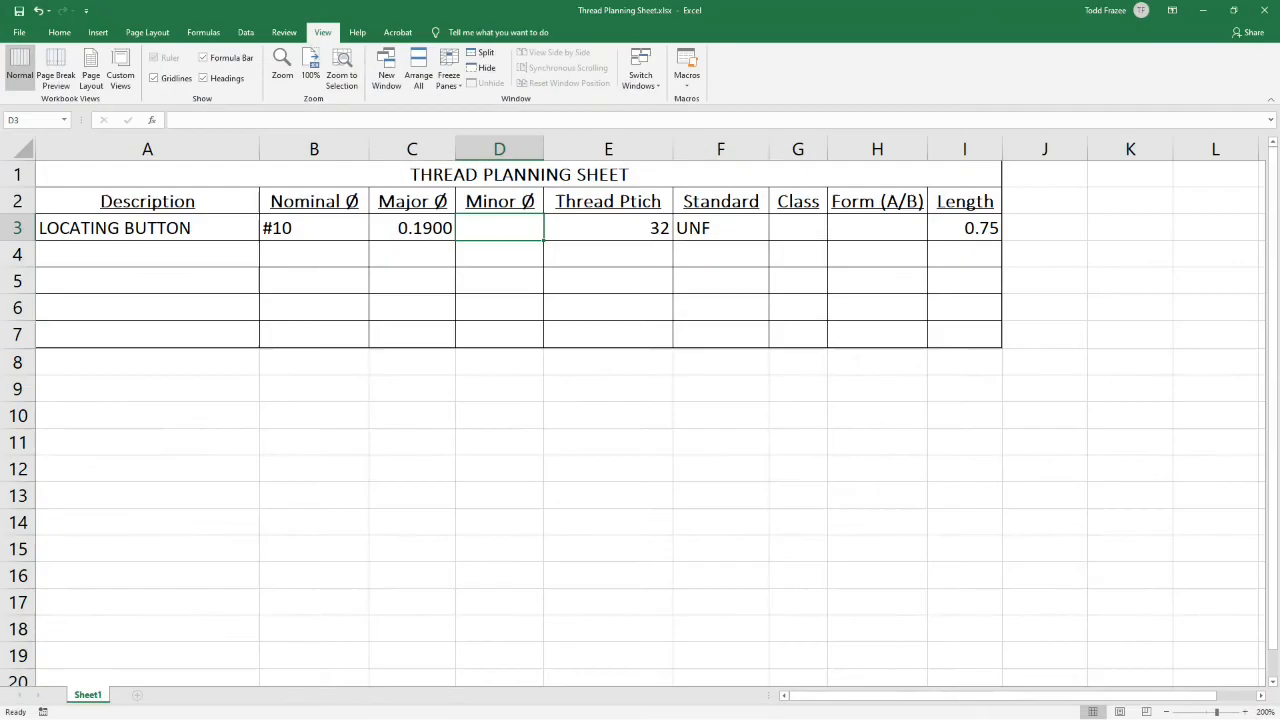
{"action": "type", "text": "."}
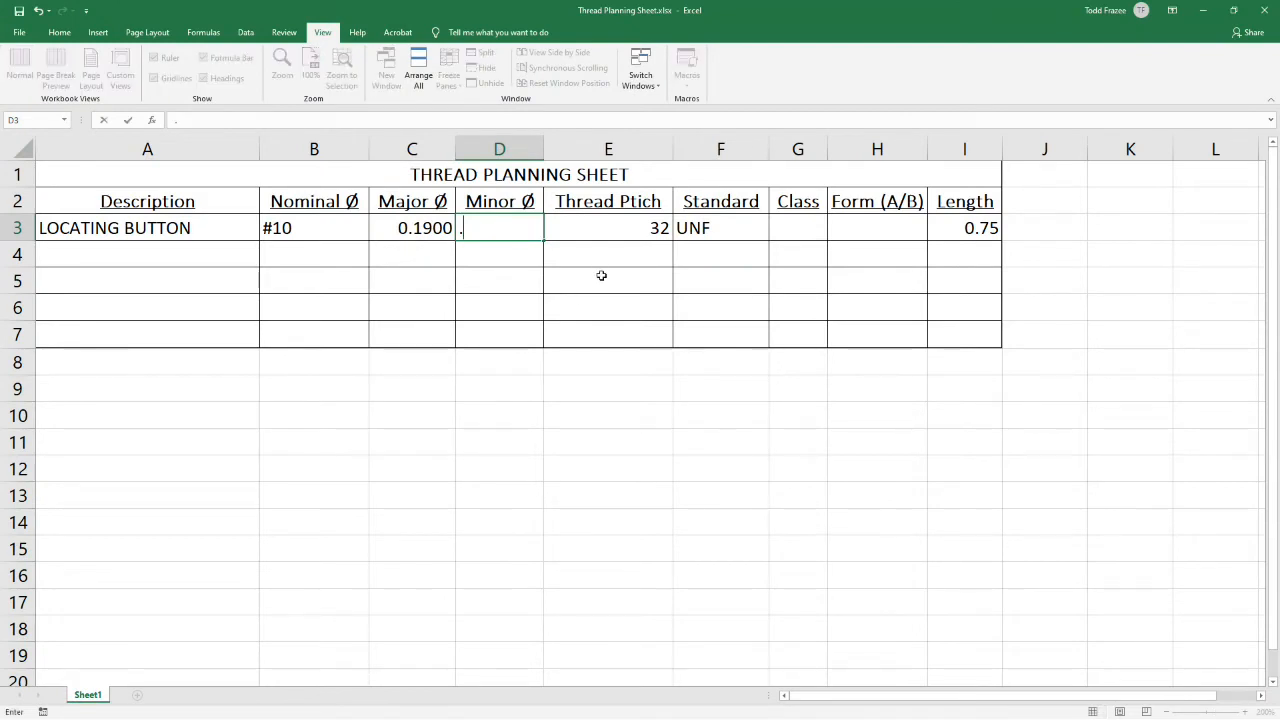
{"action": "type", "text": "1528"}
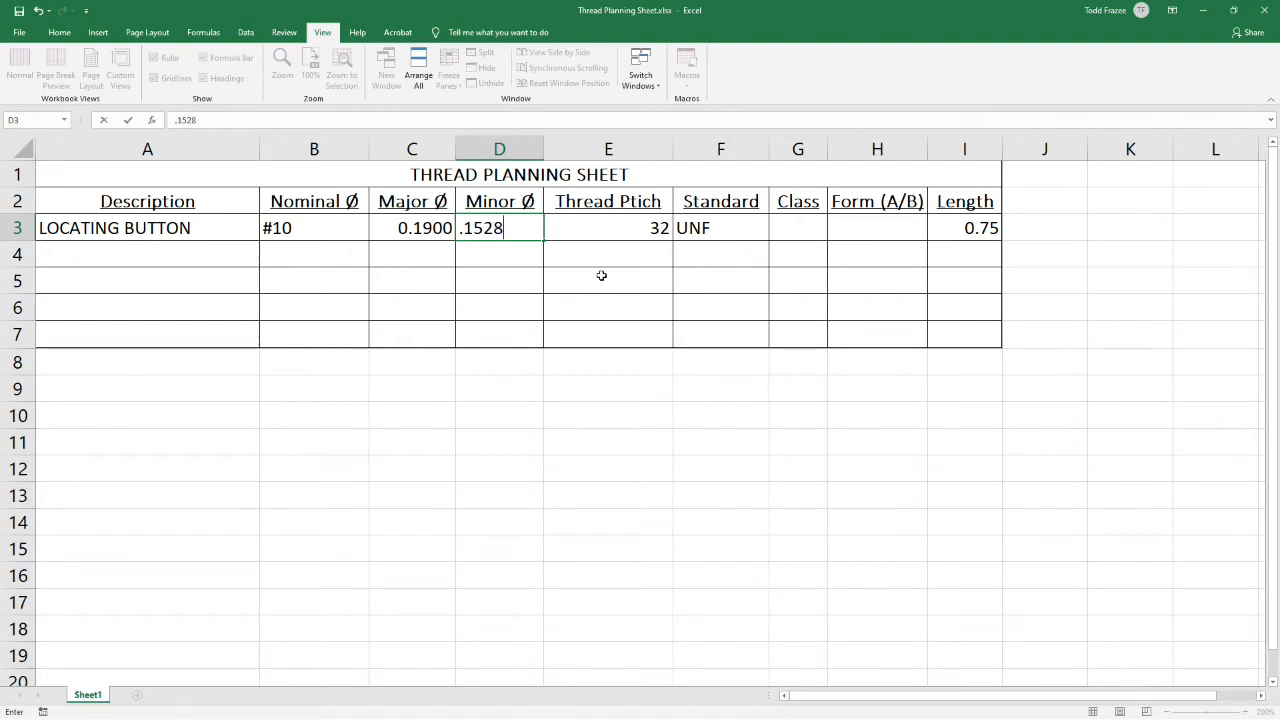
- Enter A as the thread form in the locating button row and select that row's Class cell
{"action": "left_click", "coordinate": [601, 275]}
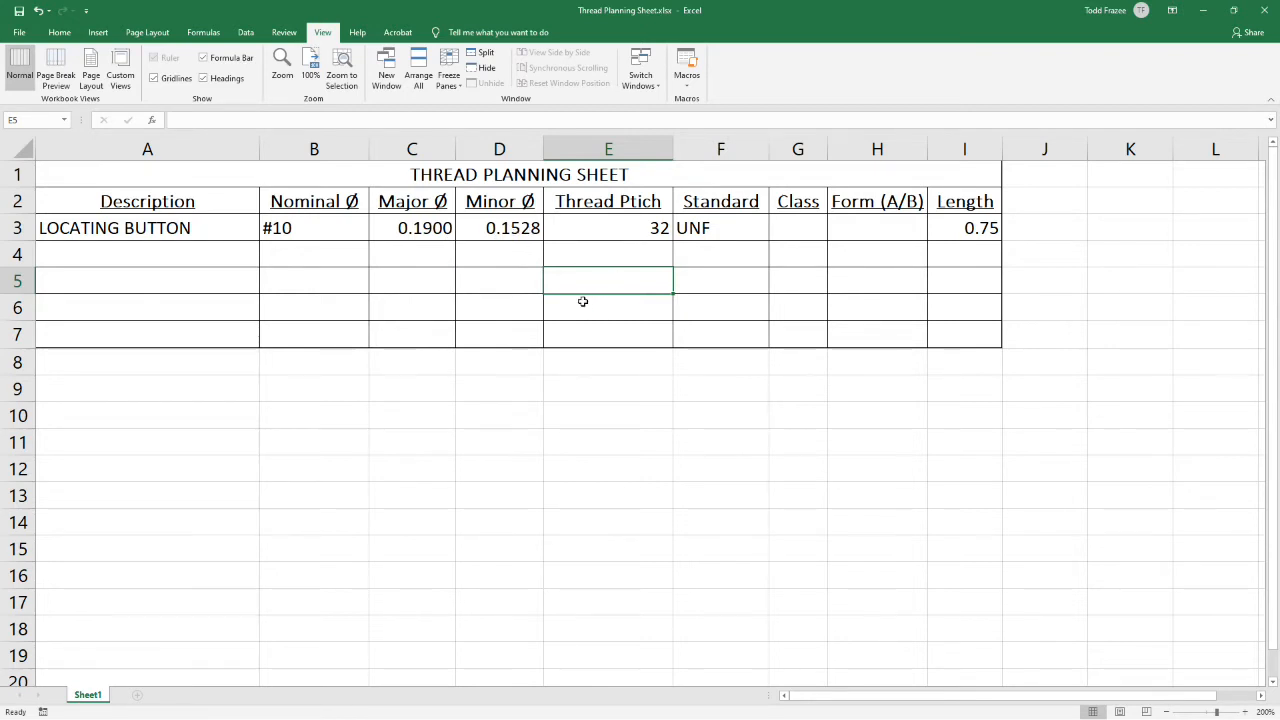
{"action": "left_click", "coordinate": [857, 236]}
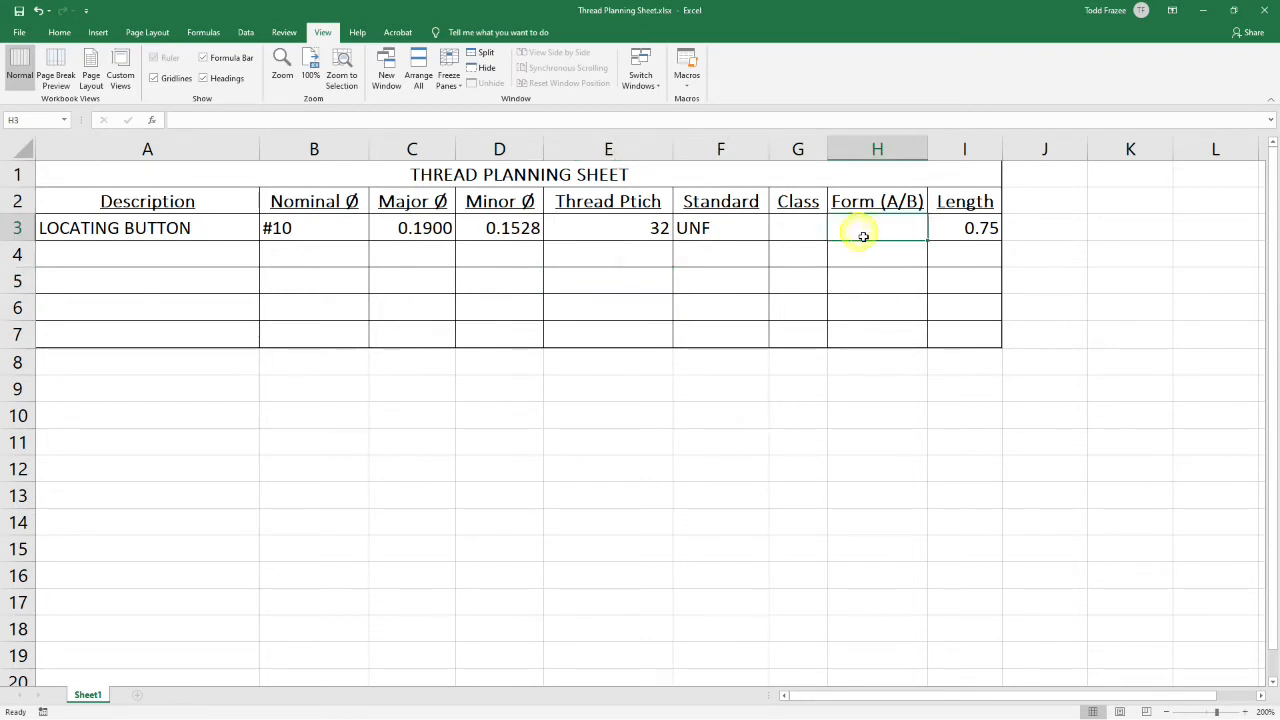
{"action": "type", "text": "A"}
{"action": "left_click", "coordinate": [889, 345]}
{"action": "left_click", "coordinate": [777, 523]}
{"action": "left_click", "coordinate": [801, 233]}
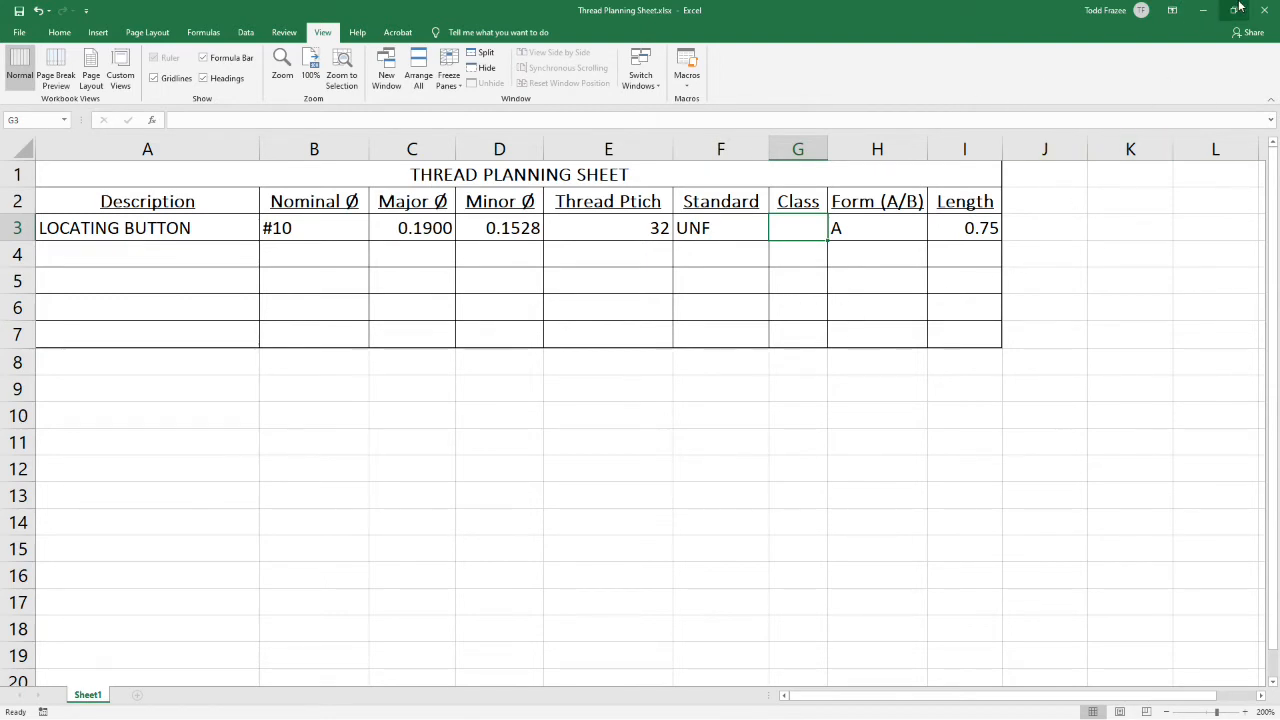
- Switch to Chrome, go from the Locating Button assignment to U9: Knurled Head Screw, and examine the thread callout in its figure
{"action": "left_click", "coordinate": [1203, 10]}
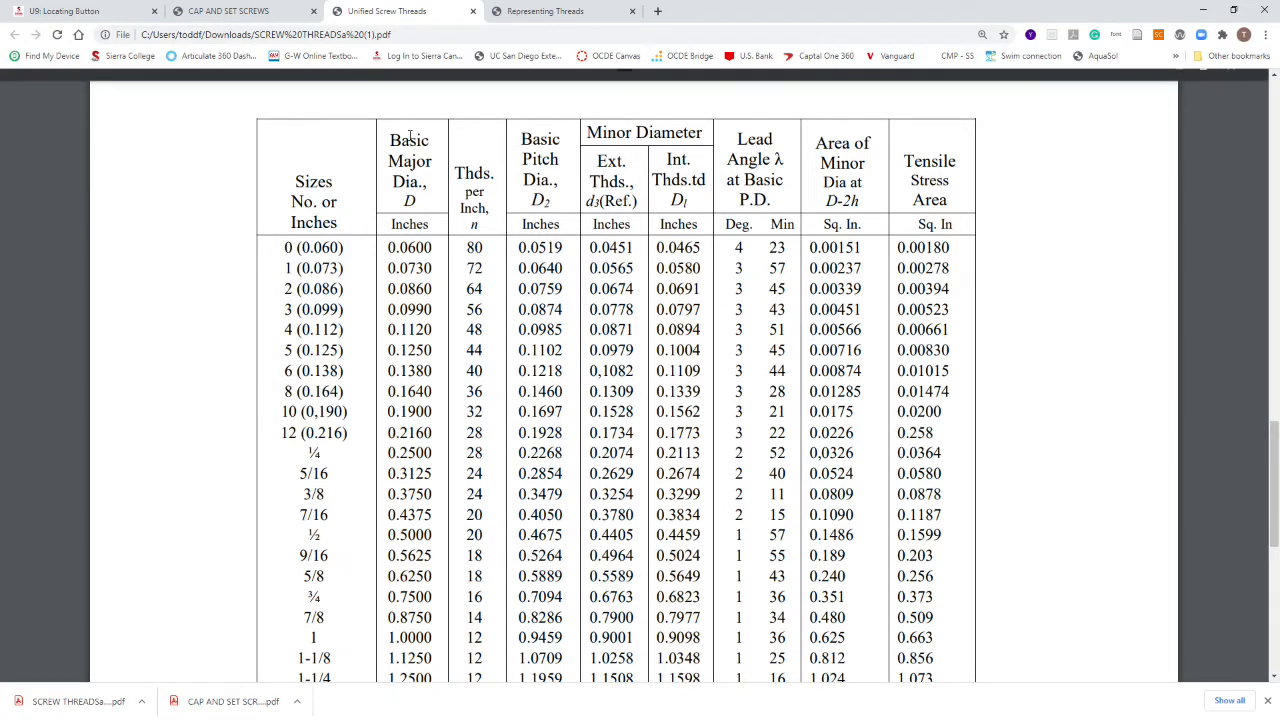
{"action": "left_click", "coordinate": [58, 14]}
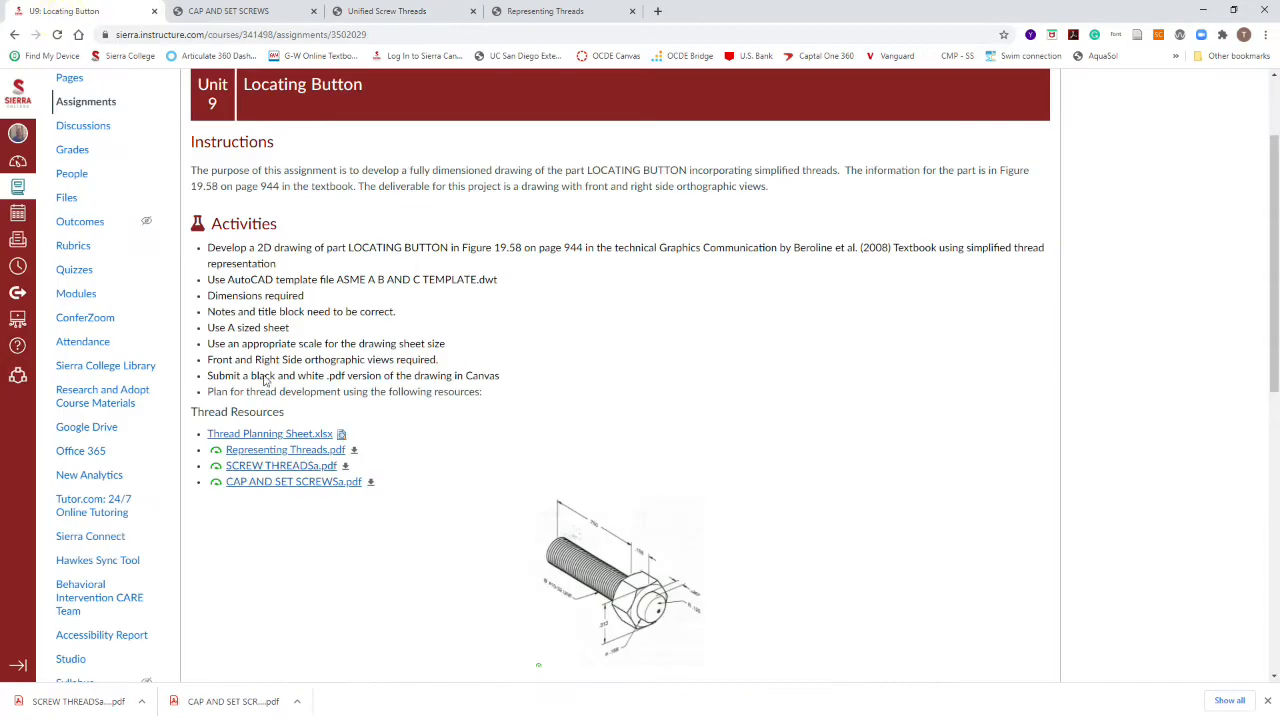
{"action": "scroll", "coordinate": [565, 385], "scroll_direction": "down", "scroll_amount": 1}
{"action": "scroll", "coordinate": [565, 390], "scroll_direction": "down", "scroll_amount": 7}
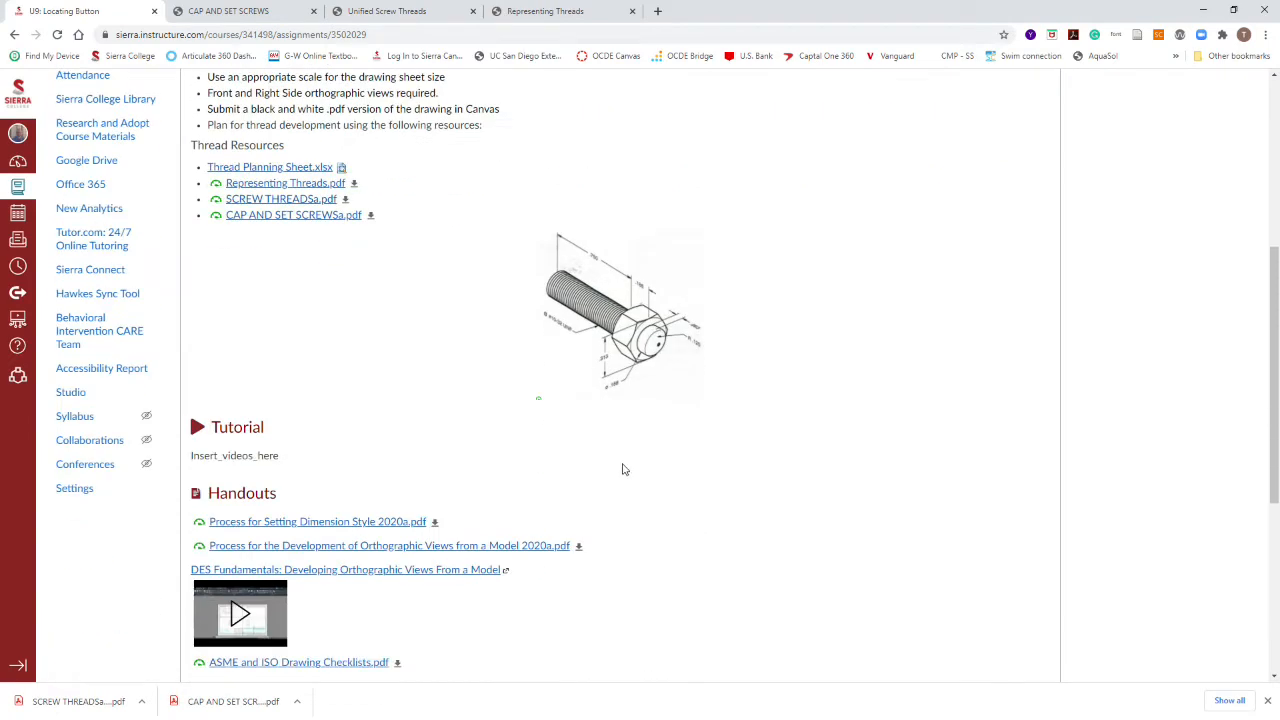
{"action": "left_click", "coordinate": [1032, 647]}
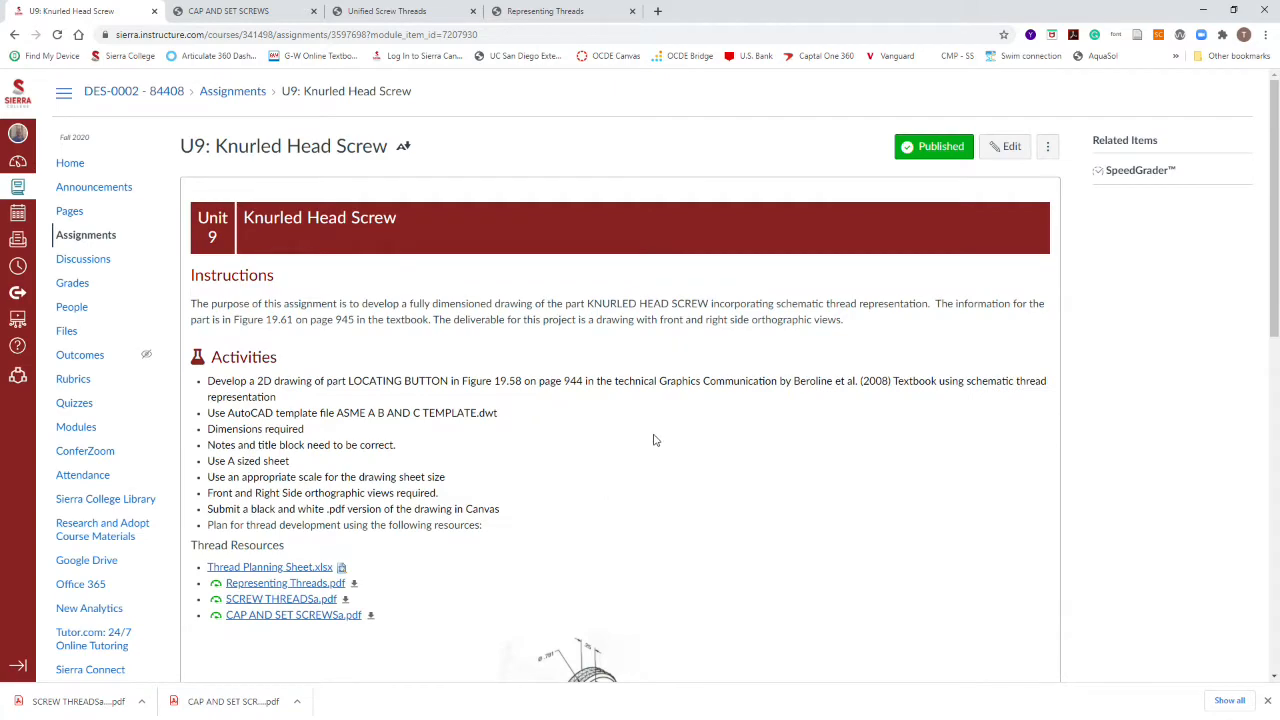
{"action": "scroll", "coordinate": [700, 465], "scroll_direction": "down", "scroll_amount": 2}
{"action": "scroll", "coordinate": [756, 491], "scroll_direction": "up", "scroll_amount": 1}
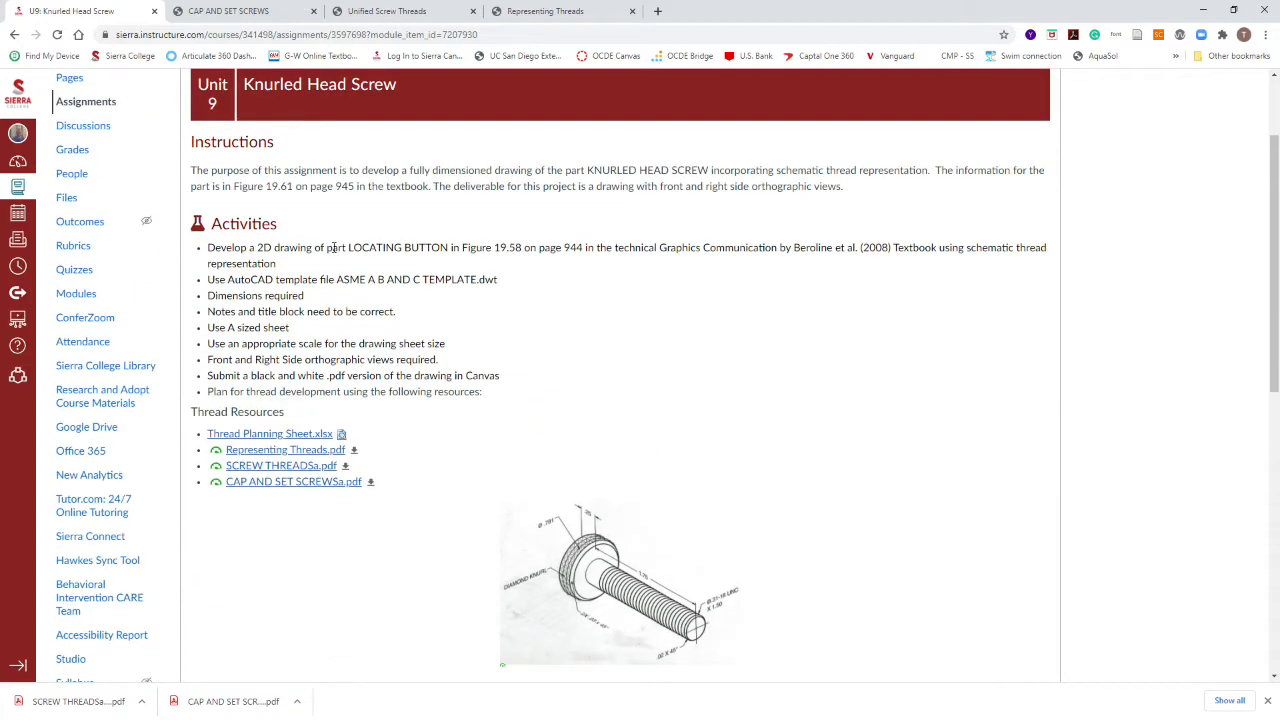
{"action": "scroll", "coordinate": [737, 597], "scroll_direction": "down", "scroll_amount": 1}
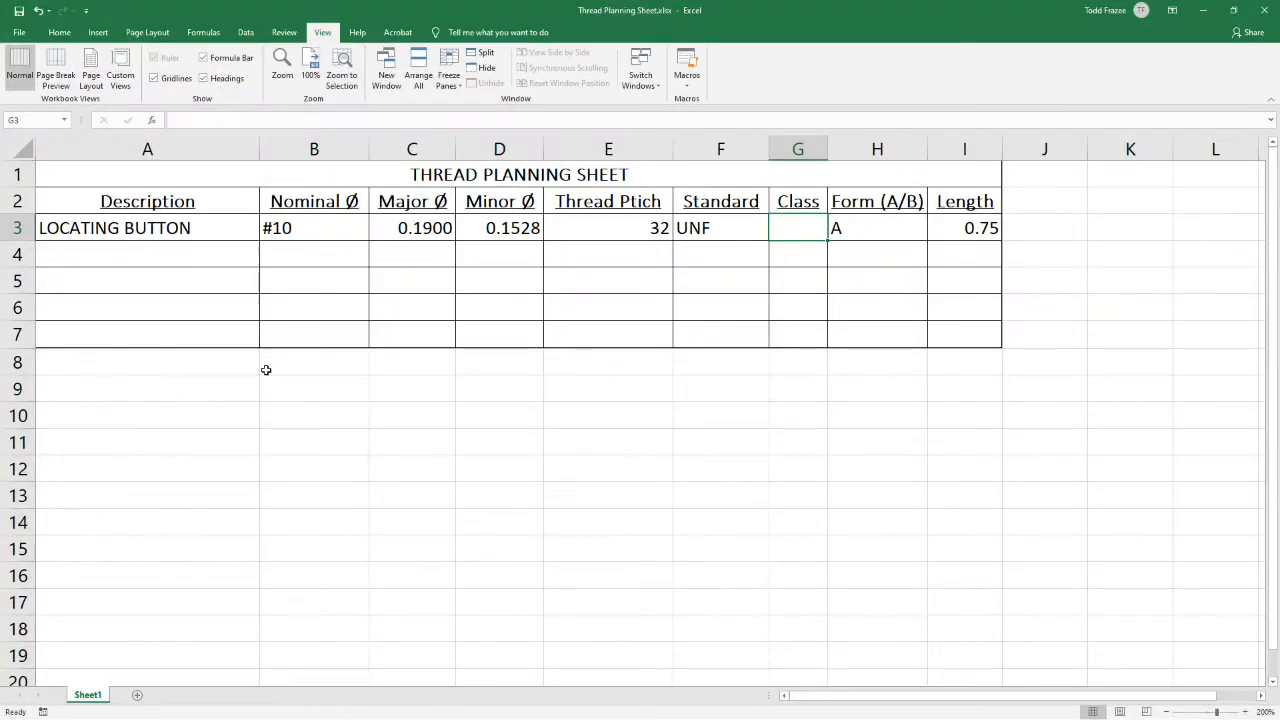
- In row 4 of the planning sheet, enter KNURLED HEAD SCREW as the description and .31 as the nominal diameter
{"action": "left_click", "coordinate": [100, 261]}
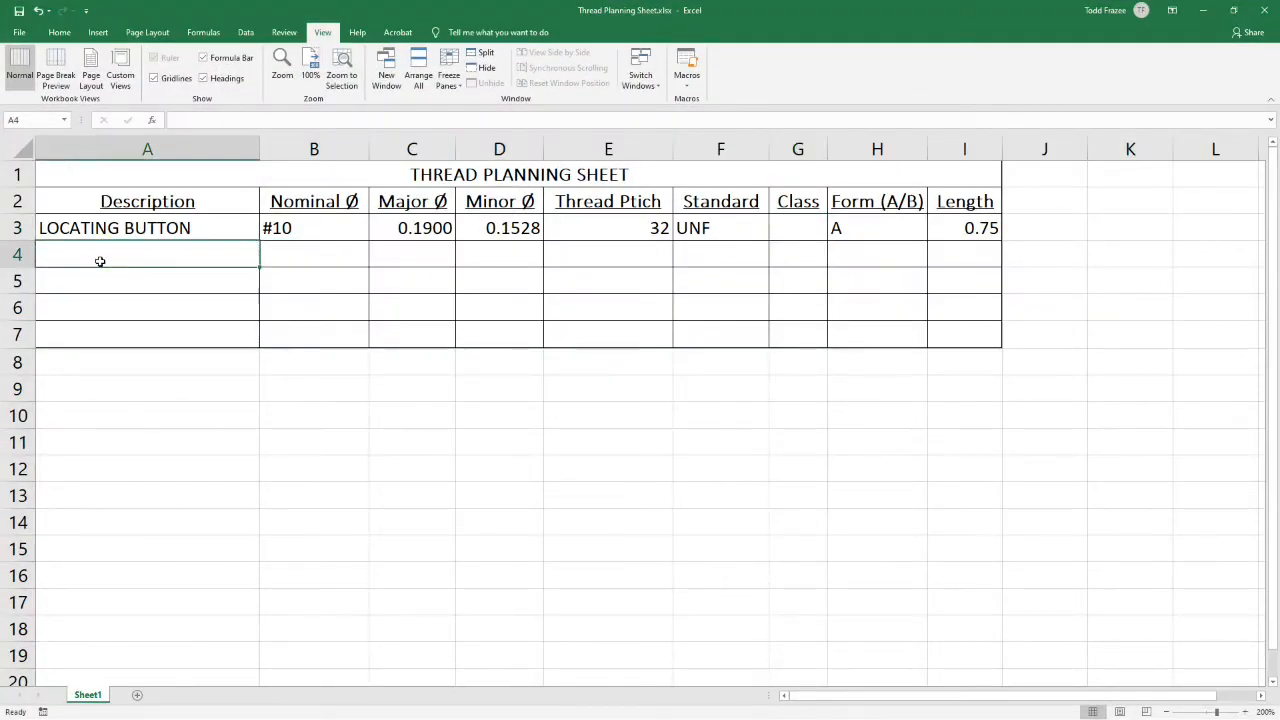
{"action": "type", "text": "KNUR"}
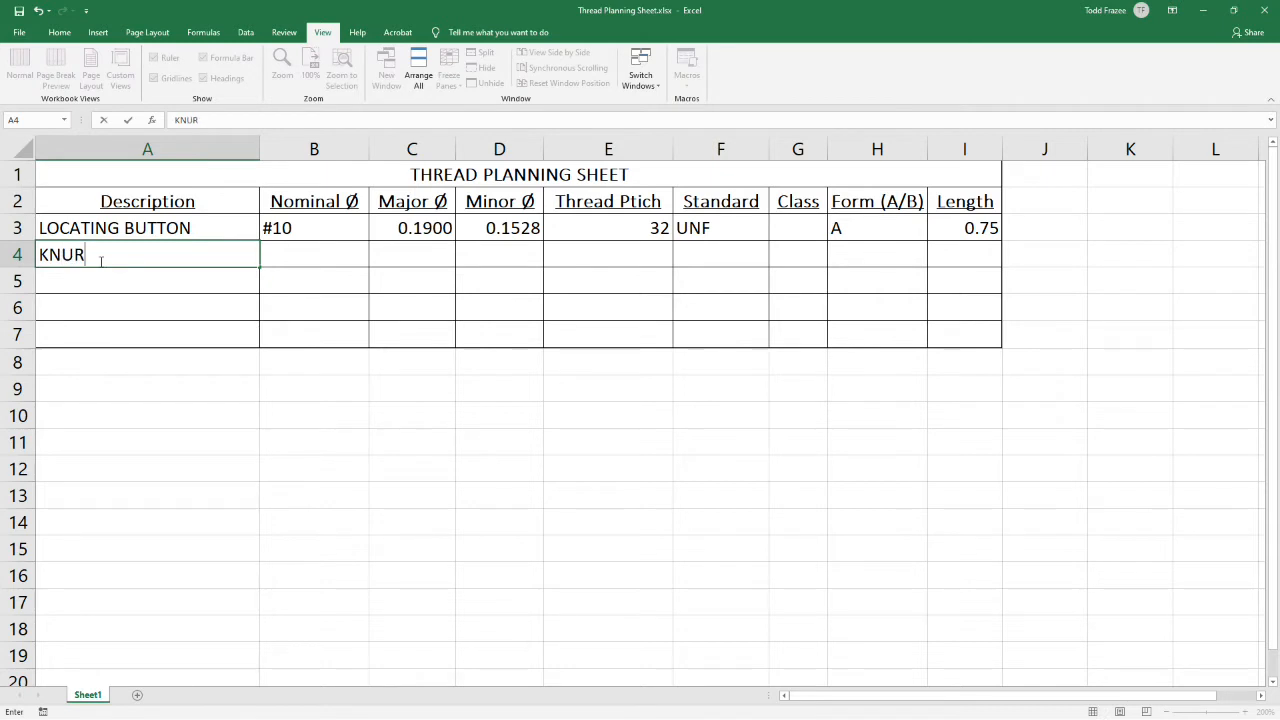
{"action": "type", "text": "LED HEASD"}
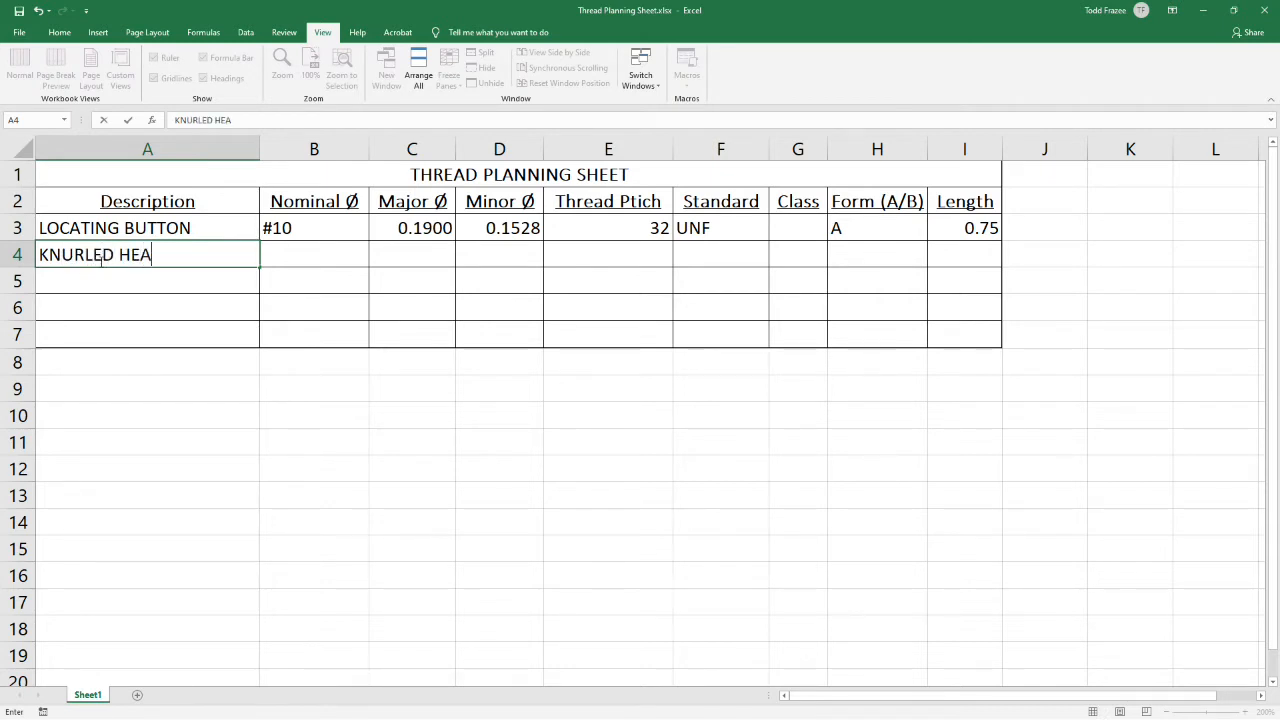
{"action": "key", "text": "BackSpace"}
{"action": "key", "text": "BackSpace"}
{"action": "type", "text": "D SCREW"}
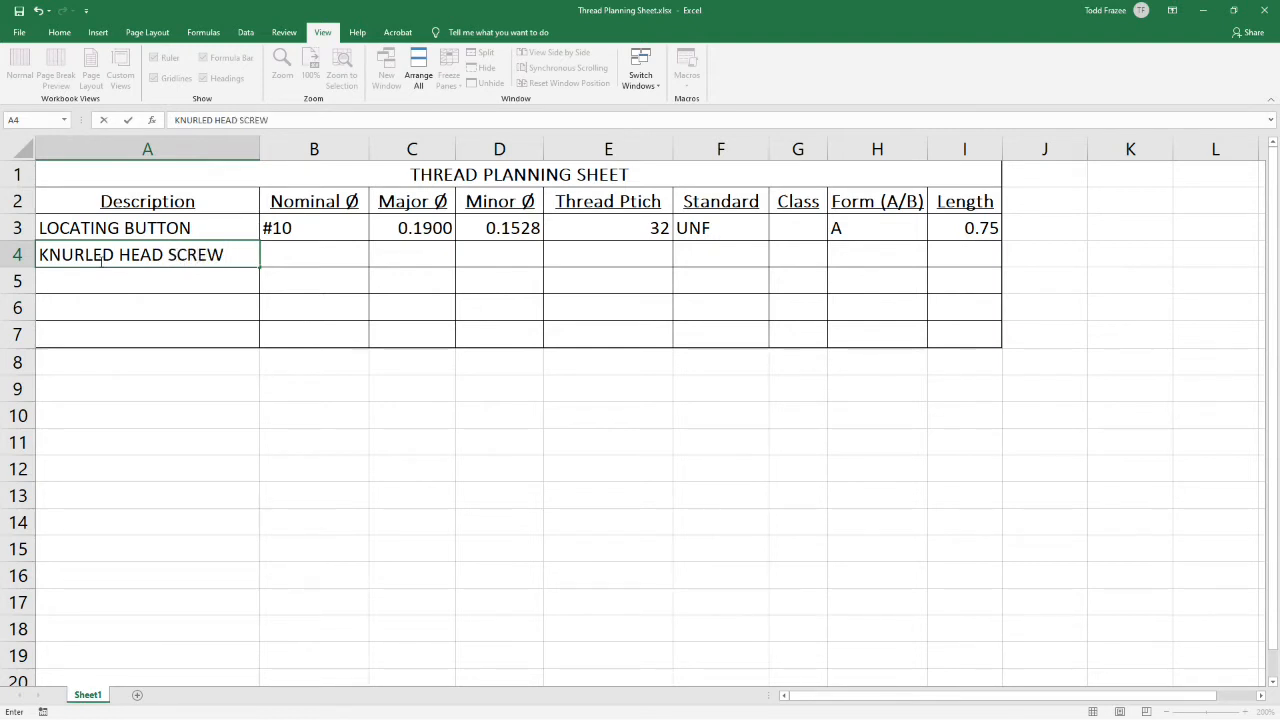
{"action": "key", "text": "Tab"}
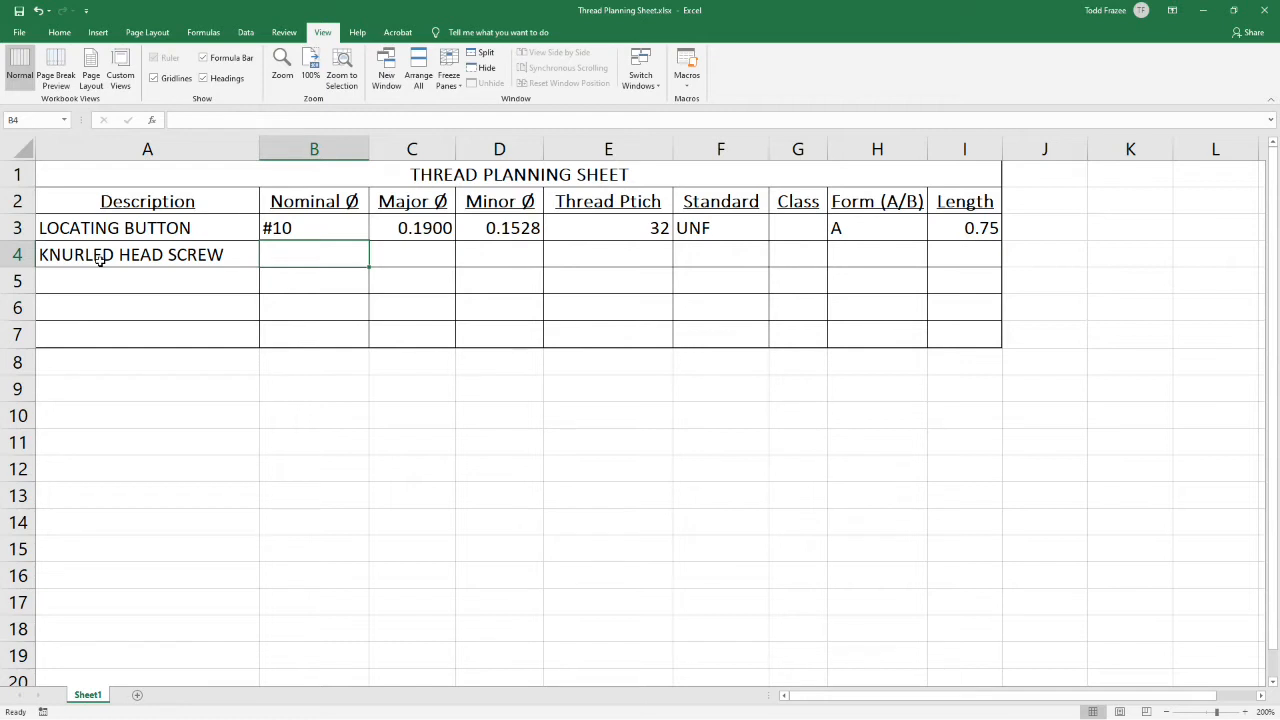
{"action": "type", "text": ".3"}
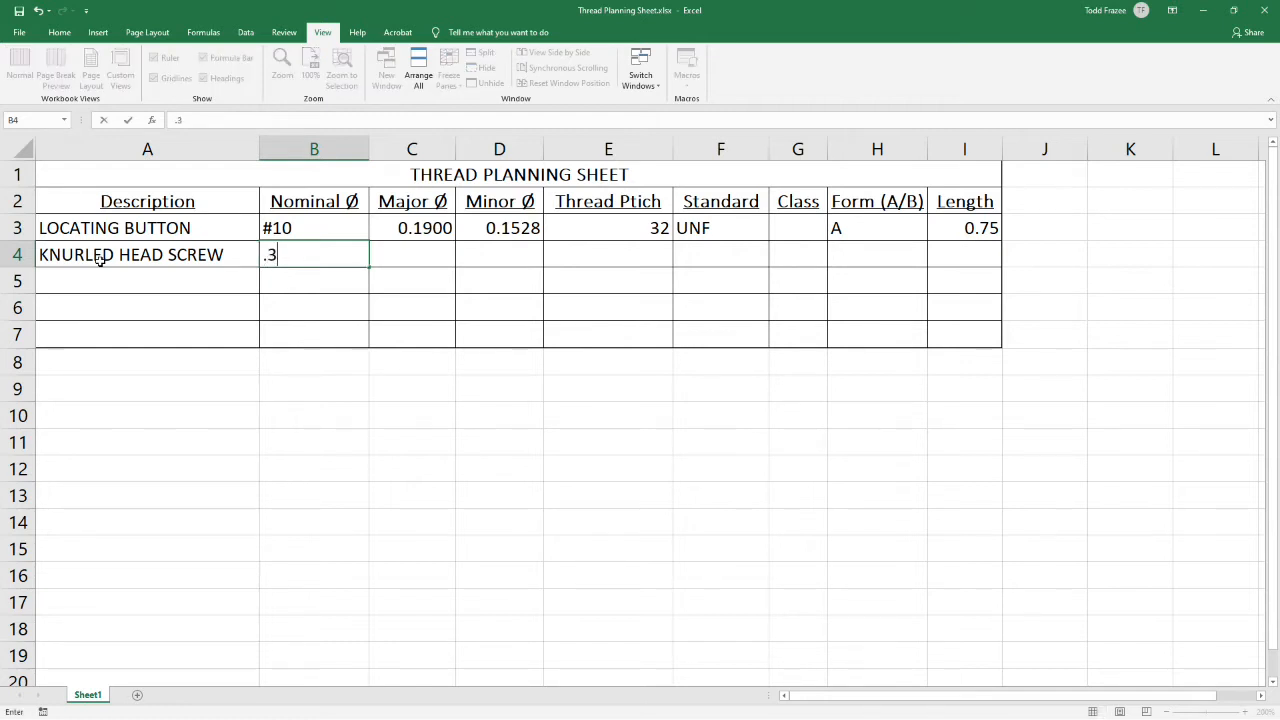
{"action": "type", "text": "1"}
- Enter 18 as the thread pitch and UNC as the standard in the knurled head screw row
{"action": "left_click", "coordinate": [607, 262]}
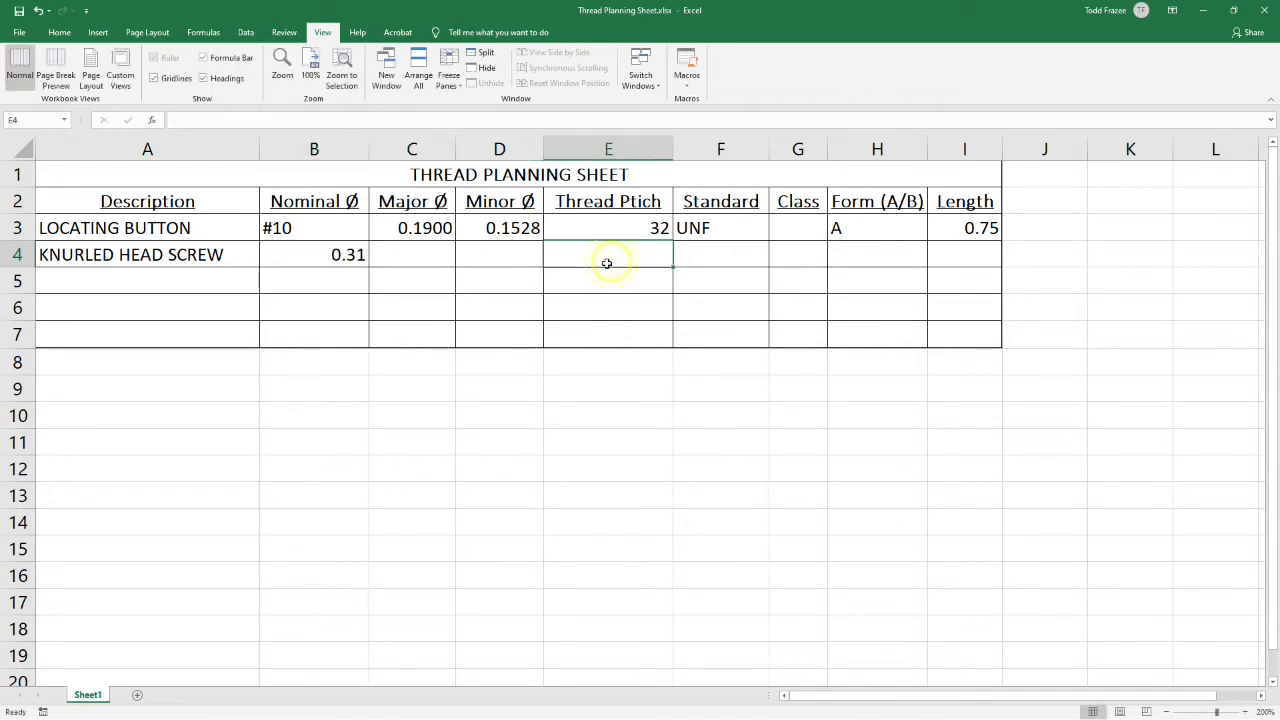
{"action": "type", "text": "18"}
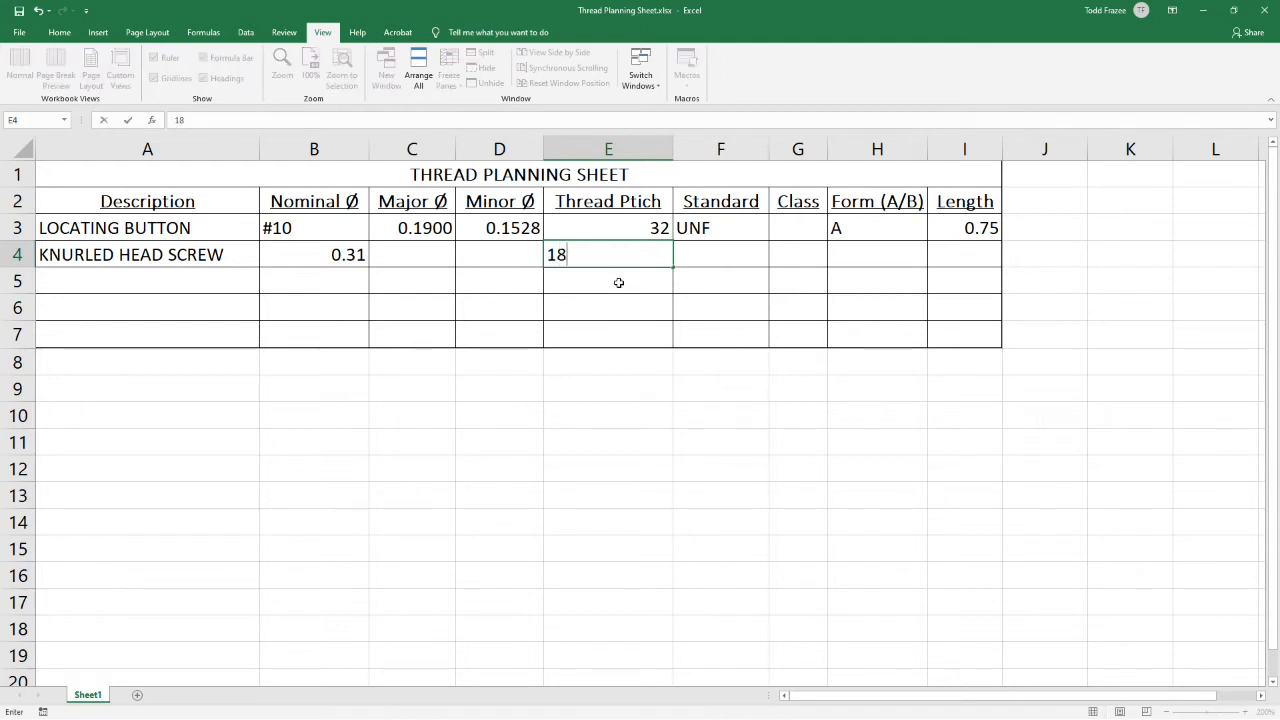
{"action": "left_click", "coordinate": [726, 252]}
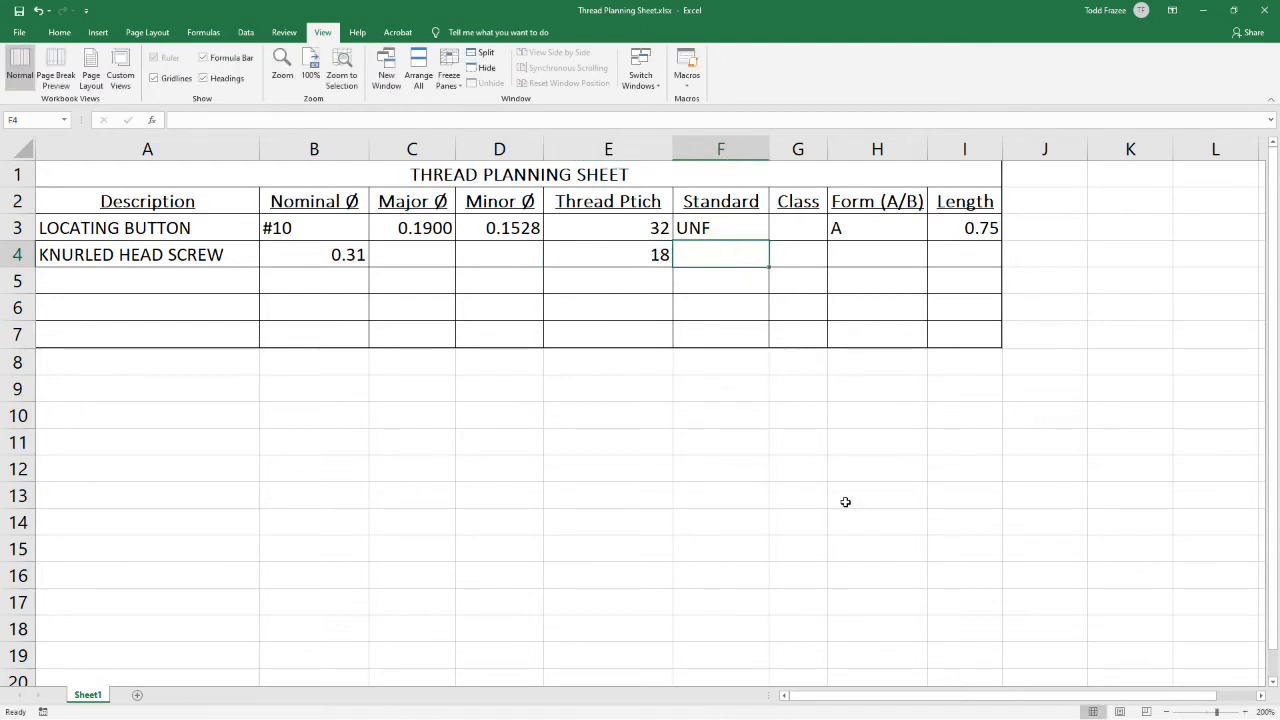
{"action": "type", "text": "UNC"}
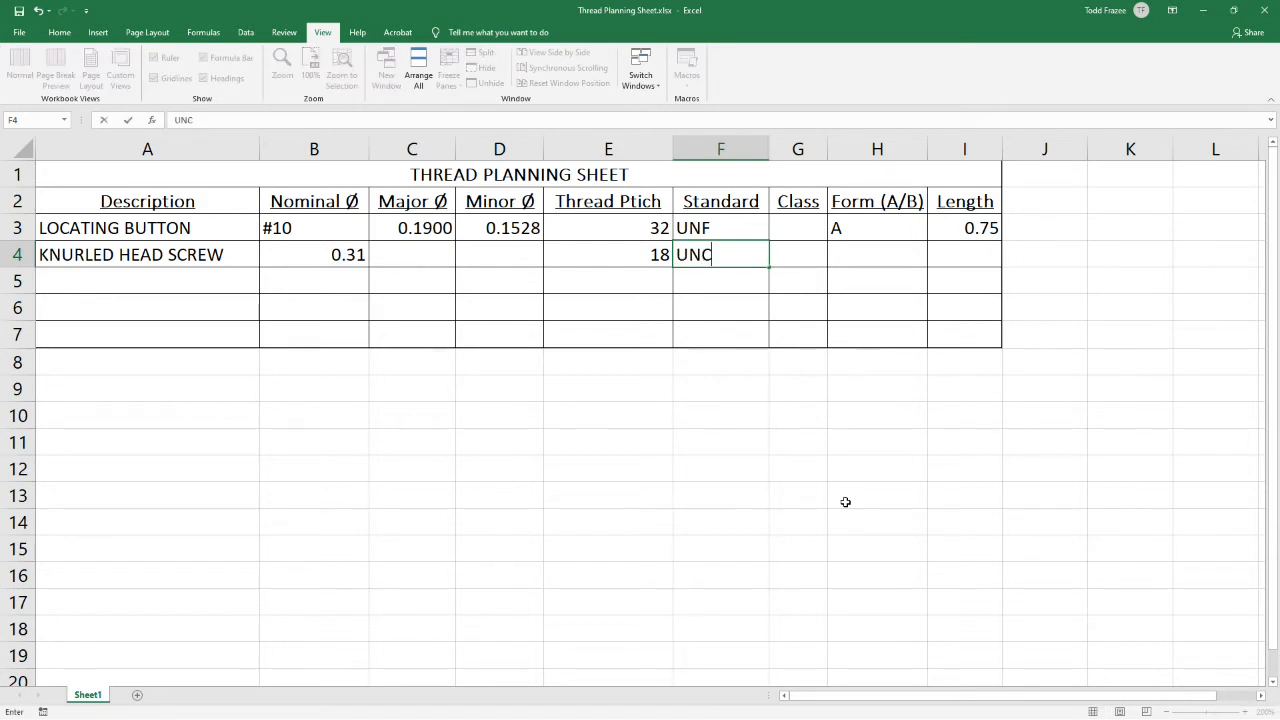
- Enter A as the thread form and 1.50 as the length in the knurled head screw row
{"action": "left_click", "coordinate": [870, 262]}
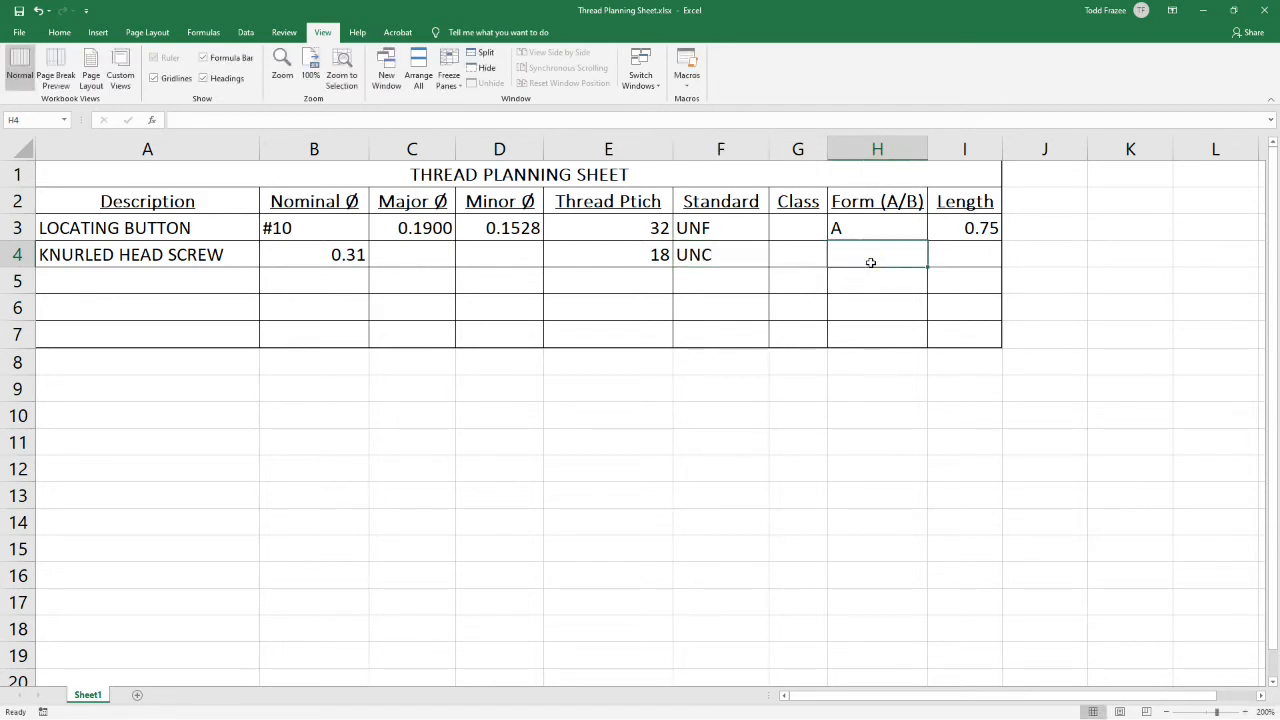
{"action": "type", "text": "A"}
{"action": "left_click", "coordinate": [849, 303]}
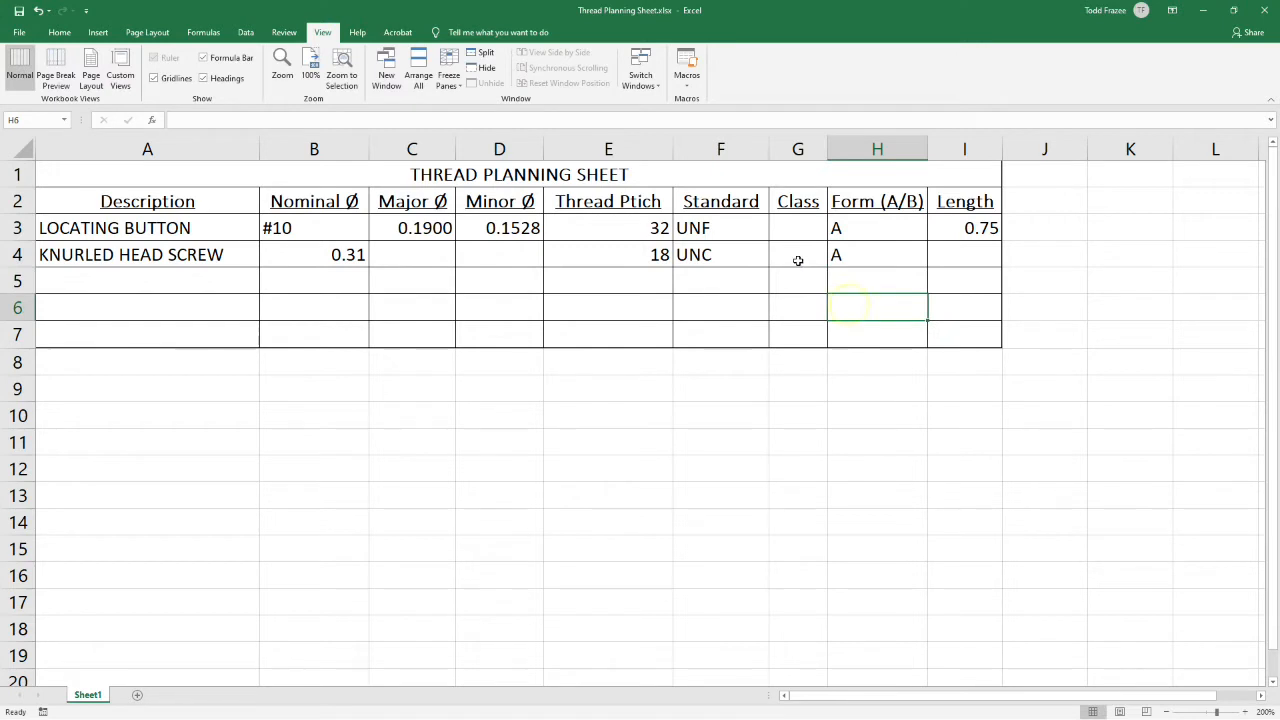
{"action": "left_click", "coordinate": [798, 259]}
{"action": "left_click", "coordinate": [966, 256]}
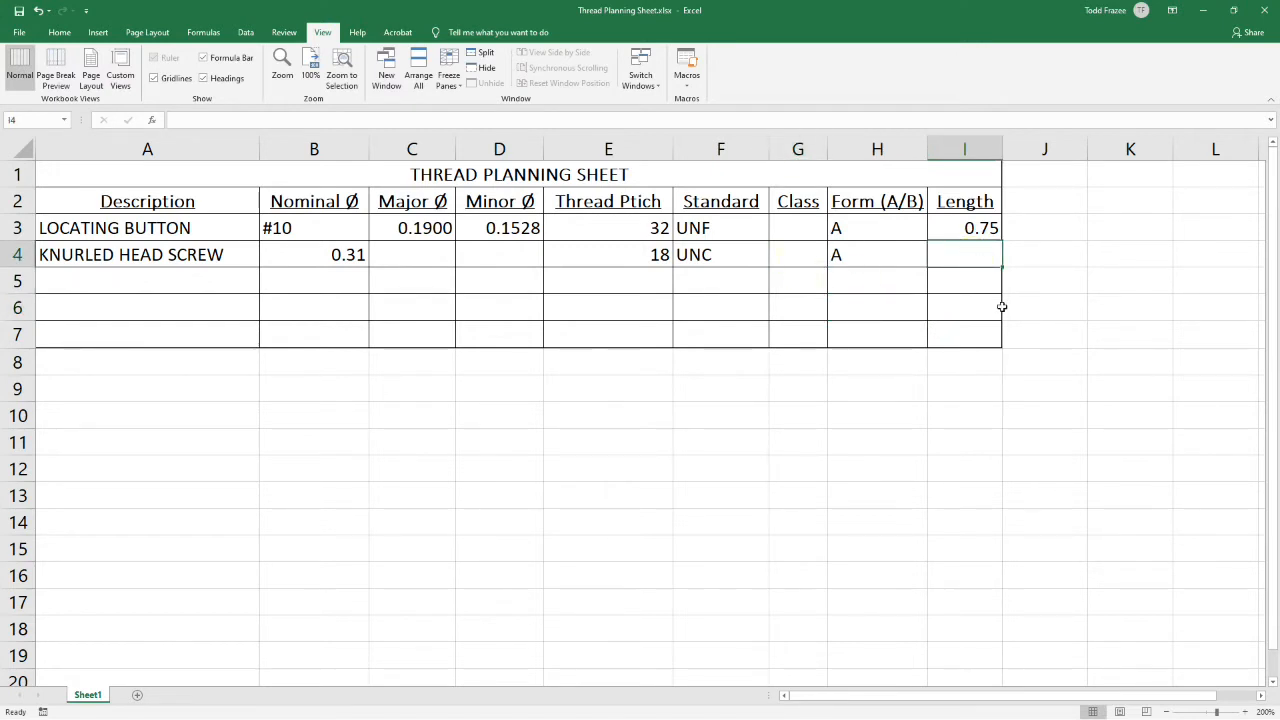
{"action": "type", "text": "1.50"}
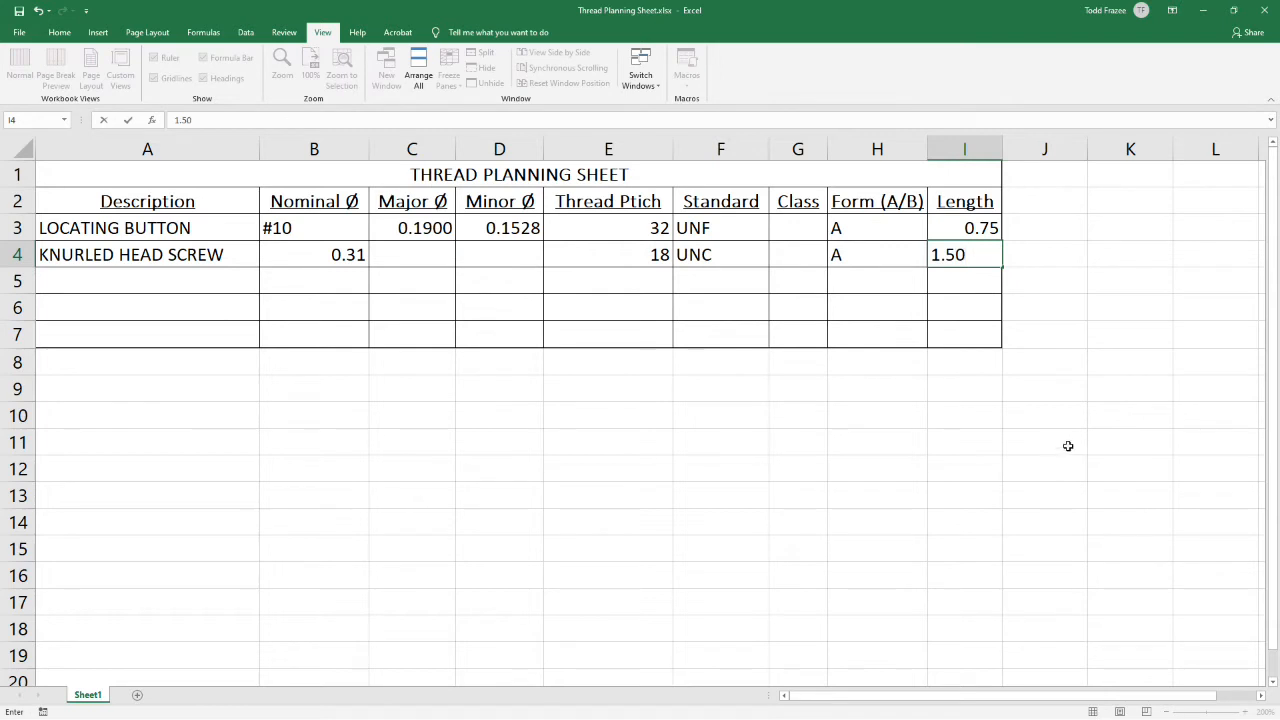
- Format the Length cells in rows 3 to 7 to show four decimal places
{"action": "left_click", "coordinate": [942, 328]}
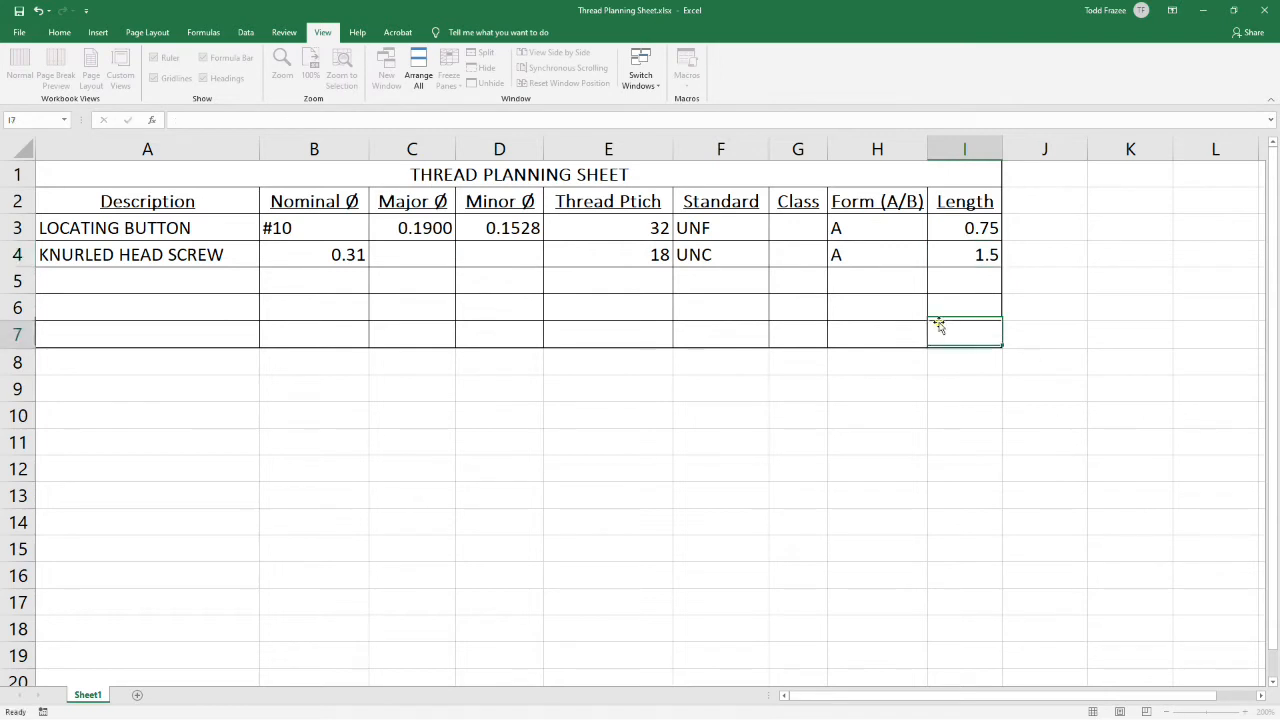
{"action": "left_click", "coordinate": [955, 248]}
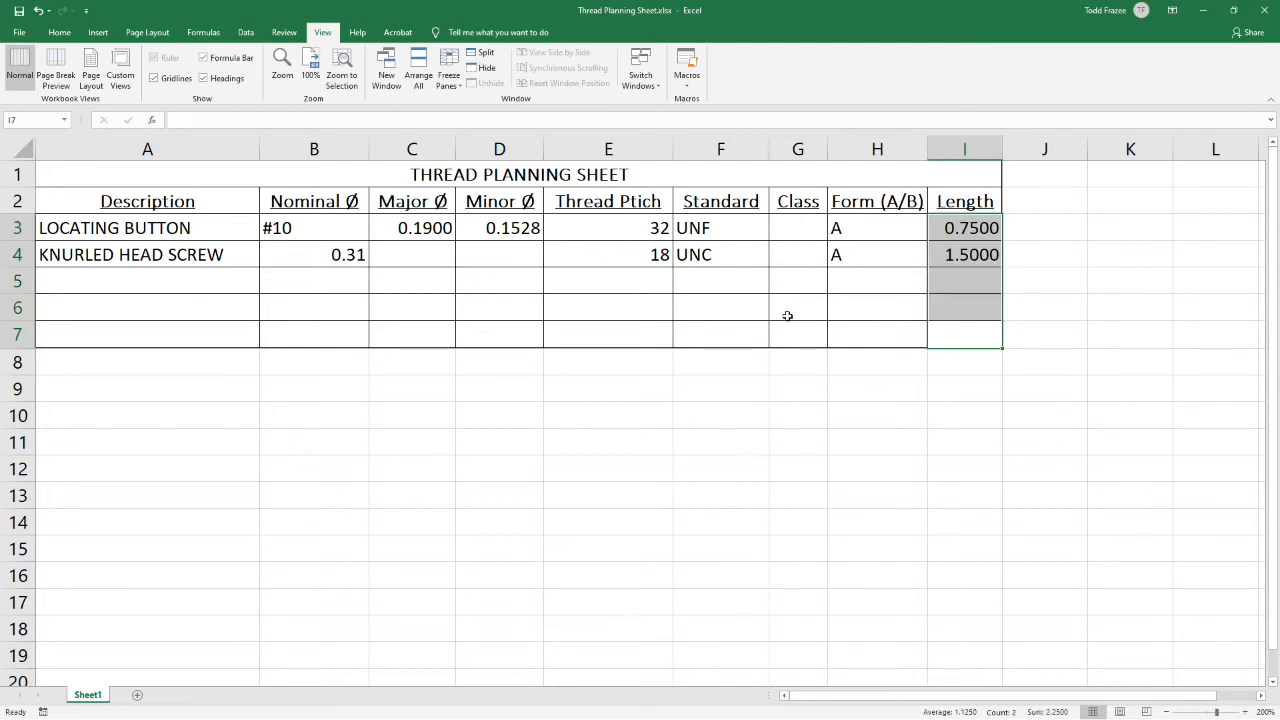
{"action": "left_click", "coordinate": [788, 314]}
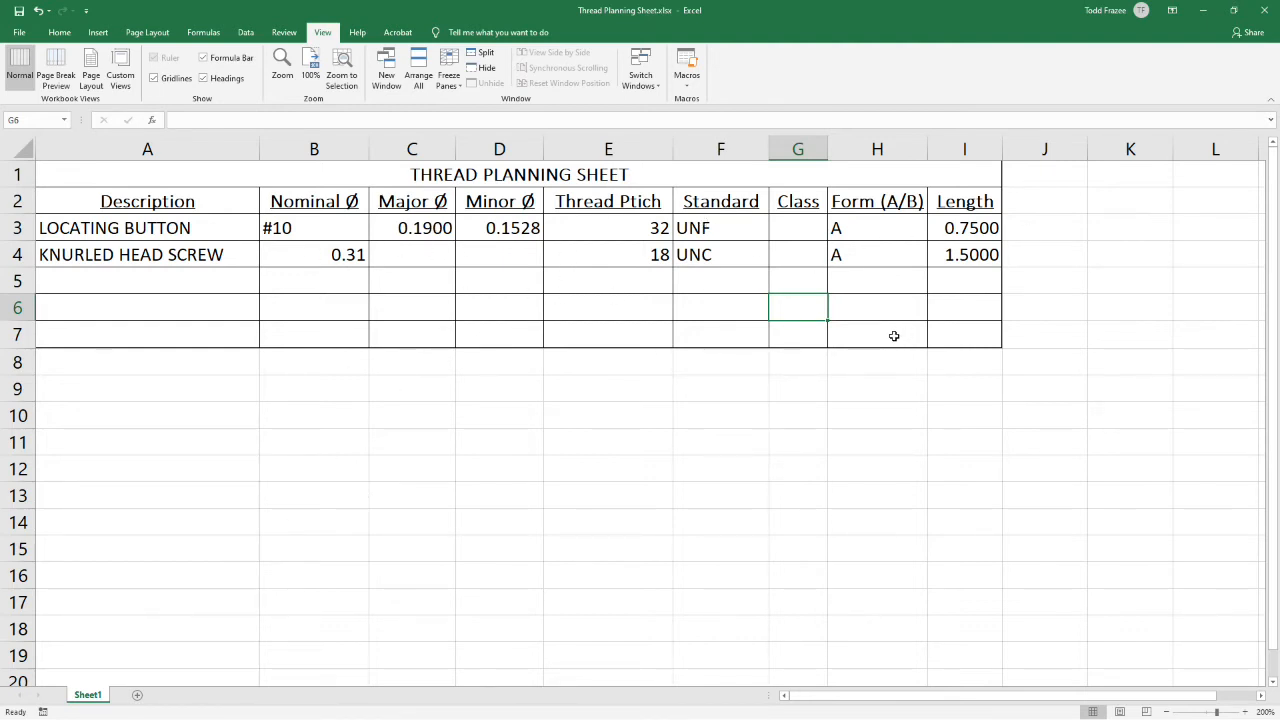
- Switch to Chrome's Unified Screw Threads PDF and look up the 5/16 size's basic major diameter in Table 4, the coarse-threaded UNC series
{"action": "left_click", "coordinate": [1204, 12]}
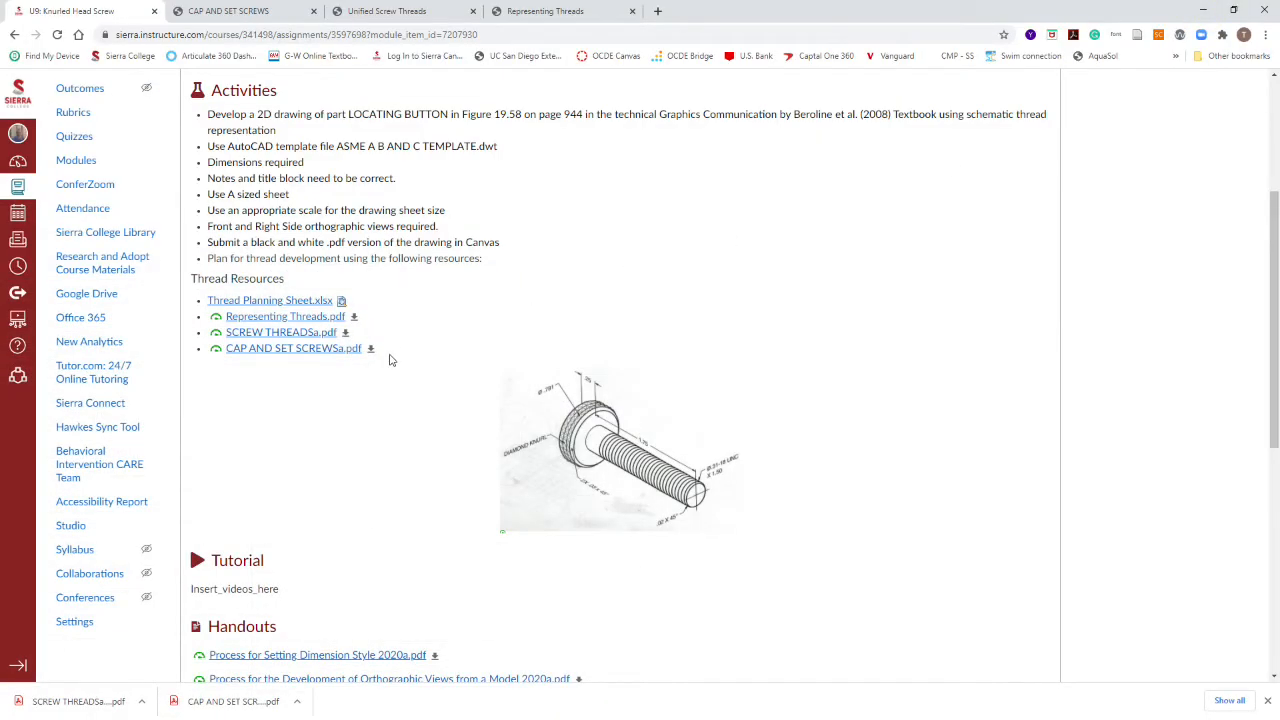
{"action": "left_click", "coordinate": [381, 12]}
{"action": "scroll", "coordinate": [640, 333], "scroll_direction": "up", "scroll_amount": 4}
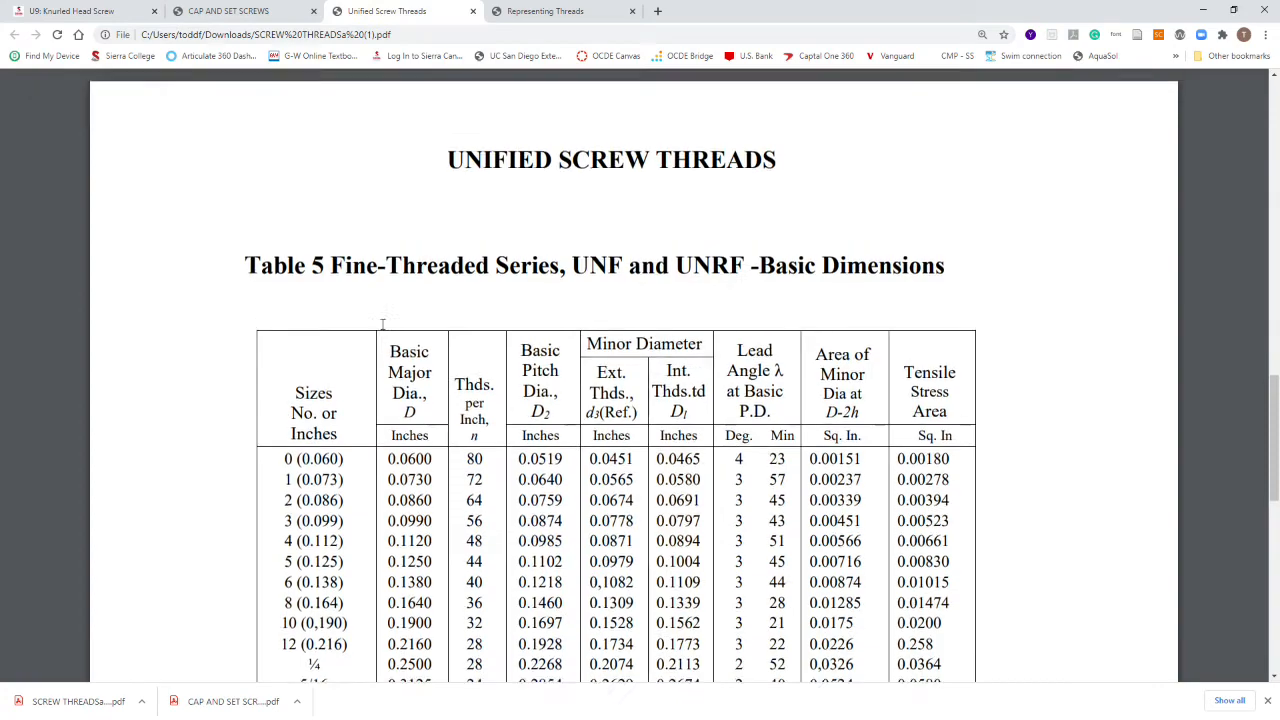
{"action": "scroll", "coordinate": [661, 496], "scroll_direction": "up", "scroll_amount": 12}
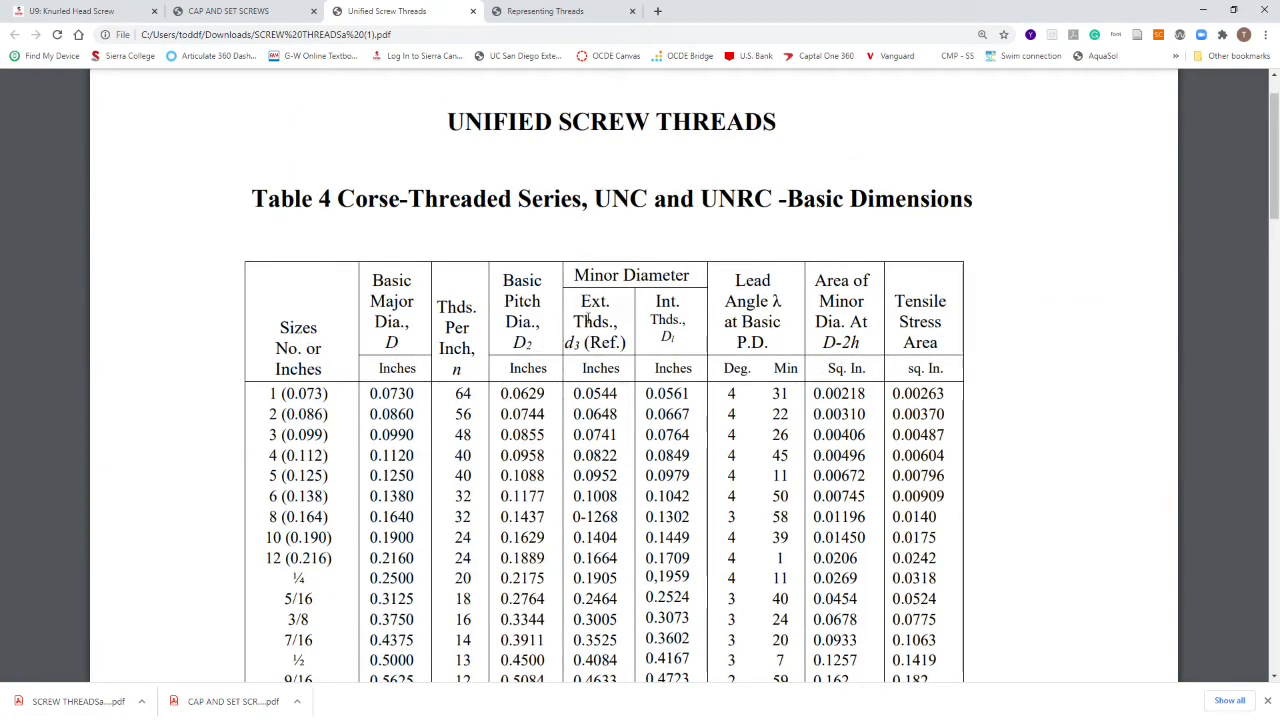
{"action": "scroll", "coordinate": [625, 423], "scroll_direction": "down", "scroll_amount": 2}
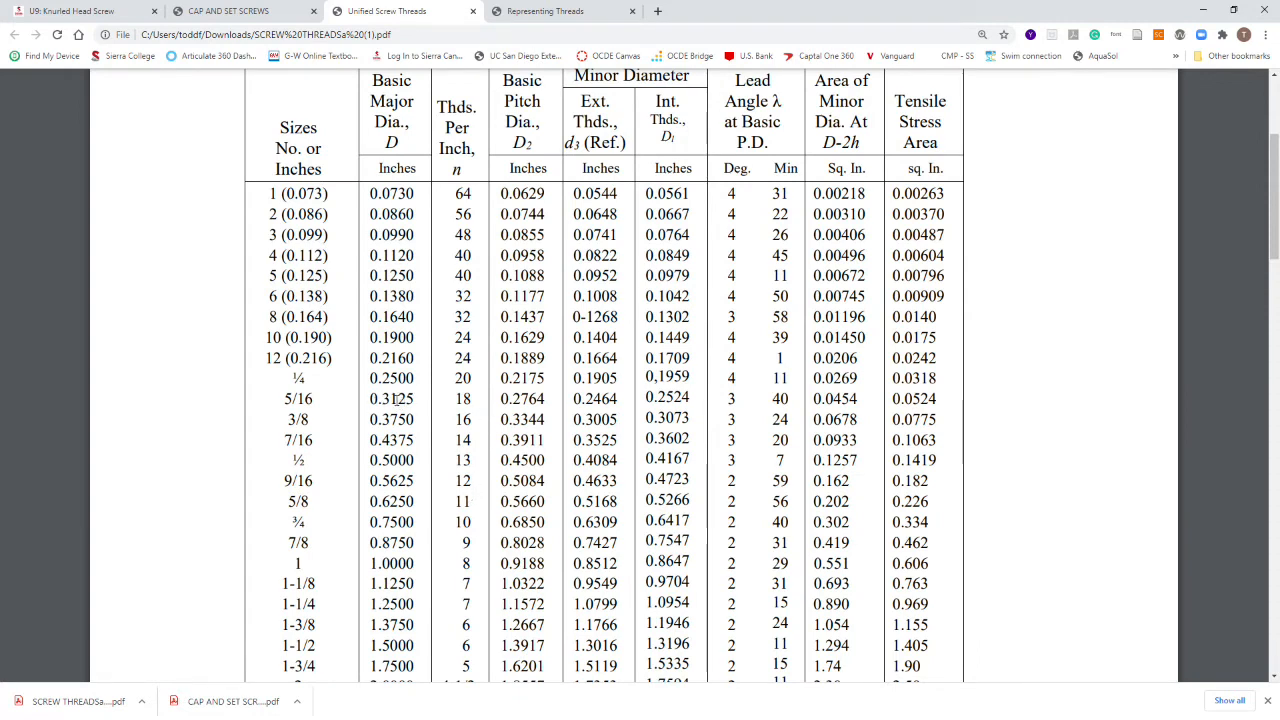
{"action": "double_click", "coordinate": [299, 398]}
{"action": "left_click_drag", "start_coordinate": [413, 398], "coordinate": [376, 400]}
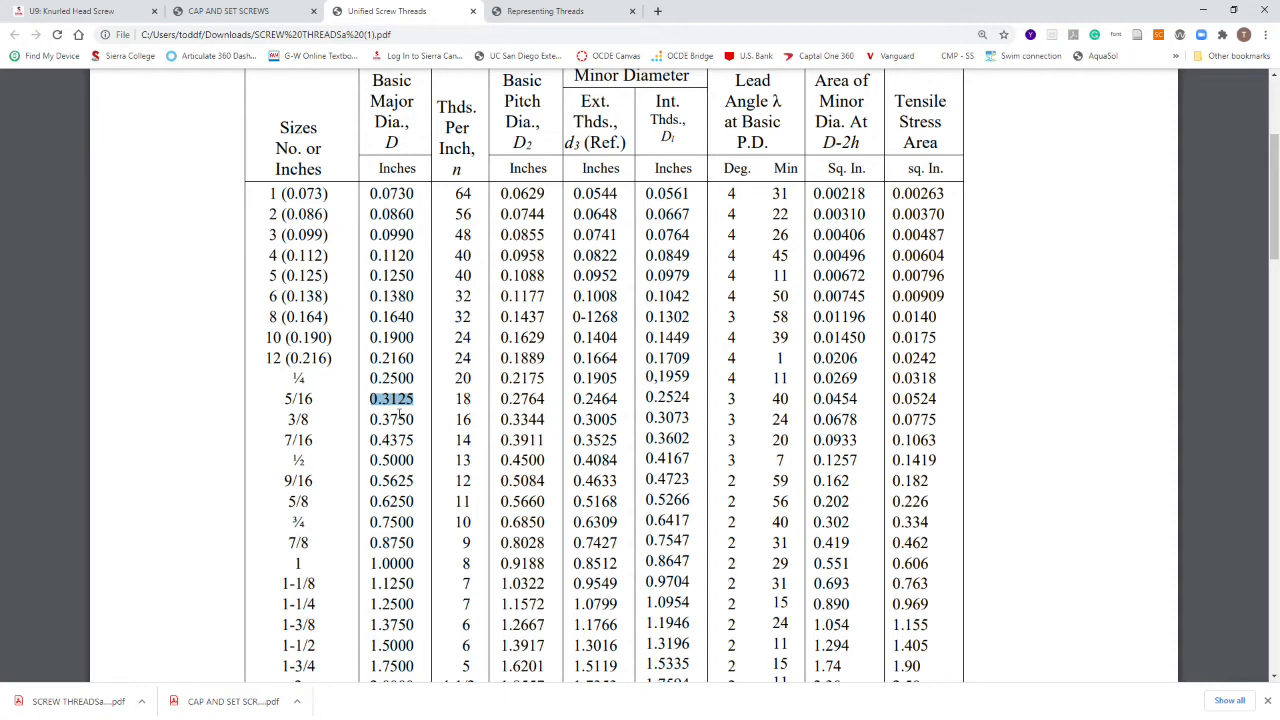
{"action": "left_click_drag", "start_coordinate": [327, 400], "coordinate": [284, 399]}
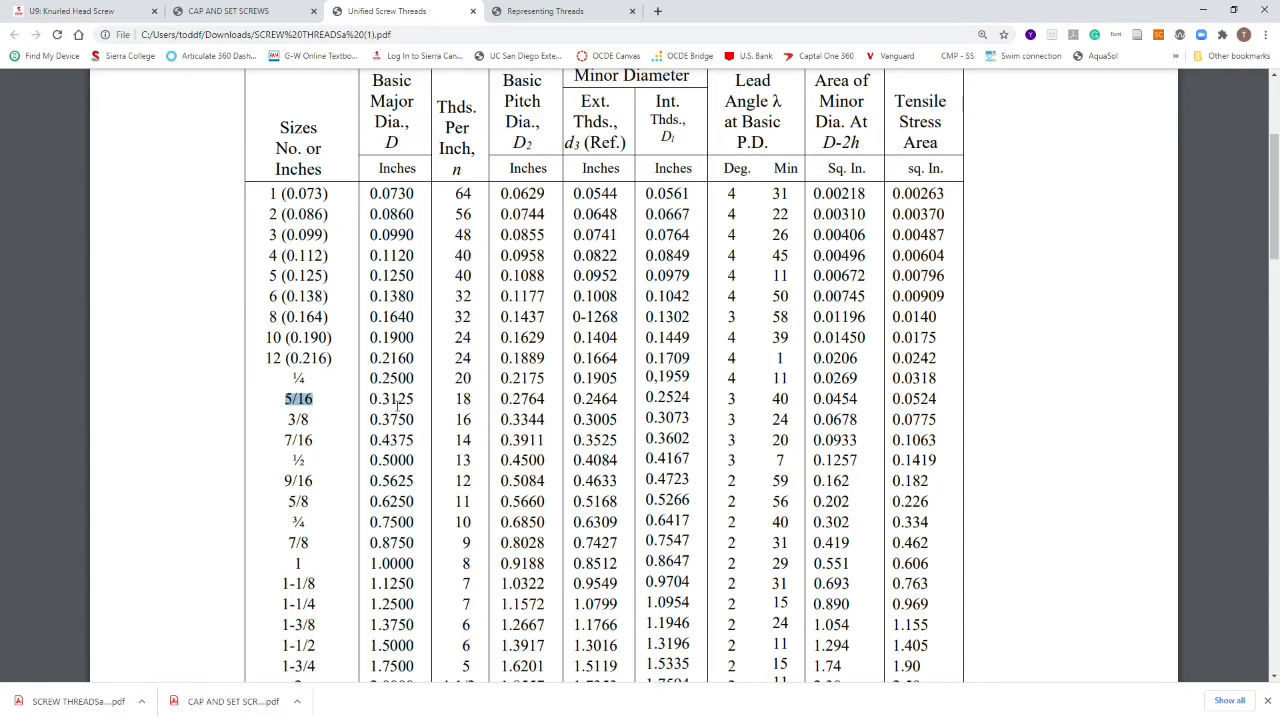
{"action": "left_click_drag", "start_coordinate": [418, 398], "coordinate": [373, 399]}
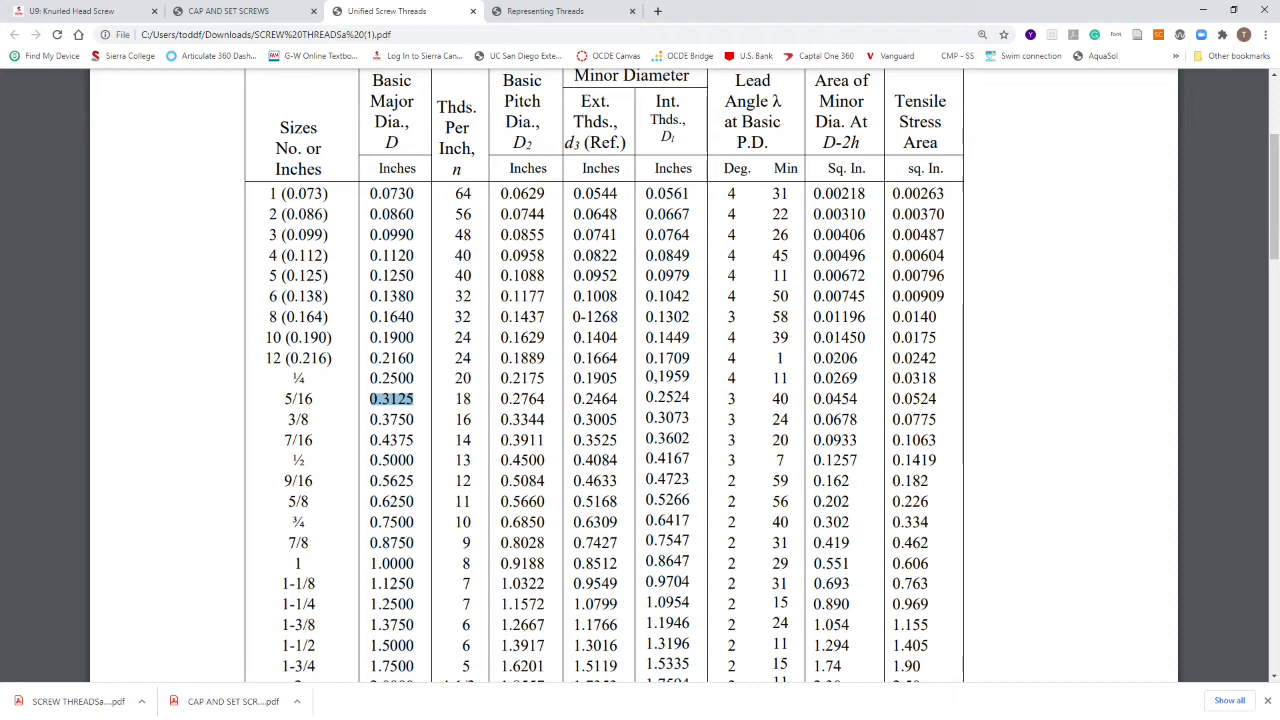
- Switch to the Excel planning sheet and enter .3125 as the knurled head screw's major diameter
{"action": "key", "text": "alt+Tab"}
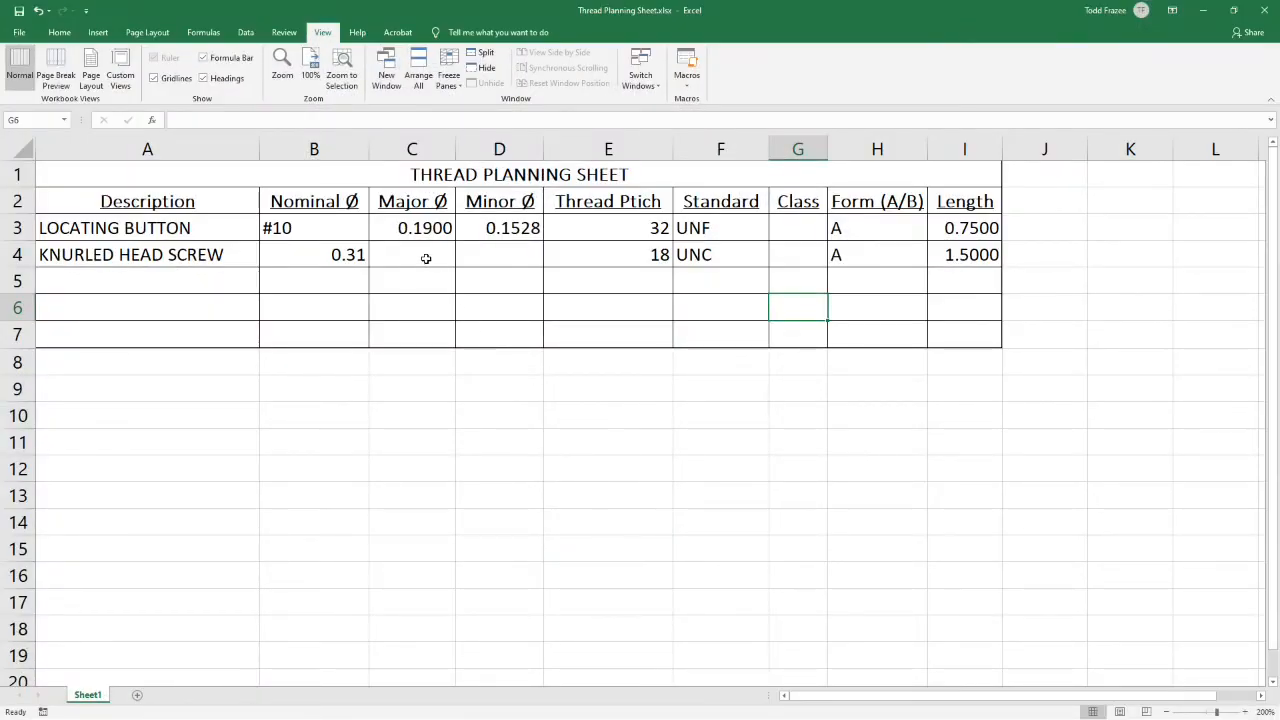
{"action": "double_click", "coordinate": [426, 260]}
{"action": "type", "text": ".3125"}
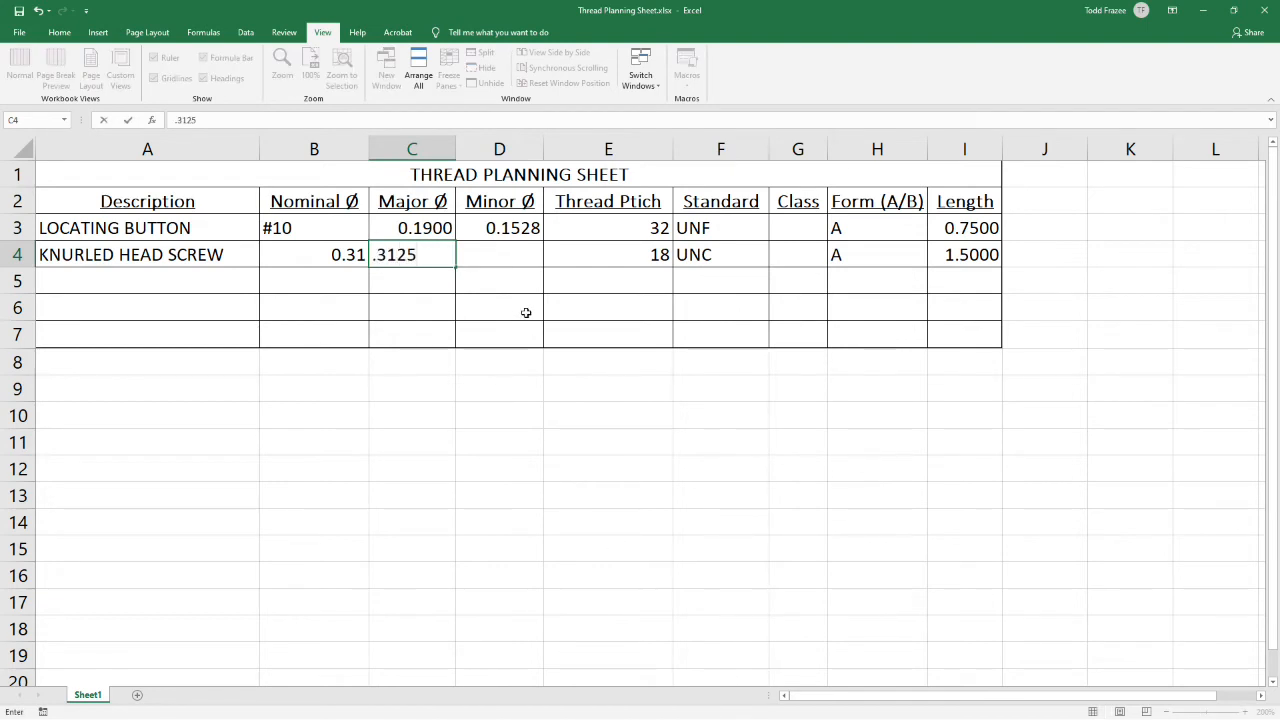
- Switch to Chrome's Unified Screw Threads PDF and look up the 5/16 size's external thread minor diameter in Table 4
{"action": "left_click", "coordinate": [505, 258]}
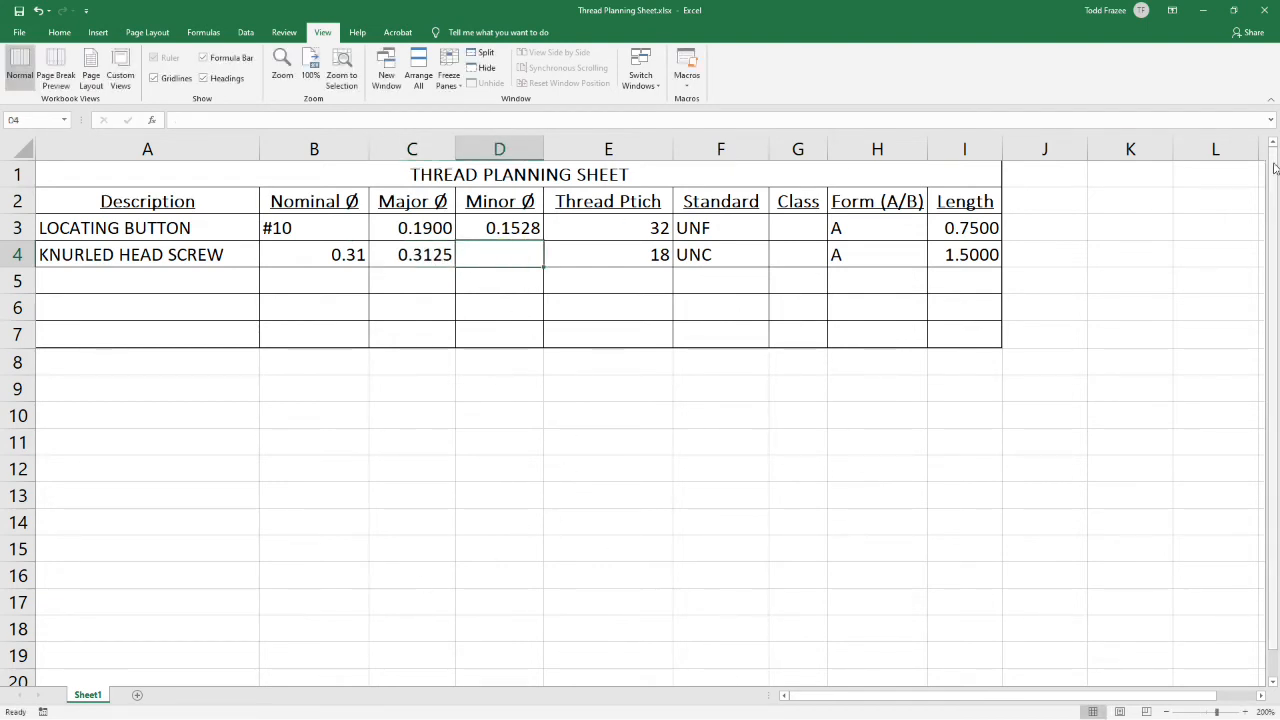
{"action": "left_click", "coordinate": [1205, 10]}
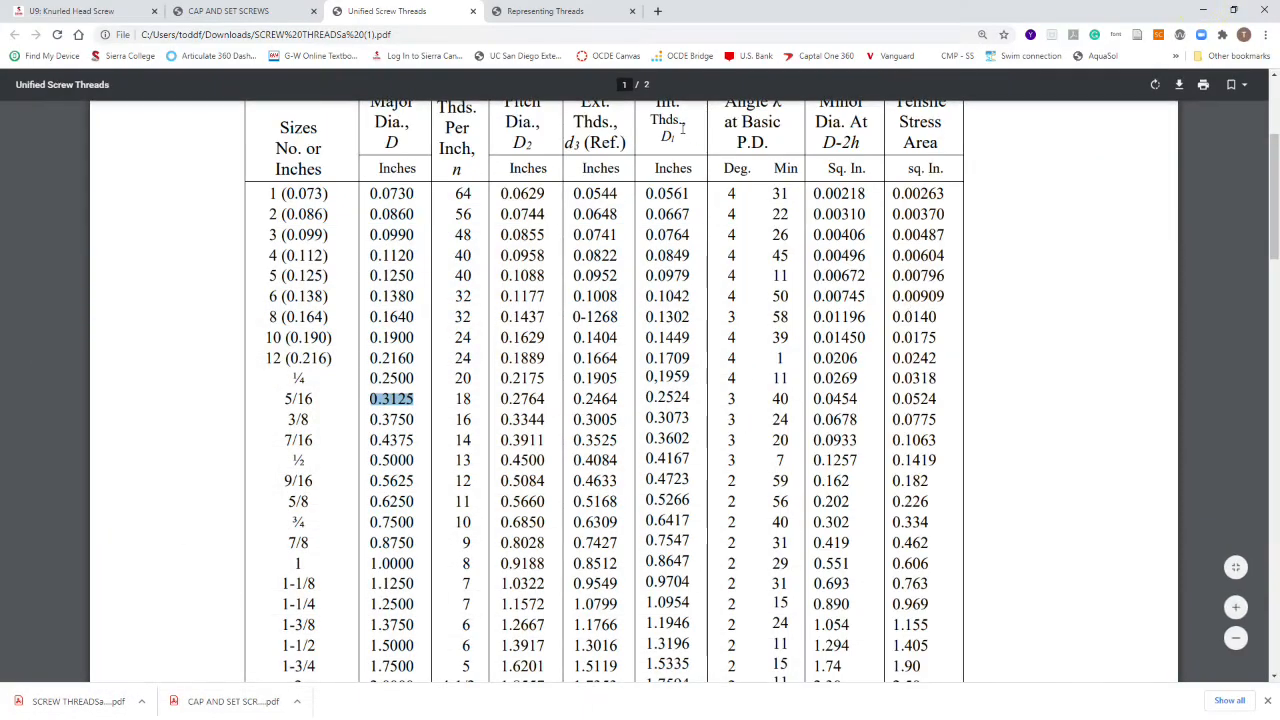
{"action": "scroll", "coordinate": [519, 270], "scroll_direction": "up", "scroll_amount": 2}
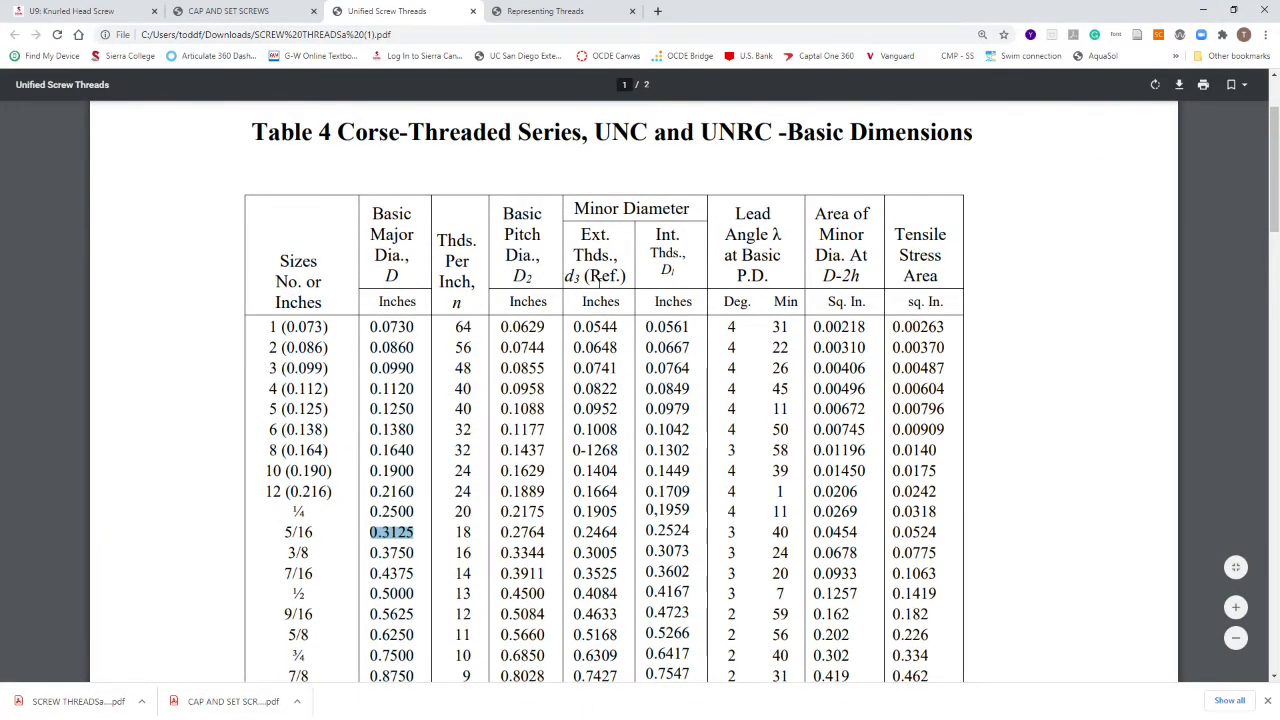
{"action": "left_click", "coordinate": [583, 535]}
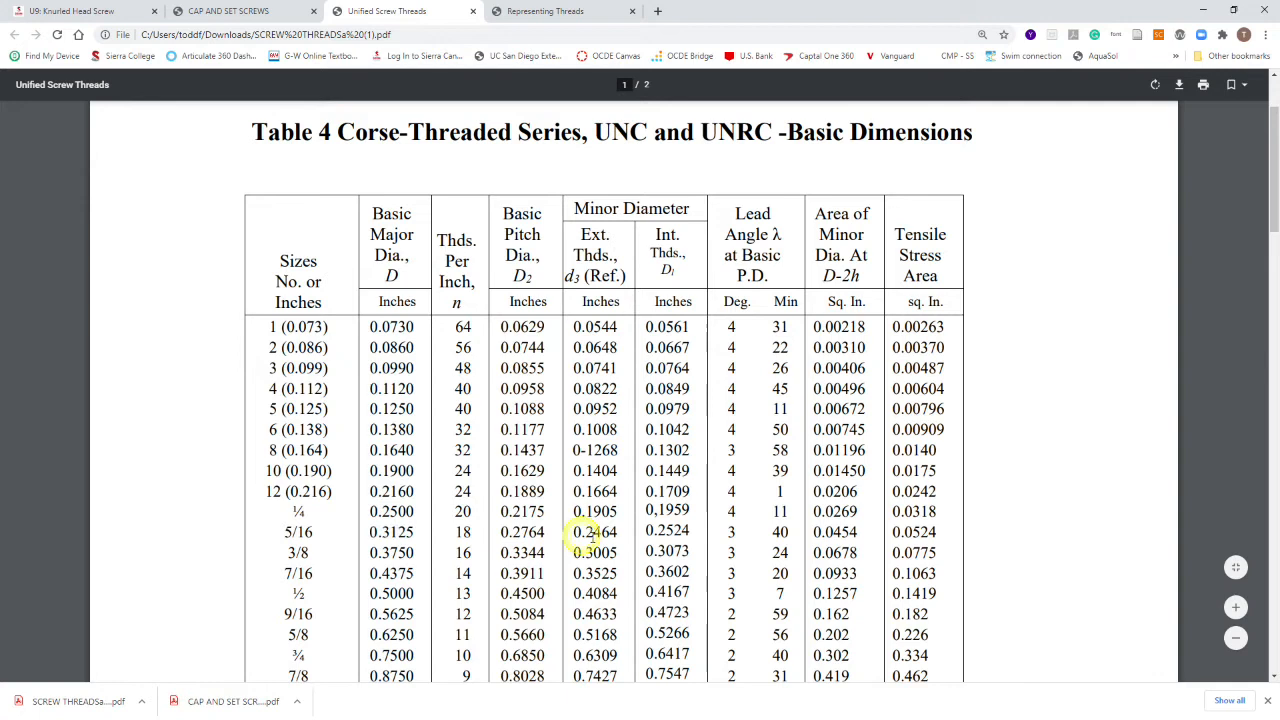
{"action": "left_click_drag", "start_coordinate": [621, 534], "coordinate": [576, 533]}
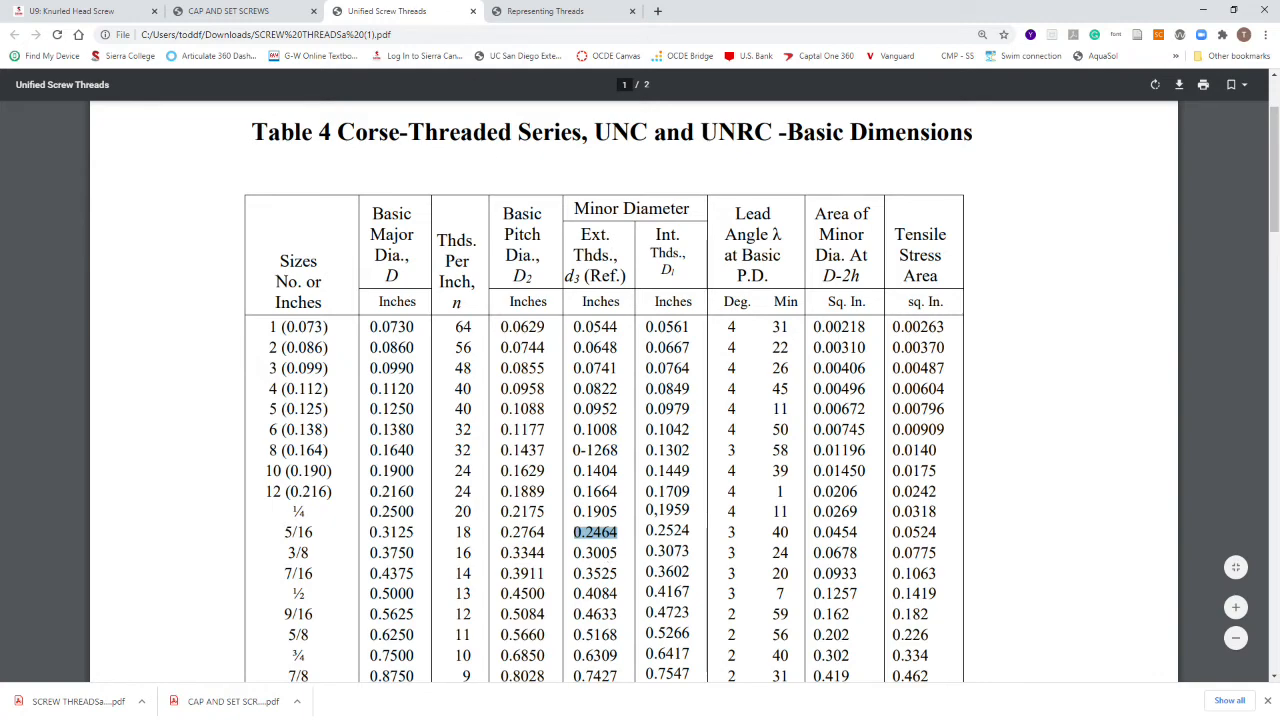
- Switch to the Excel planning sheet and enter .2464 as the knurled head screw's minor diameter
{"action": "key", "text": "alt+Tab"}
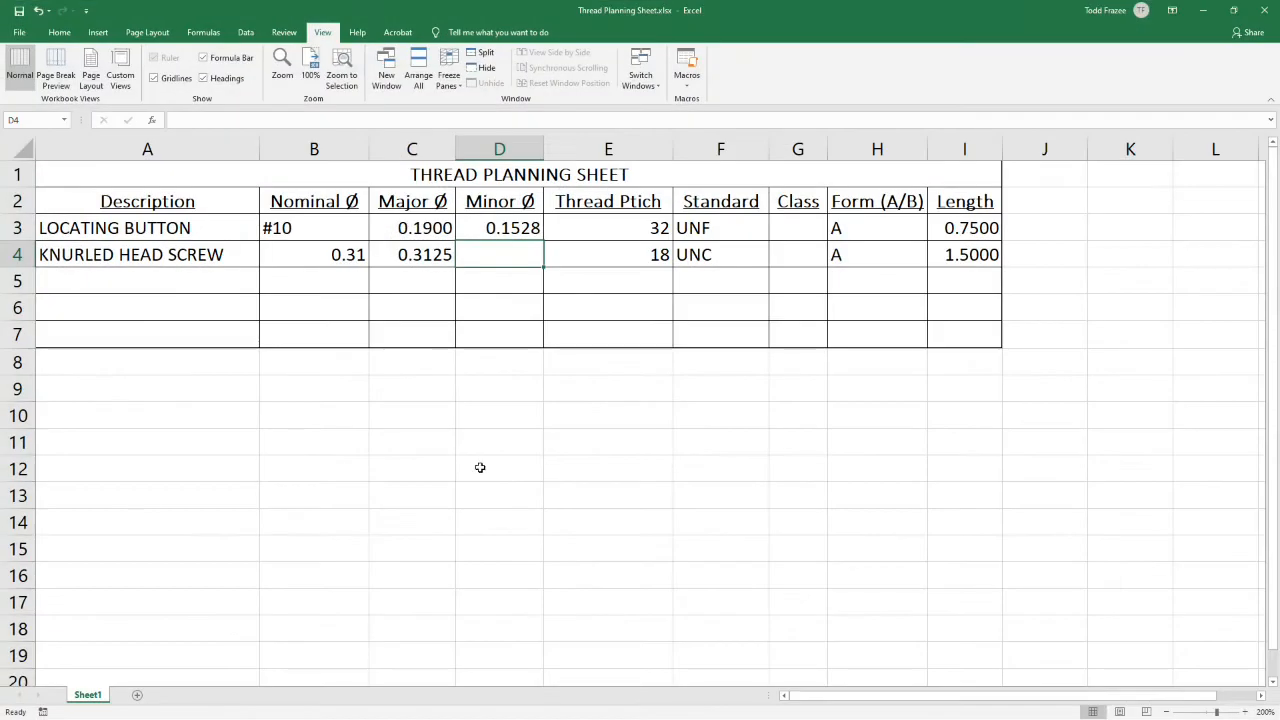
{"action": "type", "text": ".24"}
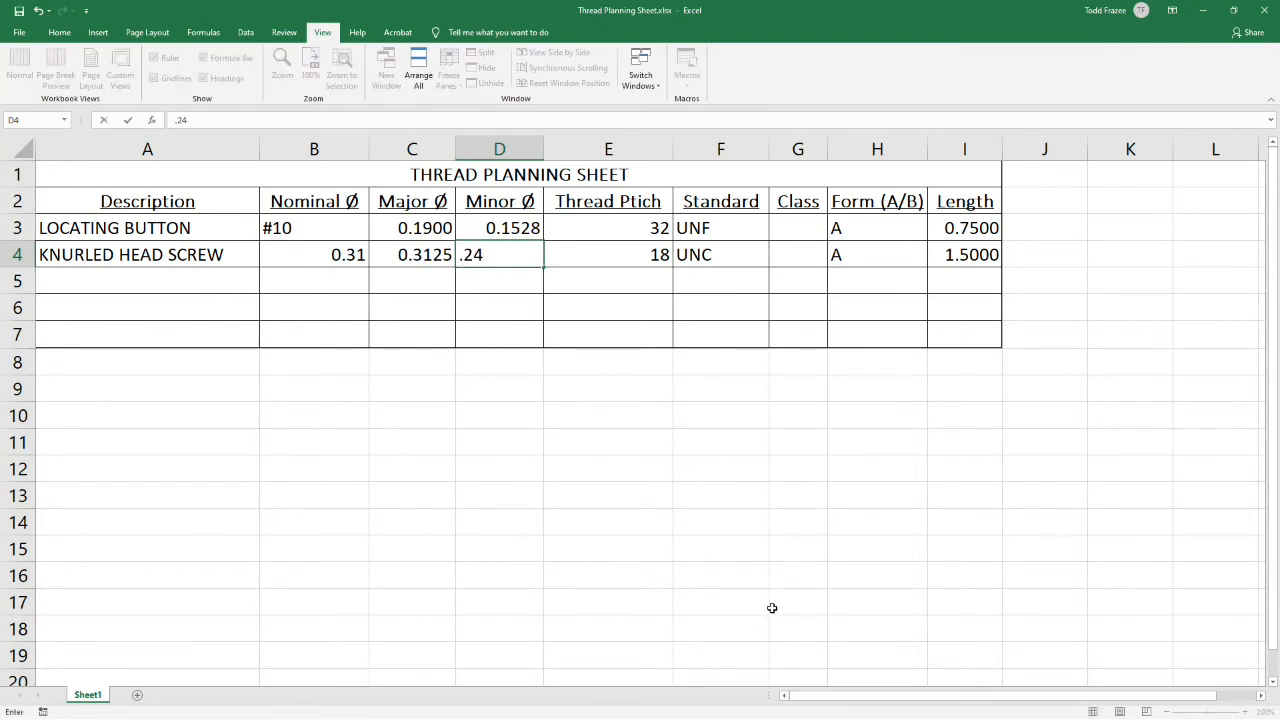
{"action": "key", "text": "BackSpace"}
{"action": "type", "text": "464"}
{"action": "left_click", "coordinate": [460, 445]}
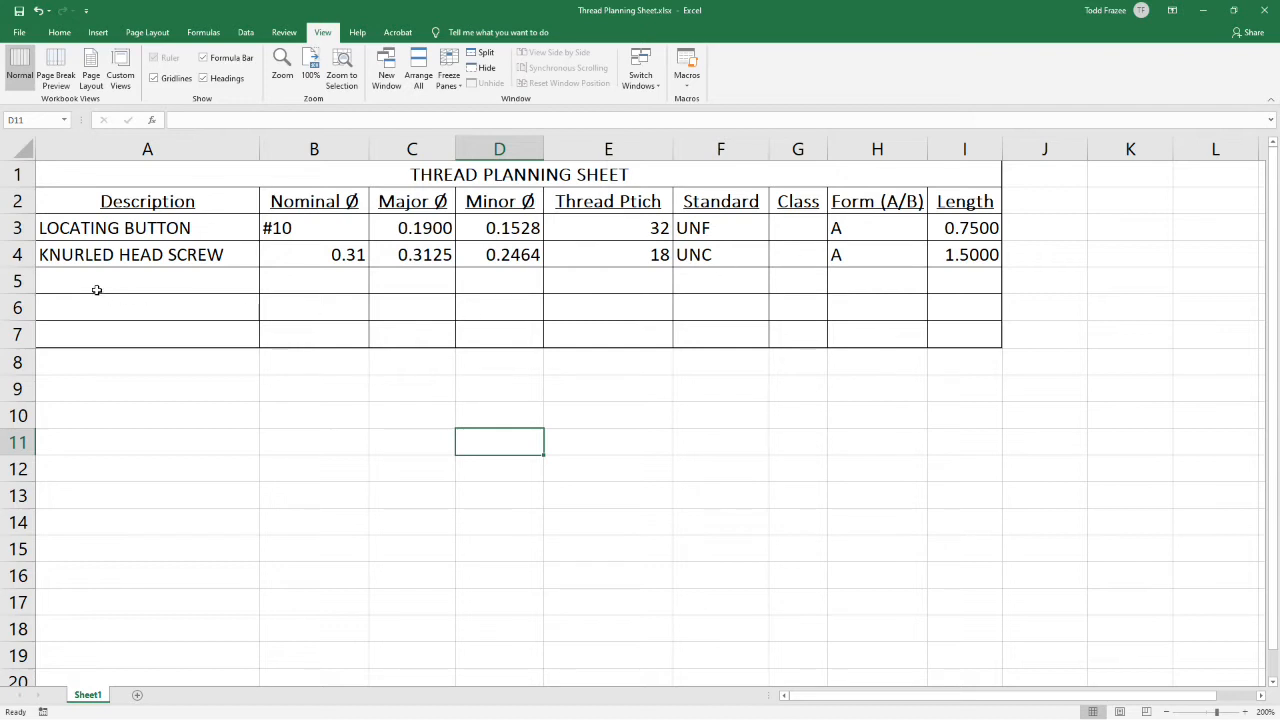
- Enter thread class 2 for both the locating button and the knurled head screw
{"action": "left_click", "coordinate": [801, 227]}
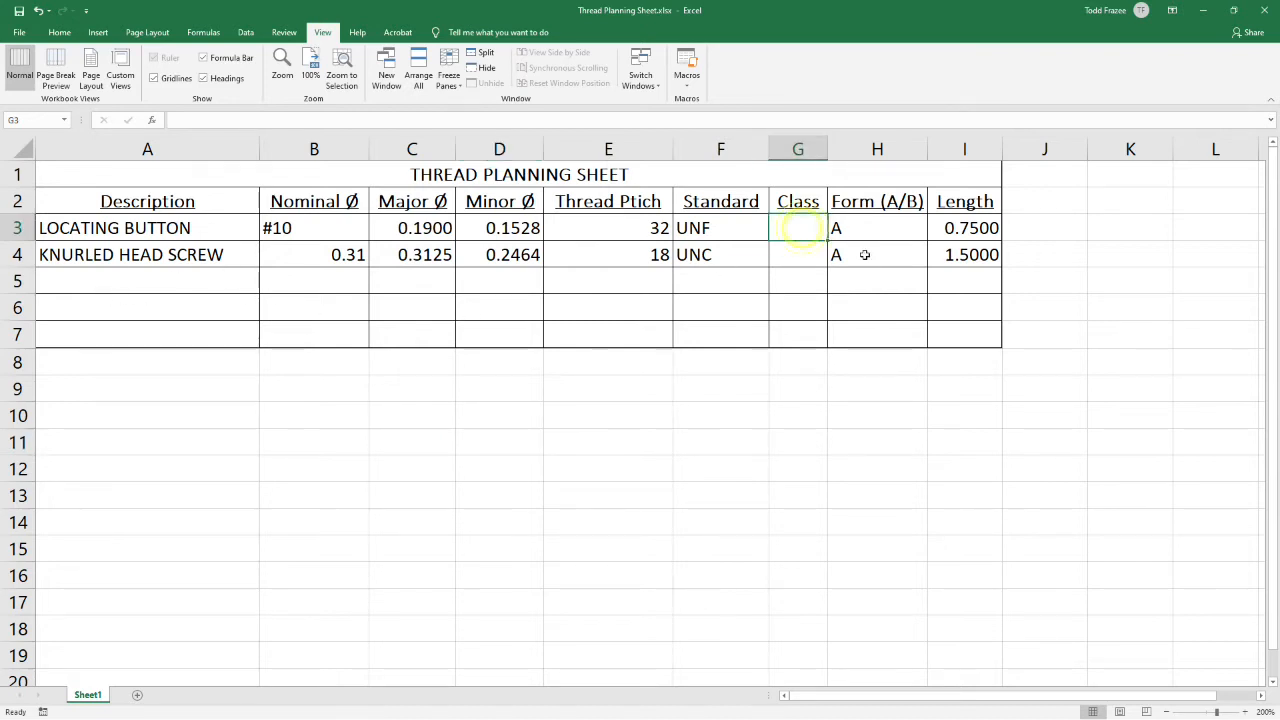
{"action": "type", "text": "2"}
{"action": "left_click", "coordinate": [798, 263]}
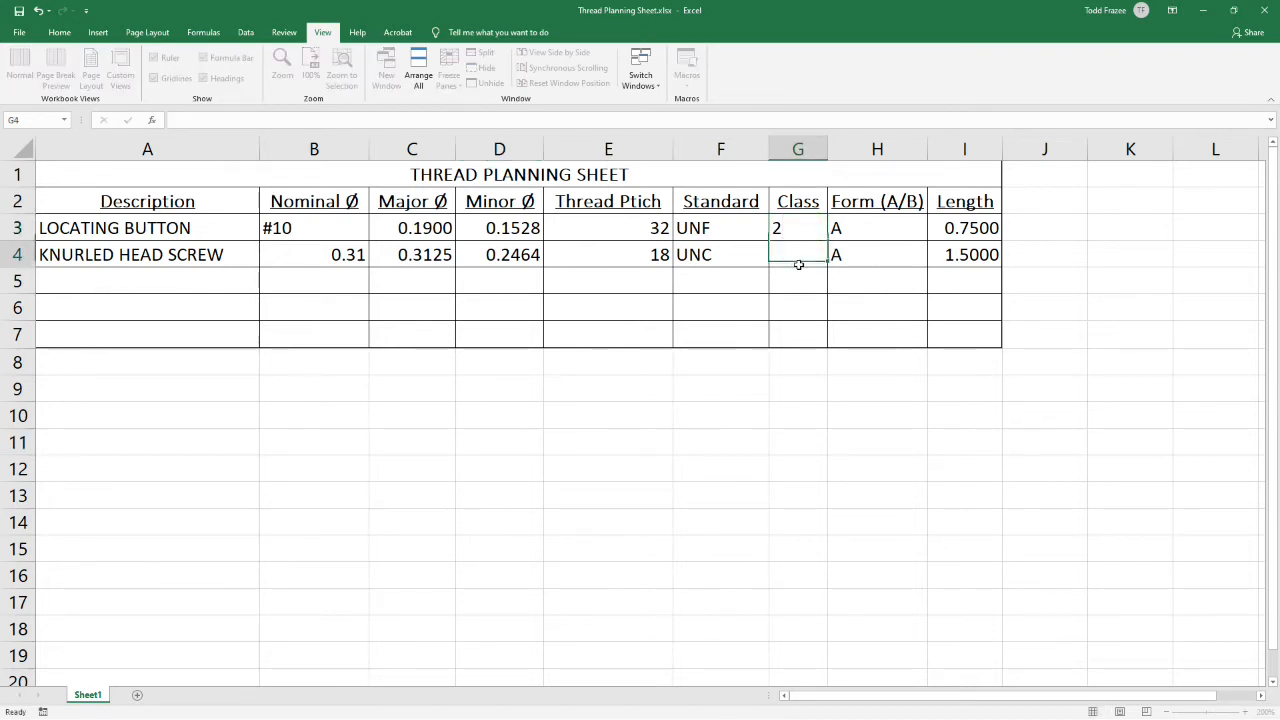
{"action": "type", "text": "2"}
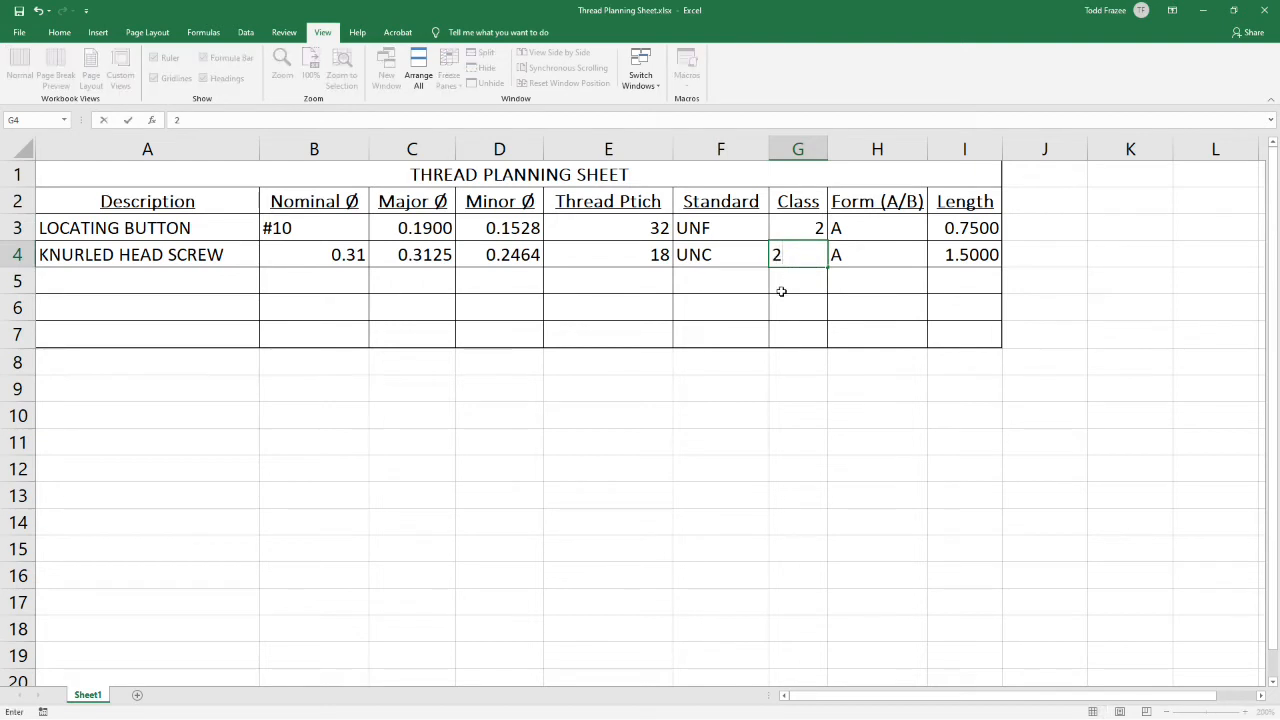
{"action": "left_click", "coordinate": [781, 291]}
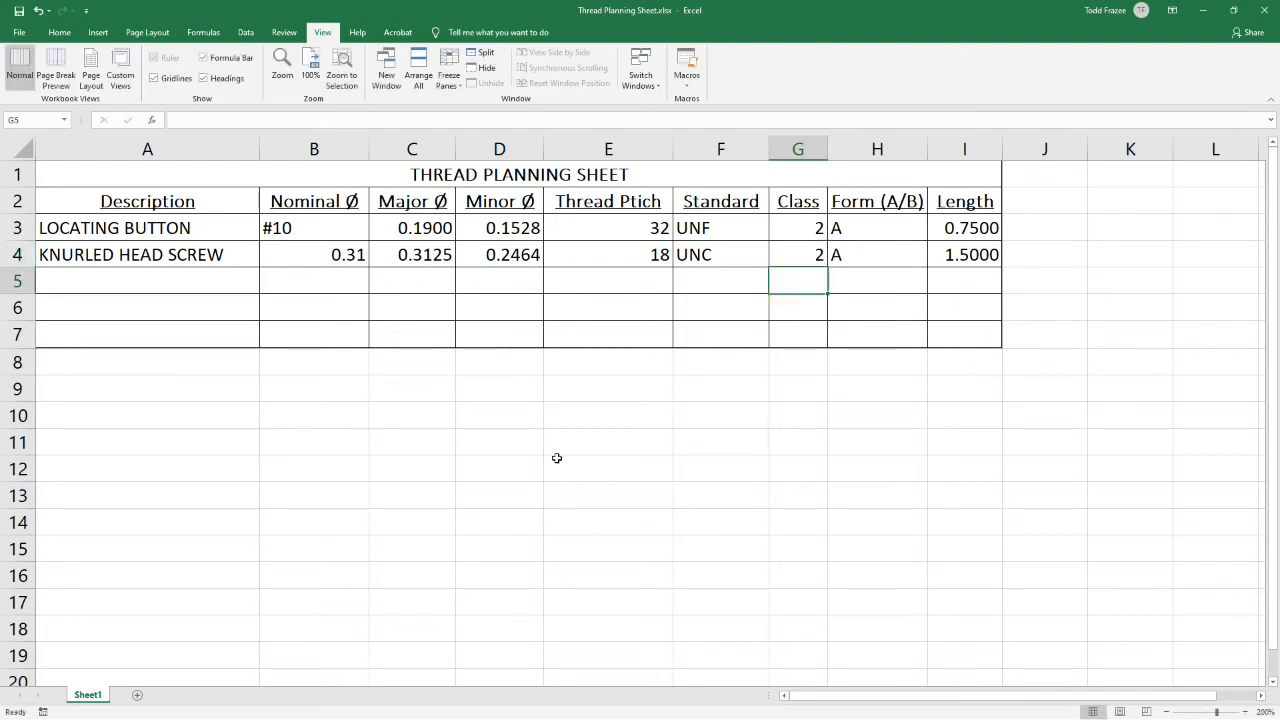
- Switch to Chrome's Knurled Head Screw assignment, go on to the U9: End Cap assignment and examine its dimensioned figure
{"action": "left_click", "coordinate": [1203, 10]}
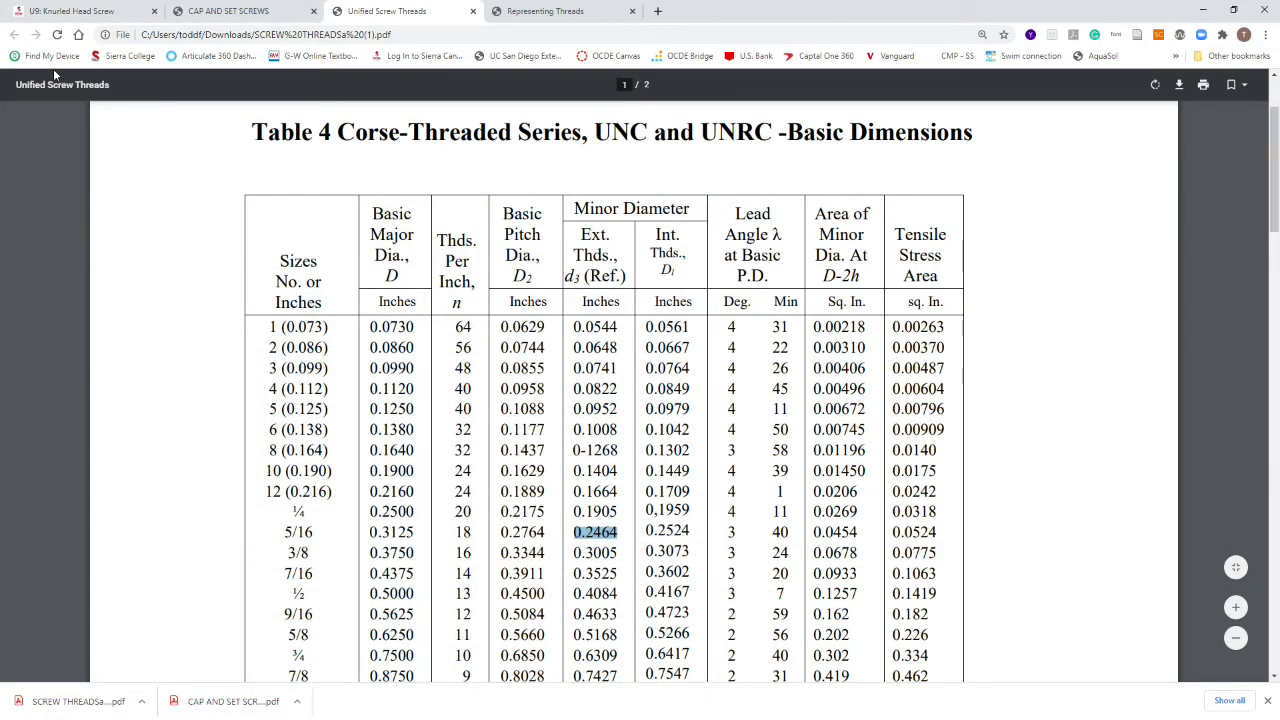
{"action": "left_click", "coordinate": [76, 16]}
{"action": "scroll", "coordinate": [566, 606], "scroll_direction": "down", "scroll_amount": 5}
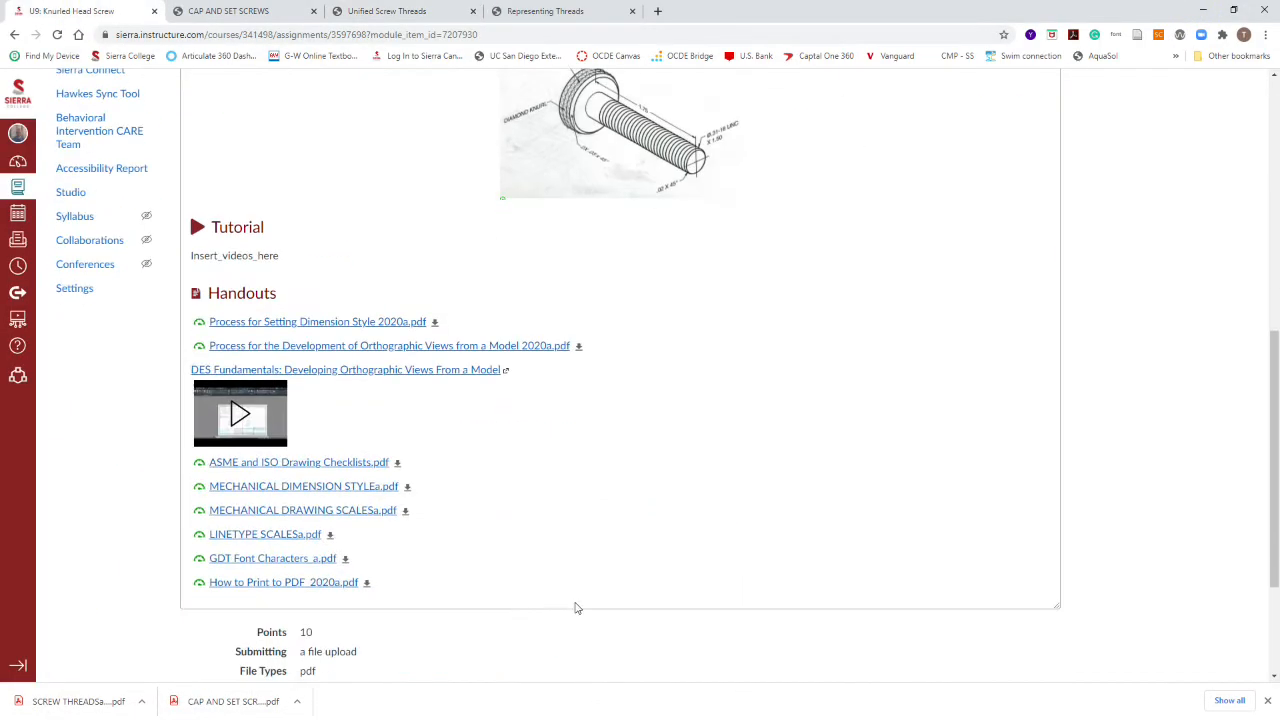
{"action": "left_click", "coordinate": [1029, 649]}
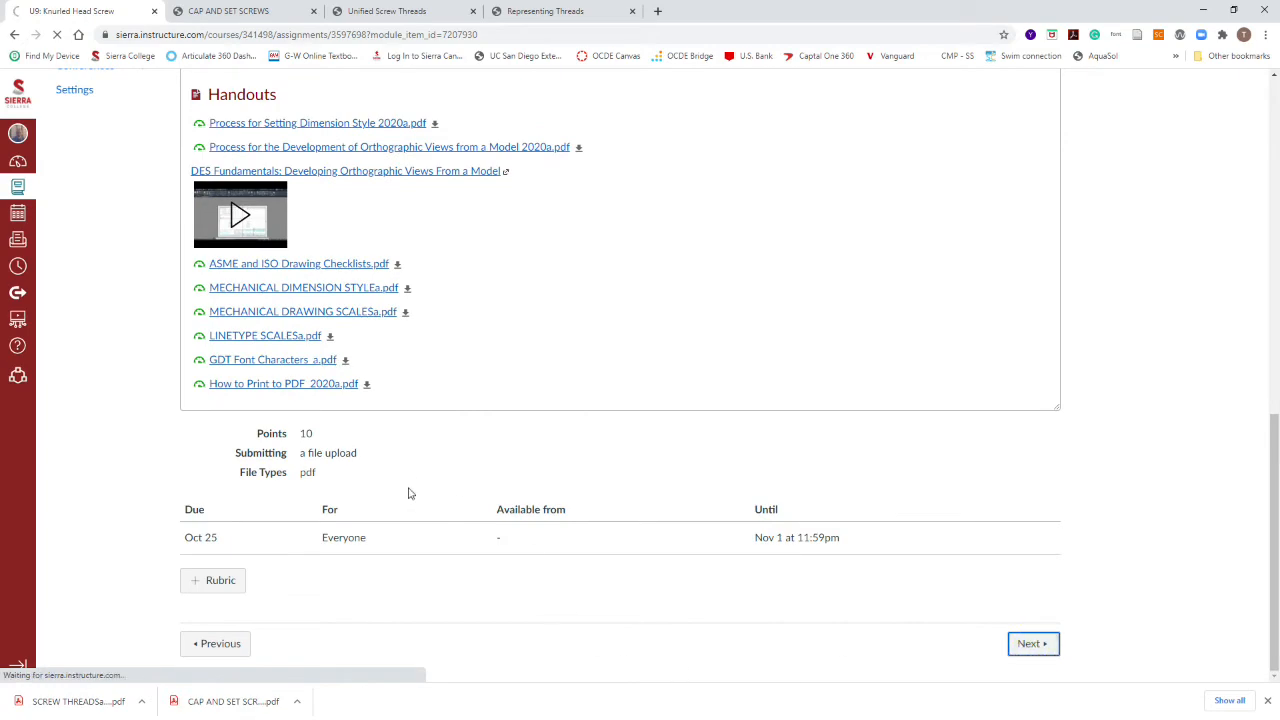
{"action": "scroll", "coordinate": [703, 423], "scroll_direction": "down", "scroll_amount": 2}
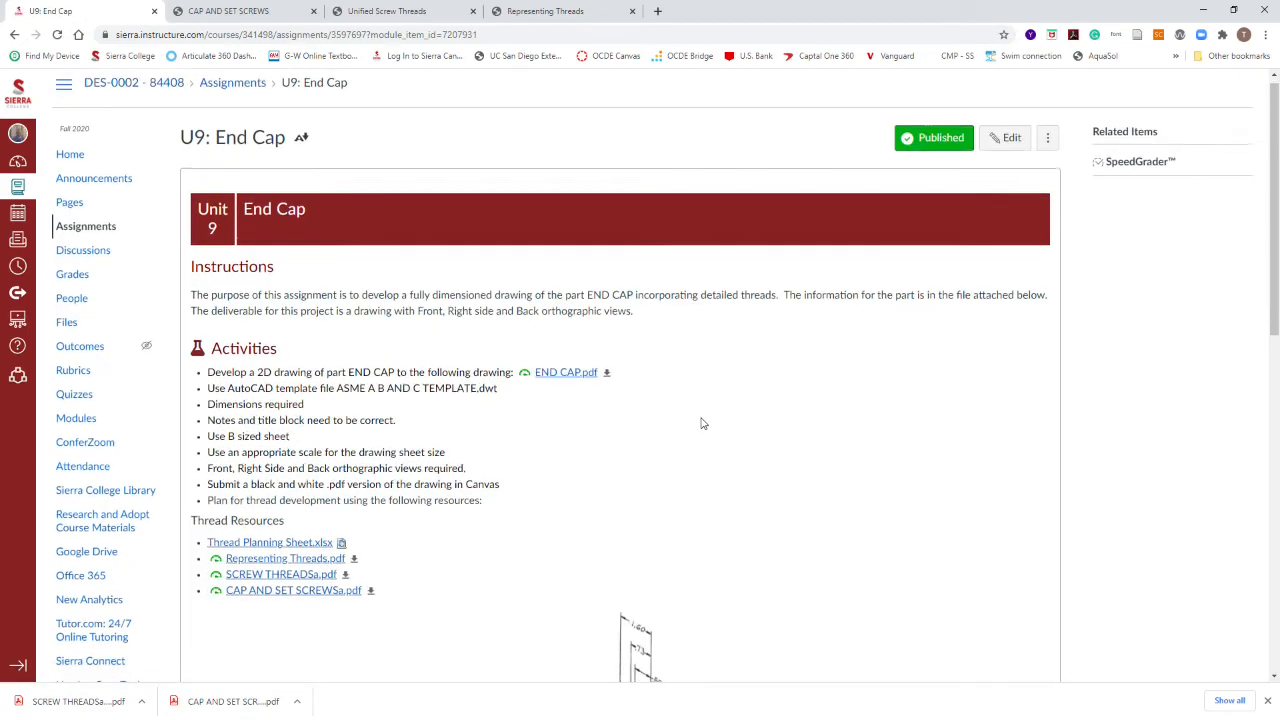
{"action": "scroll", "coordinate": [792, 453], "scroll_direction": "down", "scroll_amount": 1}
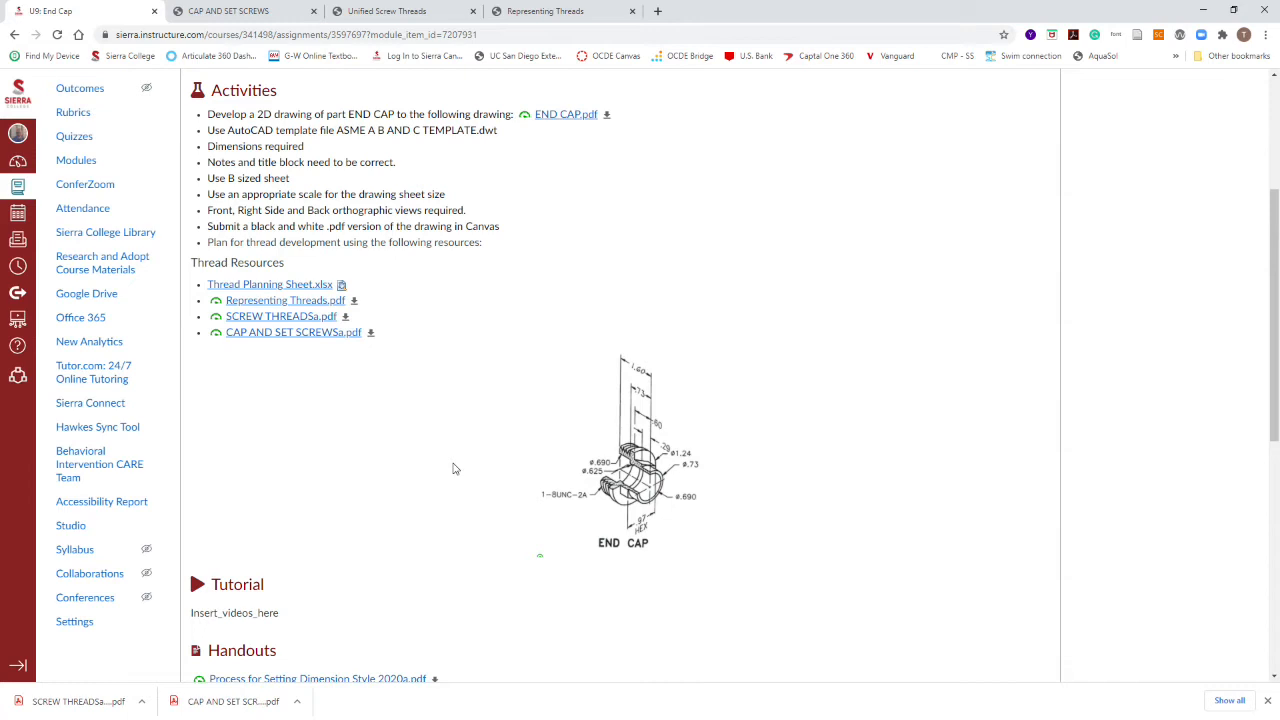
- Switch to Calculator and compute 1.6 minus 0.73 for the end cap's thread length
{"action": "left_click_drag", "start_coordinate": [0, 150], "coordinate": [967, 113]}
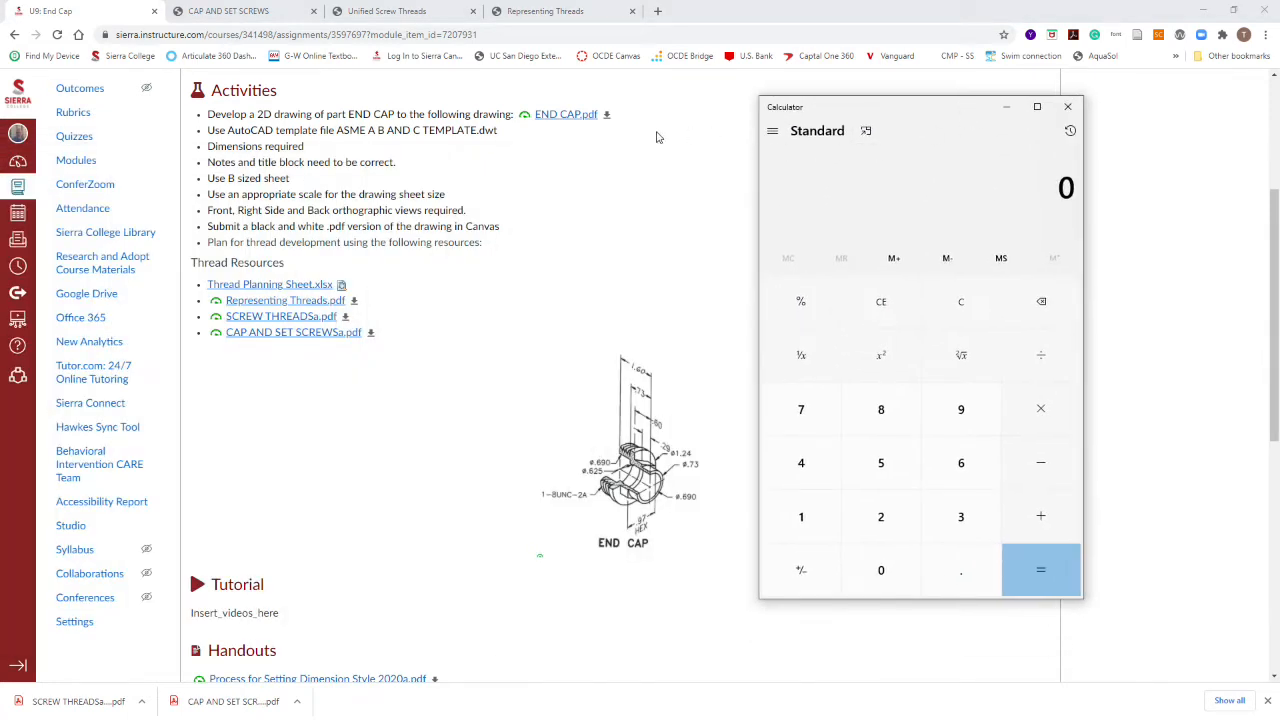
{"action": "left_click", "coordinate": [830, 513]}
{"action": "key", "text": "period"}
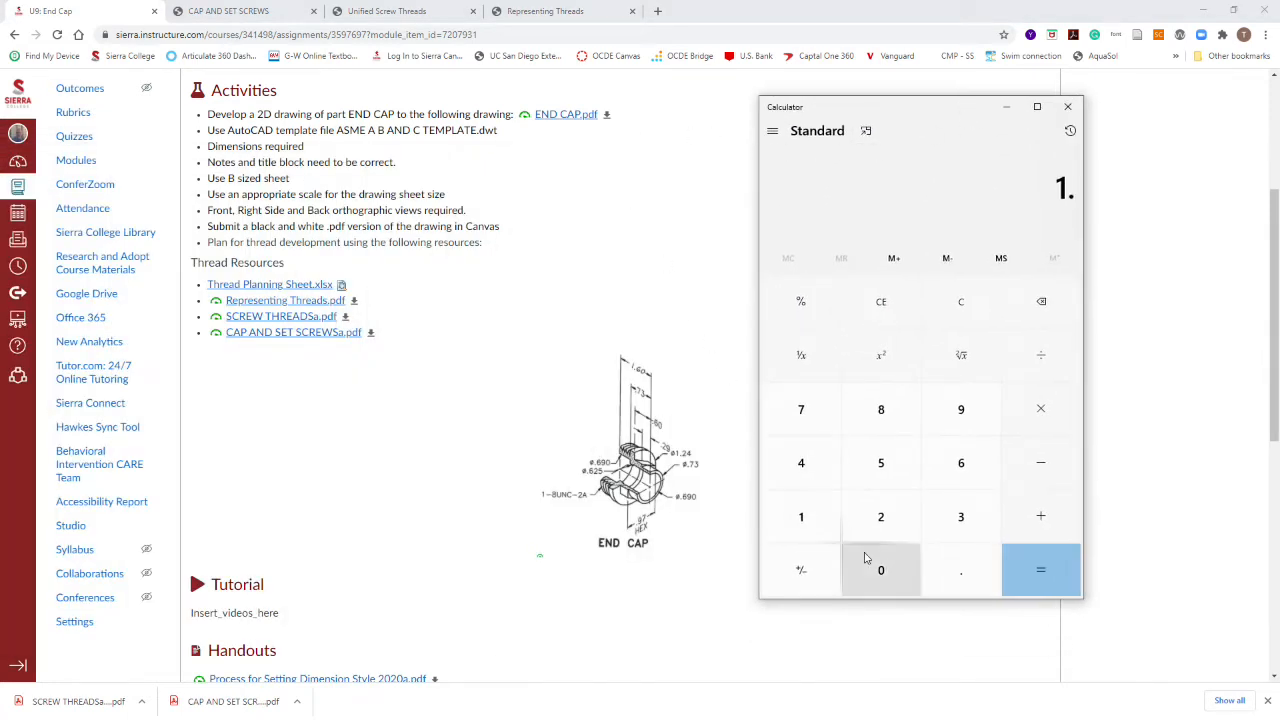
{"action": "key", "text": "6"}
{"action": "key", "text": "period"}
{"action": "key", "text": "7"}
{"action": "key", "text": "3"}
{"action": "key", "text": "Return"}
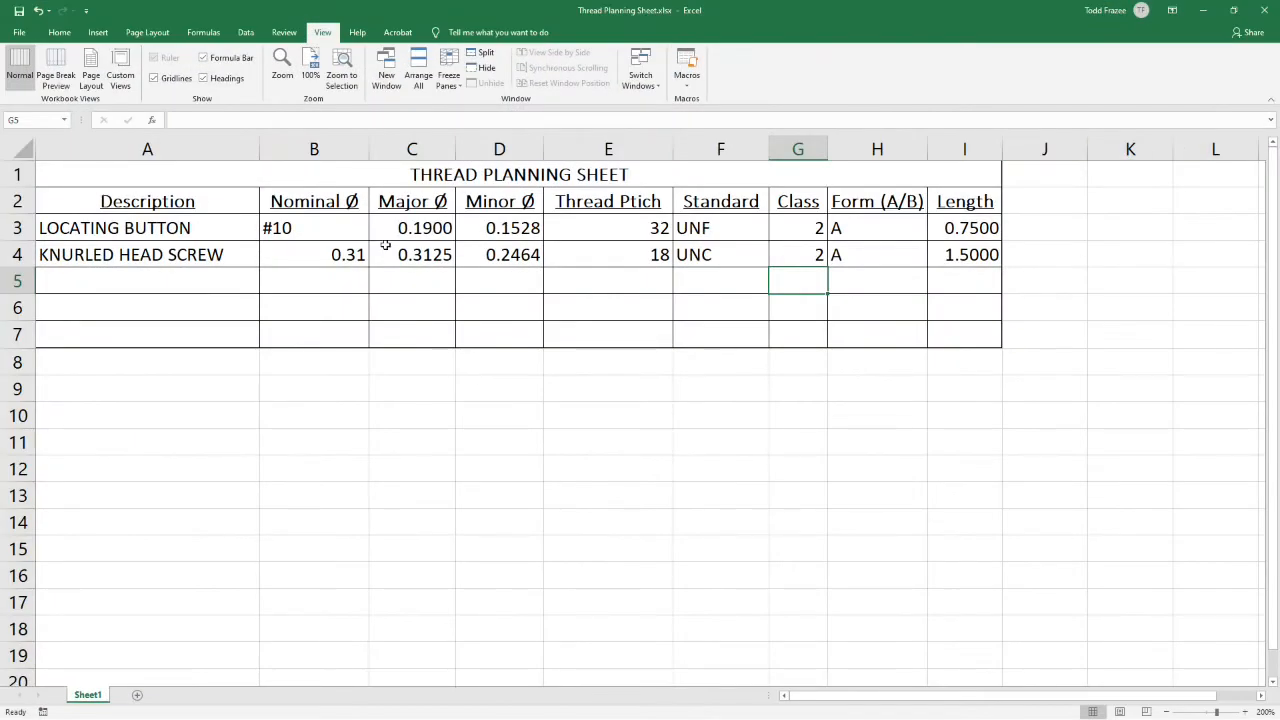
- In the Excel planning sheet's row 5, enter 1.00 as the nominal diameter and END CAP as the description
{"action": "left_click", "coordinate": [309, 278]}
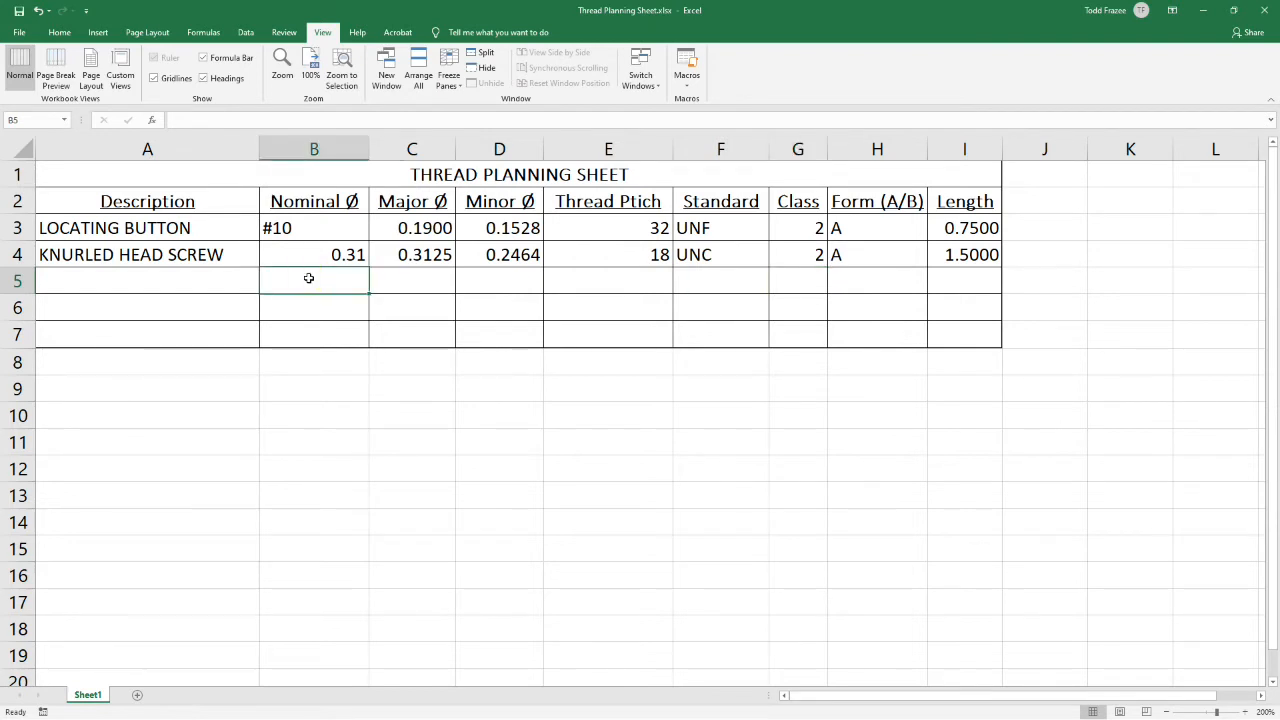
{"action": "type", "text": "1.00"}
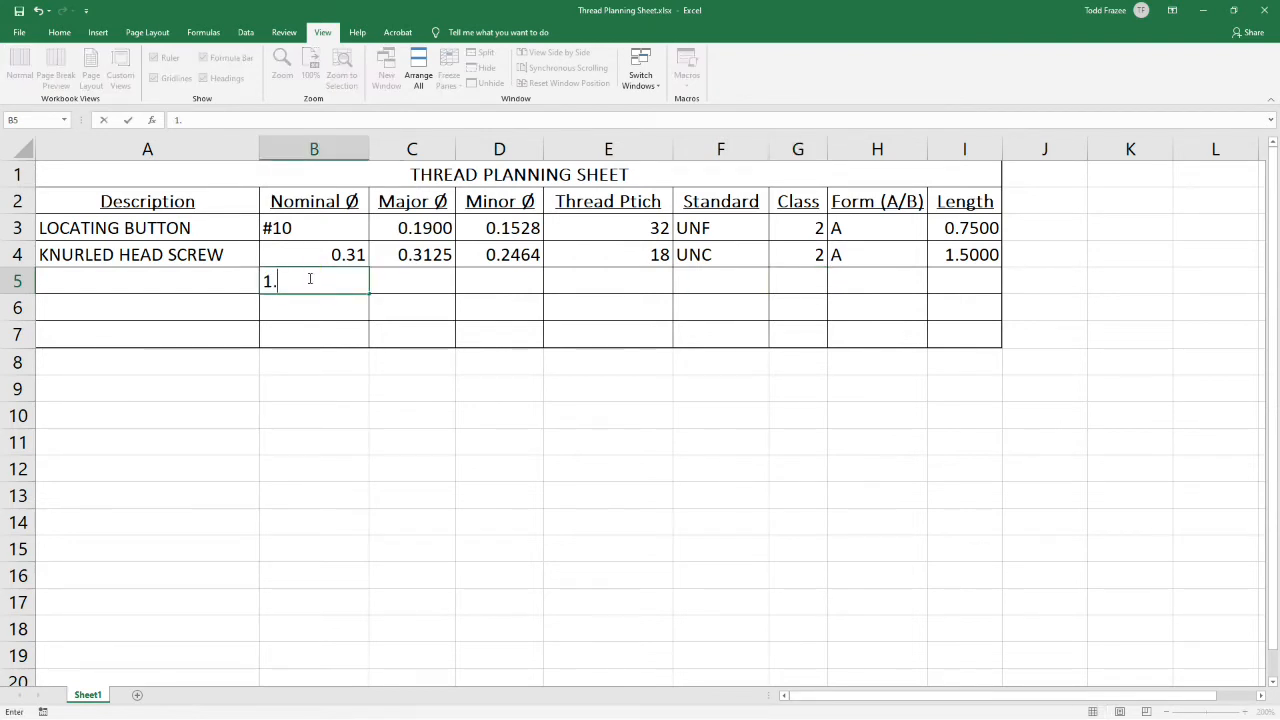
{"action": "left_click", "coordinate": [400, 322]}
{"action": "left_click", "coordinate": [412, 410]}
{"action": "left_click", "coordinate": [410, 284]}
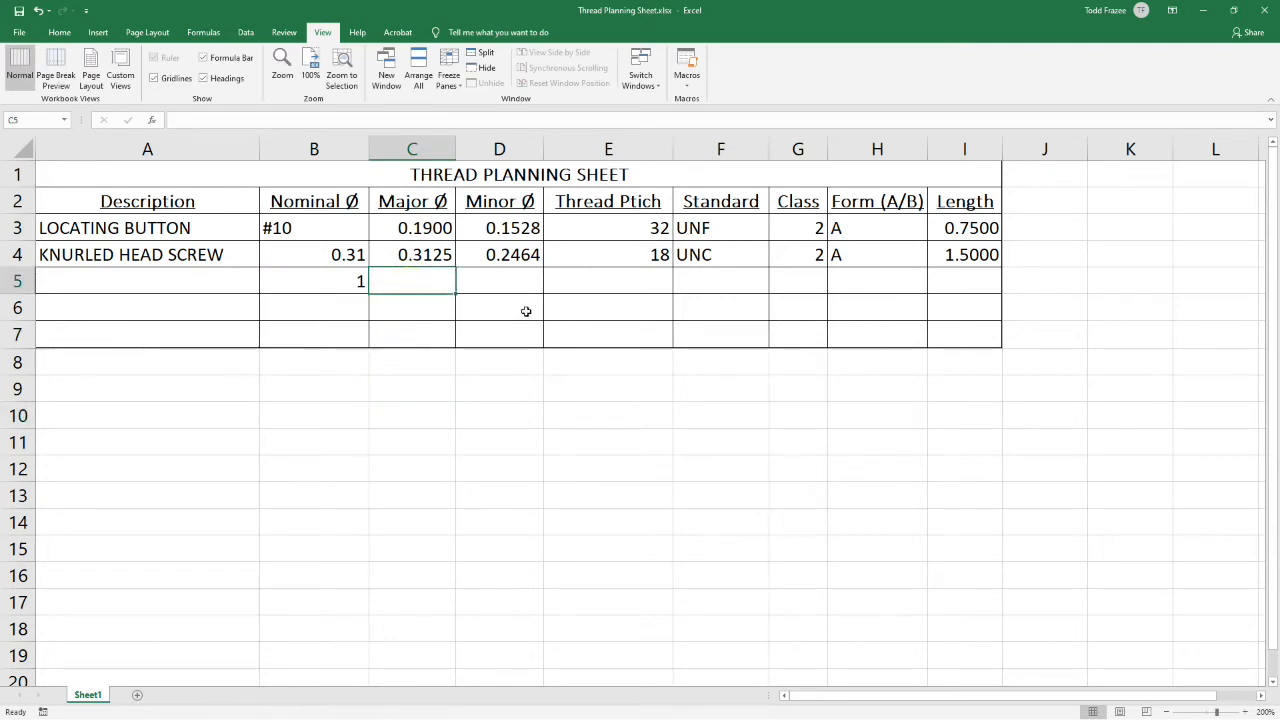
{"action": "left_click", "coordinate": [162, 280]}
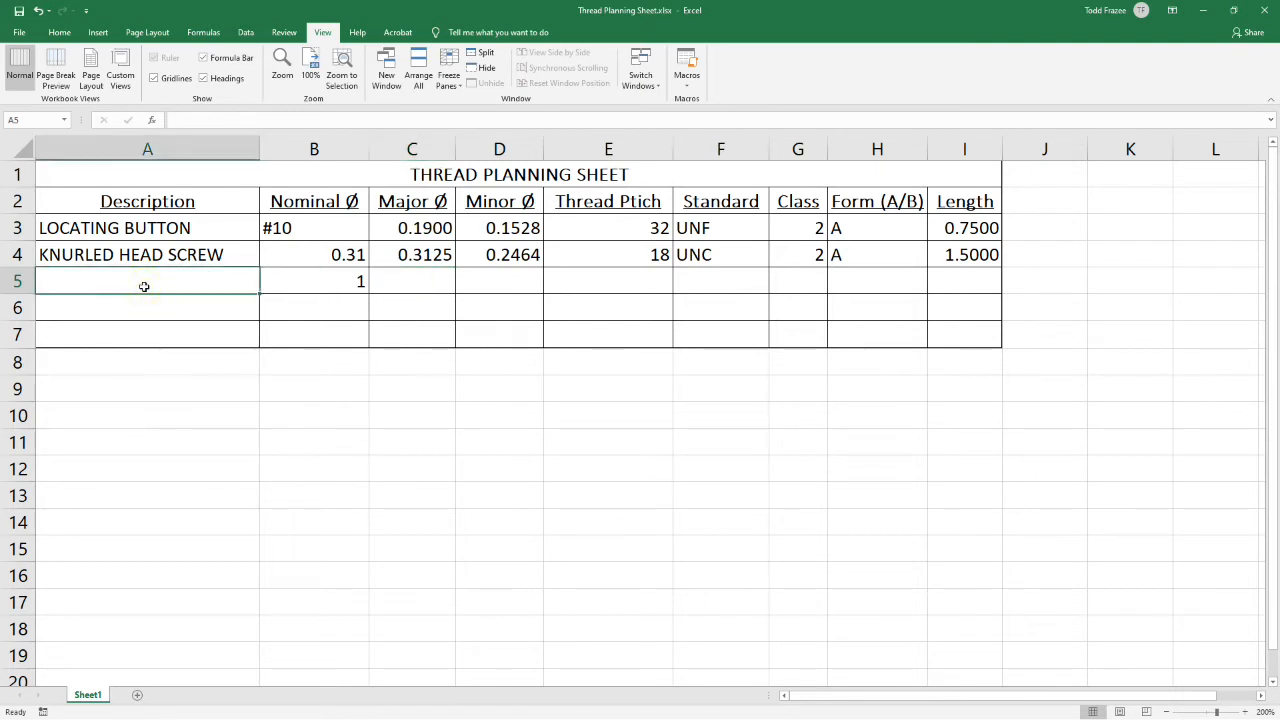
{"action": "type", "text": "END CAP"}
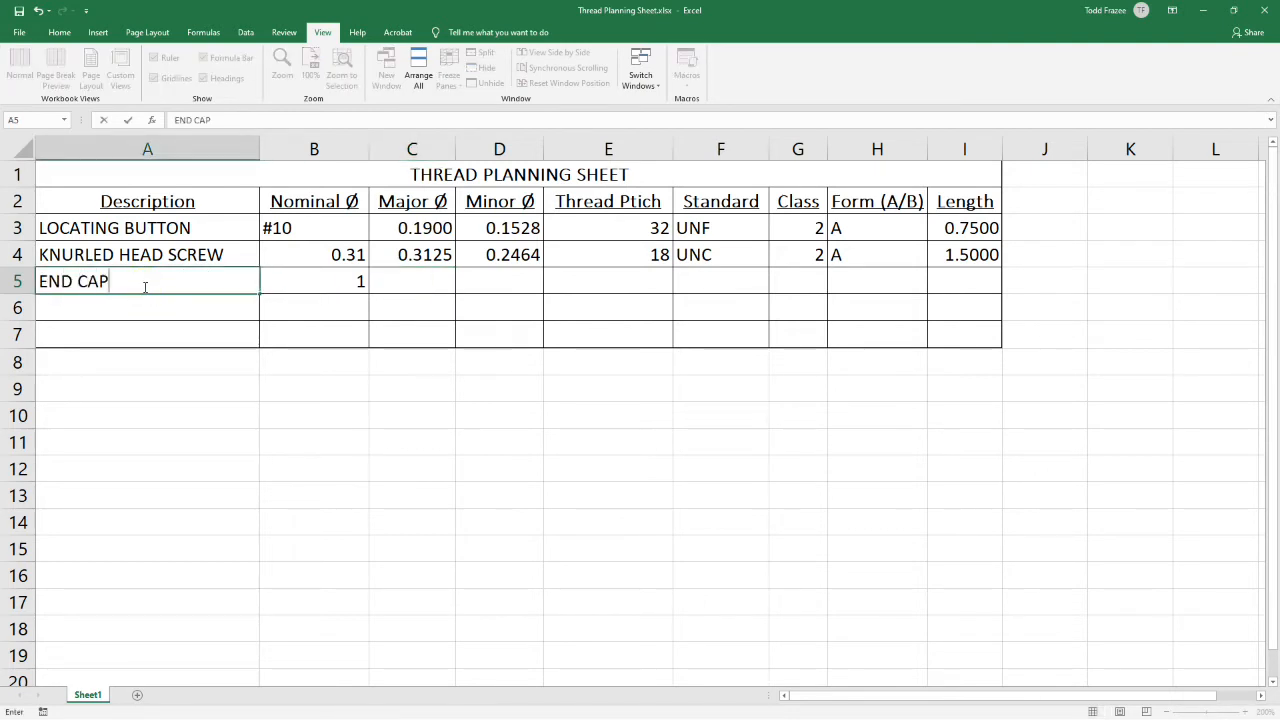
- Enter 8 as the thread pitch and UNC as the standard in the end cap row
{"action": "left_click", "coordinate": [591, 338]}
{"action": "left_click", "coordinate": [613, 281]}
{"action": "type", "text": "8"}
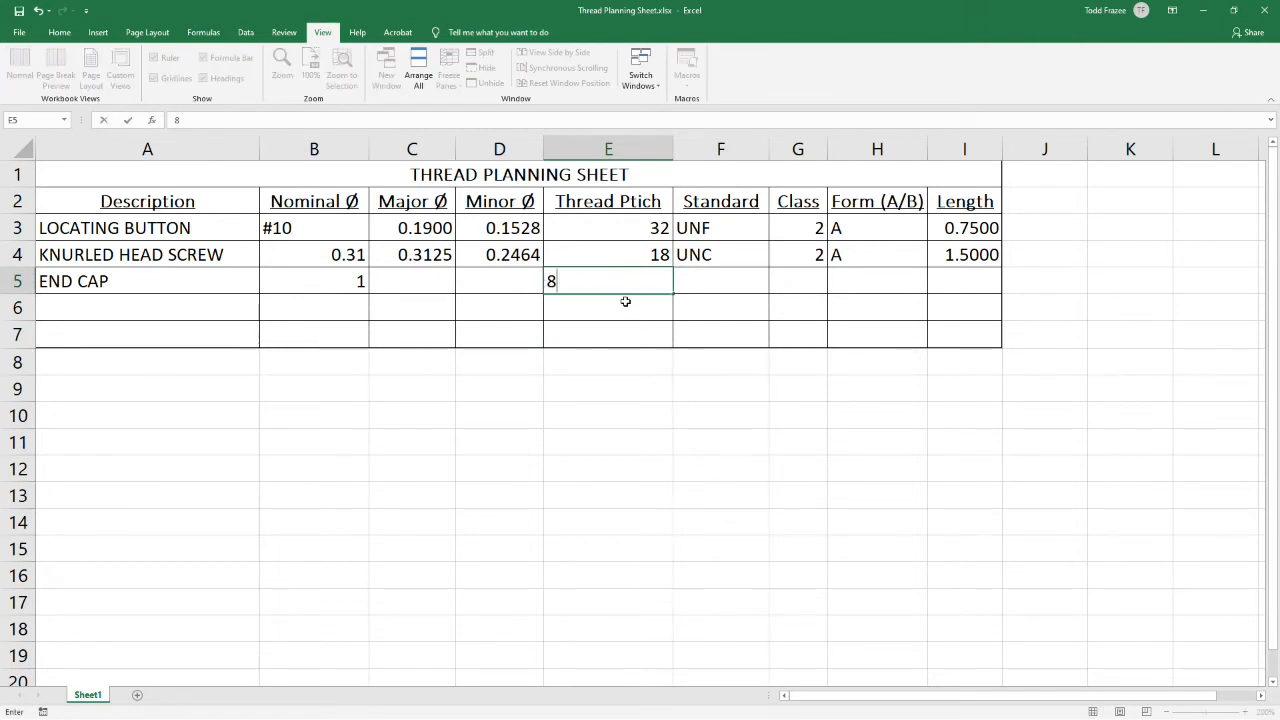
{"action": "left_click", "coordinate": [689, 286]}
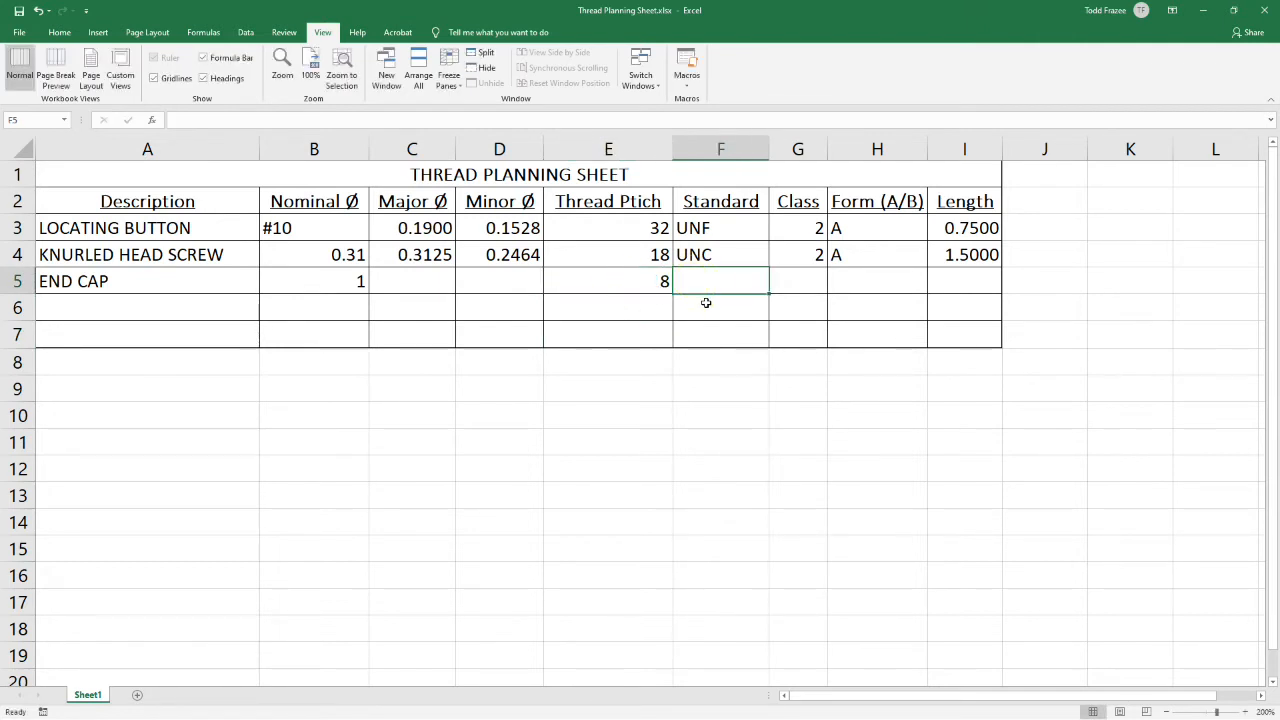
{"action": "type", "text": "UNC"}
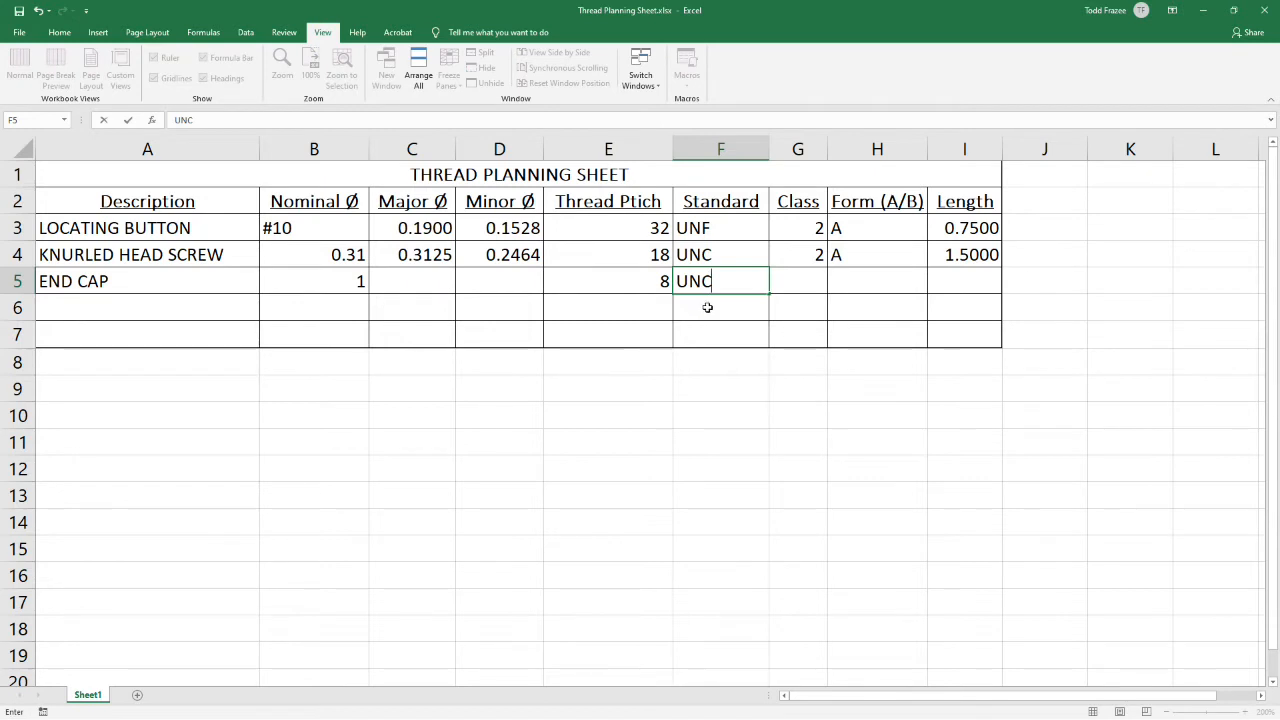
- Enter 2 as the class and A as the thread form in the end cap row
{"action": "left_click", "coordinate": [814, 283]}
{"action": "type", "text": "2"}
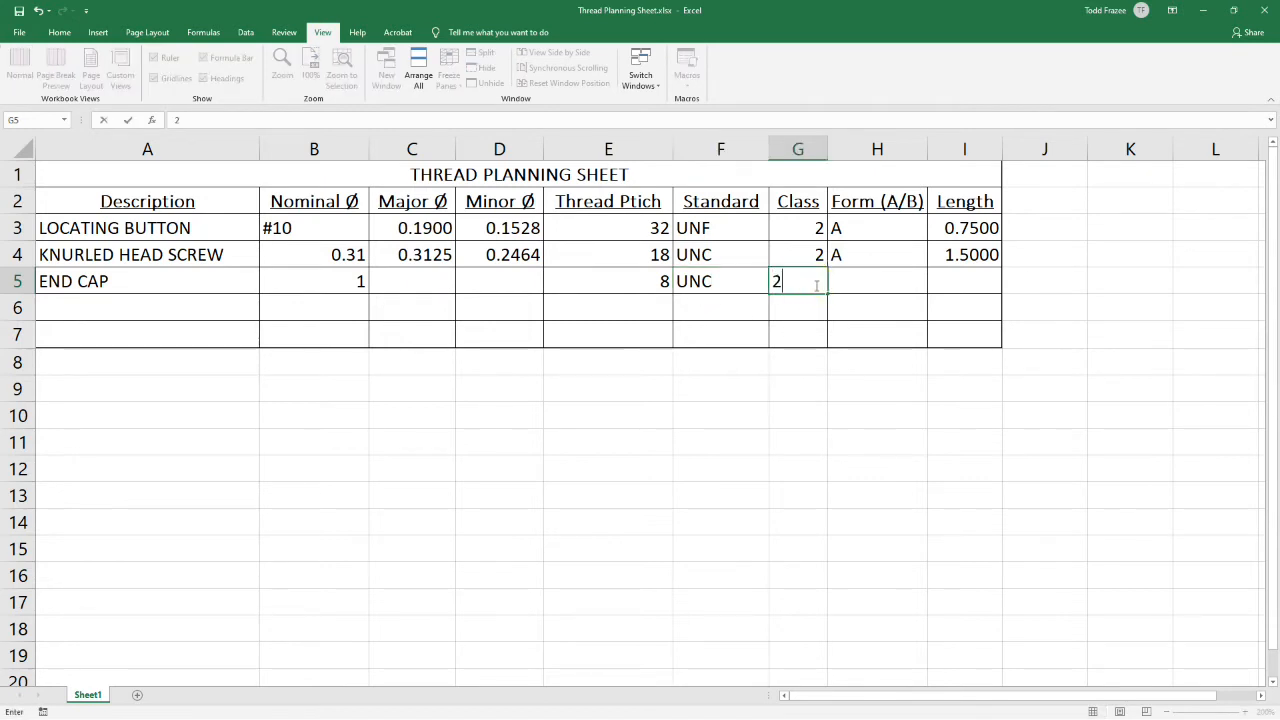
{"action": "left_click", "coordinate": [875, 278]}
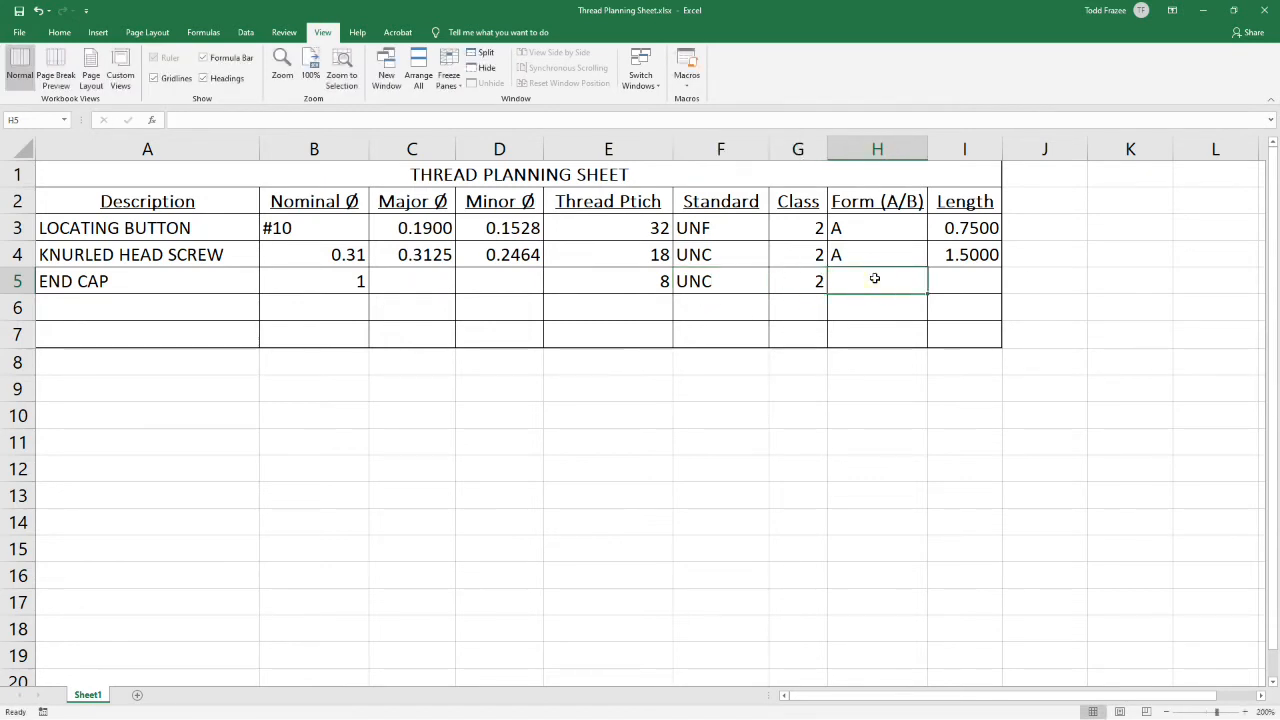
{"action": "type", "text": "A"}
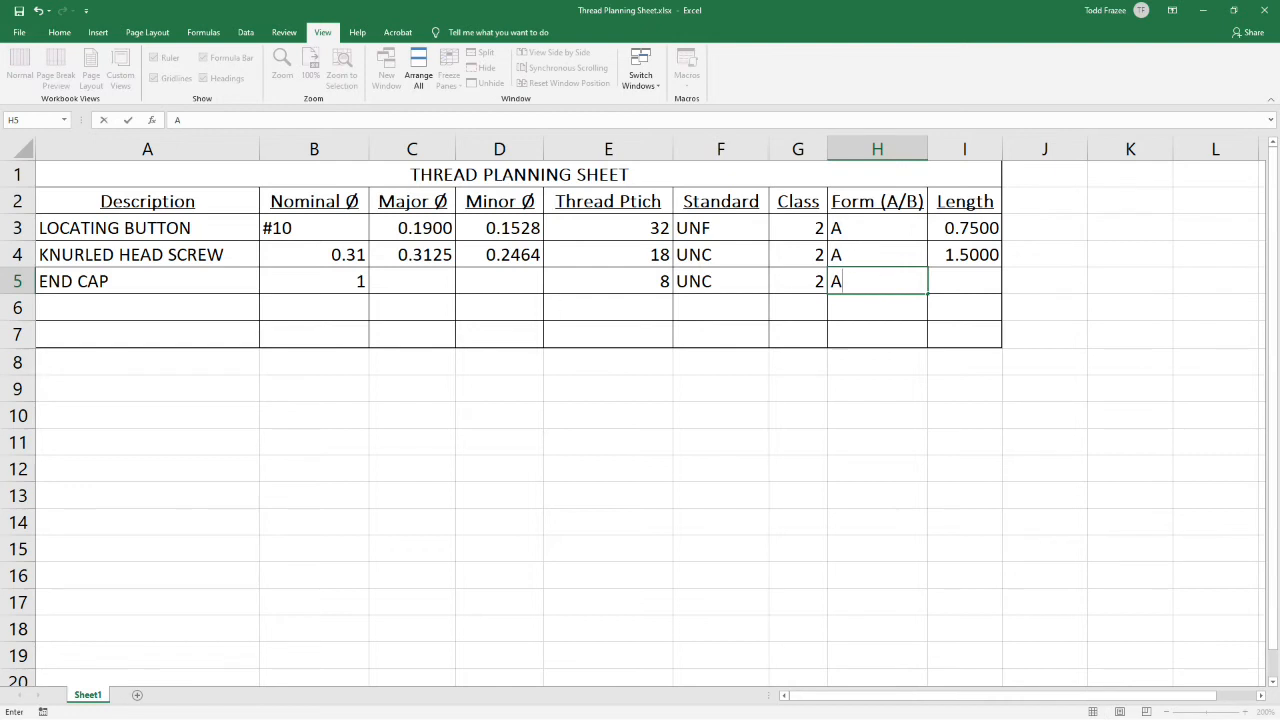
- Check the subtraction result in Calculator and enter .87 as the end cap's length in the planning sheet
{"action": "key", "text": "alt+Tab"}
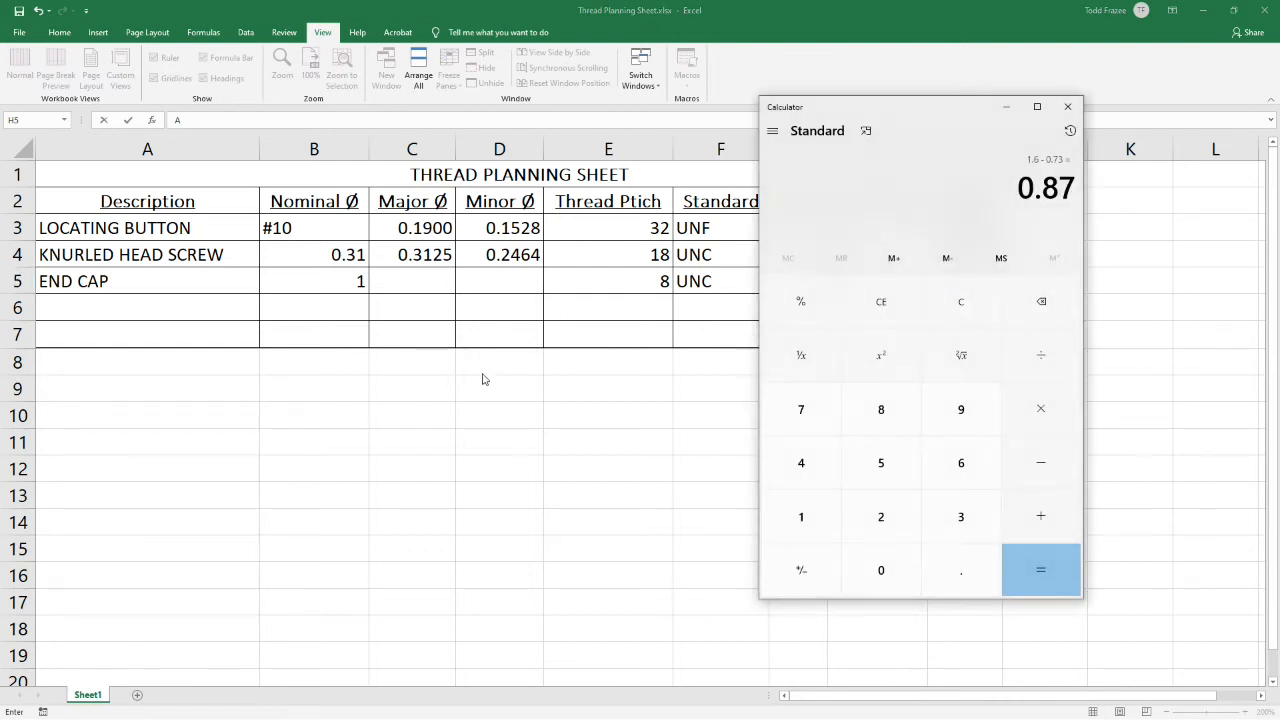
{"action": "left_click_drag", "start_coordinate": [950, 108], "coordinate": [611, 180]}
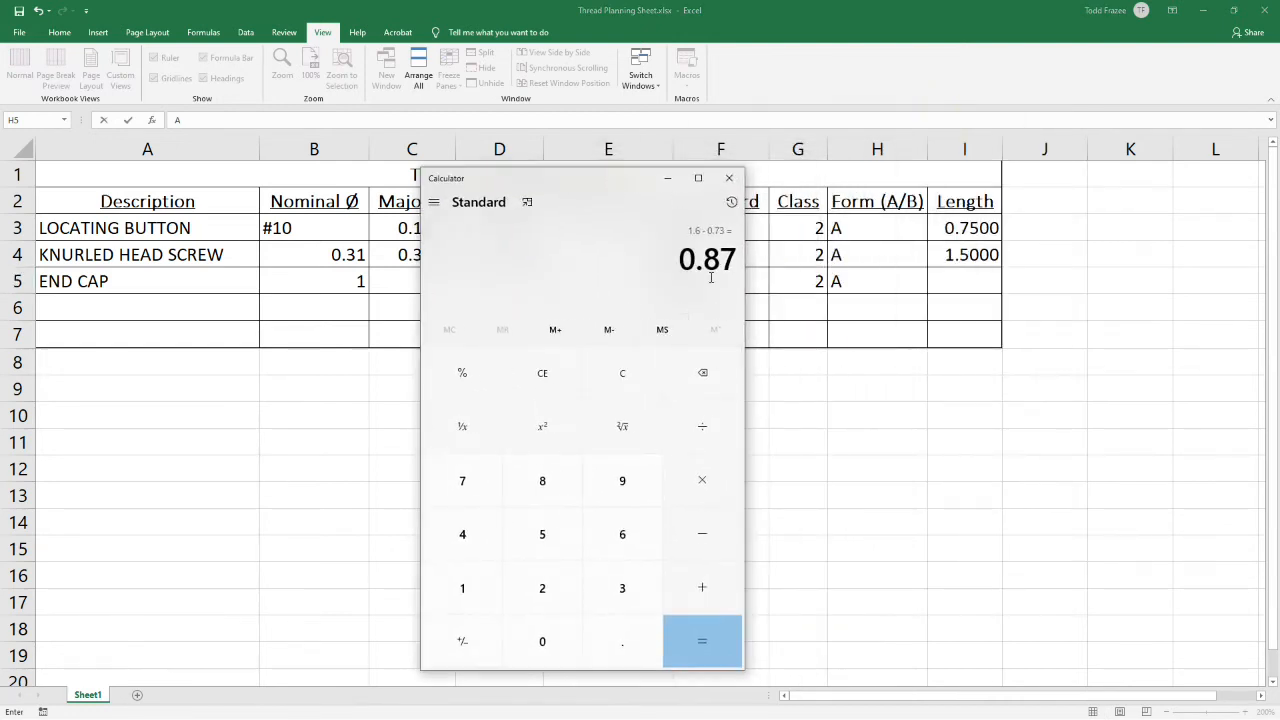
{"action": "left_click", "coordinate": [963, 282]}
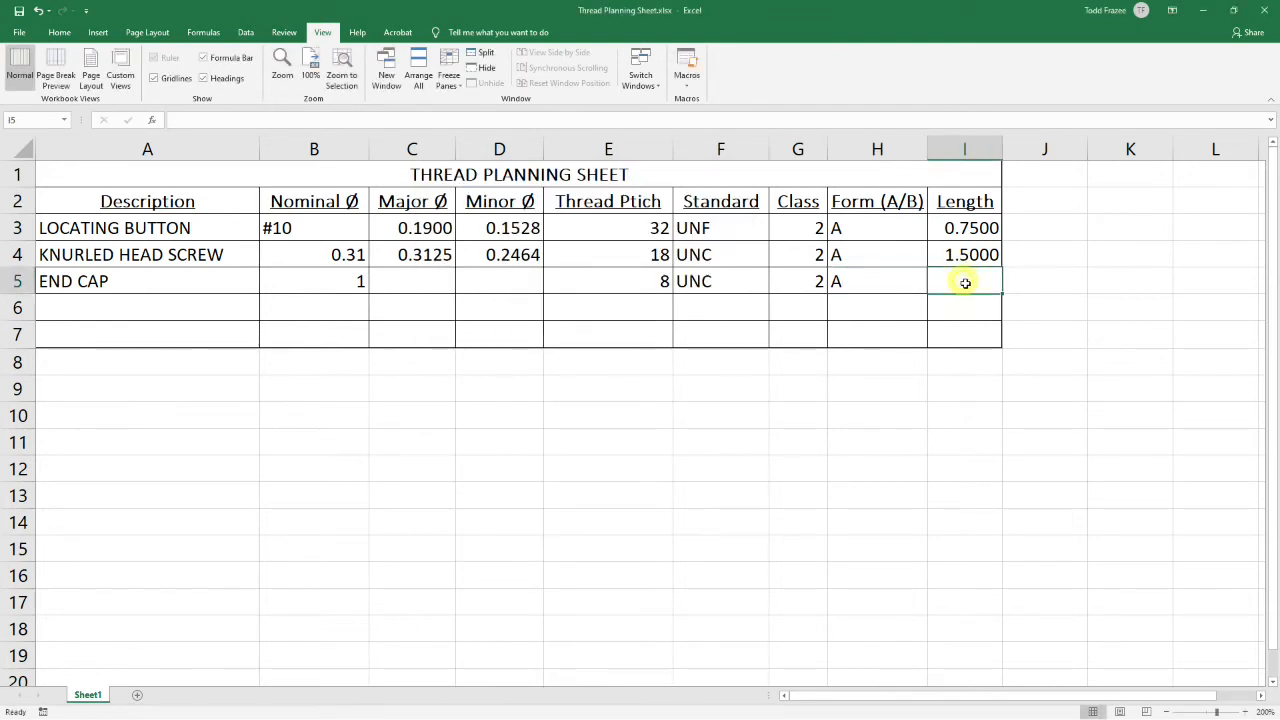
{"action": "type", "text": ".87"}
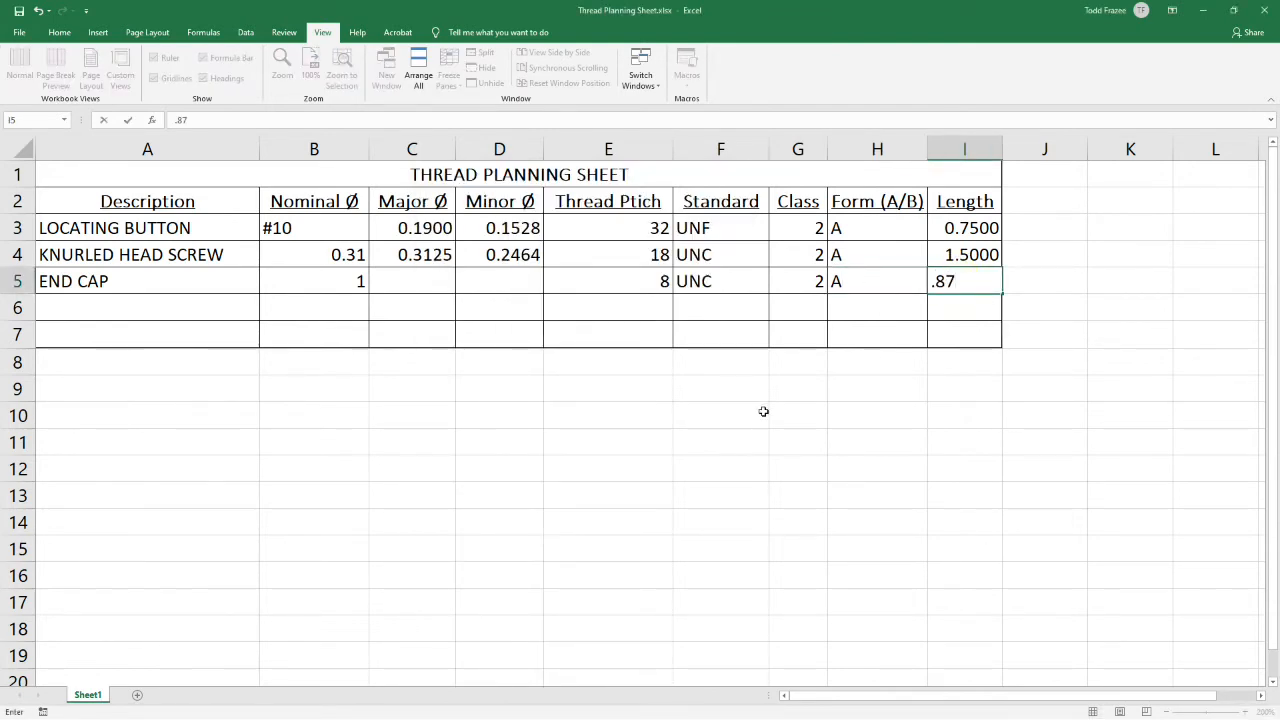
- Look up the 1-inch size in the UNC thread table and enter 1 as the end cap's major diameter in the planning sheet
{"action": "left_click", "coordinate": [763, 411]}
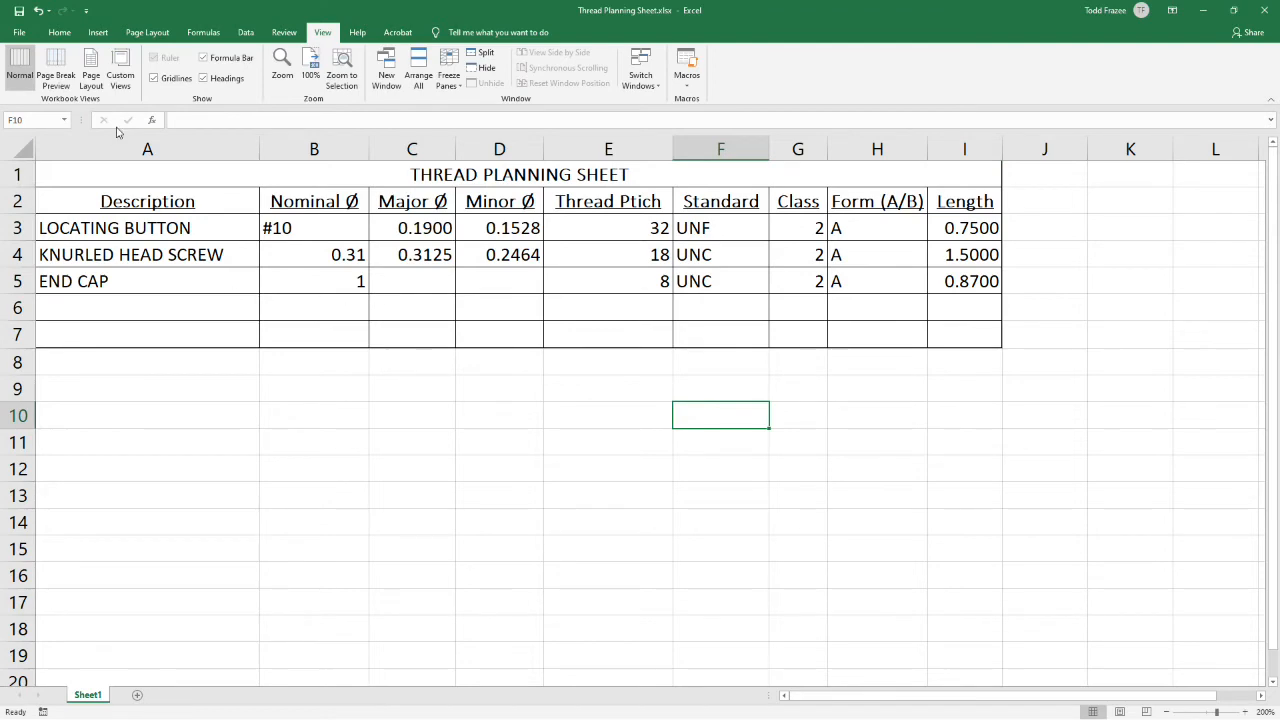
{"action": "left_click", "coordinate": [1204, 12]}
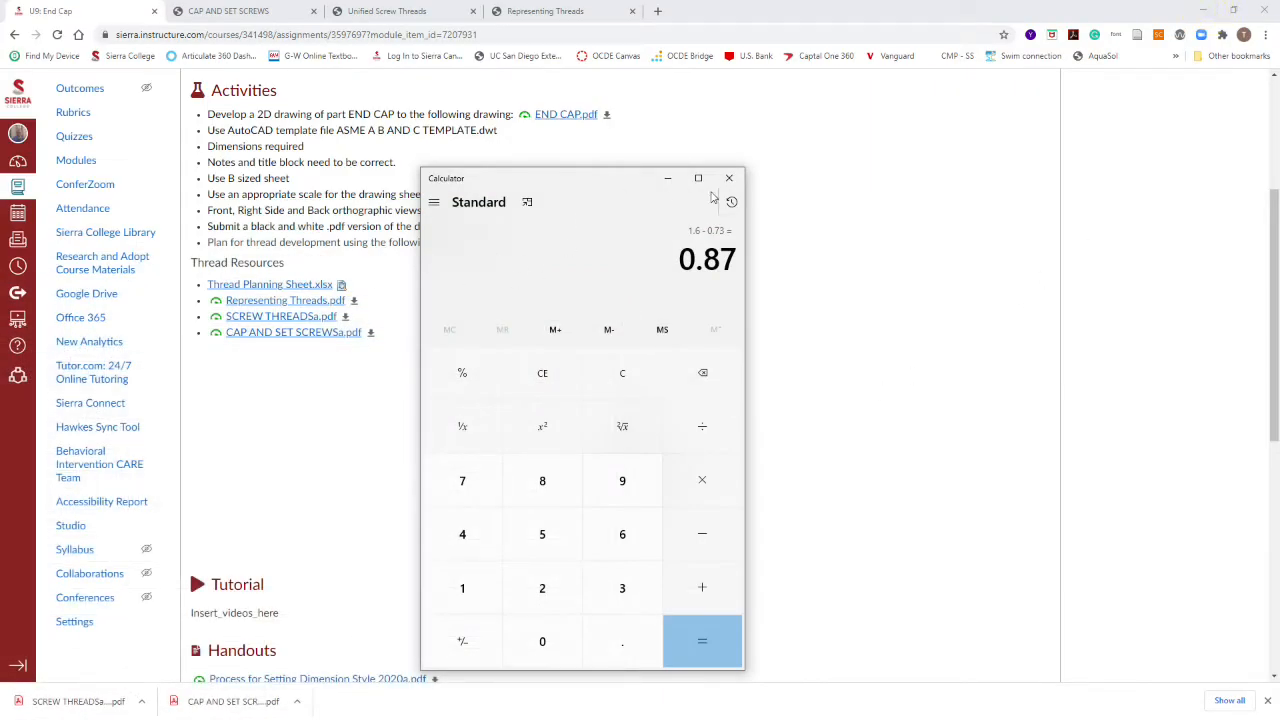
{"action": "left_click", "coordinate": [672, 179]}
{"action": "left_click", "coordinate": [380, 11]}
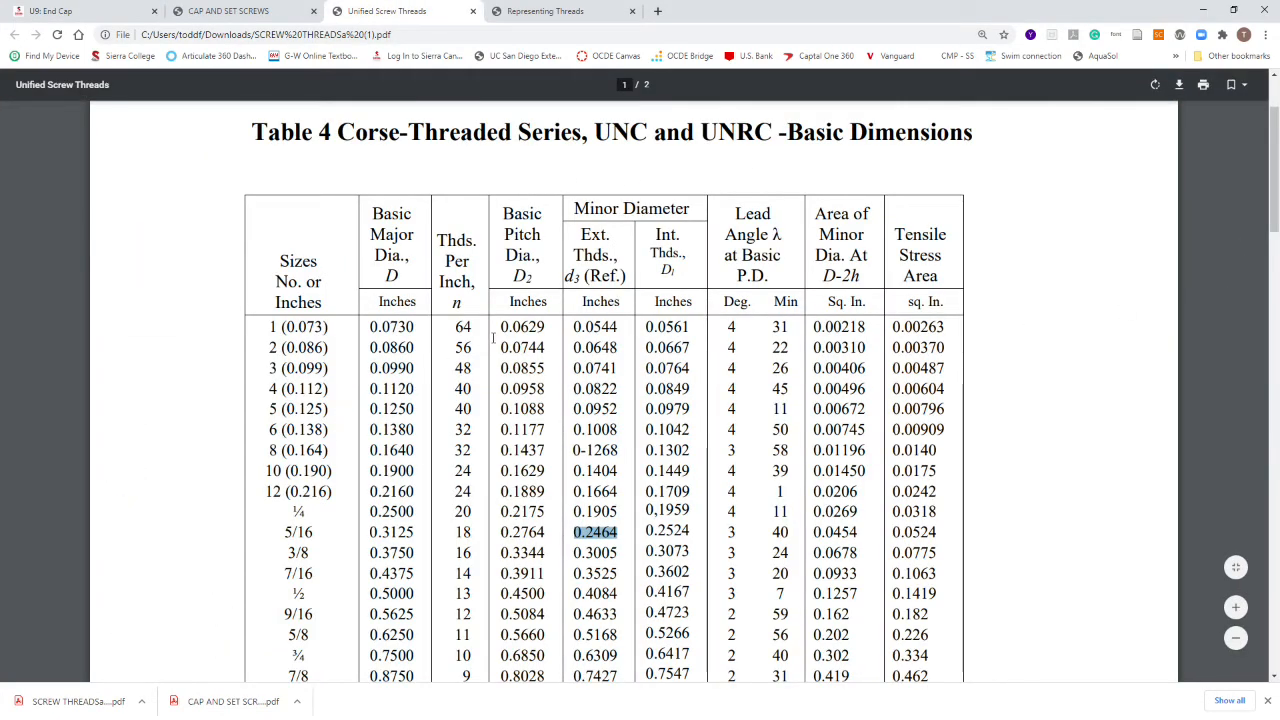
{"action": "left_click", "coordinate": [175, 320]}
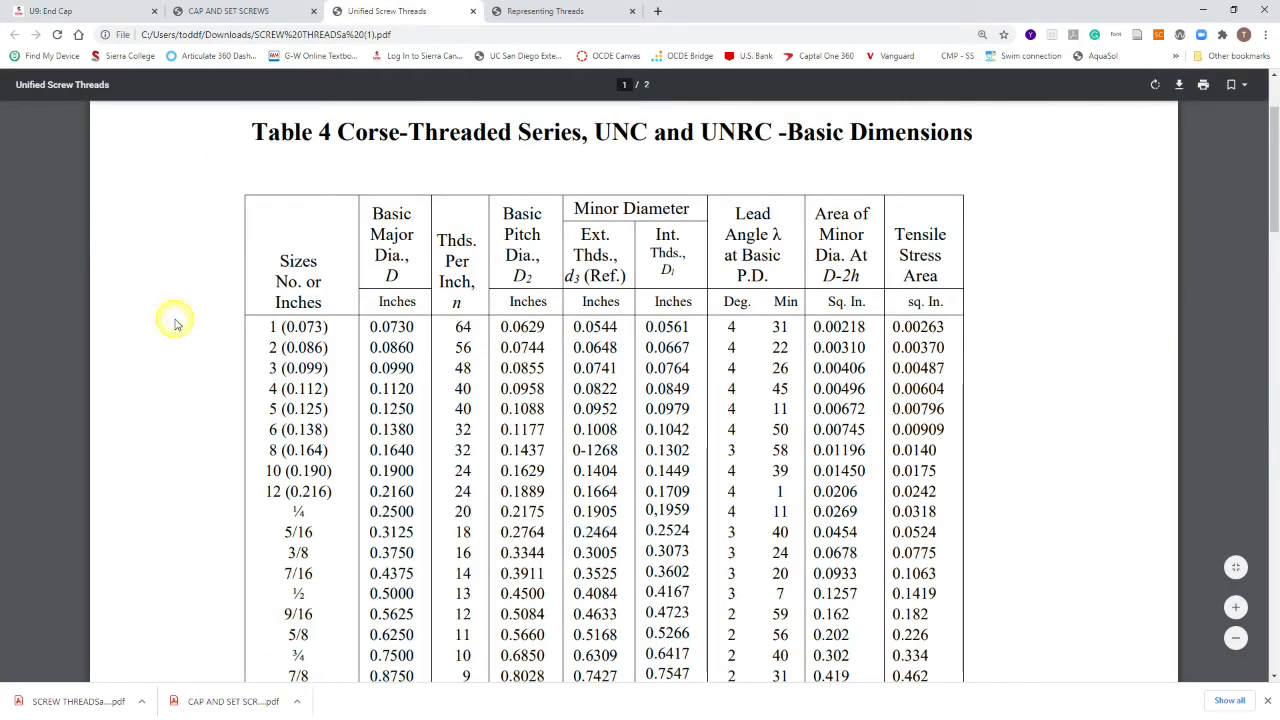
{"action": "scroll", "coordinate": [322, 437], "scroll_direction": "down", "scroll_amount": 3}
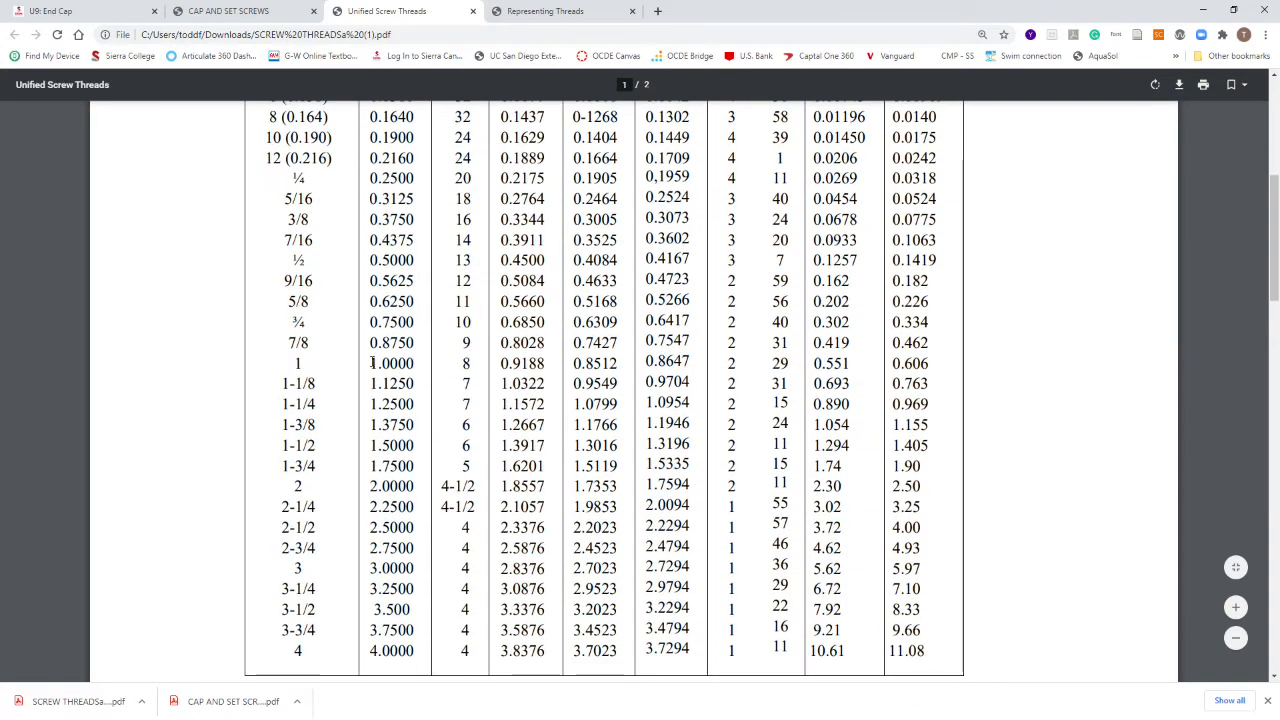
{"action": "scroll", "coordinate": [372, 363], "scroll_direction": "up", "scroll_amount": 2}
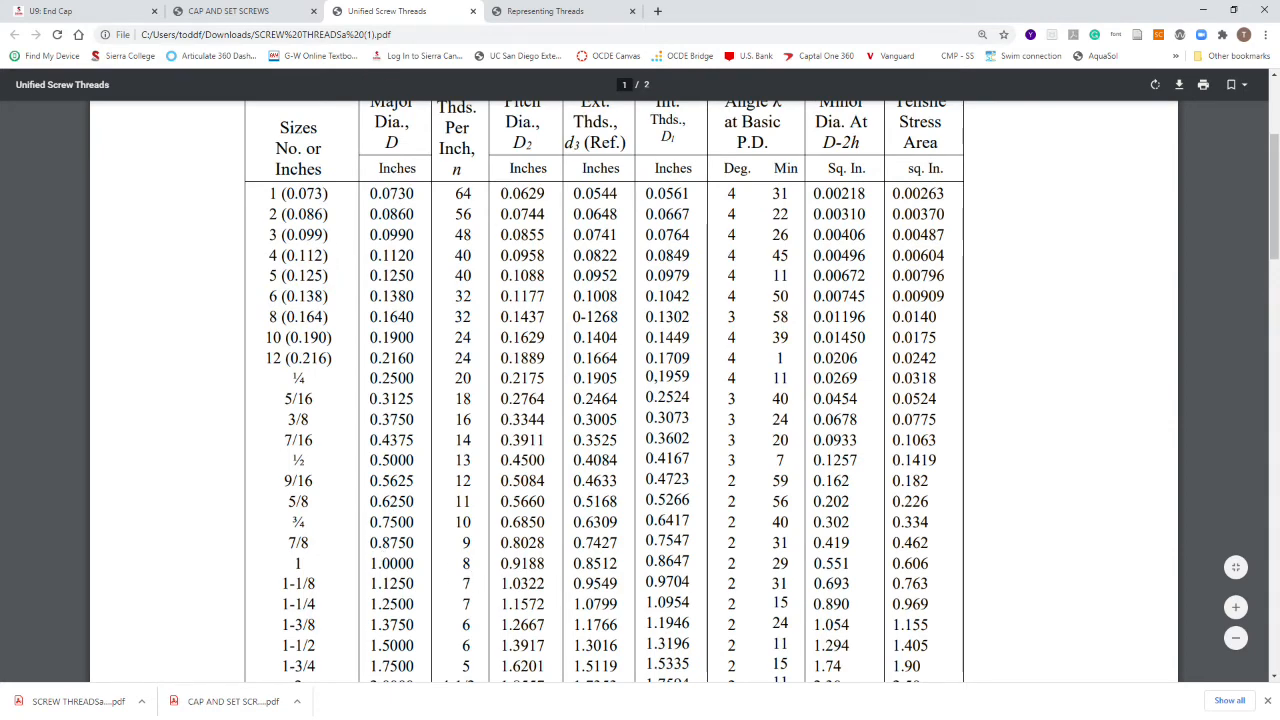
{"action": "key", "text": "alt+Tab"}
{"action": "left_click", "coordinate": [503, 281]}
{"action": "left_click", "coordinate": [439, 279]}
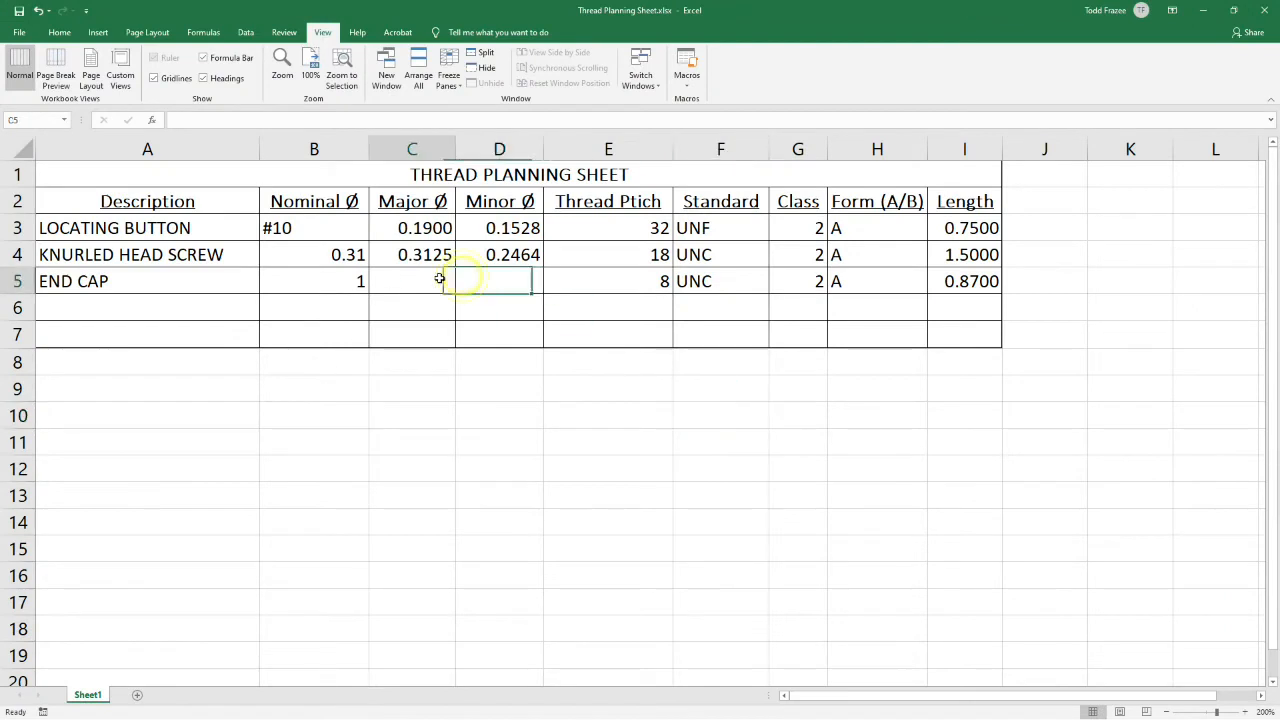
{"action": "type", "text": "1"}
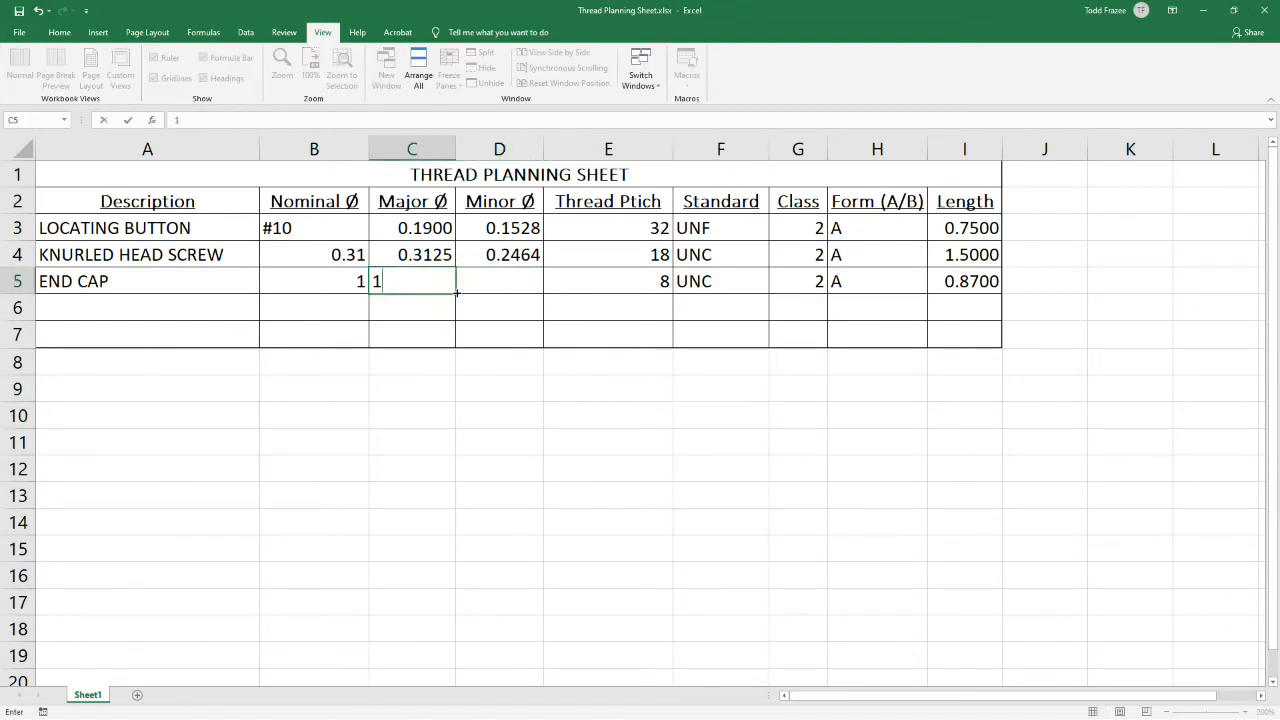
{"action": "left_click", "coordinate": [523, 257]}
{"action": "left_click", "coordinate": [500, 281]}
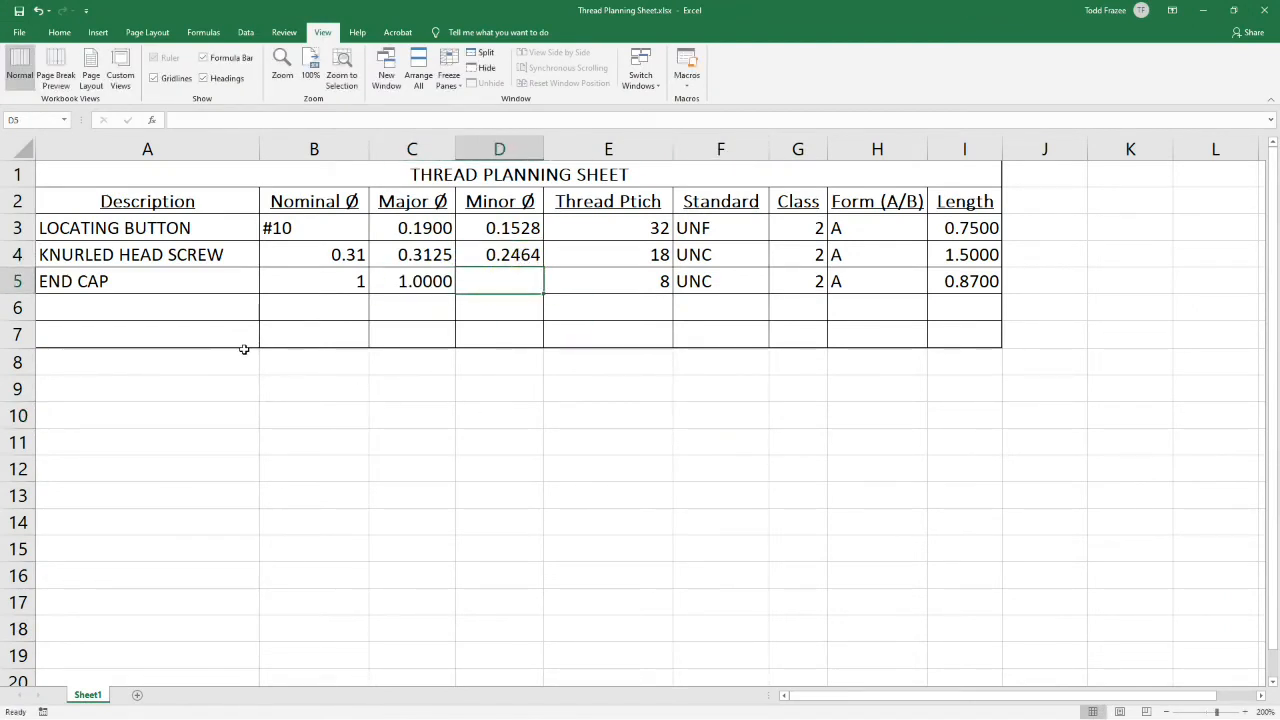
- Check the 1-inch external thread's minor diameter in the UNC table and enter .8152 in the end cap row
{"action": "left_click", "coordinate": [1203, 10]}
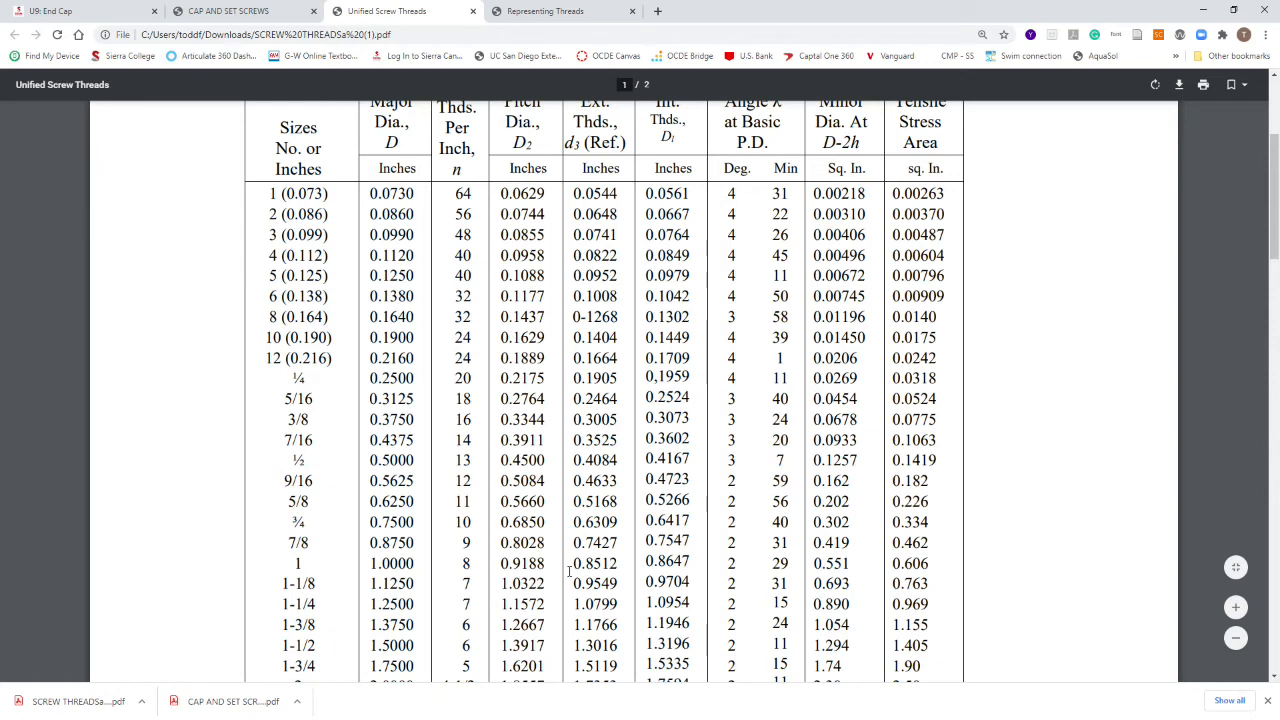
{"action": "left_click_drag", "start_coordinate": [575, 563], "coordinate": [618, 566]}
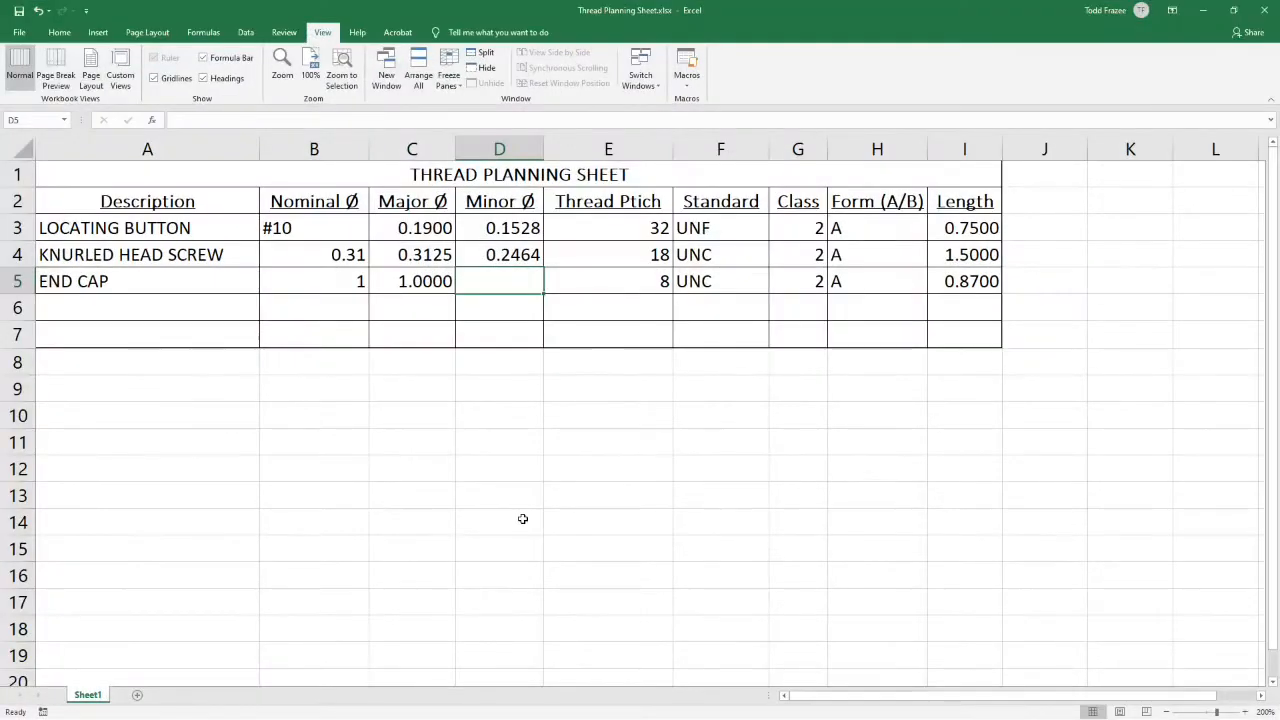
{"action": "type", "text": "."}
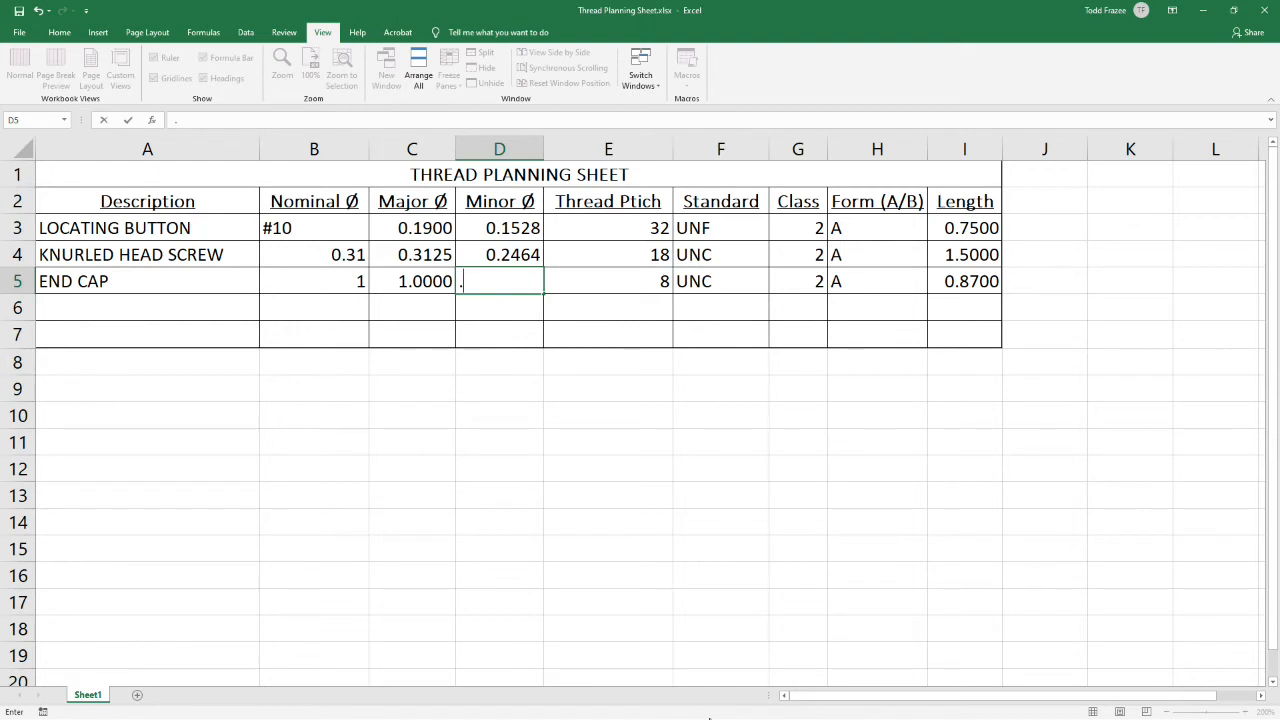
{"action": "type", "text": "8152"}
{"action": "left_click", "coordinate": [598, 600]}
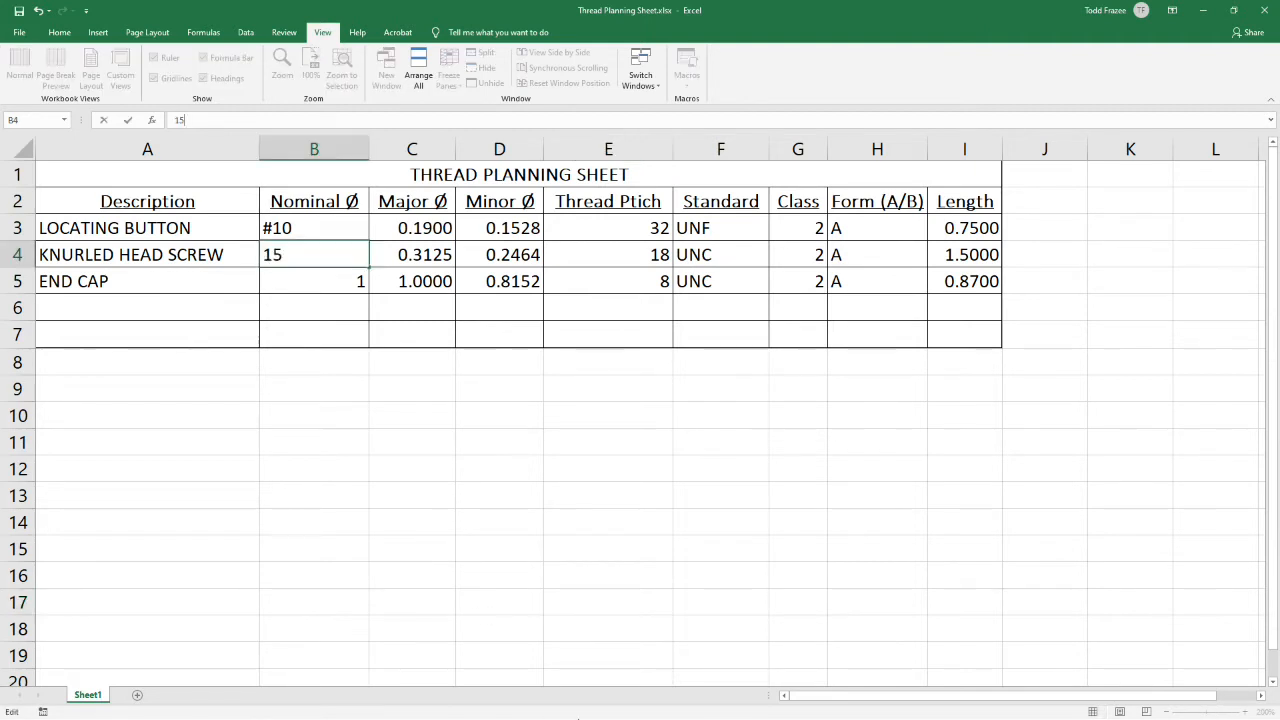
- Replace the knurled head screw's nominal diameter with 5/16"
{"action": "key", "text": "BackSpace"}
{"action": "type", "text": "5/16"}
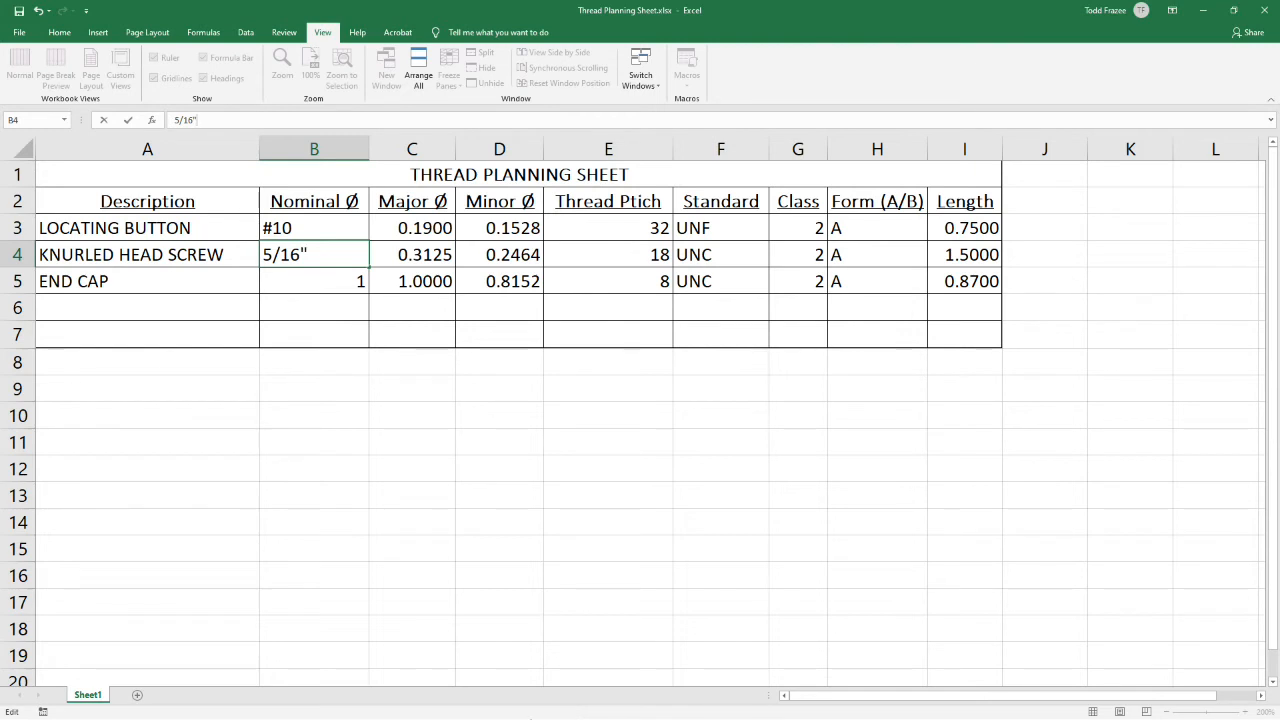
{"action": "type", "text": "\""}
{"action": "left_click", "coordinate": [319, 329]}
- Set the end cap's nominal diameter to 1" and save the planning sheet workbook
{"action": "left_click", "coordinate": [332, 283]}
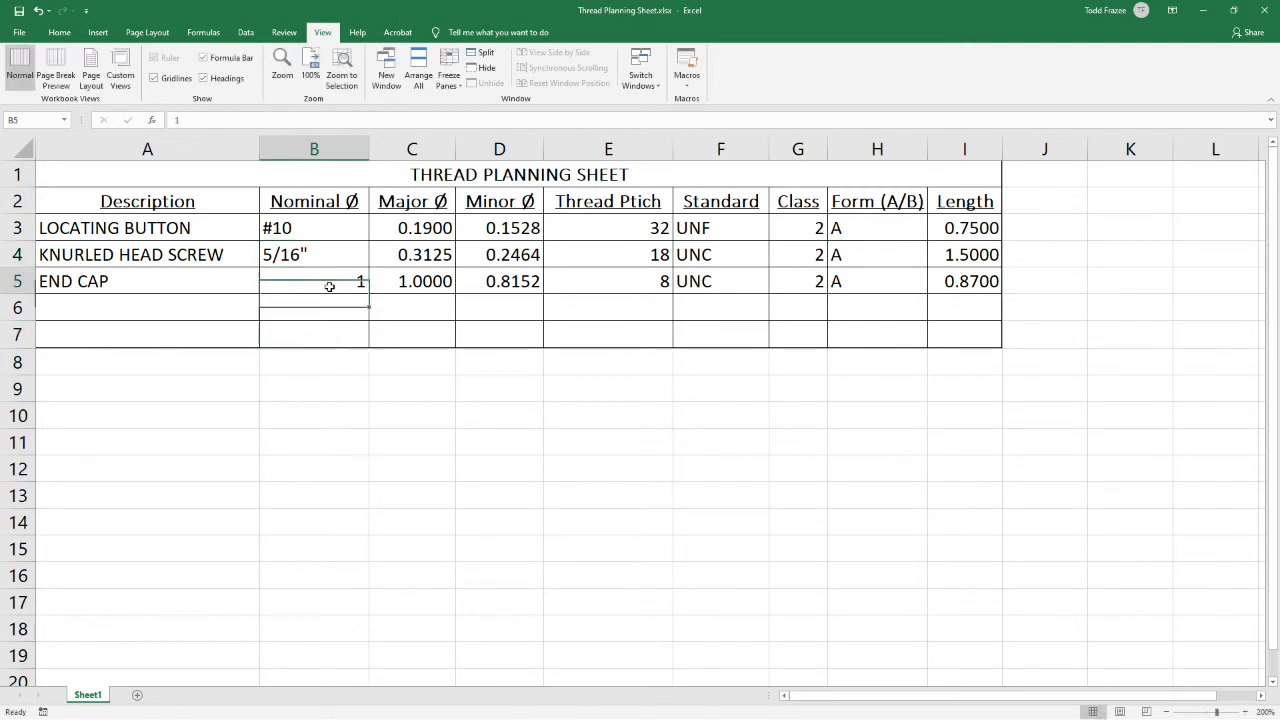
{"action": "left_click", "coordinate": [210, 121]}
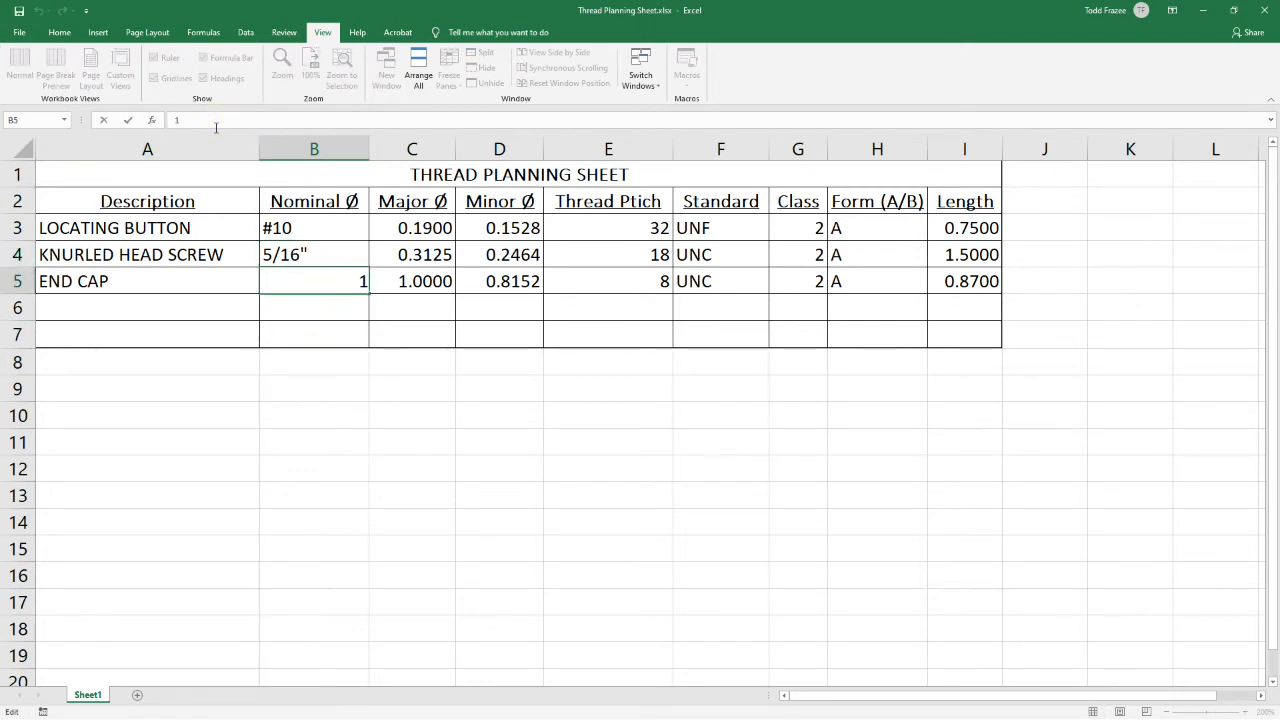
{"action": "type", "text": "\""}
{"action": "left_click", "coordinate": [383, 409]}
{"action": "left_click", "coordinate": [297, 443]}
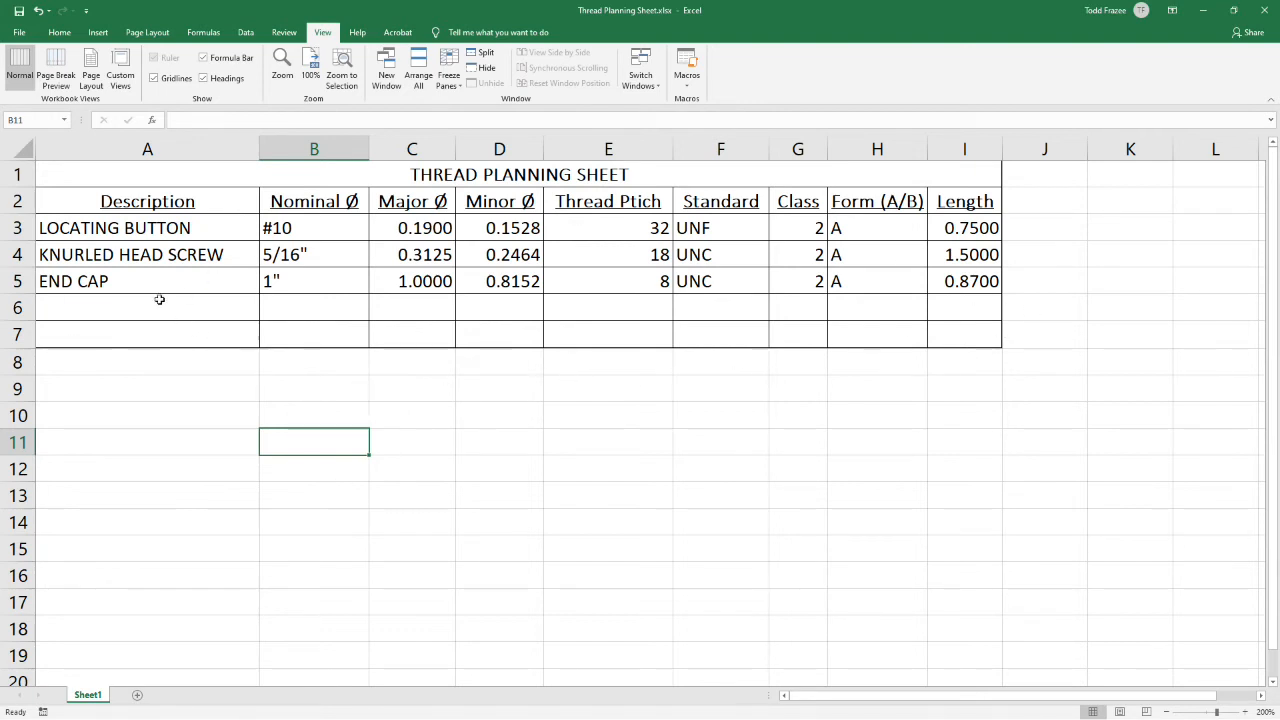
{"action": "left_click", "coordinate": [19, 13]}
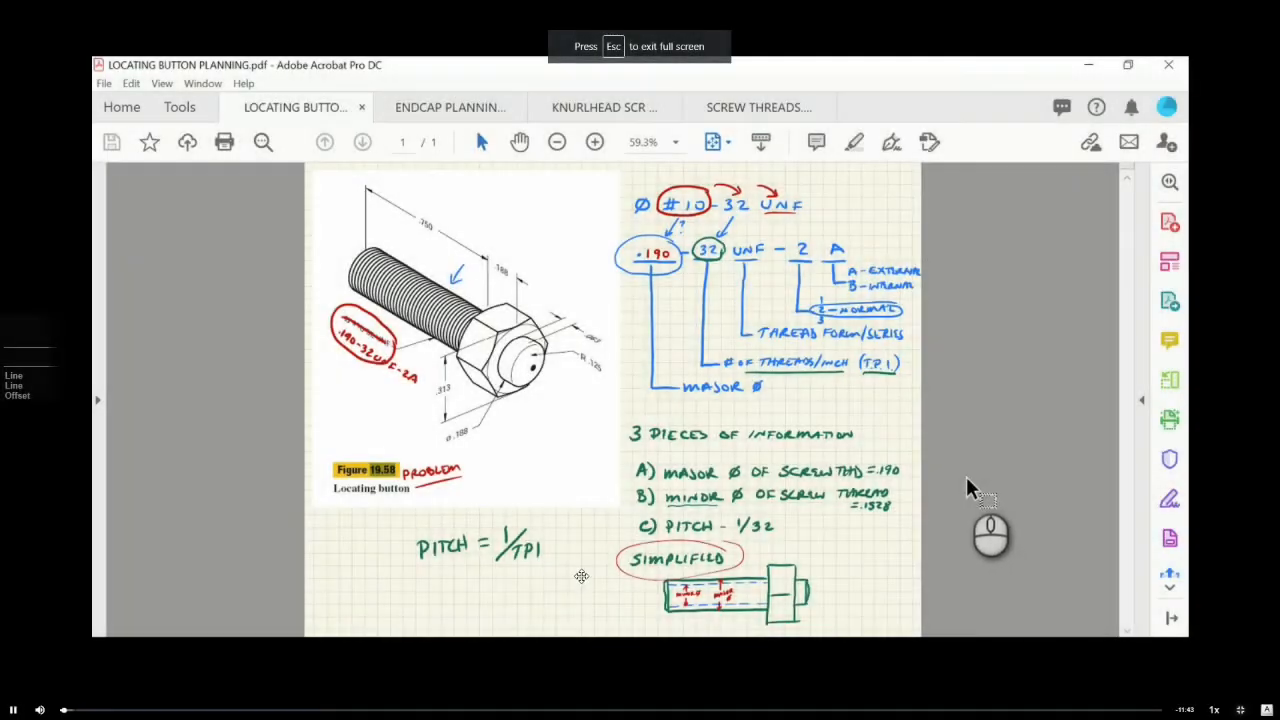
- Pause the locating button tutorial video, return it to the beginning and resume playback
{"action": "left_click", "coordinate": [600, 569]}
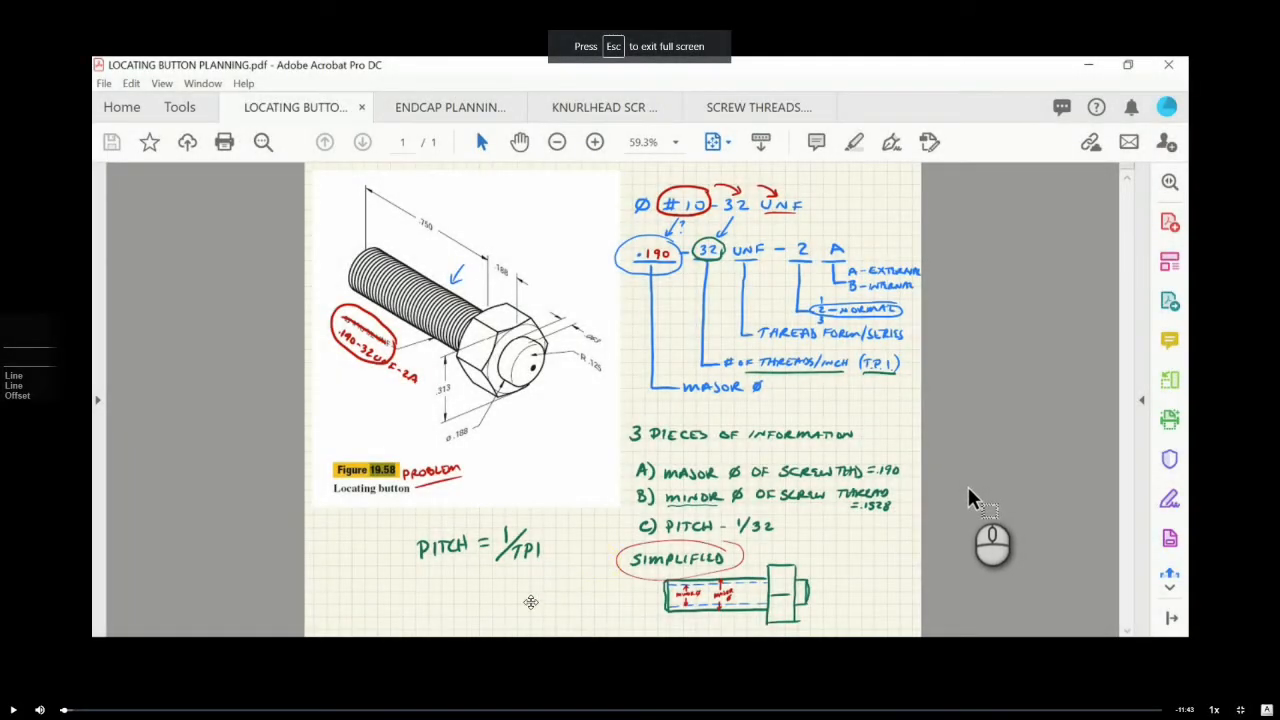
{"action": "left_click_drag", "start_coordinate": [66, 711], "coordinate": [44, 711]}
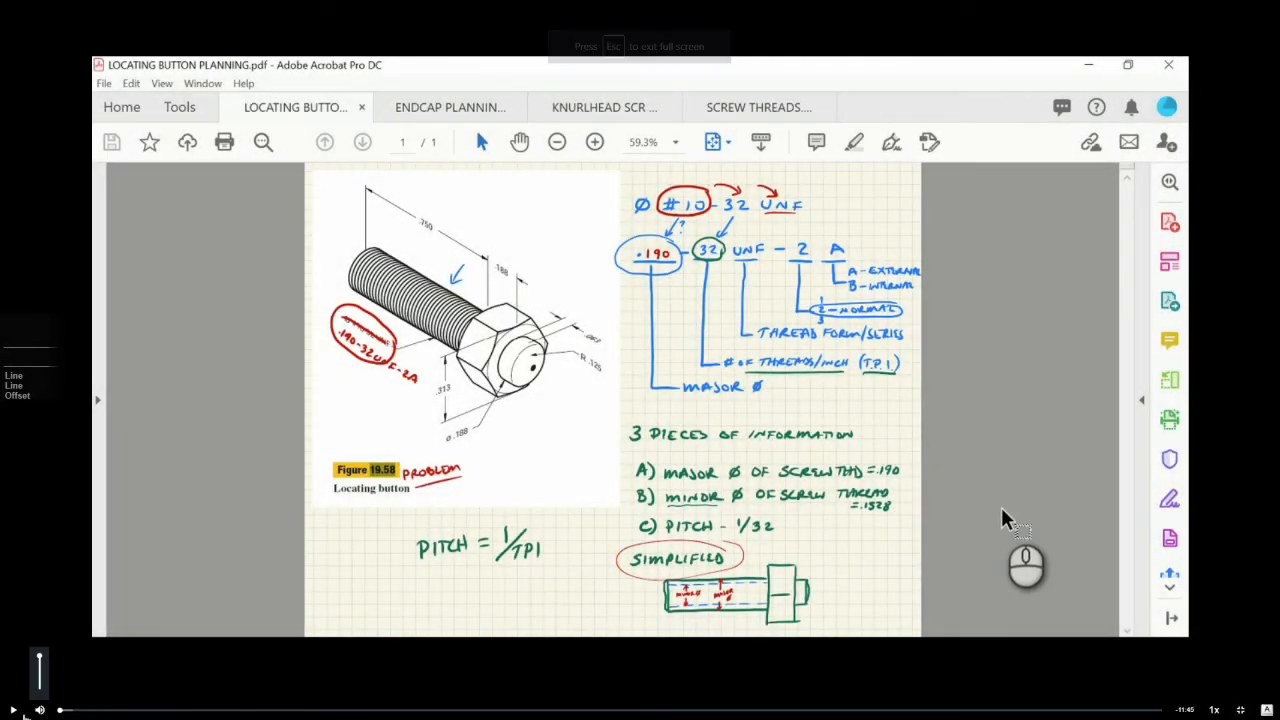
{"action": "left_click", "coordinate": [13, 710]}
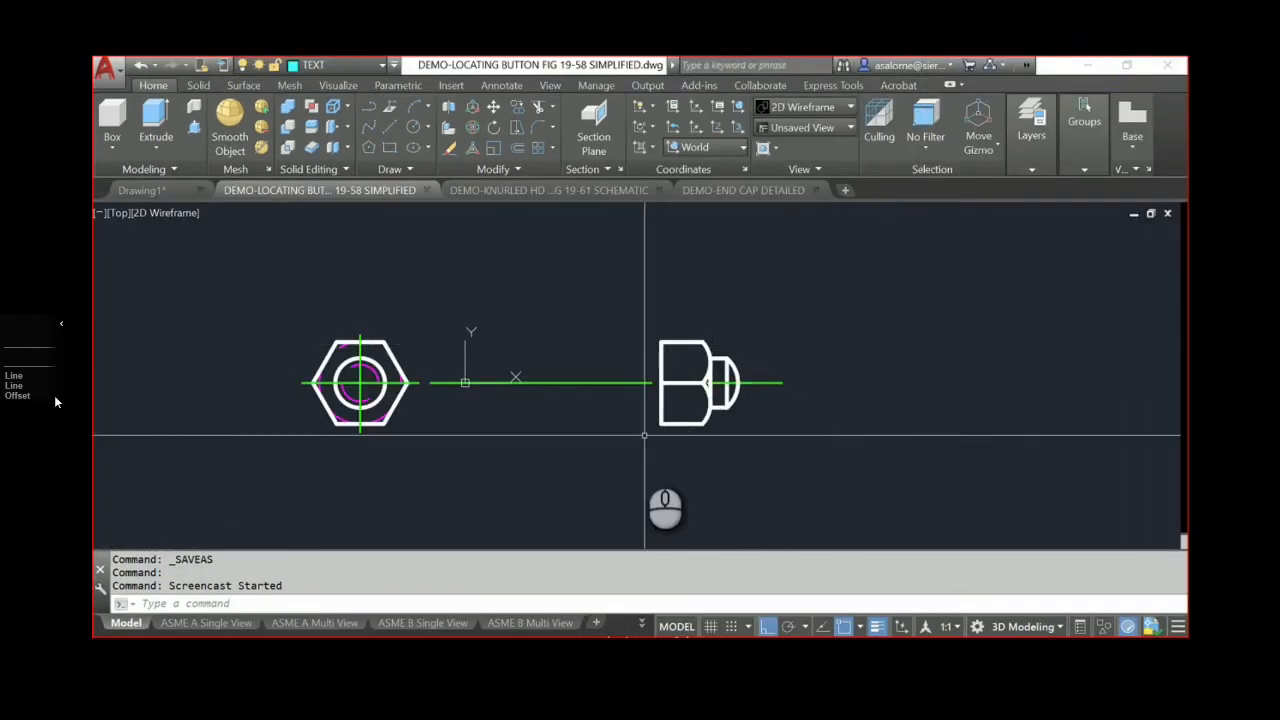
- In AutoCAD's locating button drawing, inspect the solid outer circle and the dashed inner circle in the hexagonal end view
{"action": "mouse_move", "coordinate": [581, 650]}
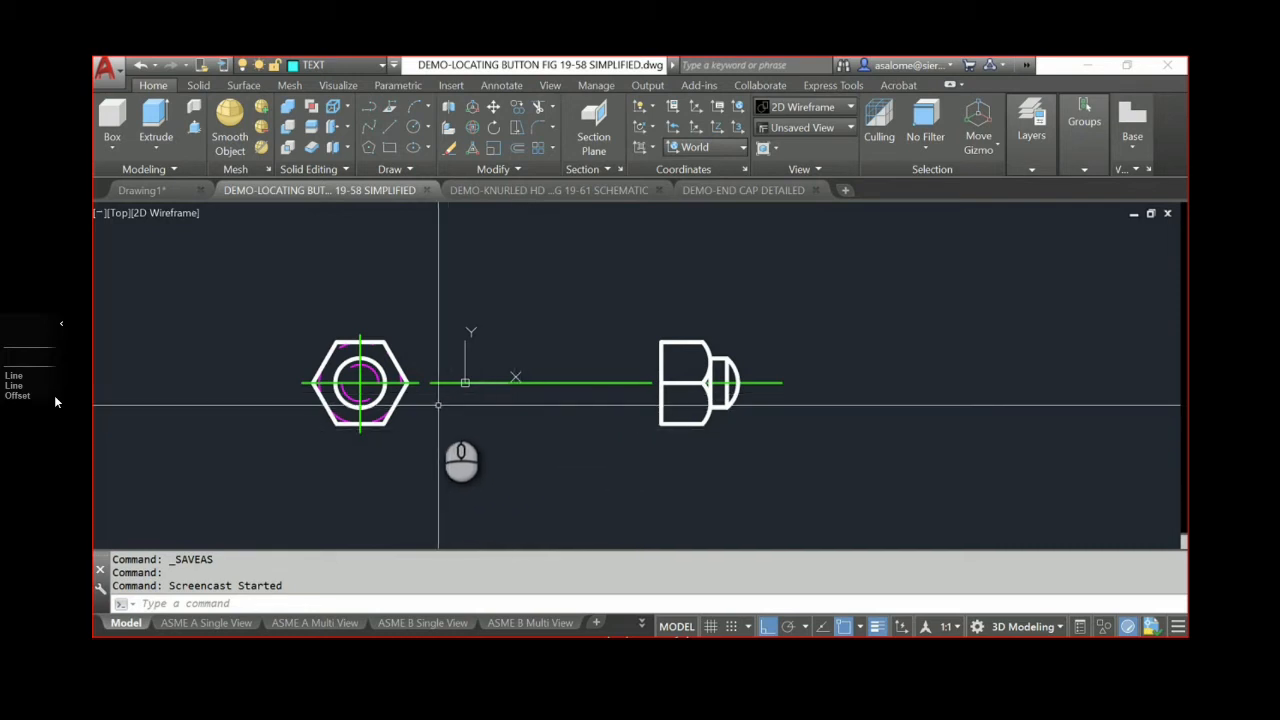
{"action": "scroll", "coordinate": [438, 405], "scroll_direction": "up", "scroll_amount": 2}
{"action": "middle_click_drag", "start_coordinate": [457, 414], "coordinate": [523, 433]}
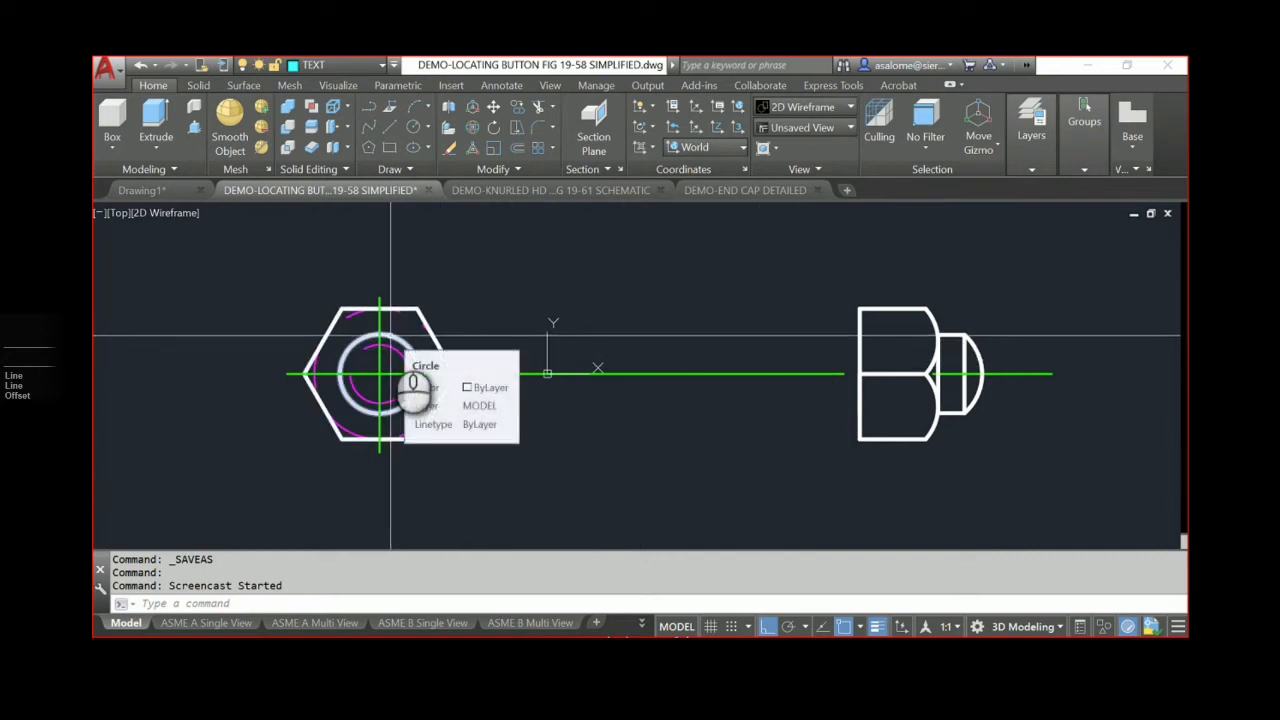
{"action": "left_click", "coordinate": [391, 336]}
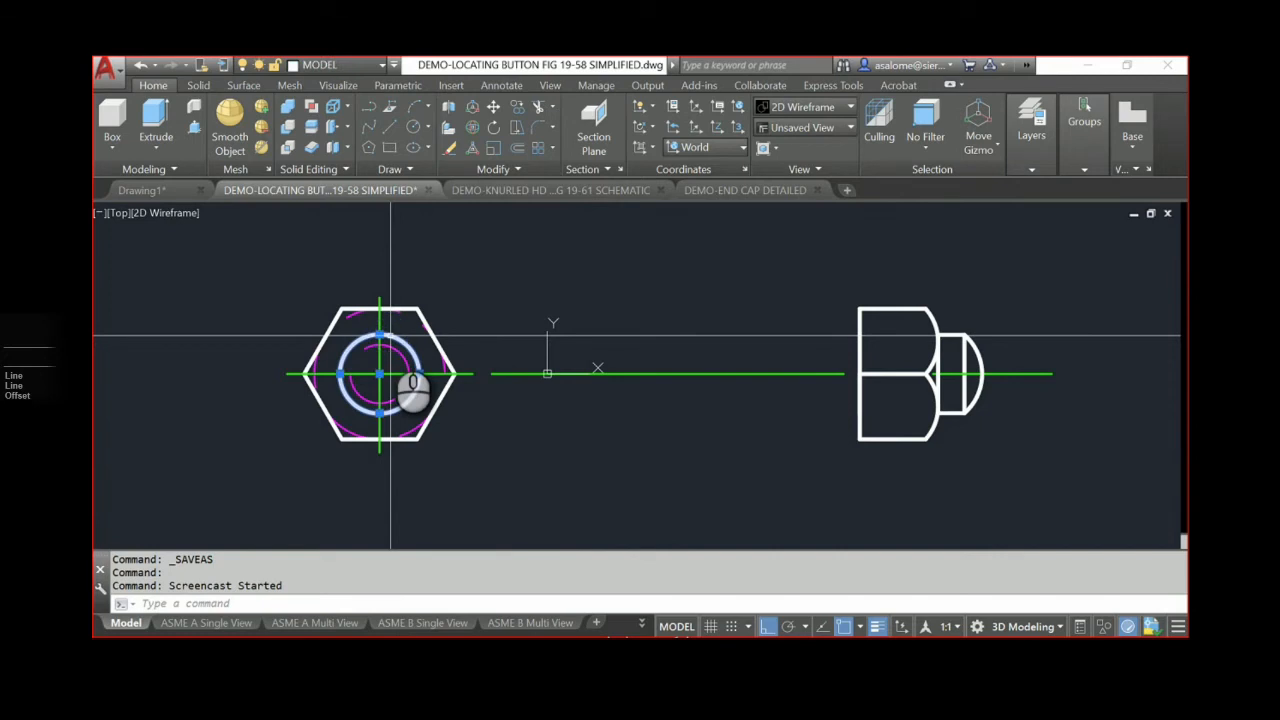
{"action": "key", "text": "Escape"}
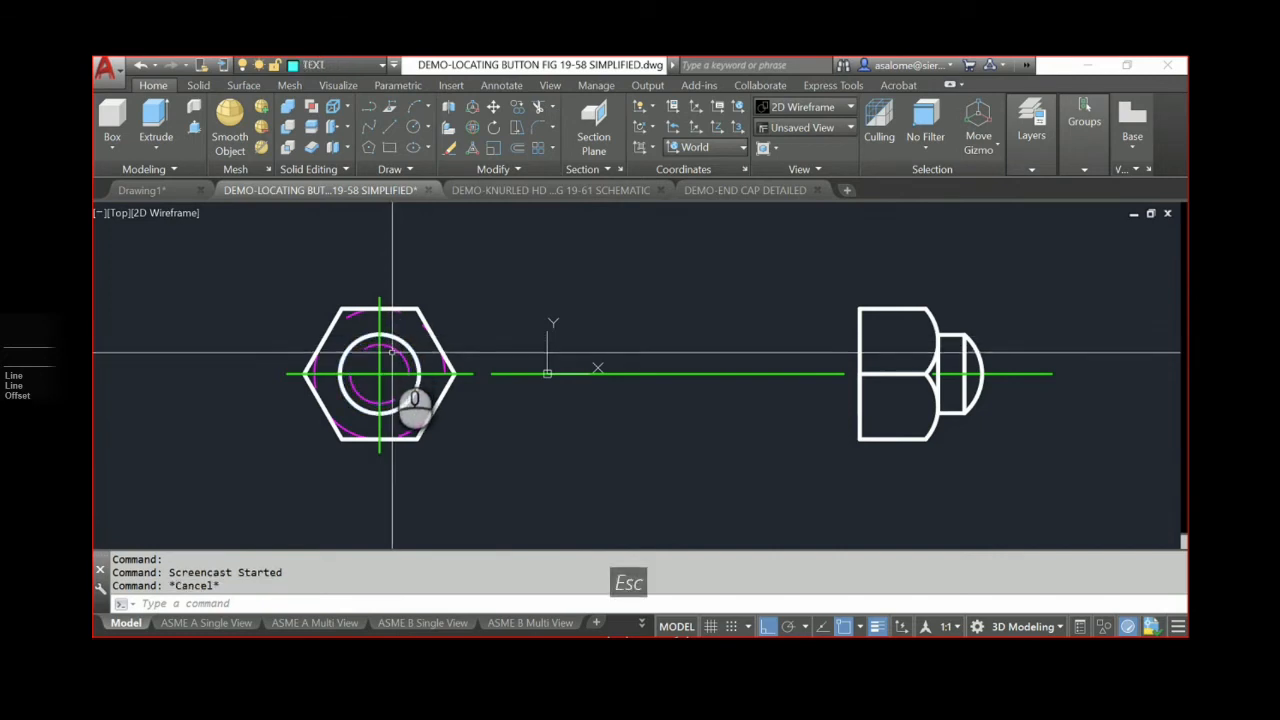
{"action": "left_click", "coordinate": [394, 347]}
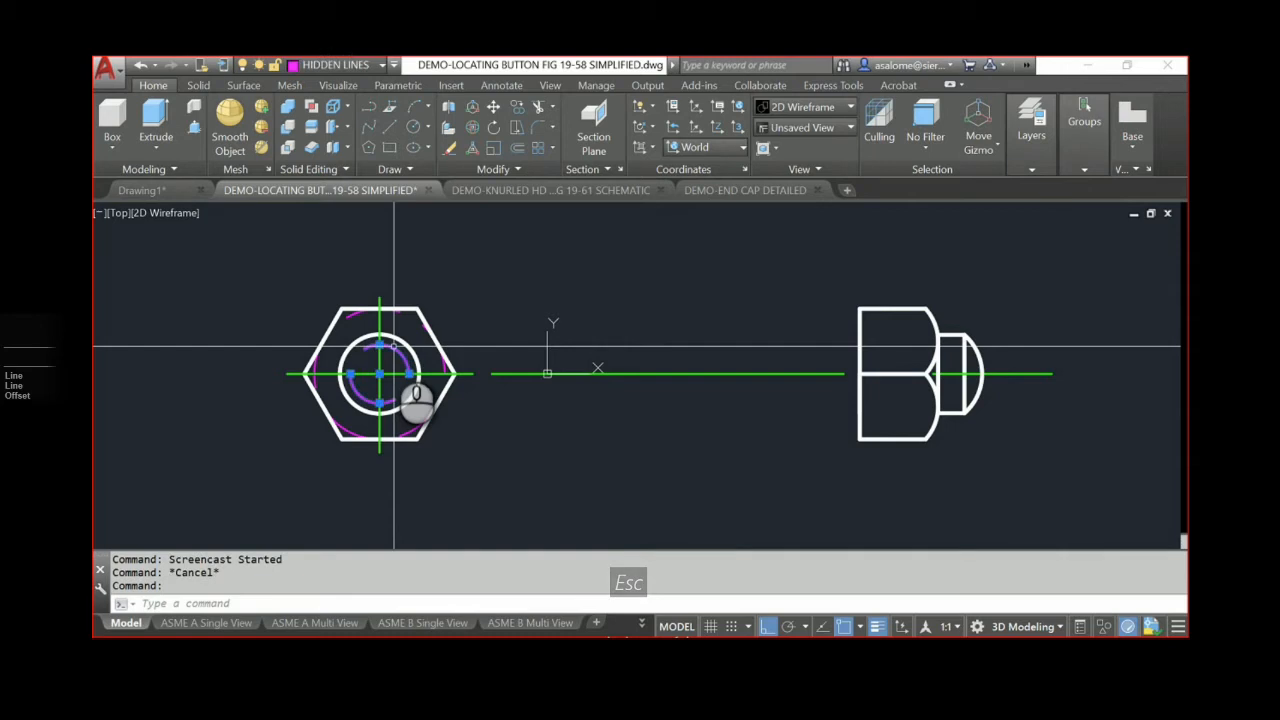
{"action": "key", "text": "Escape"}
{"action": "key", "text": "Escape"}
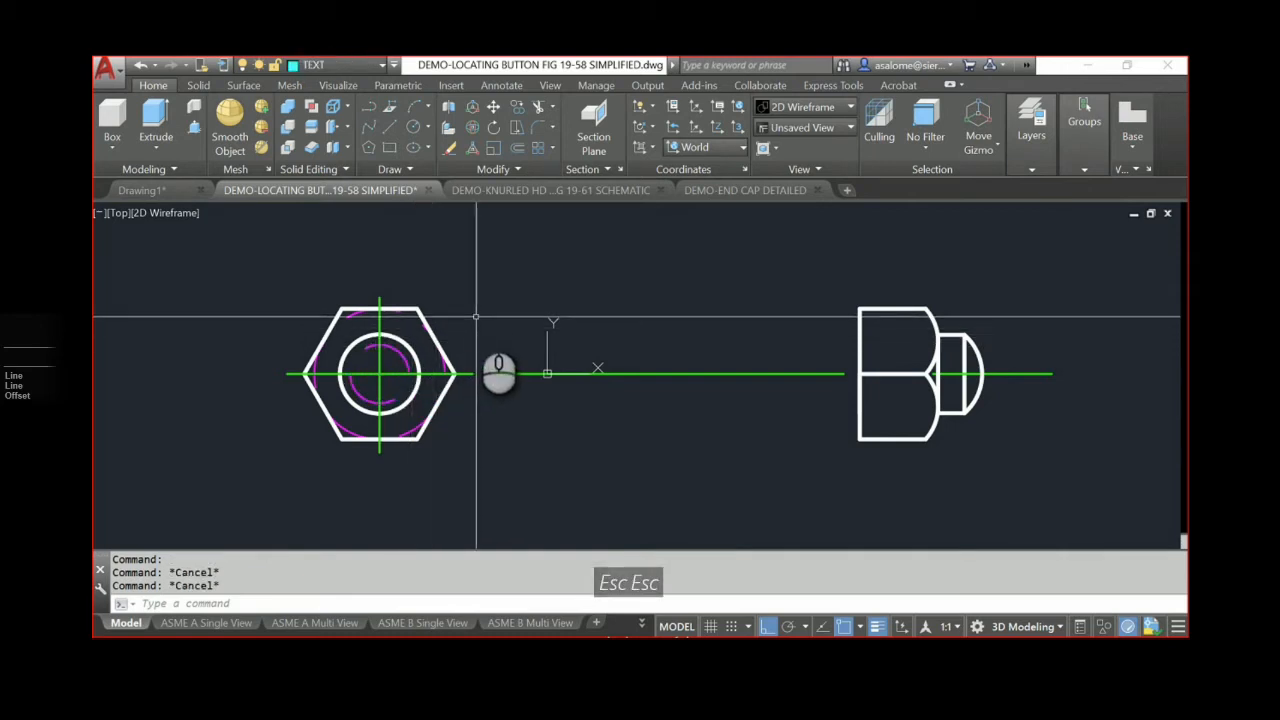
- Make PROFILE VISIBLE LINES current and draw a line from the outer circle's top quadrant perpendicular to the side-view head's near vertical edge
{"action": "left_click", "coordinate": [375, 65]}
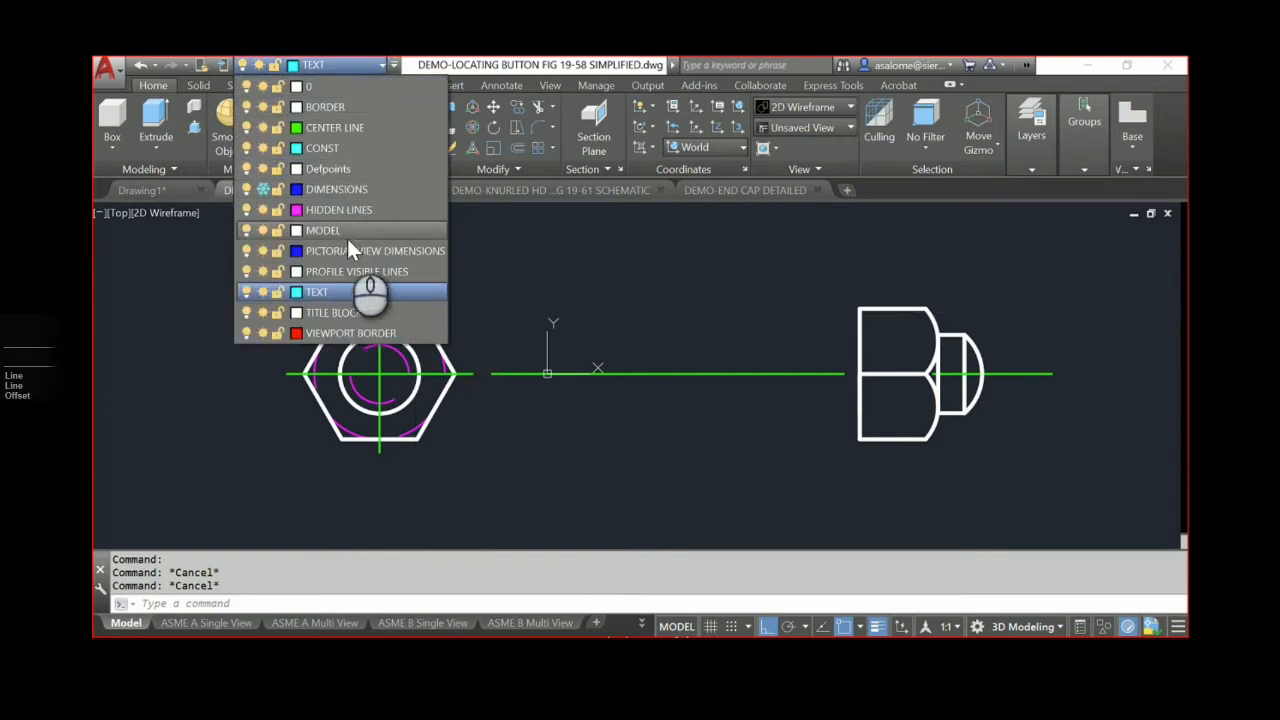
{"action": "left_click", "coordinate": [360, 272]}
{"action": "type", "text": "l"}
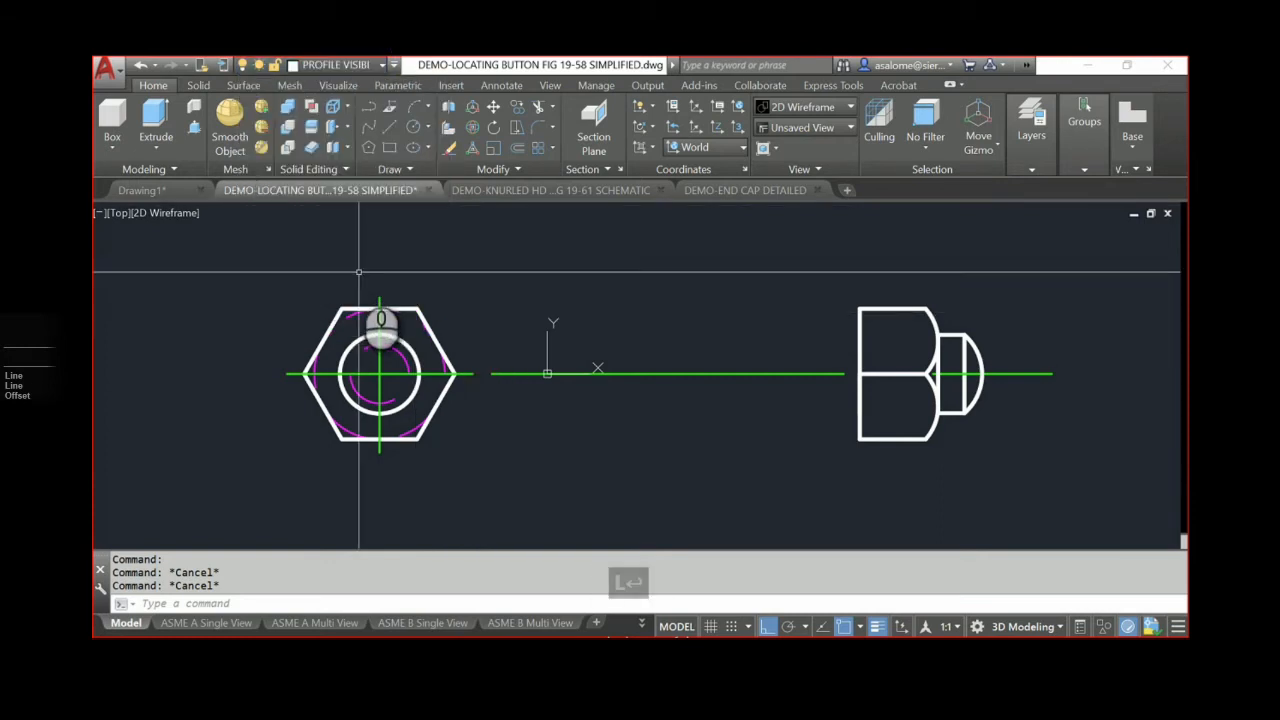
{"action": "key", "text": "Return"}
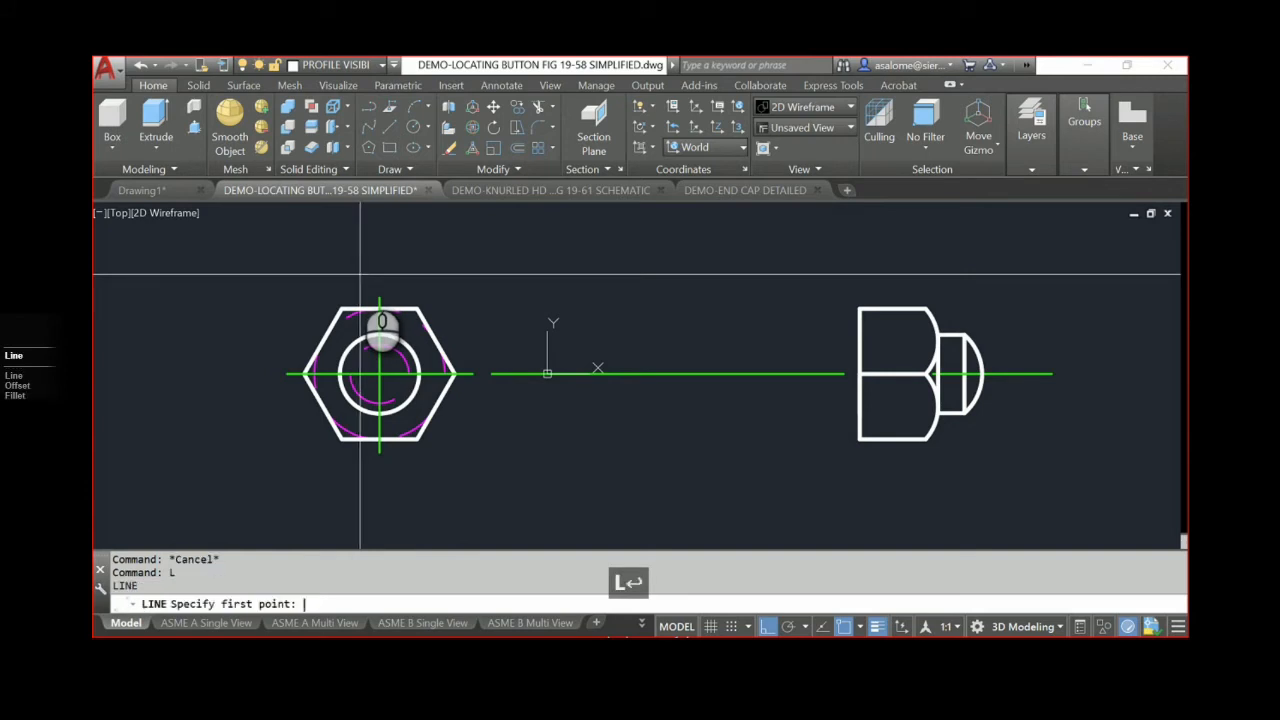
{"action": "left_click", "coordinate": [379, 335]}
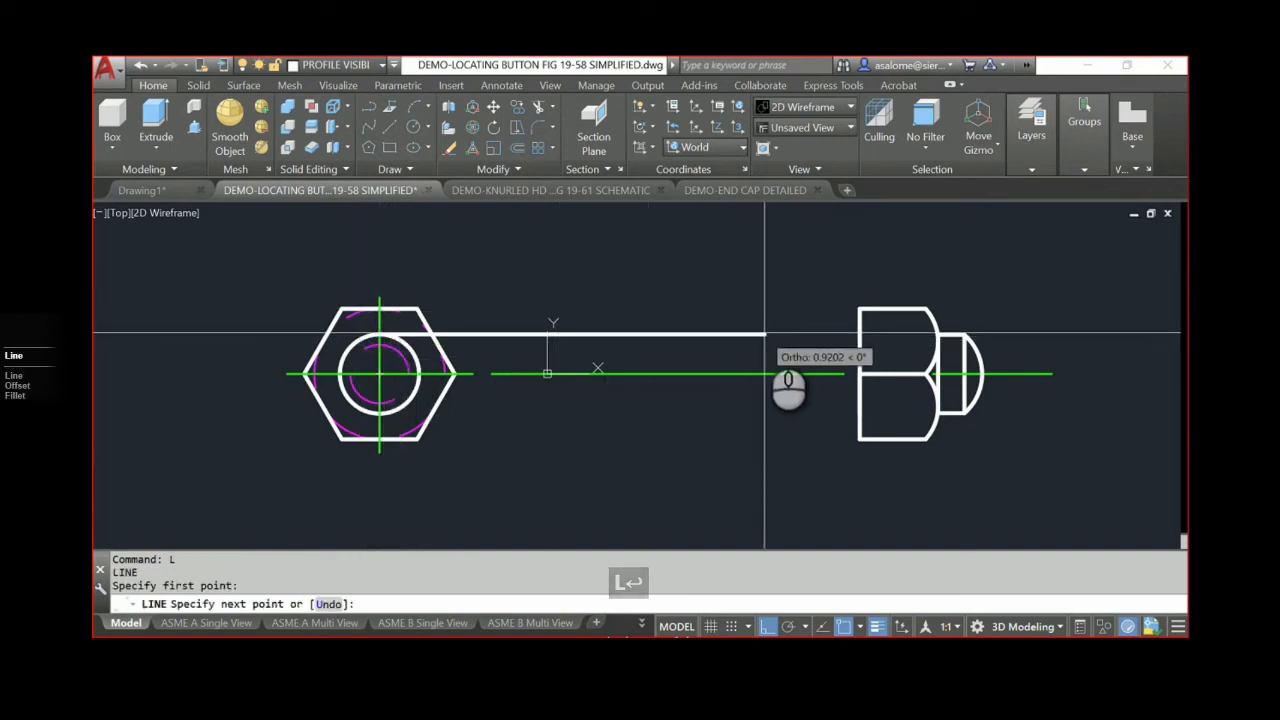
{"action": "type", "text": "per"}
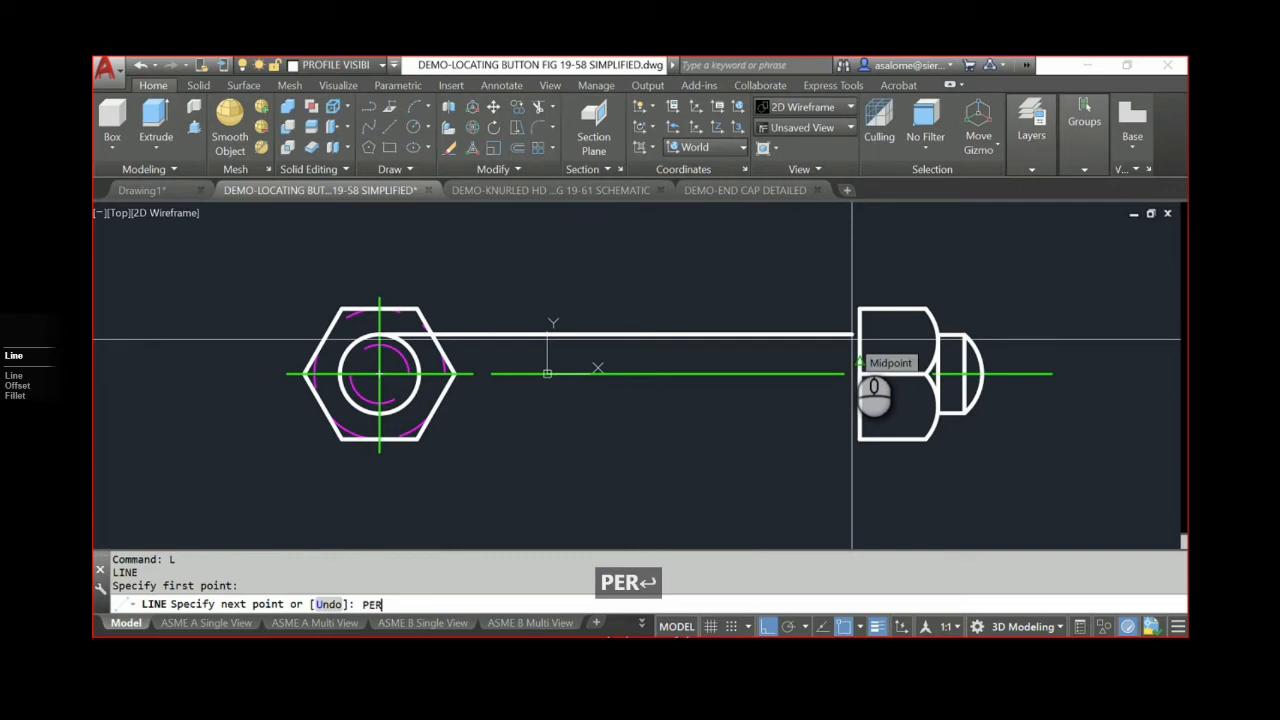
{"action": "key", "text": "Return"}
{"action": "left_click", "coordinate": [859, 336]}
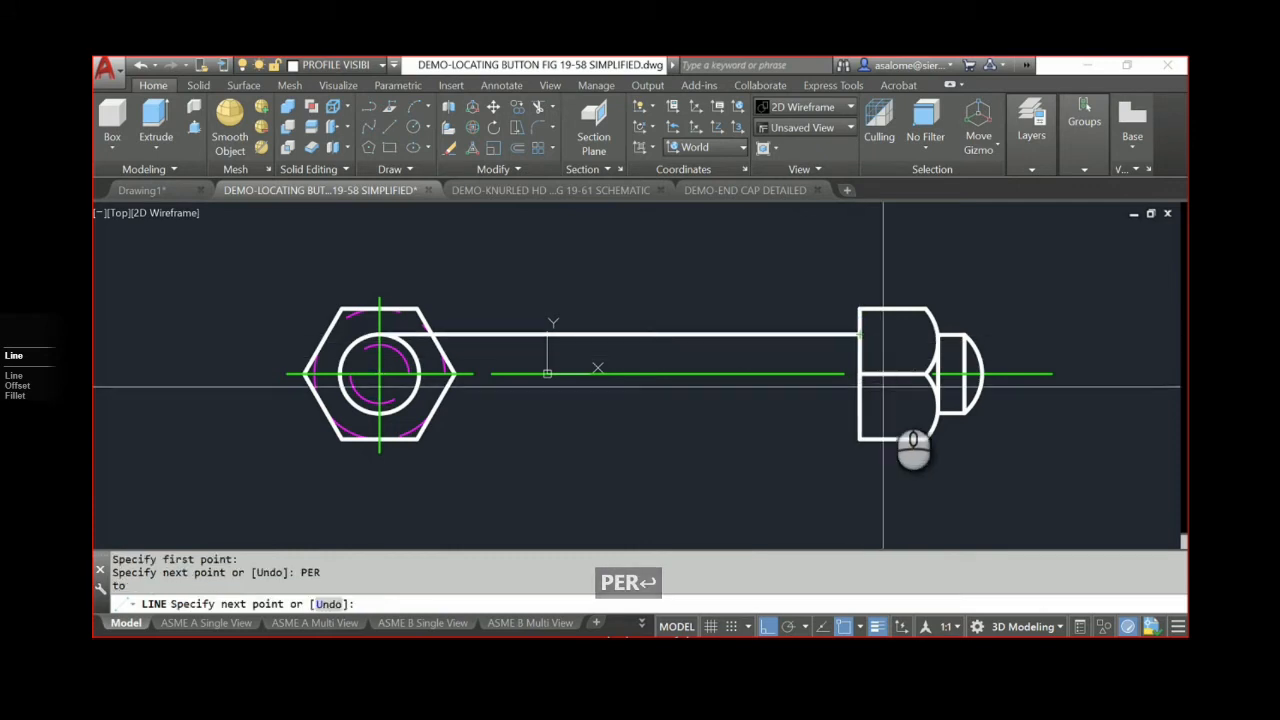
{"action": "key", "text": "Return"}
- Draw a line from the outer circle's bottom quadrant perpendicular to the side-view head's near vertical edge
{"action": "key", "text": "Return"}
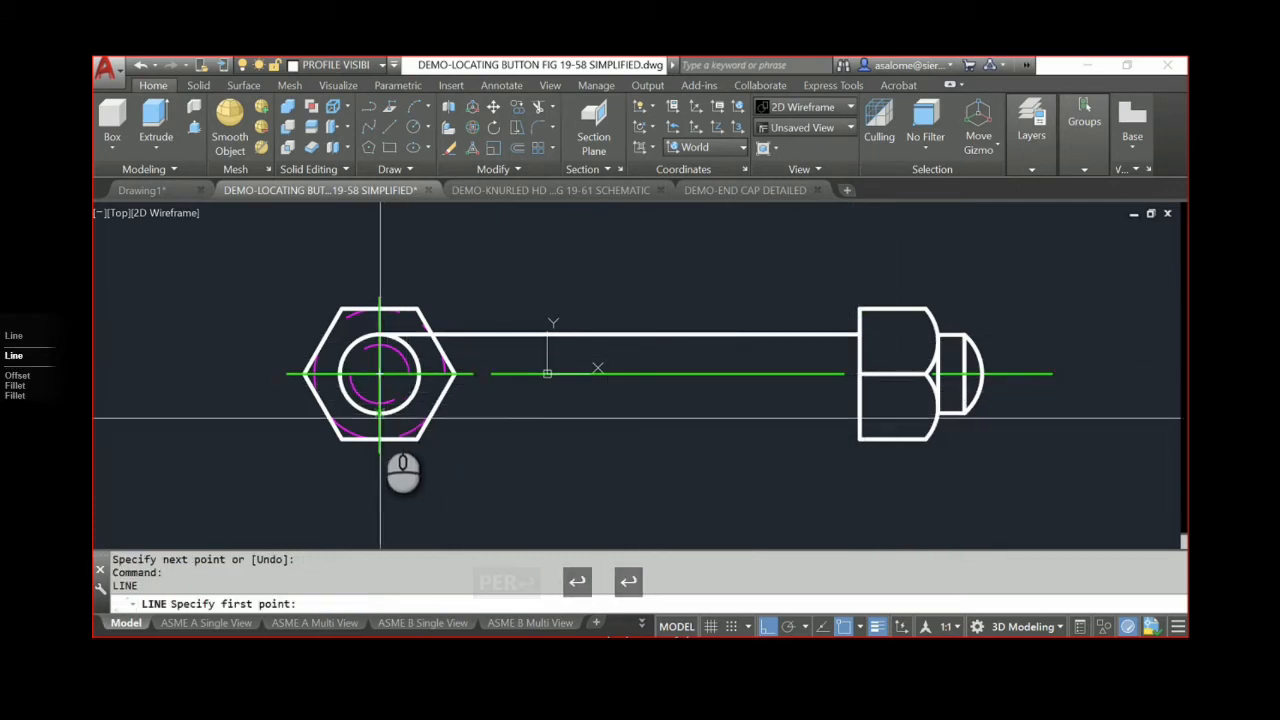
{"action": "left_click", "coordinate": [400, 412]}
{"action": "type", "text": "PER"}
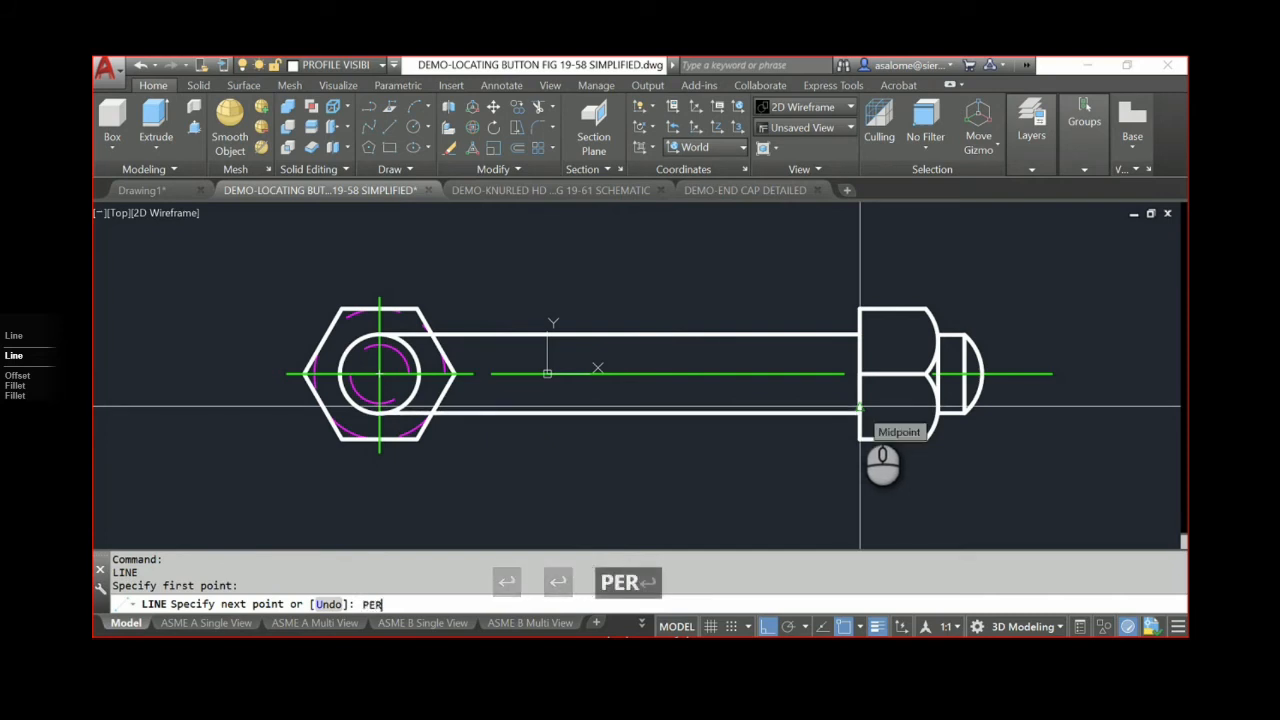
{"action": "key", "text": "Return"}
{"action": "left_click", "coordinate": [860, 408]}
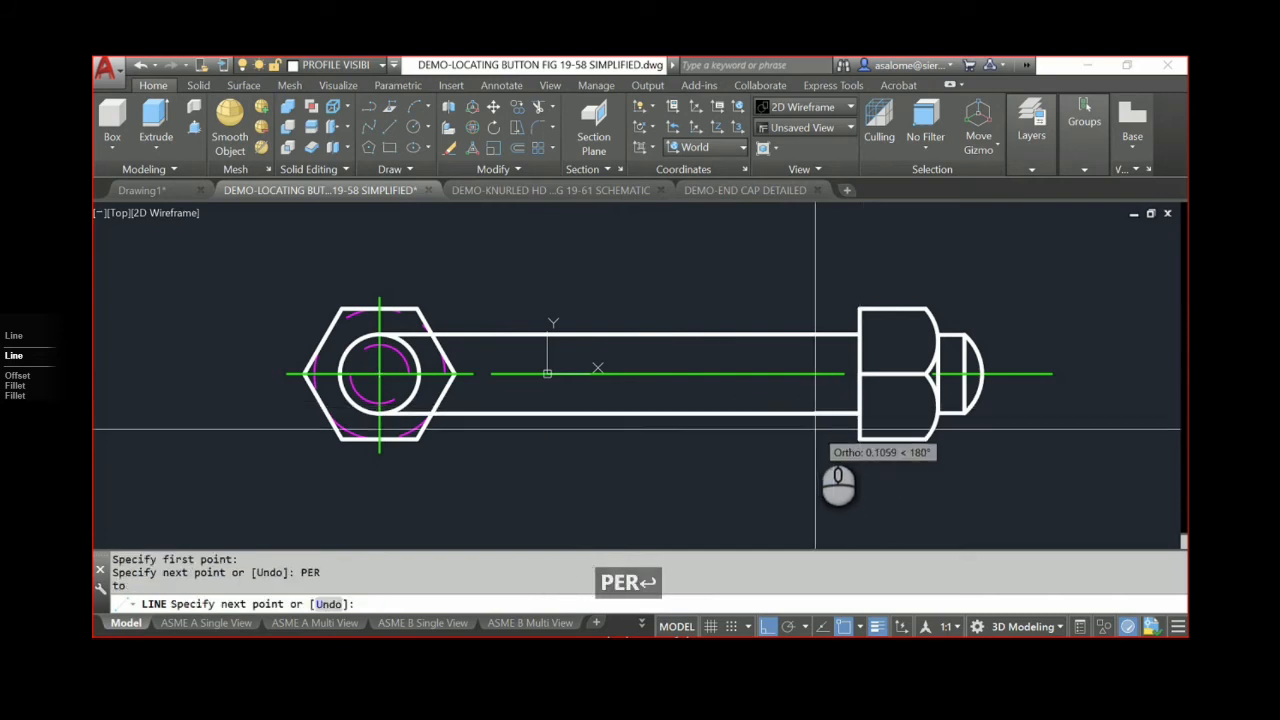
{"action": "key", "text": "Return"}
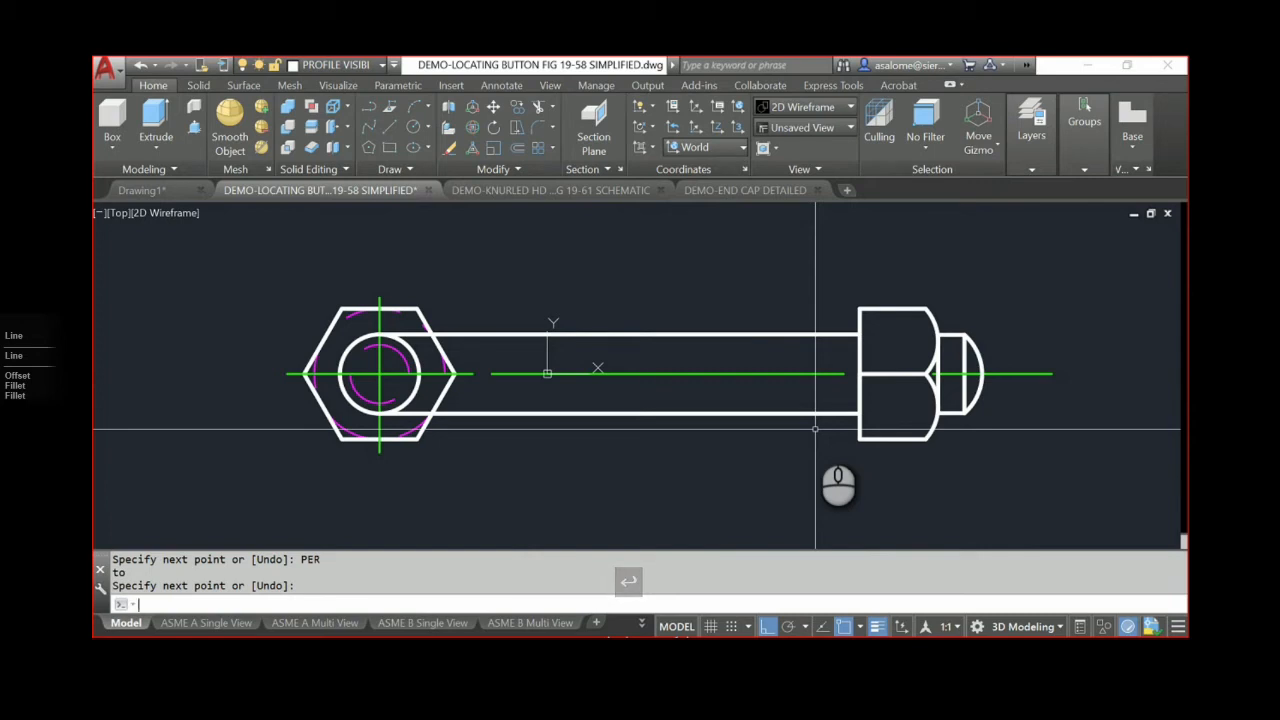
- Offset the side-view head's near vertical edge by .75 toward the hexagonal end view
{"action": "type", "text": "O"}
{"action": "key", "text": "Return"}
{"action": "type", "text": ".75"}
{"action": "key", "text": "Return"}
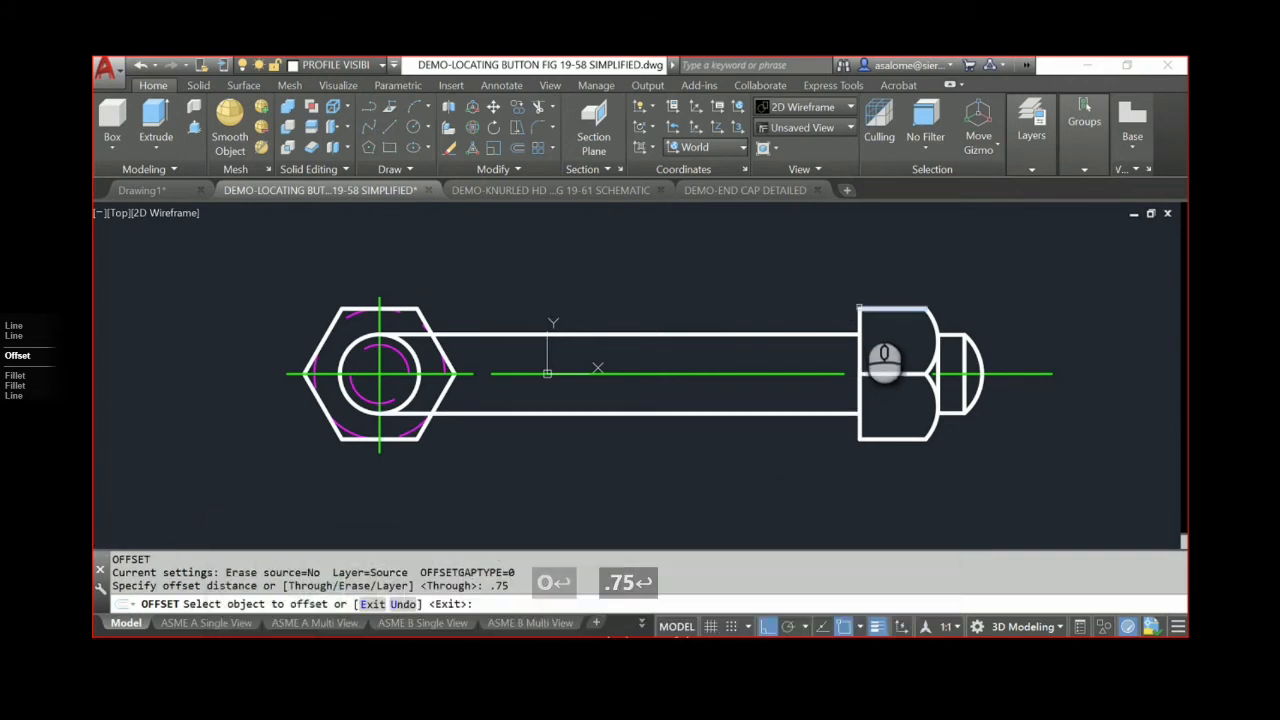
{"action": "left_click", "coordinate": [858, 308]}
{"action": "left_click", "coordinate": [741, 327]}
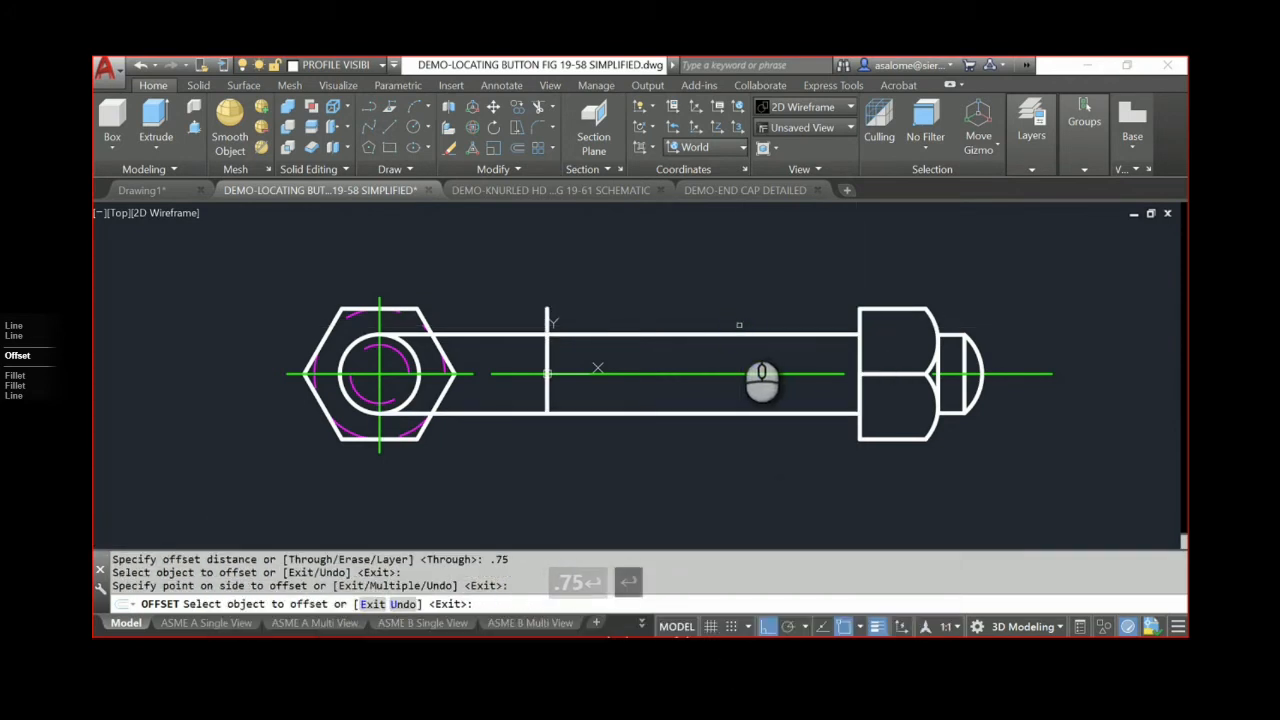
{"action": "key", "text": "Return"}
- Fillet the upper shank line and the offset vertical line with radius 0 to form a sharp corner
{"action": "type", "text": "F"}
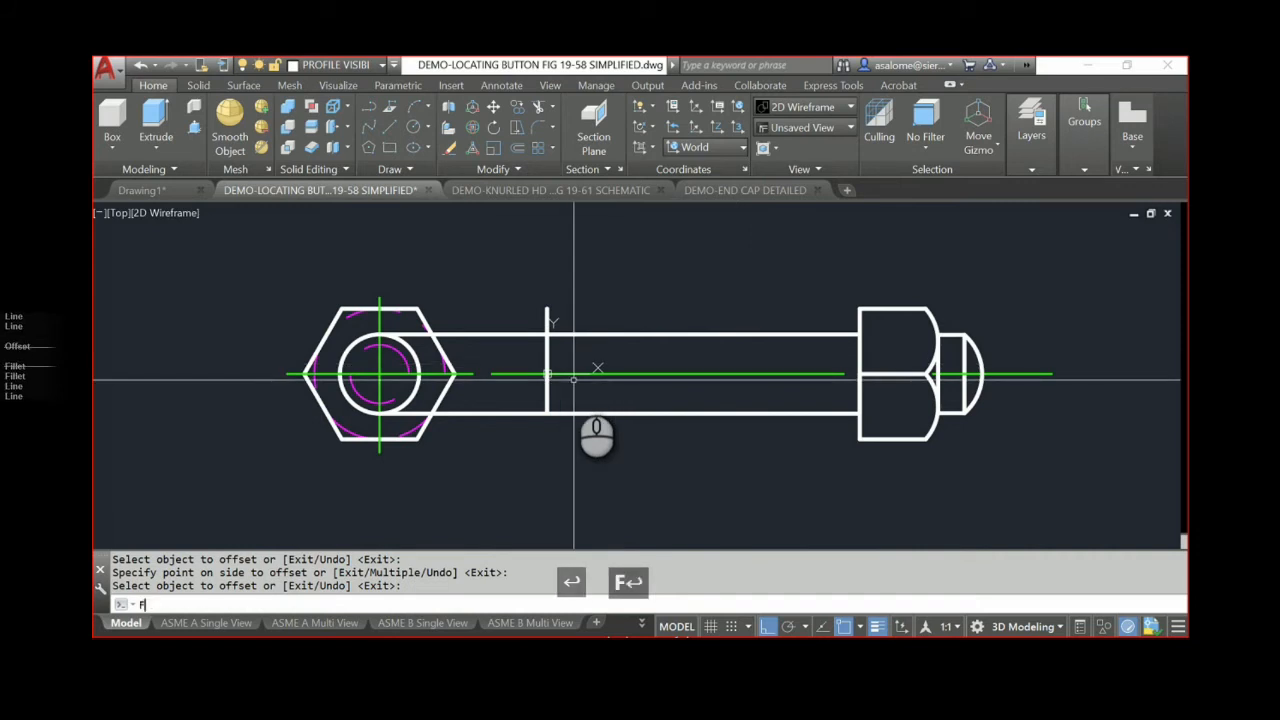
{"action": "key", "text": "Return"}
{"action": "type", "text": "R"}
{"action": "key", "text": "Return"}
{"action": "type", "text": "0"}
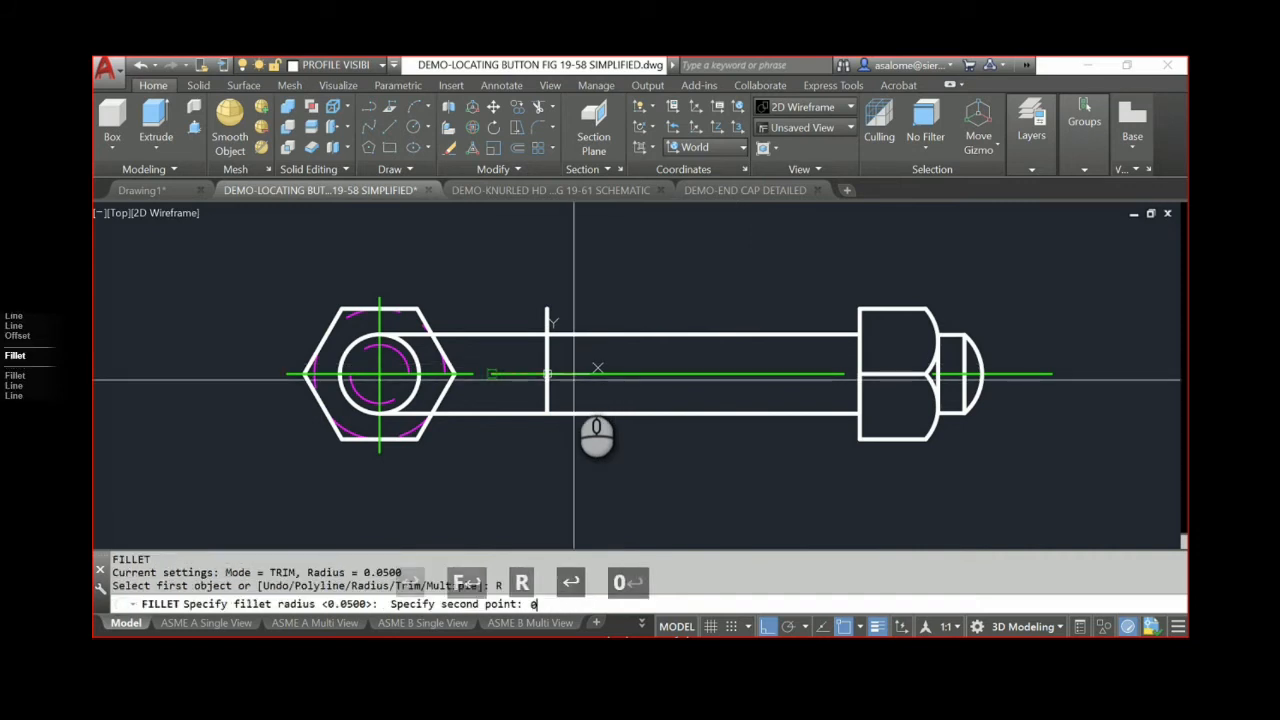
{"action": "key", "text": "Return"}
{"action": "left_click", "coordinate": [573, 333]}
{"action": "left_click", "coordinate": [547, 352]}
- Fillet the offset vertical line and the lower shank line into a sharp corner to close the shank's end
{"action": "key", "text": "Return"}
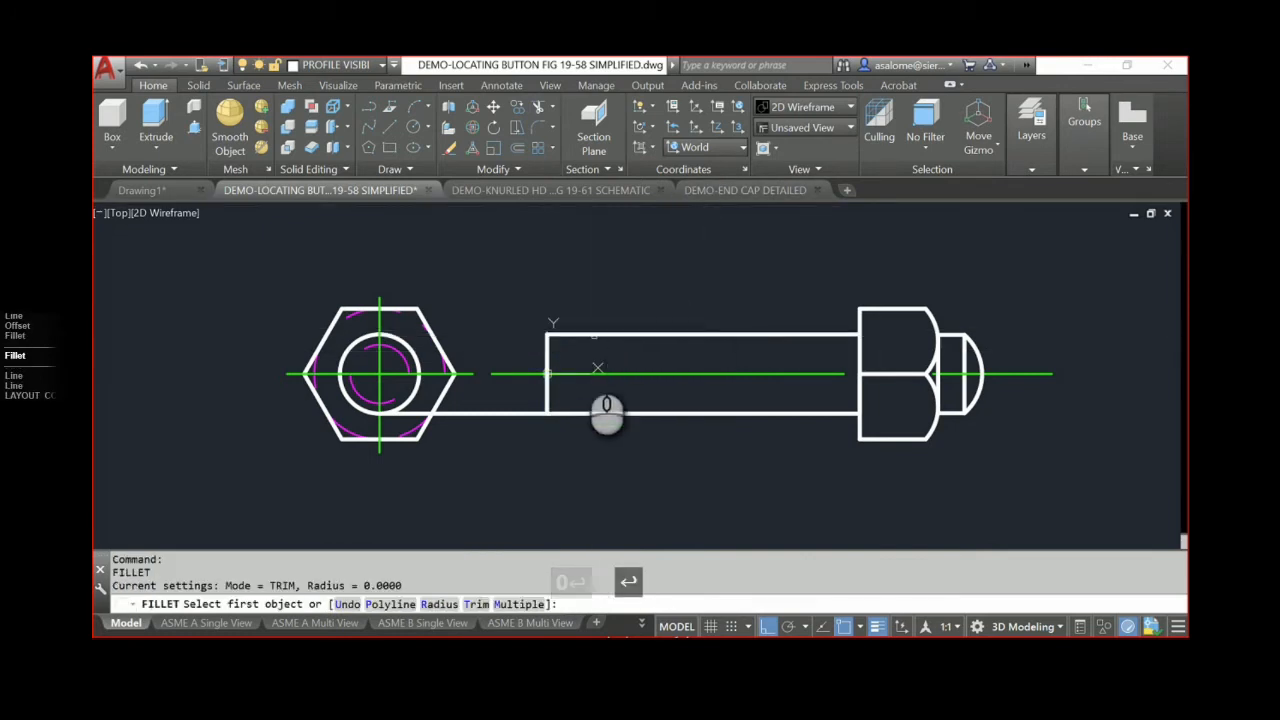
{"action": "left_click", "coordinate": [545, 397]}
{"action": "left_click", "coordinate": [547, 411]}
{"action": "key", "text": "Return"}
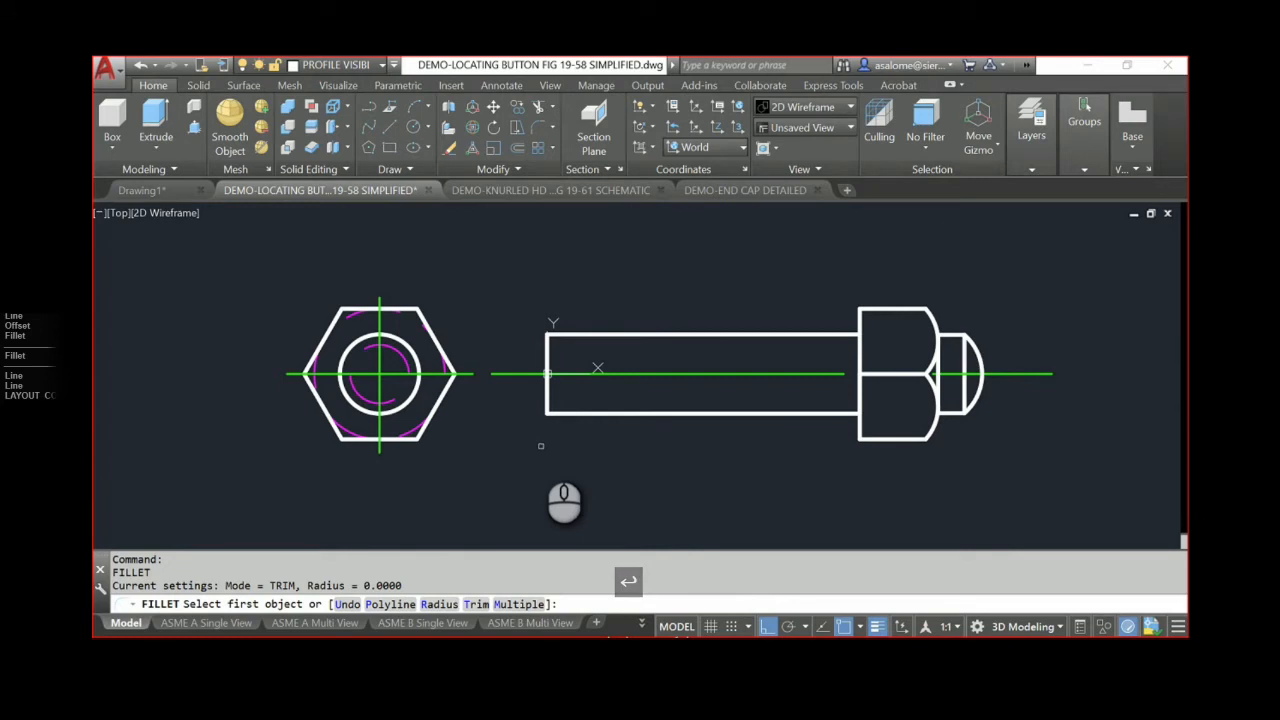
{"action": "key", "text": "Escape"}
{"action": "key", "text": "Escape"}
{"action": "key", "text": "Escape"}
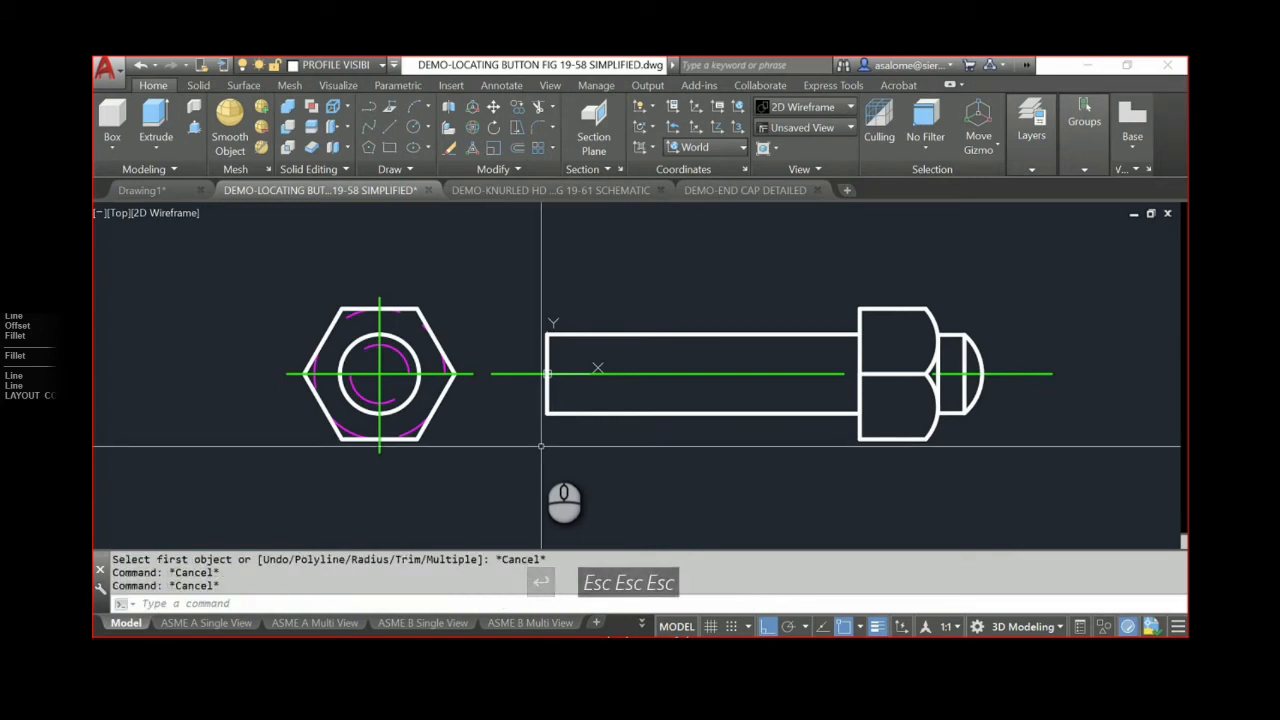
- Make HIDDEN LINES current and draw a line from the dashed inner circle's top quadrant perpendicular to the head's near vertical edge
{"action": "left_click", "coordinate": [366, 64]}
{"action": "left_click", "coordinate": [330, 209]}
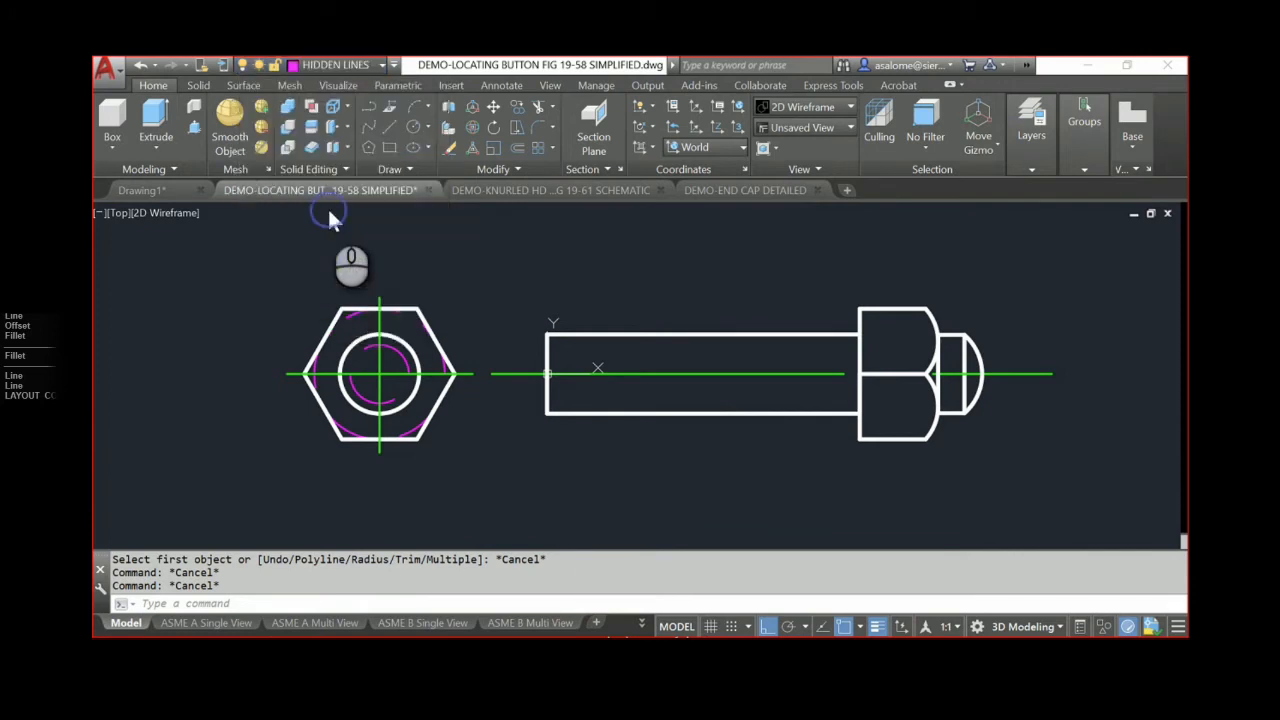
{"action": "type", "text": "L"}
{"action": "key", "text": "Return"}
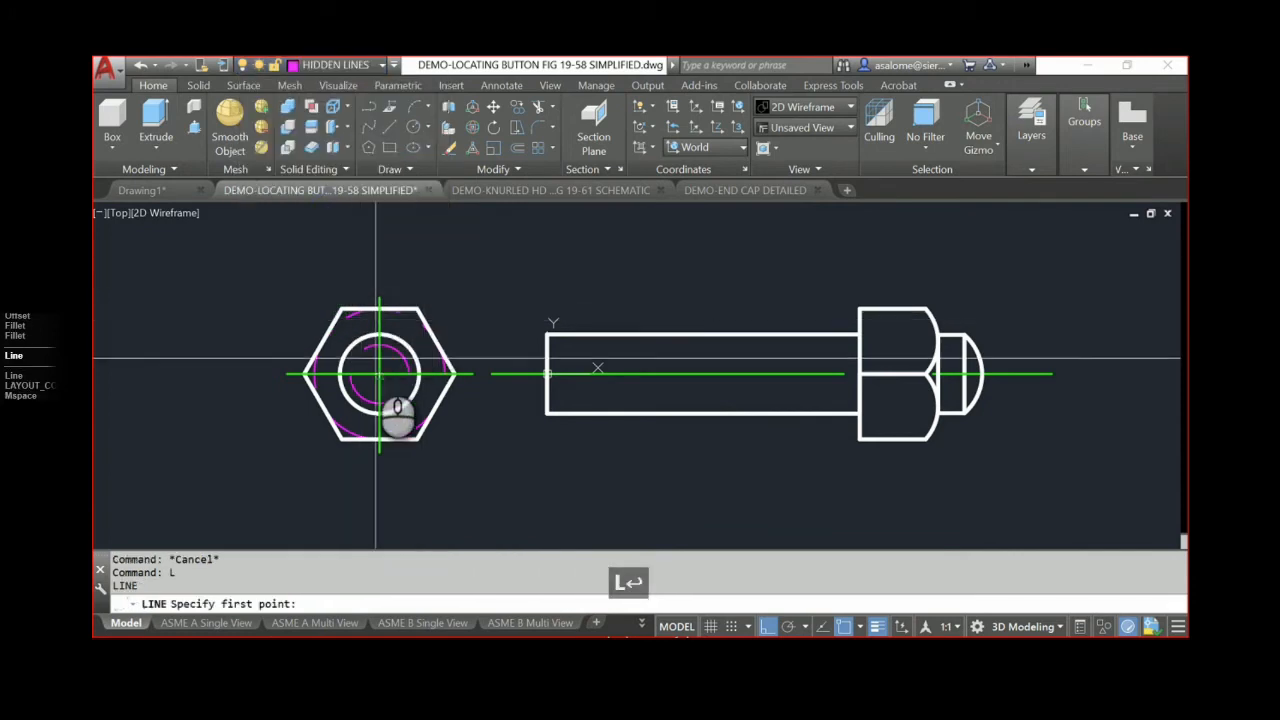
{"action": "left_click", "coordinate": [379, 344]}
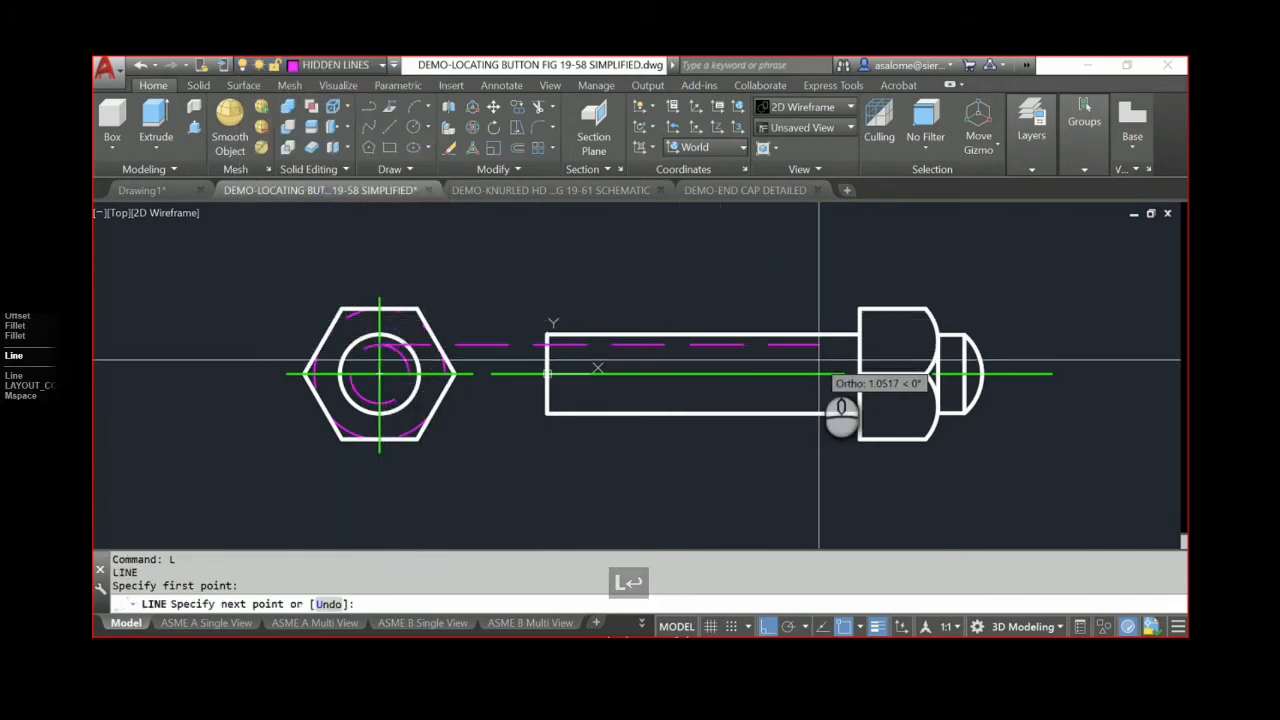
{"action": "type", "text": "PER"}
{"action": "key", "text": "Return"}
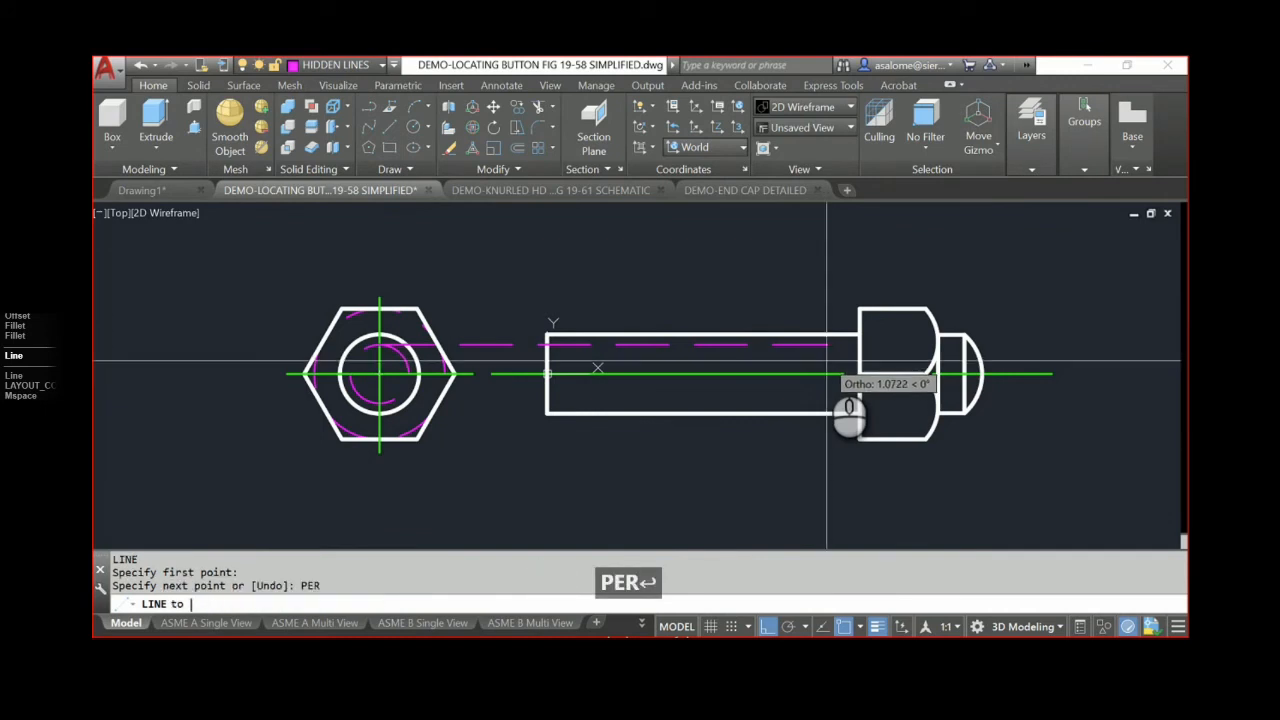
{"action": "left_click", "coordinate": [860, 360]}
{"action": "key", "text": "Return"}
- Draw a hidden line from the dashed inner circle's bottom quadrant perpendicular to the head's near vertical edge
{"action": "key", "text": "Return"}
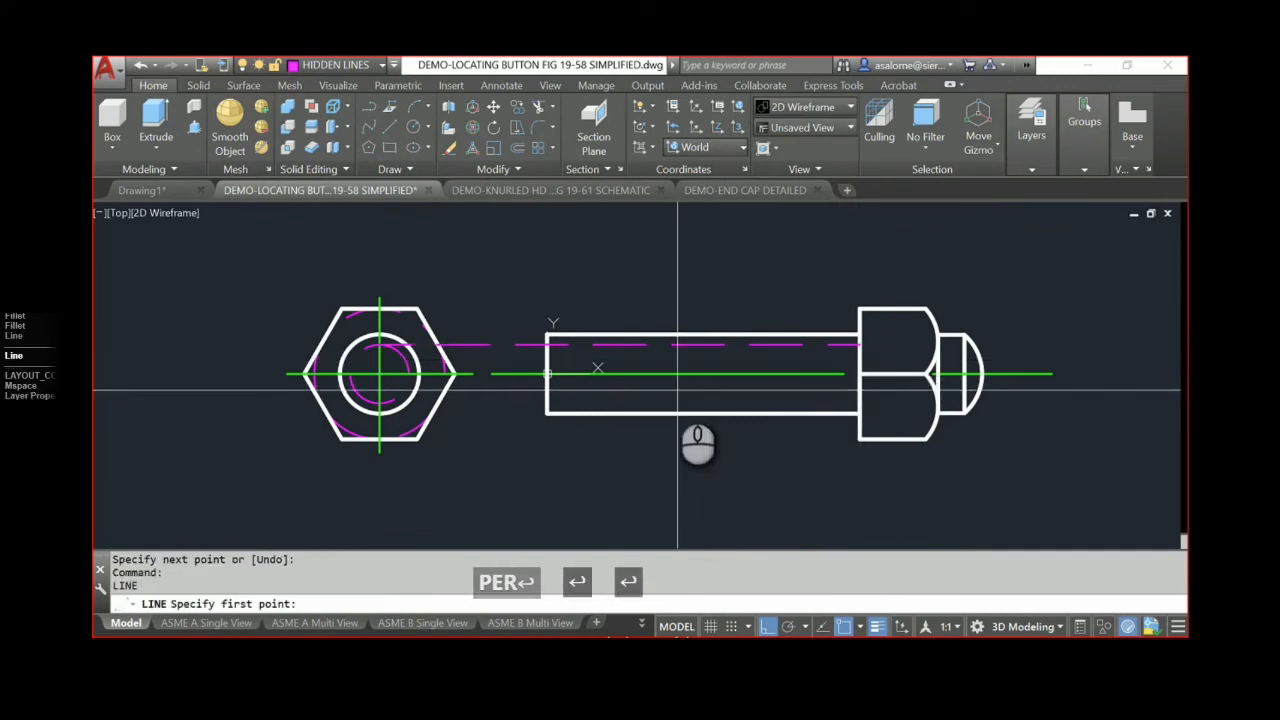
{"action": "left_click", "coordinate": [384, 403]}
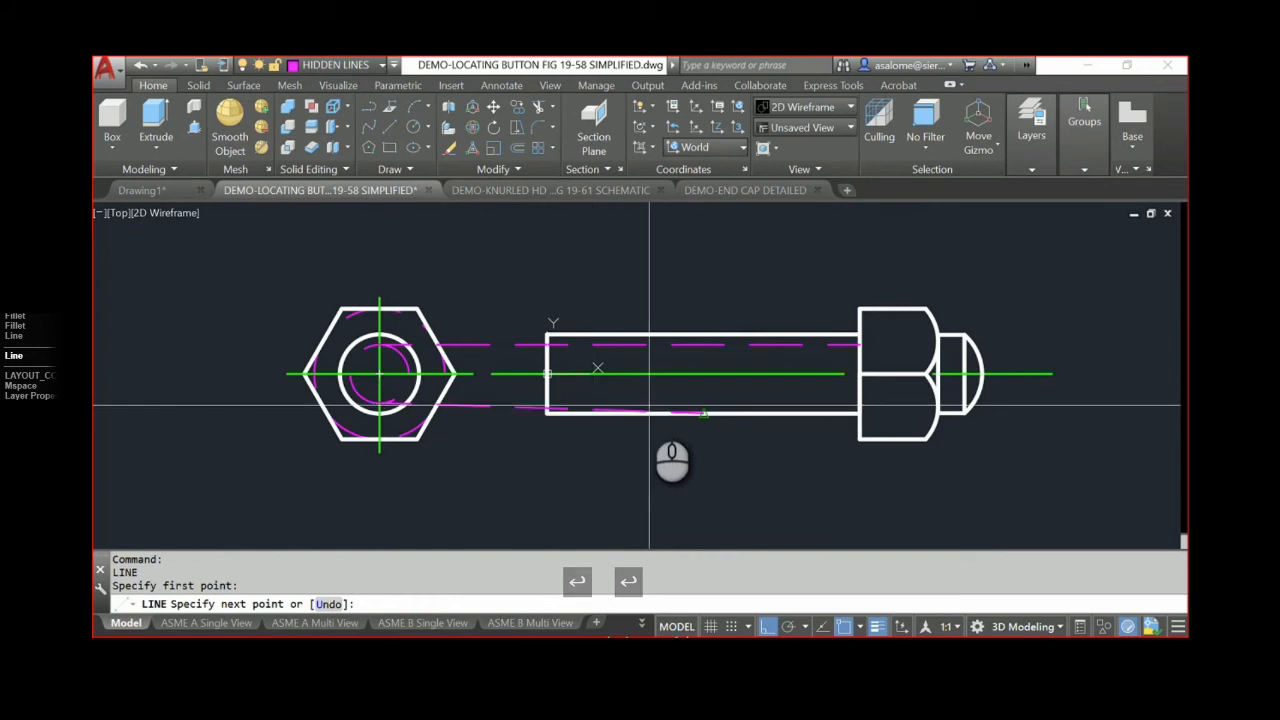
{"action": "type", "text": "PER"}
{"action": "key", "text": "Return"}
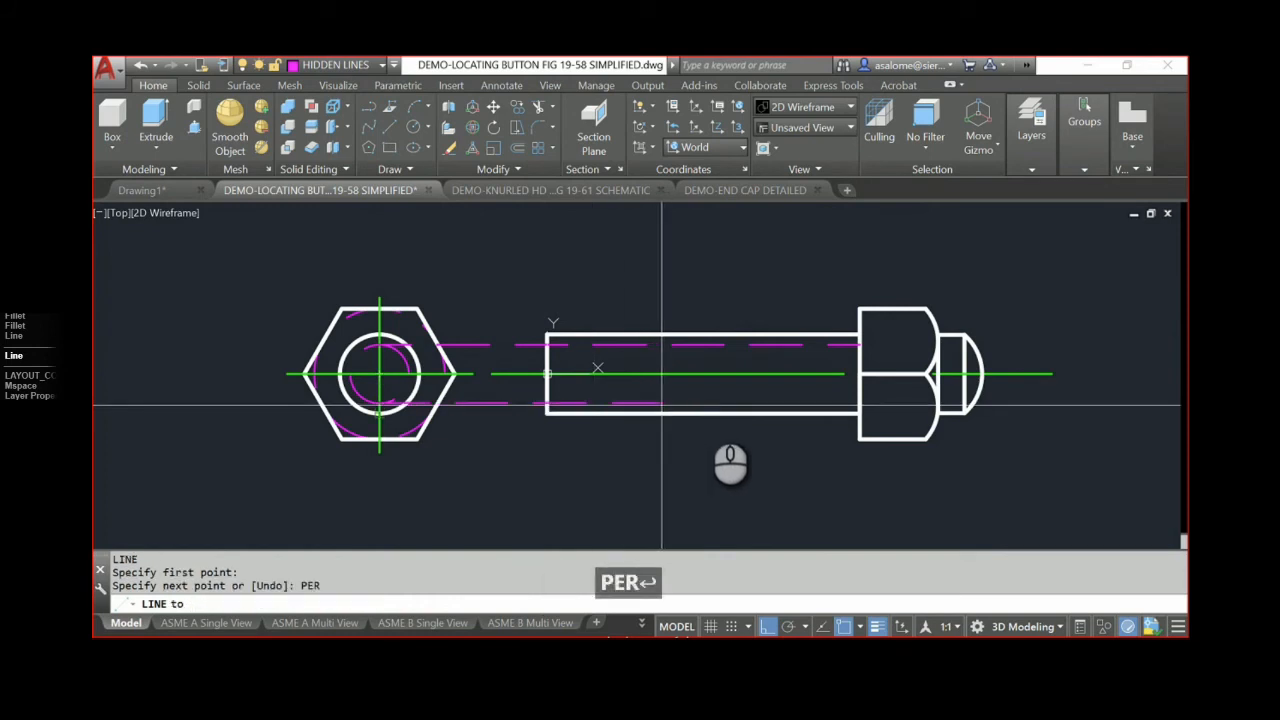
{"action": "left_click", "coordinate": [859, 403]}
{"action": "key", "text": "Return"}
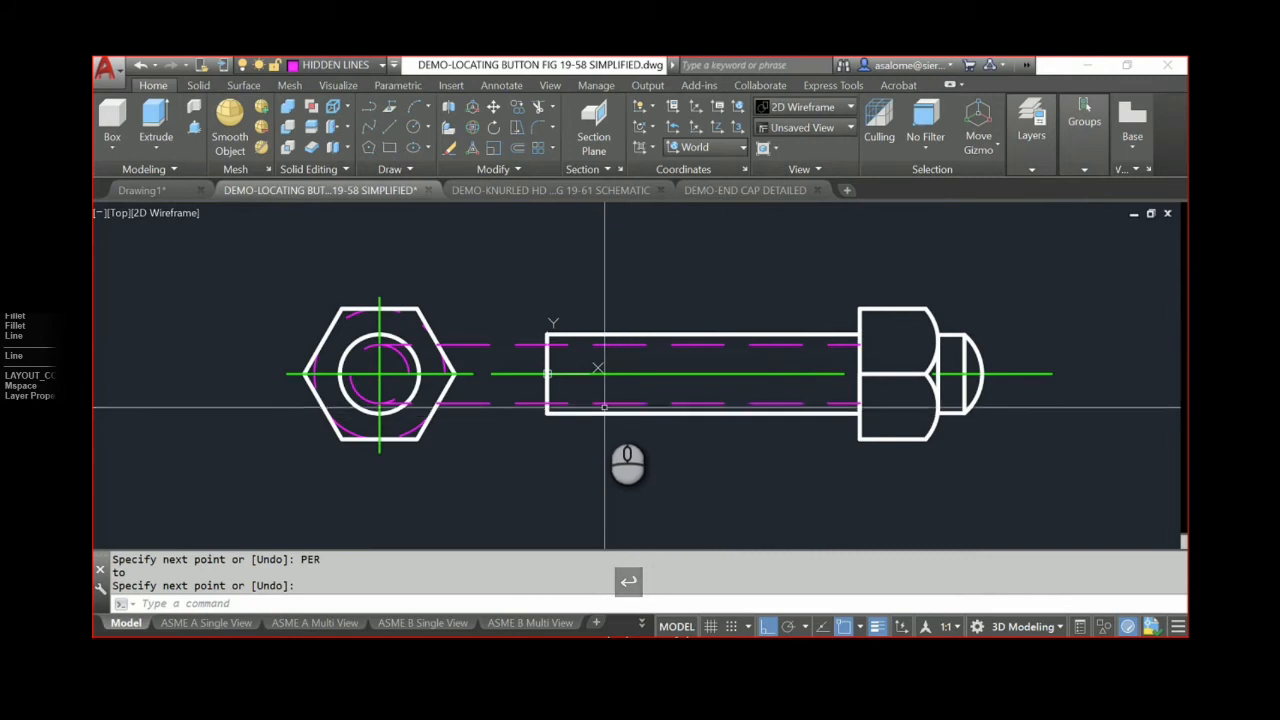
- Inspect the shank's solid outer lines and its dashed inner lines in the side view
{"action": "left_click", "coordinate": [622, 336]}
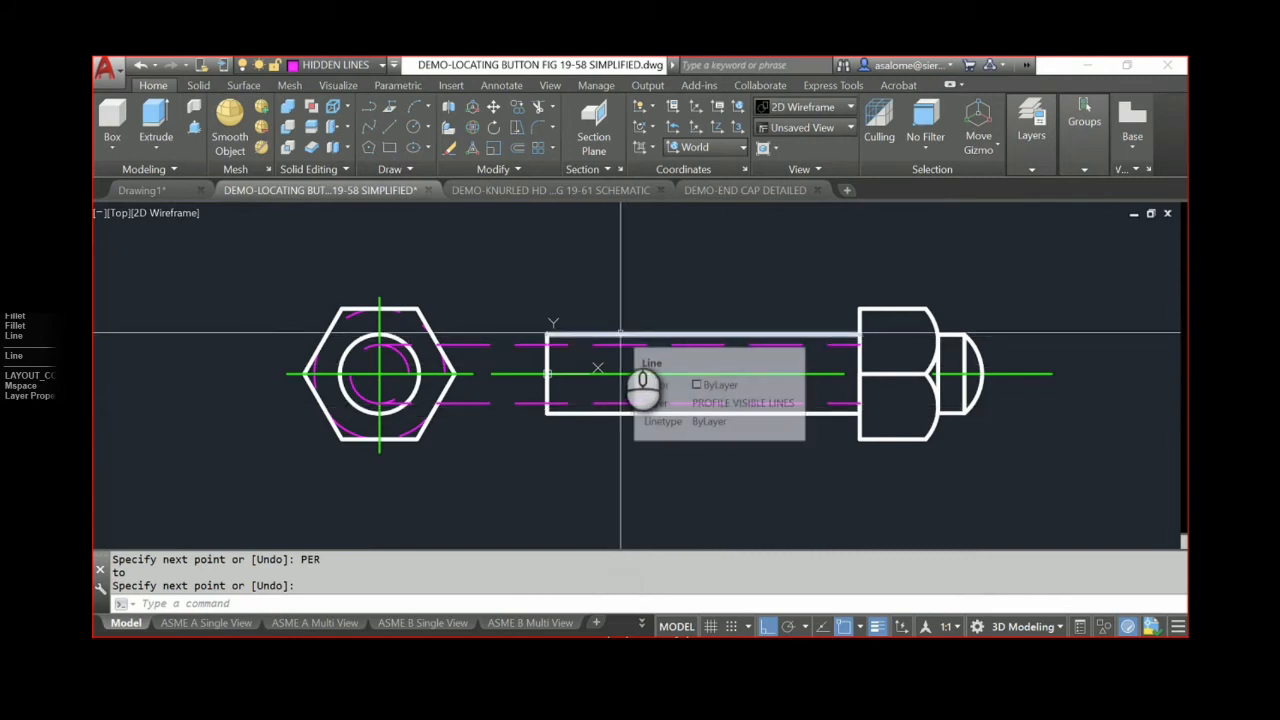
{"action": "left_click", "coordinate": [660, 373]}
{"action": "key", "text": "Escape"}
{"action": "key", "text": "Escape"}
{"action": "left_click", "coordinate": [610, 345]}
{"action": "key", "text": "Escape"}
{"action": "key", "text": "Escape"}
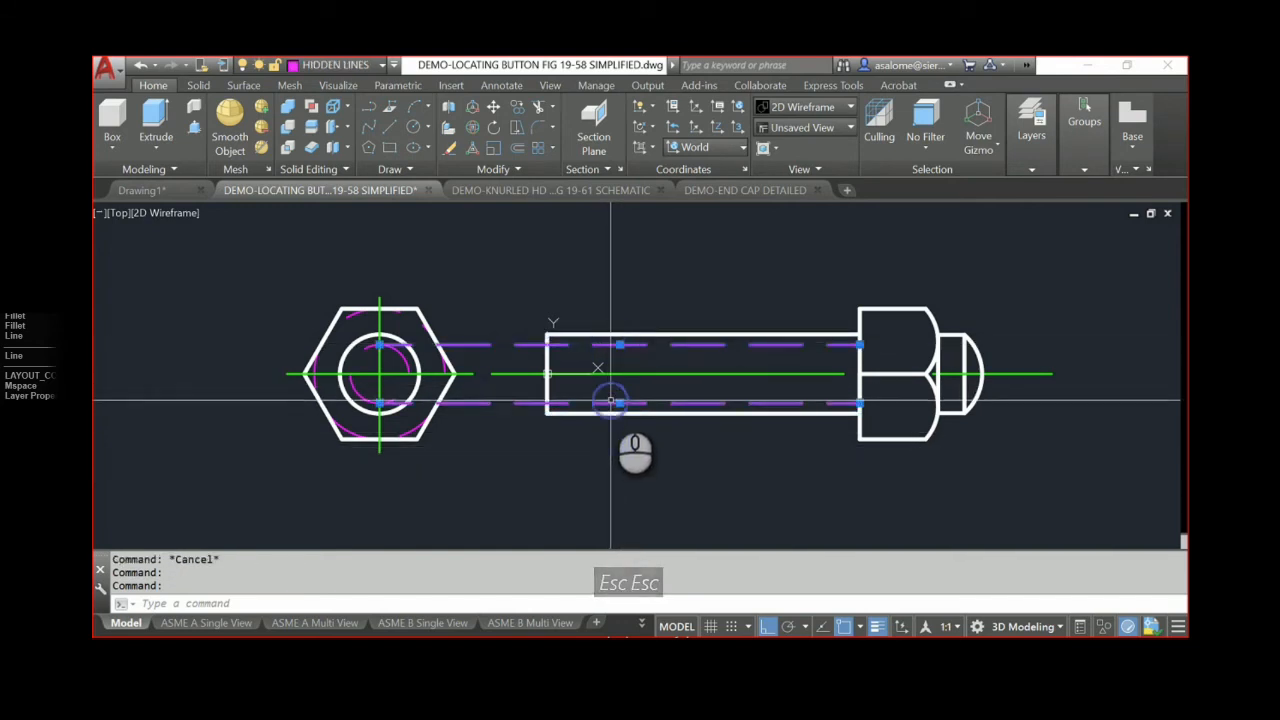
- Trim both dashed lines at the shank's end edge, removing the portions between the end view and the shank
{"action": "type", "text": "tr"}
{"action": "key", "text": "Return"}
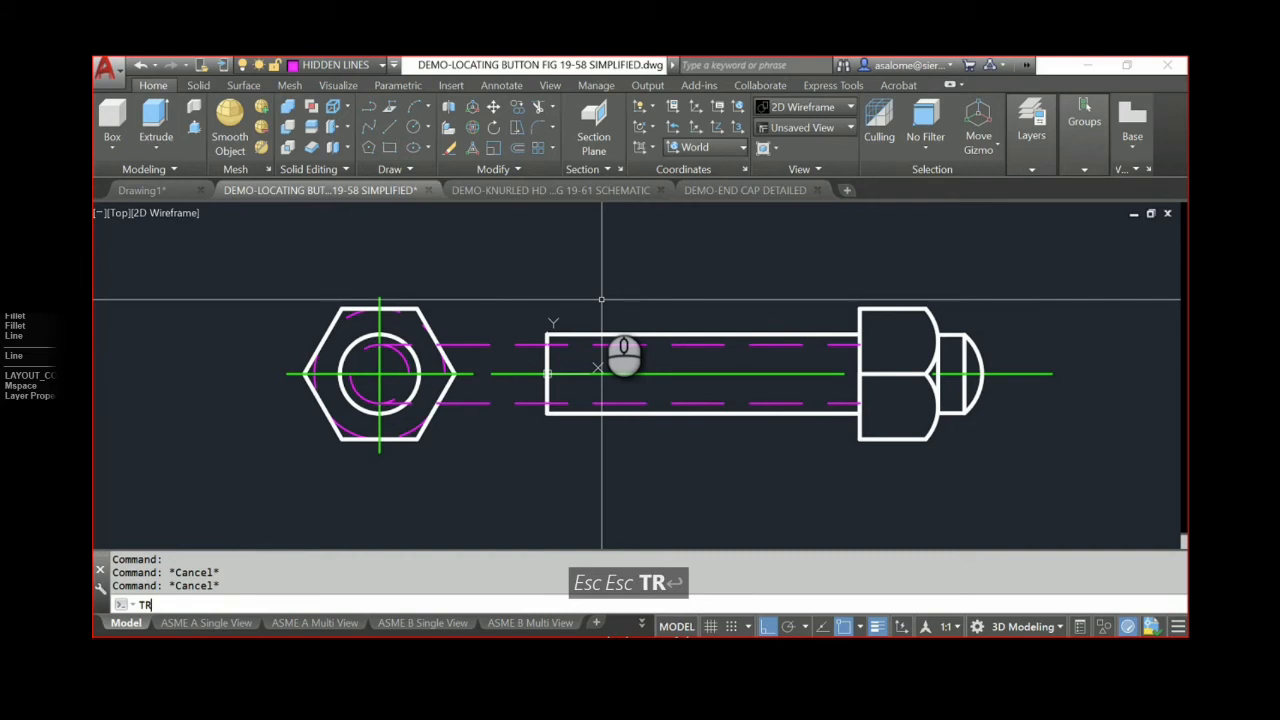
{"action": "left_click", "coordinate": [564, 347]}
{"action": "left_click", "coordinate": [523, 364]}
{"action": "key", "text": "Return"}
{"action": "left_click", "coordinate": [524, 411]}
{"action": "left_click", "coordinate": [510, 392]}
{"action": "left_click", "coordinate": [498, 358]}
{"action": "left_click", "coordinate": [461, 325]}
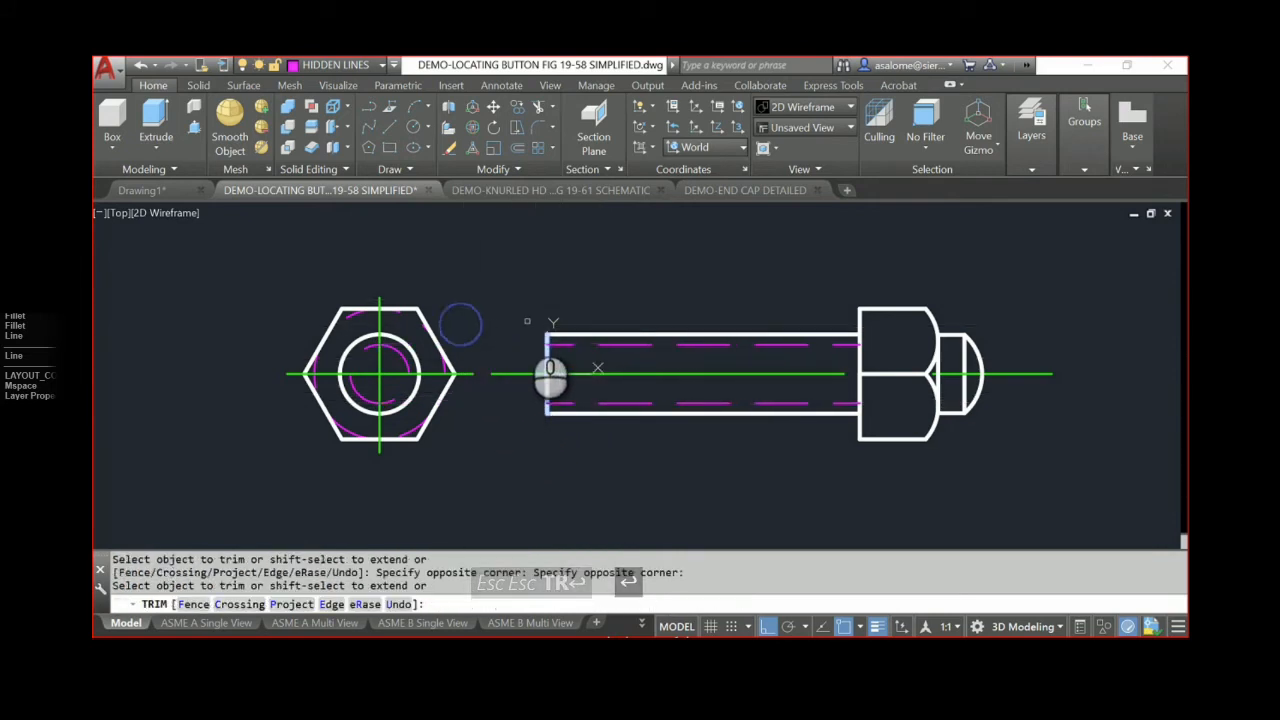
{"action": "key", "text": "Escape"}
{"action": "key", "text": "Escape"}
{"action": "key", "text": "Escape"}
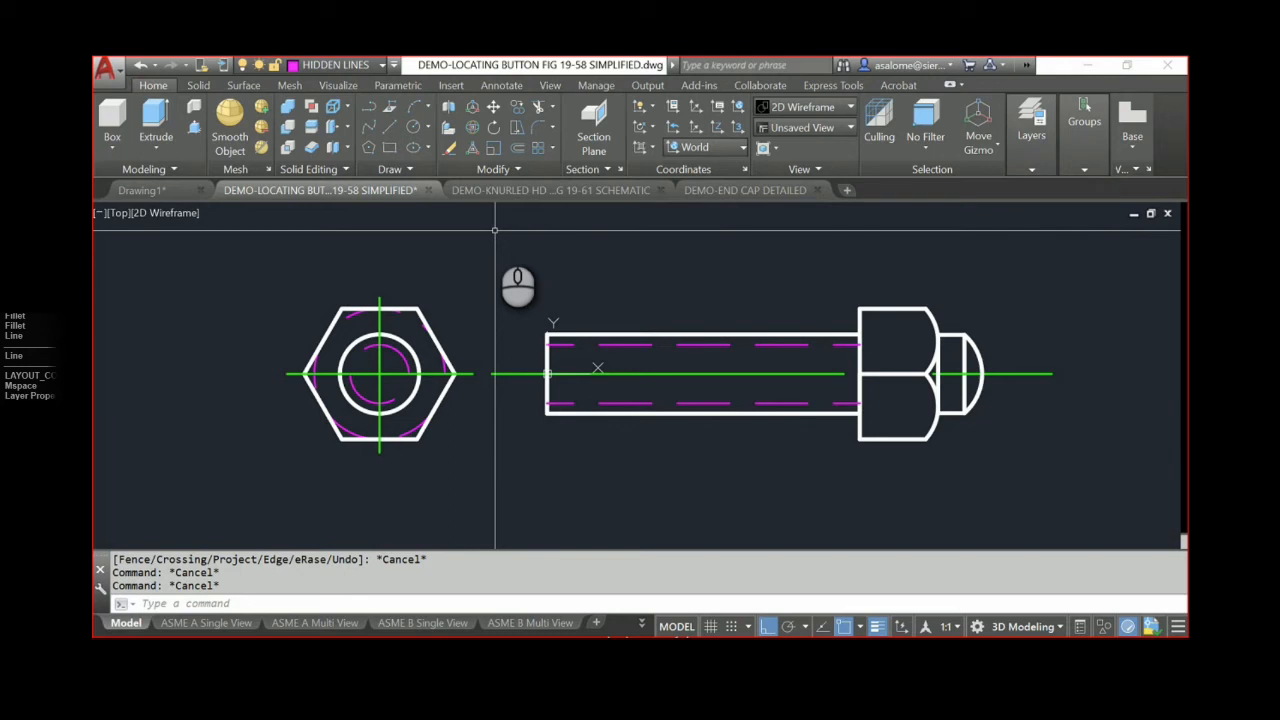
- Examine the dashed inner circle inside the solid circle of the hexagonal end view
{"action": "left_click", "coordinate": [634, 320]}
{"action": "left_click", "coordinate": [625, 343]}
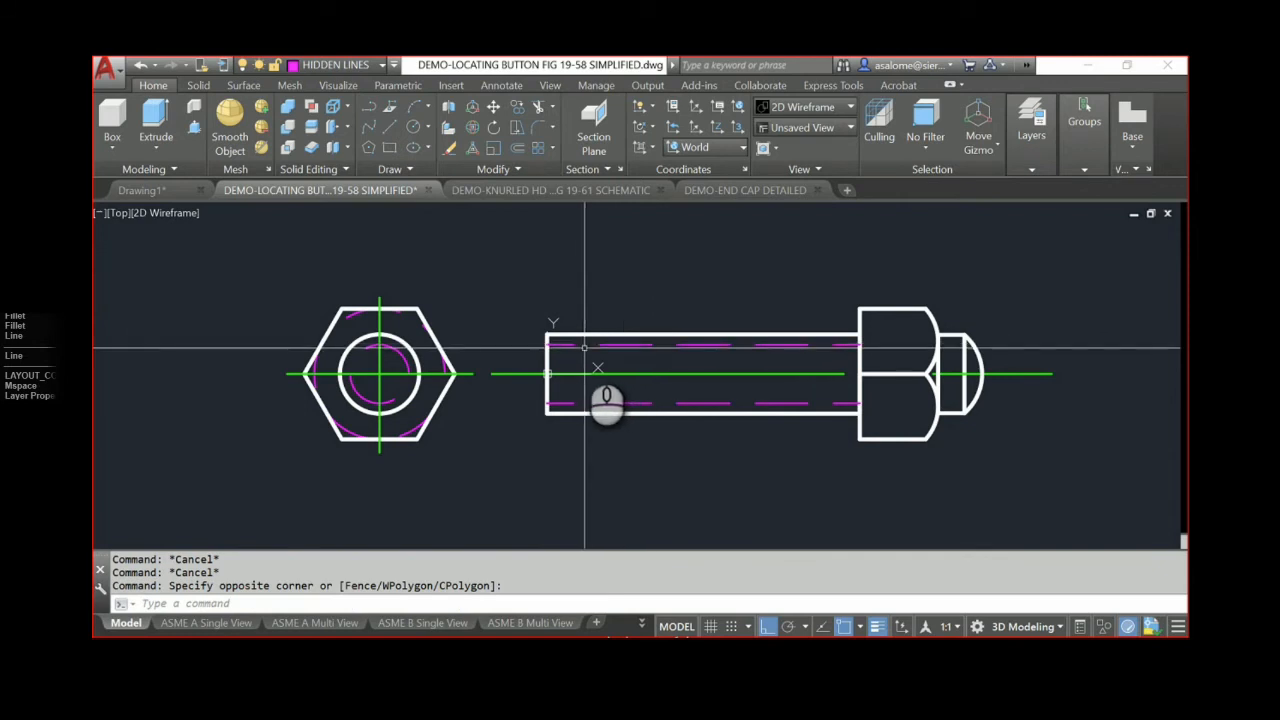
{"action": "left_click", "coordinate": [396, 350]}
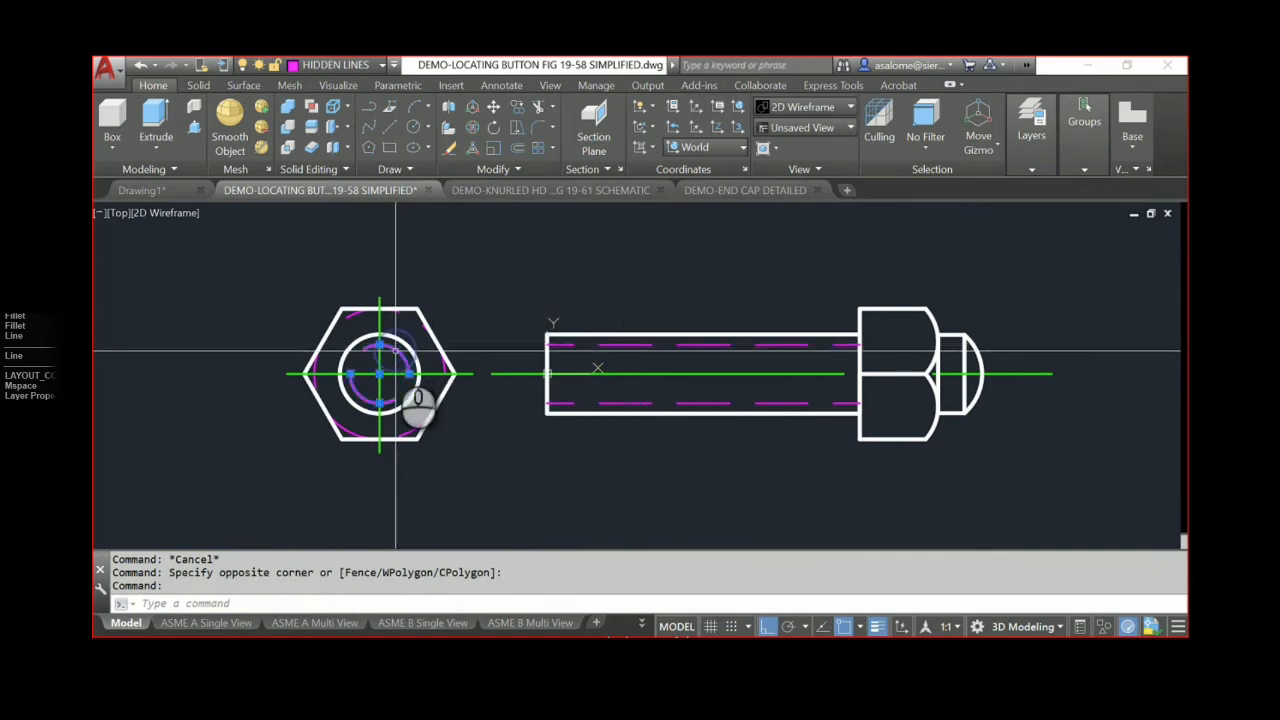
{"action": "key", "text": "Escape"}
{"action": "key", "text": "Escape"}
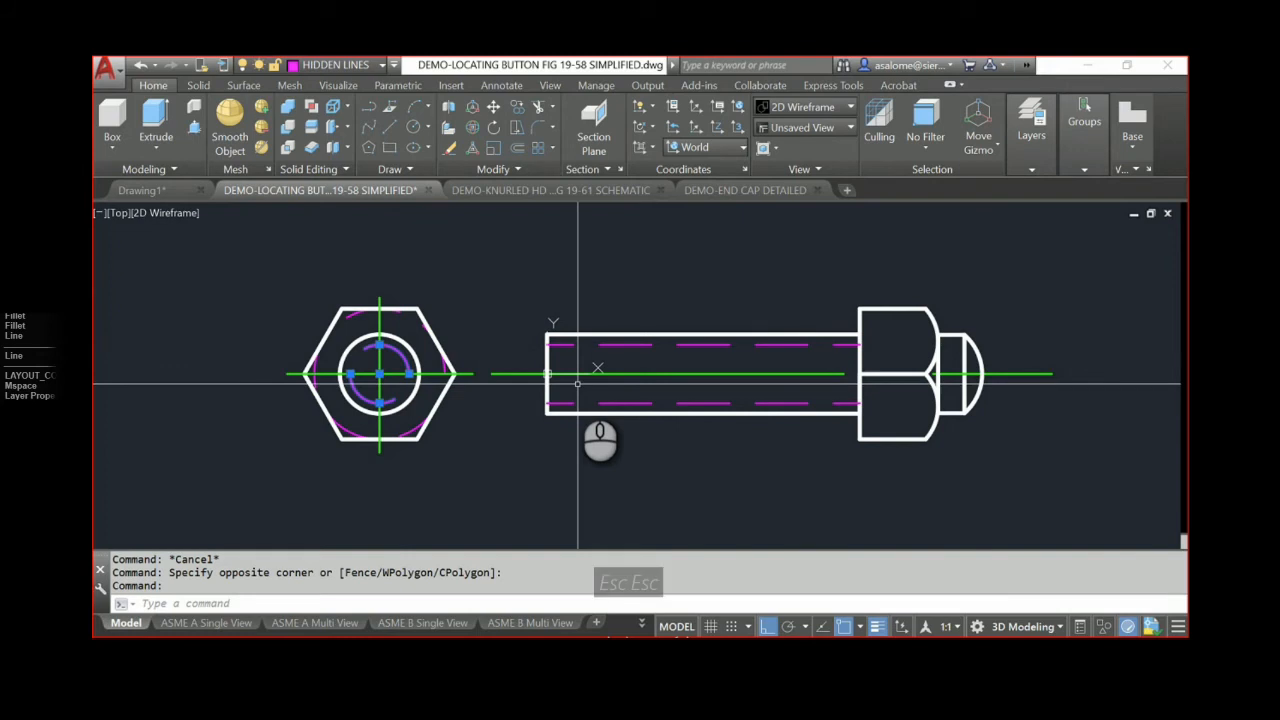
{"action": "scroll", "coordinate": [438, 330], "scroll_direction": "up", "scroll_amount": 3}
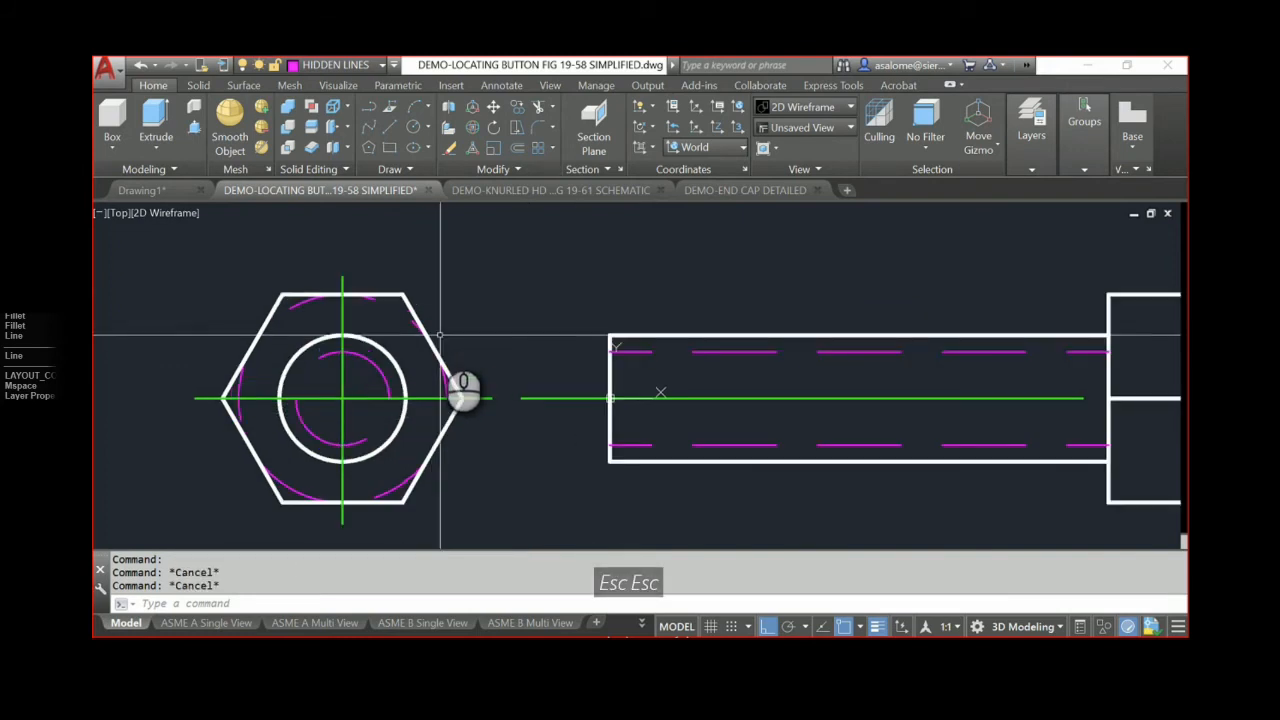
{"action": "mouse_move", "coordinate": [443, 329]}
{"action": "middle_mouse_down"}
{"action": "mouse_move", "coordinate": [537, 326]}
{"action": "mouse_move", "coordinate": [538, 310]}
{"action": "middle_mouse_up"}
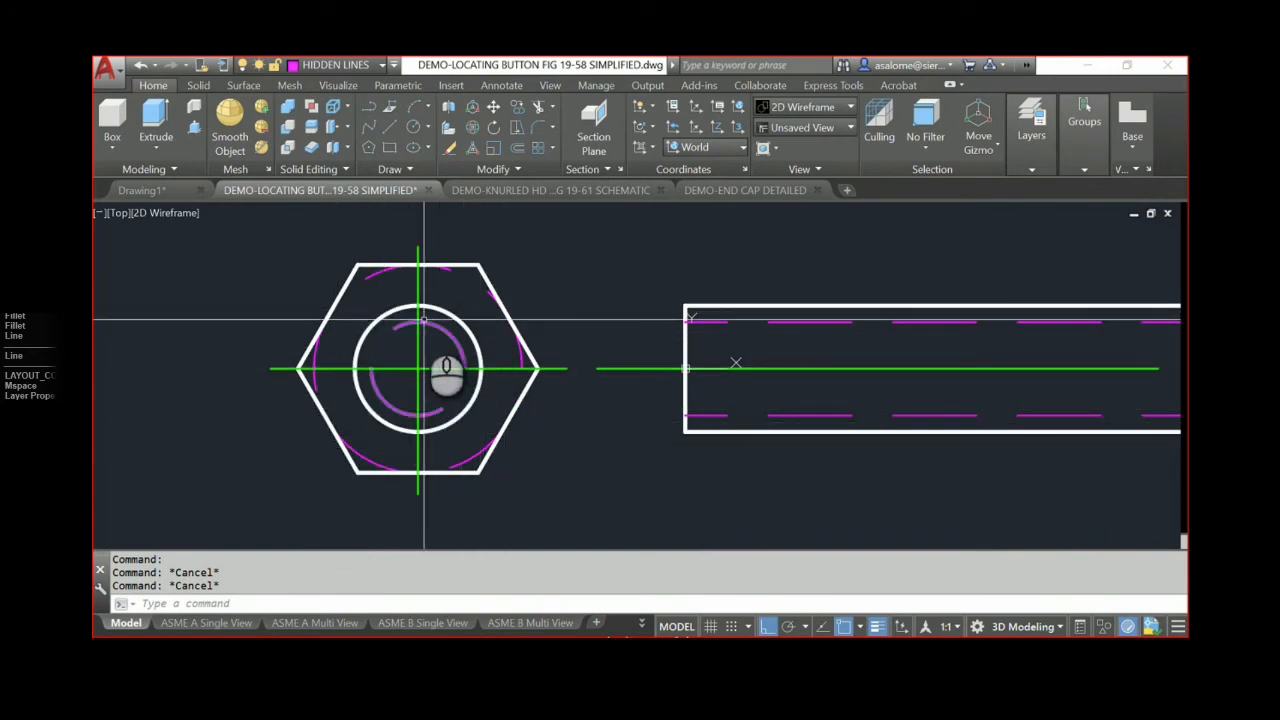
{"action": "mouse_move", "coordinate": [424, 320]}
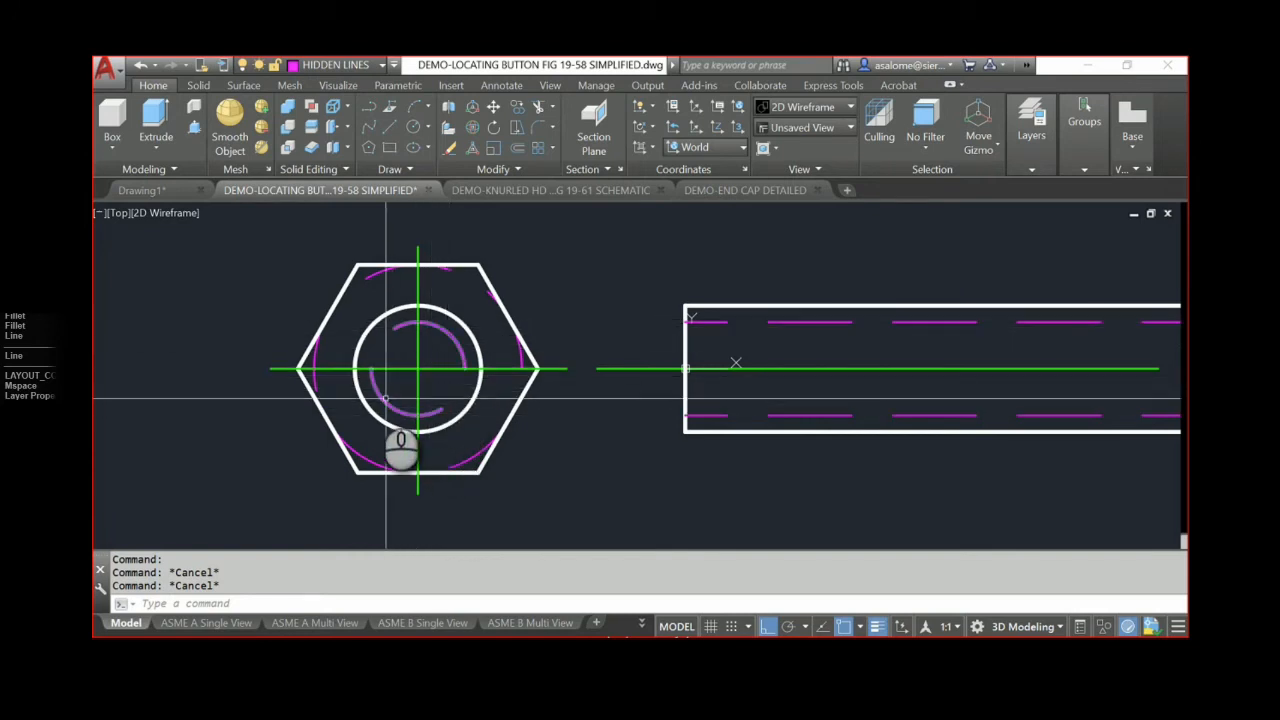
{"action": "mouse_move", "coordinate": [378, 390]}
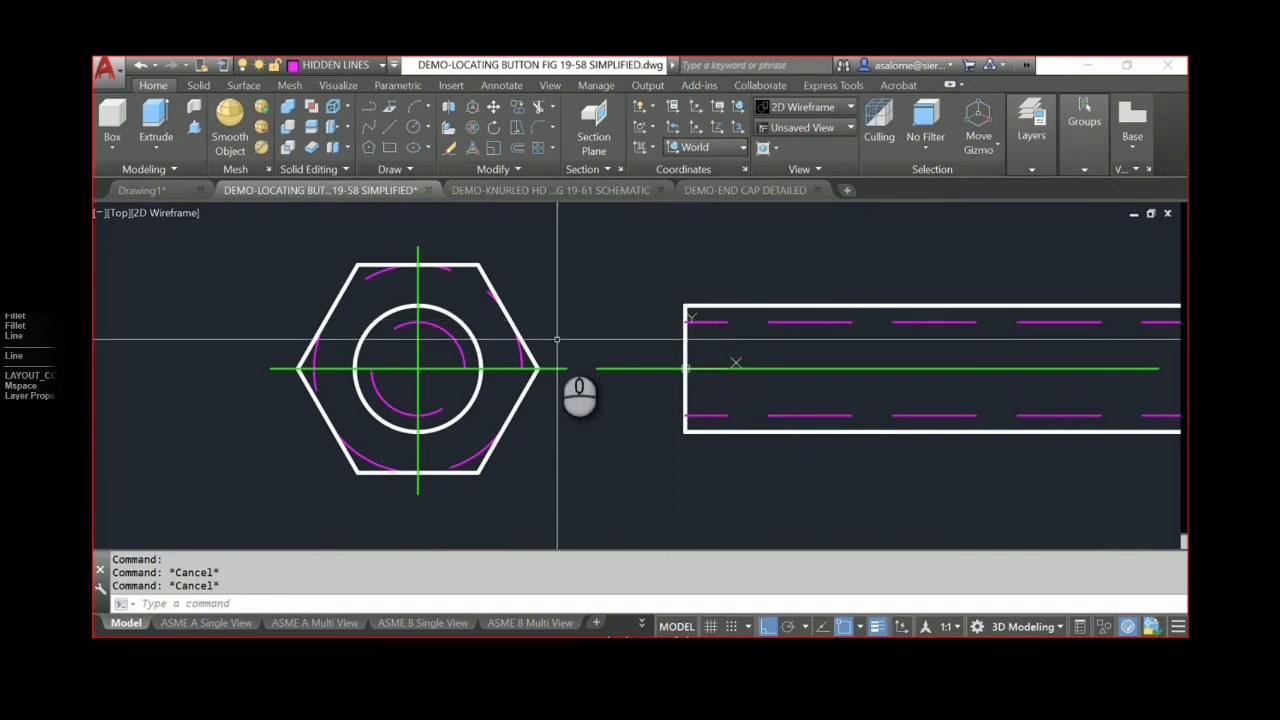
- Compare the end view's dashed inner circle with the two dashed thread lines in the side view
{"action": "left_click", "coordinate": [446, 334]}
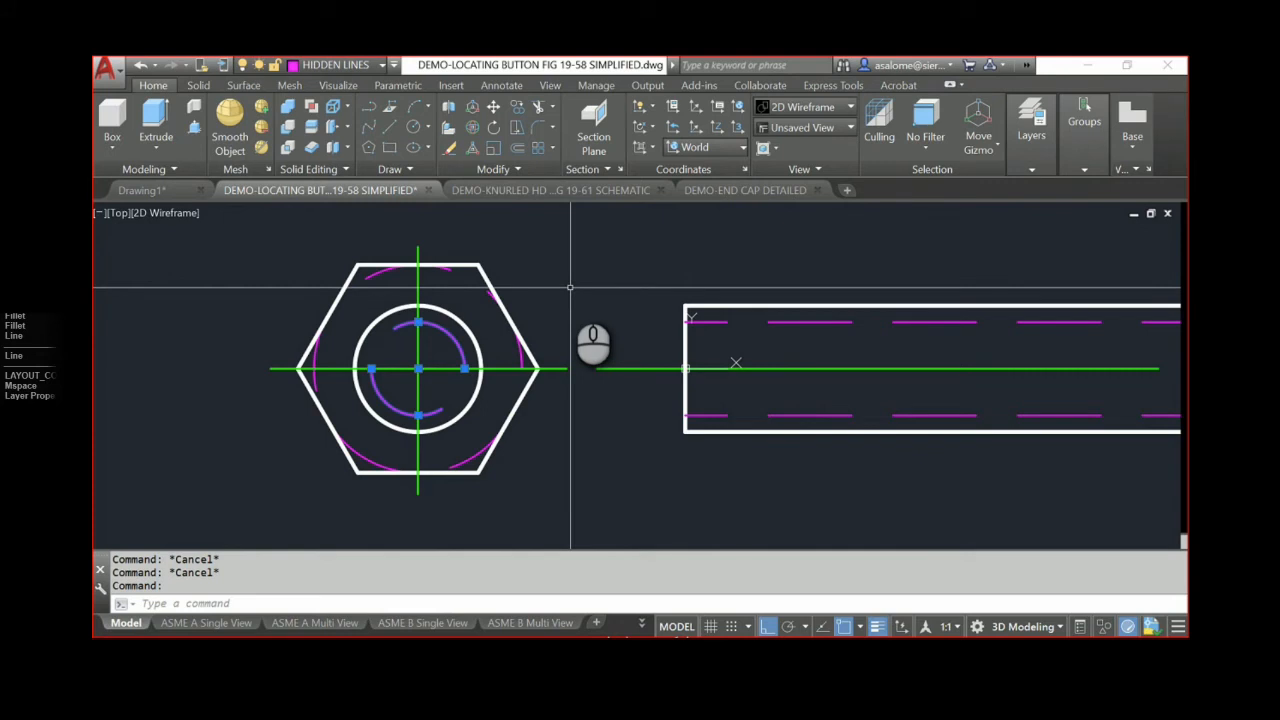
{"action": "left_click", "coordinate": [706, 322]}
{"action": "left_click", "coordinate": [708, 416]}
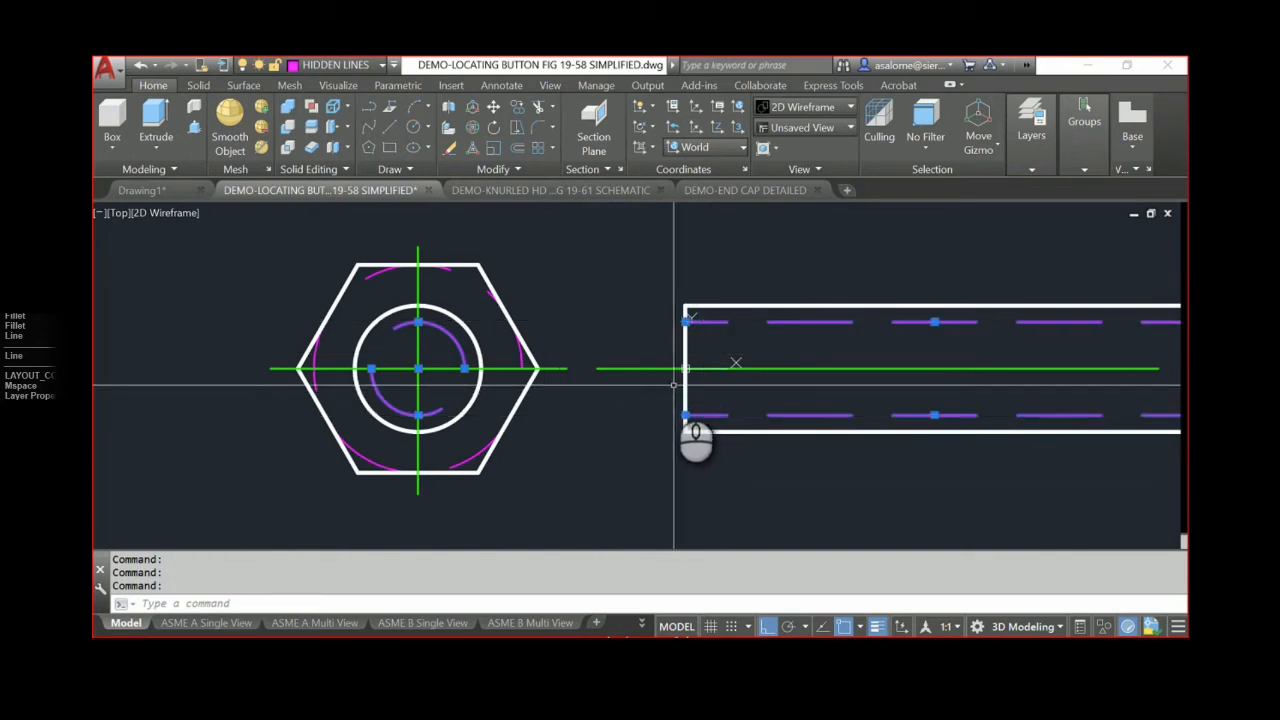
{"action": "key", "text": "Escape"}
{"action": "key", "text": "Escape"}
{"action": "key", "text": "Escape"}
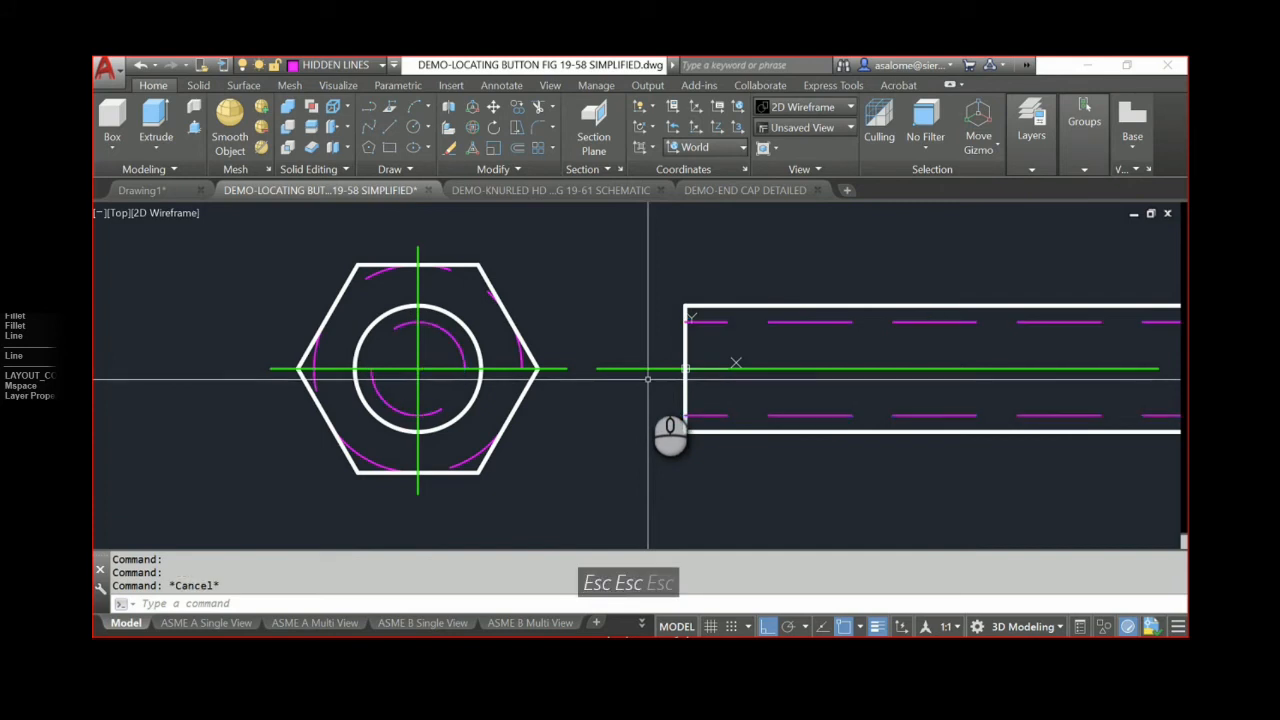
{"action": "scroll", "coordinate": [636, 378], "scroll_direction": "down", "scroll_amount": 5}
{"action": "middle_click_drag", "start_coordinate": [636, 378], "coordinate": [491, 382]}
{"action": "scroll", "coordinate": [536, 381], "scroll_direction": "up", "scroll_amount": 3}
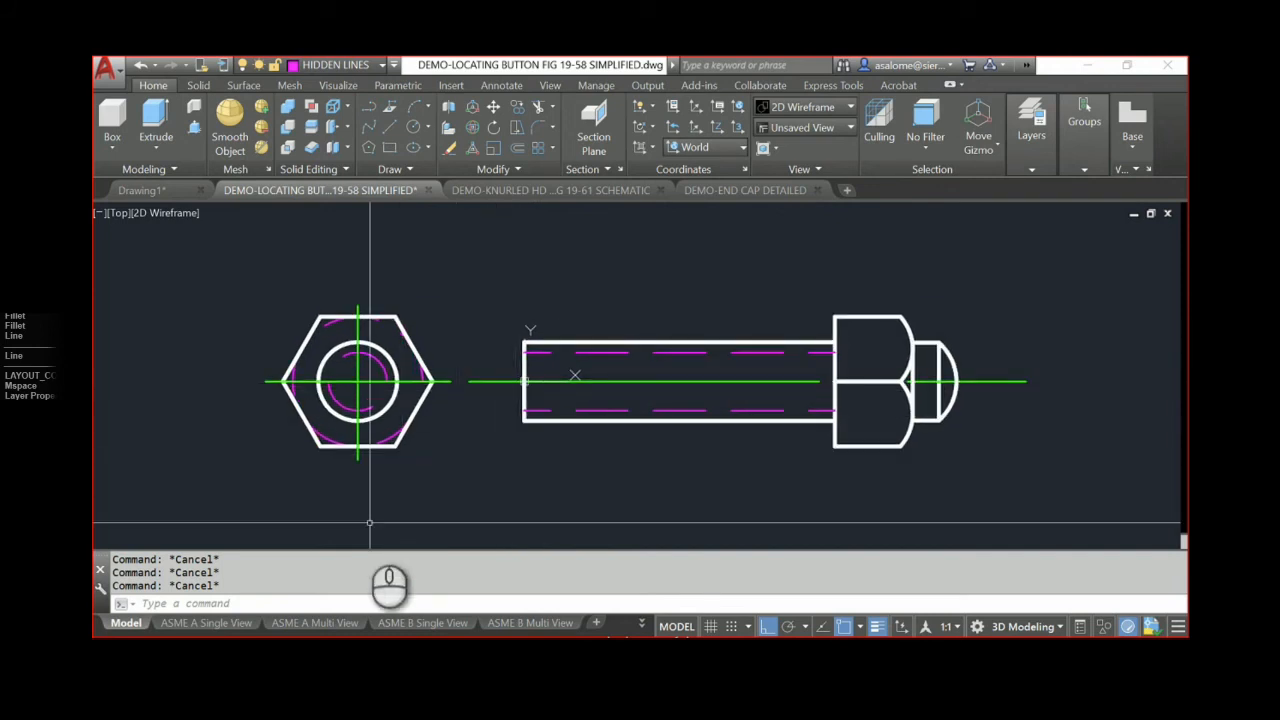
- Open the ASME A Single View layout and activate model space inside its viewport
{"action": "mouse_move", "coordinate": [270, 626]}
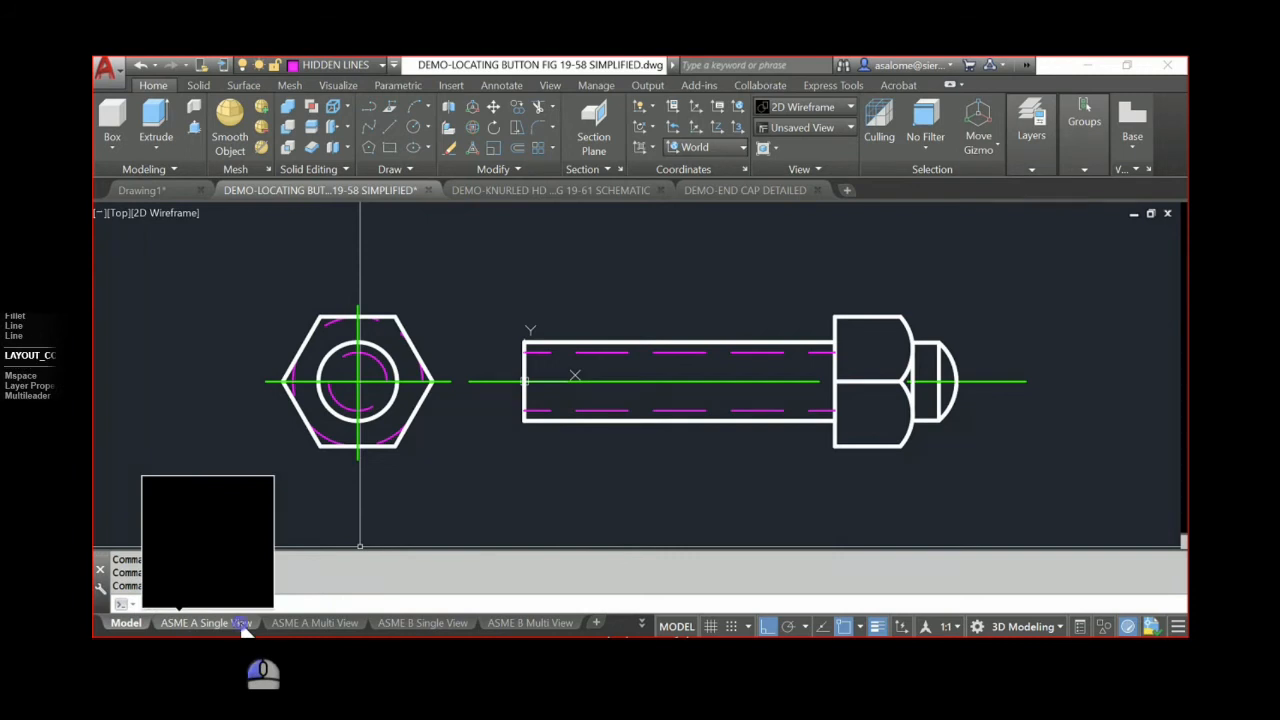
{"action": "left_click", "coordinate": [238, 623]}
{"action": "scroll", "coordinate": [553, 366], "scroll_direction": "up", "scroll_amount": 3}
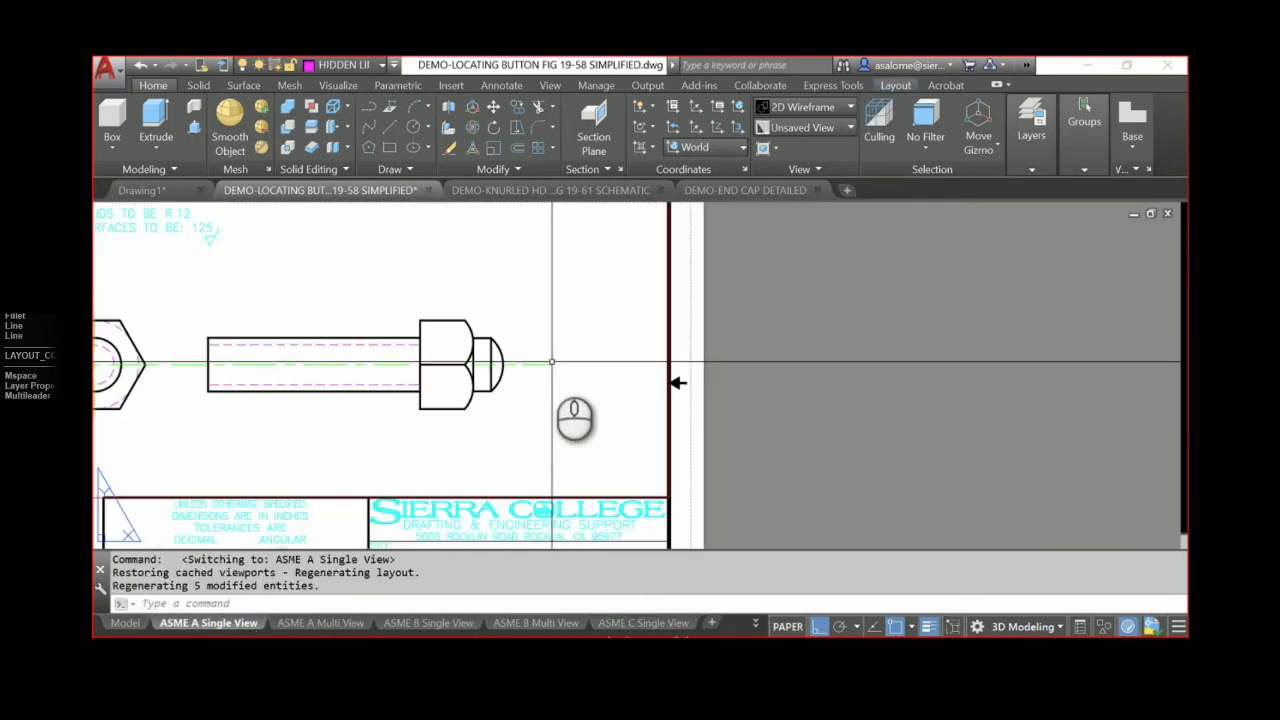
{"action": "middle_click_drag", "start_coordinate": [733, 368], "coordinate": [962, 296]}
{"action": "double_click", "coordinate": [743, 380]}
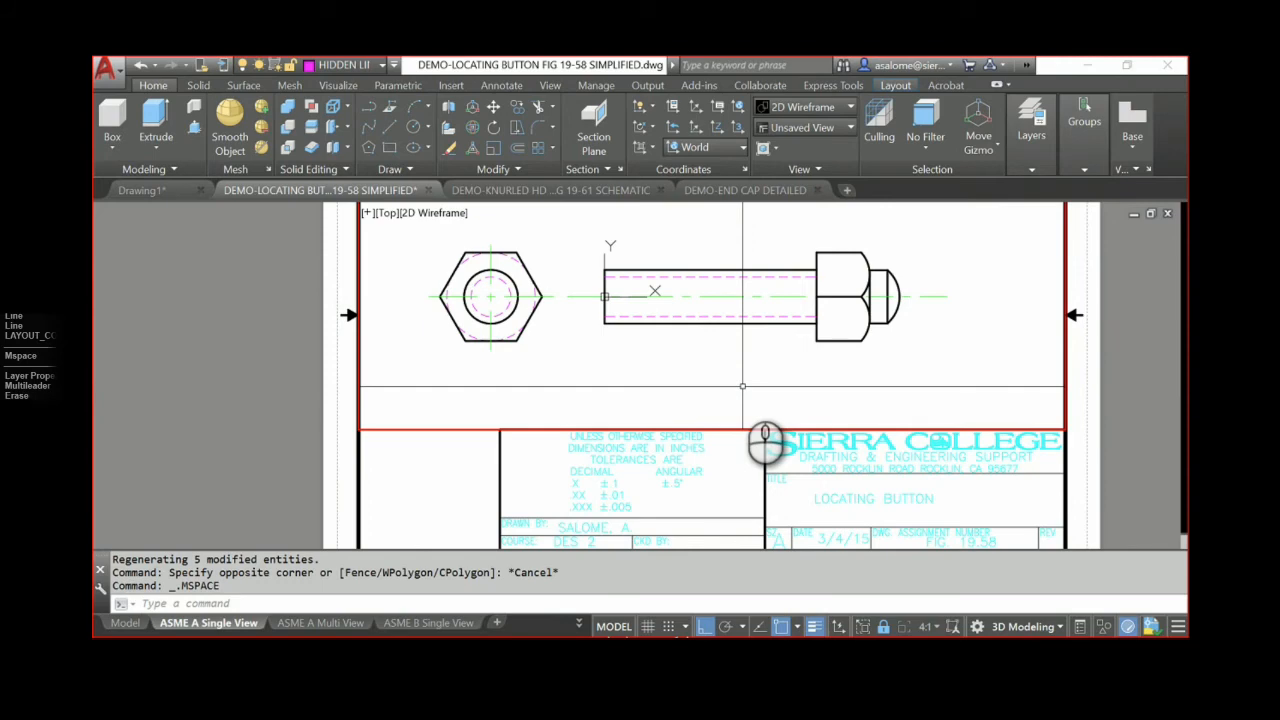
- Examine the dashed thread lines and dashed thread circle of both views at the layout's scale
{"action": "middle_click_drag", "start_coordinate": [664, 360], "coordinate": [656, 412]}
{"action": "scroll", "coordinate": [577, 322], "scroll_direction": "up", "scroll_amount": 2}
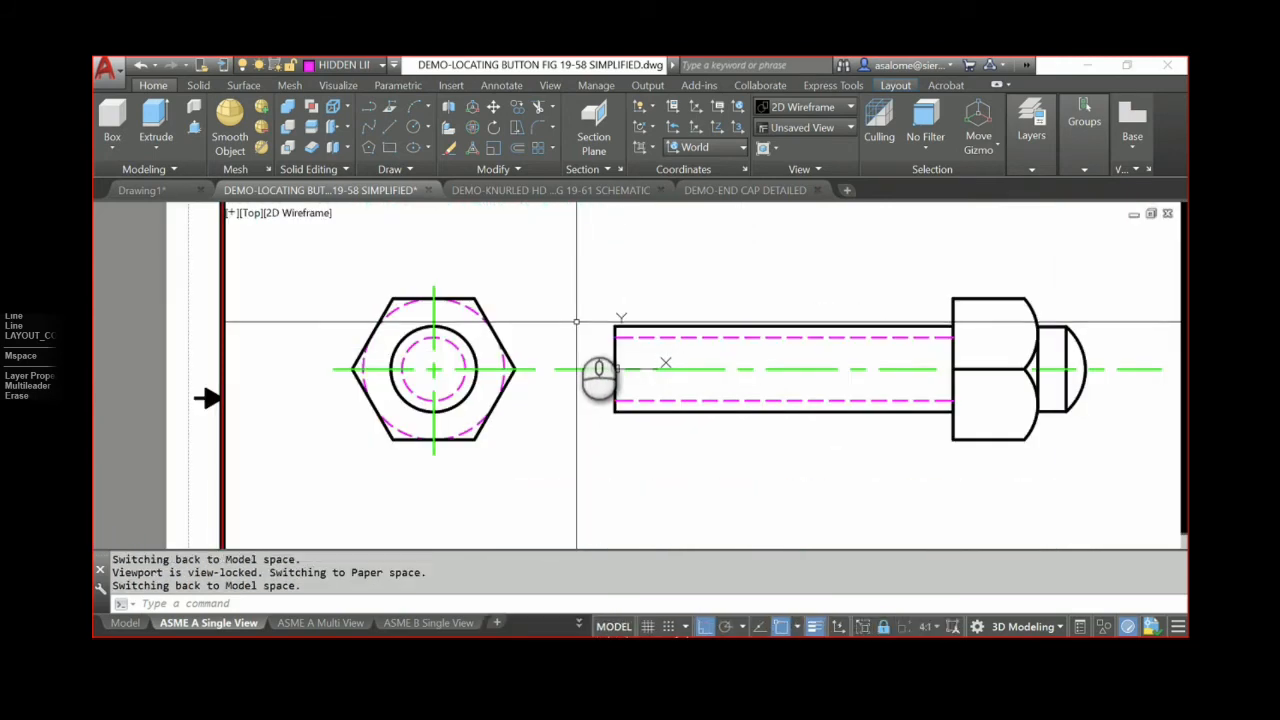
{"action": "scroll", "coordinate": [576, 322], "scroll_direction": "up", "scroll_amount": 2}
{"action": "middle_click_drag", "start_coordinate": [576, 322], "coordinate": [504, 238]}
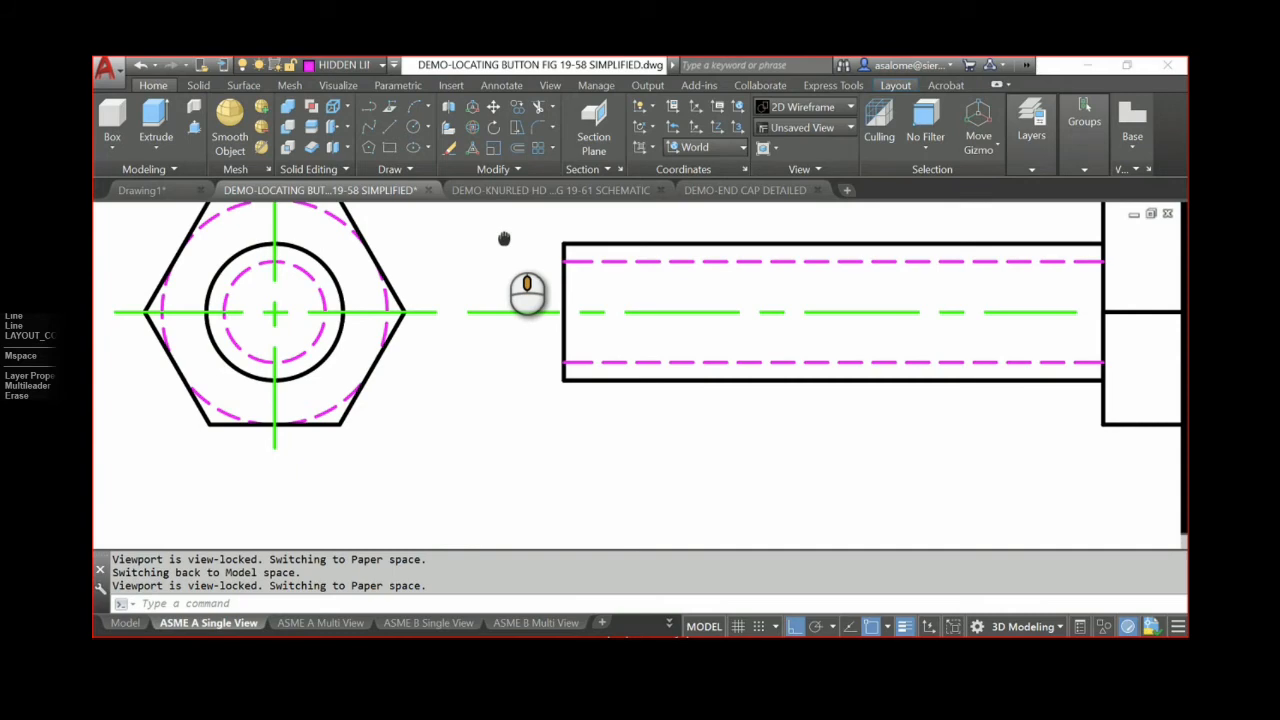
{"action": "middle_click_drag", "start_coordinate": [504, 238], "coordinate": [504, 237]}
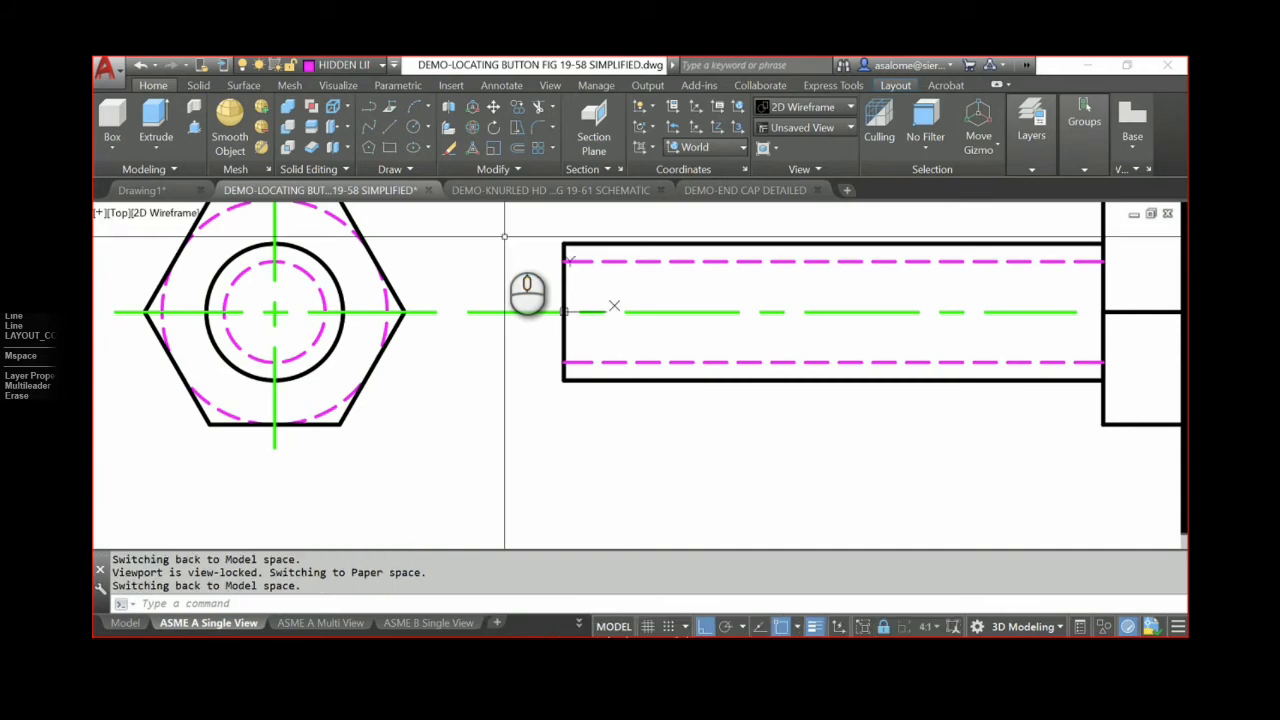
{"action": "scroll", "coordinate": [505, 237], "scroll_direction": "down", "scroll_amount": 2}
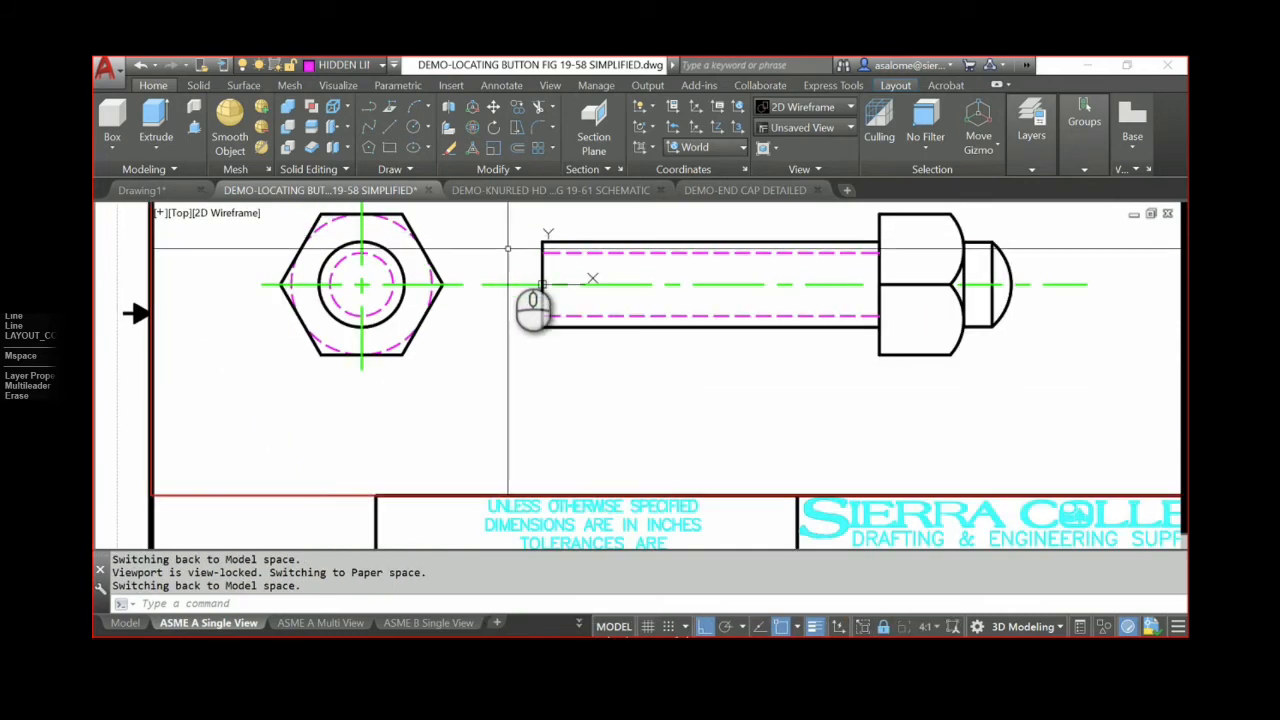
{"action": "scroll", "coordinate": [512, 255], "scroll_direction": "up", "scroll_amount": 2}
{"action": "mouse_move", "coordinate": [510, 252]}
{"action": "middle_mouse_down"}
{"action": "mouse_move", "coordinate": [520, 297]}
{"action": "mouse_move", "coordinate": [543, 306]}
{"action": "middle_mouse_up"}
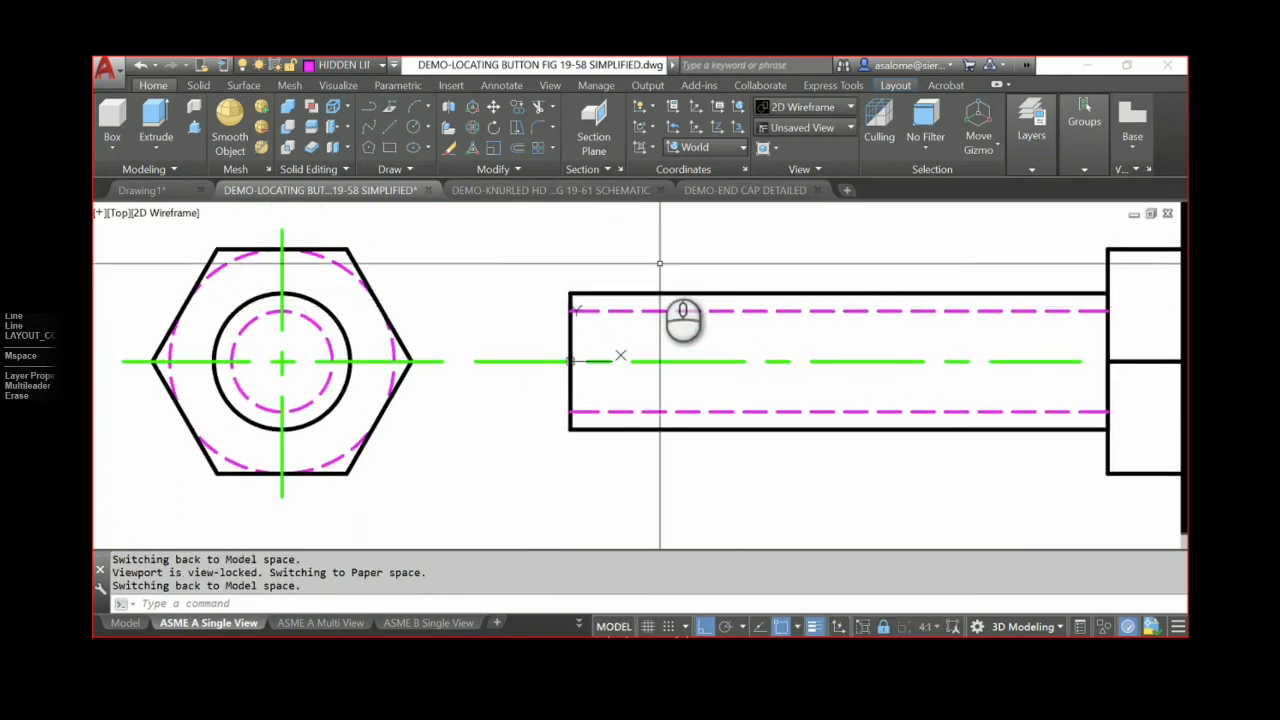
- Thaw the DIMENSIONS layer and make it the current layer
{"action": "left_click", "coordinate": [384, 63]}
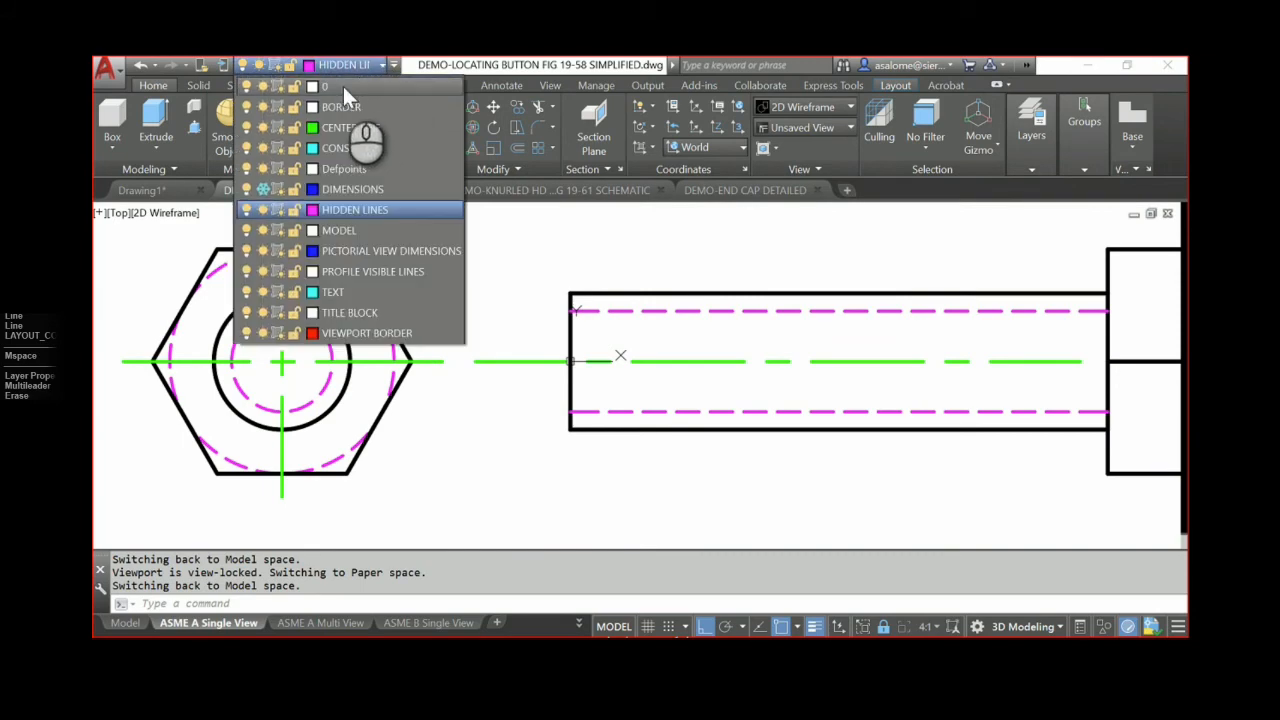
{"action": "left_click", "coordinate": [263, 189]}
{"action": "left_click", "coordinate": [499, 472]}
{"action": "mouse_move", "coordinate": [580, 451]}
{"action": "middle_mouse_down"}
{"action": "mouse_move", "coordinate": [571, 314]}
{"action": "mouse_move", "coordinate": [585, 315]}
{"action": "middle_mouse_up"}
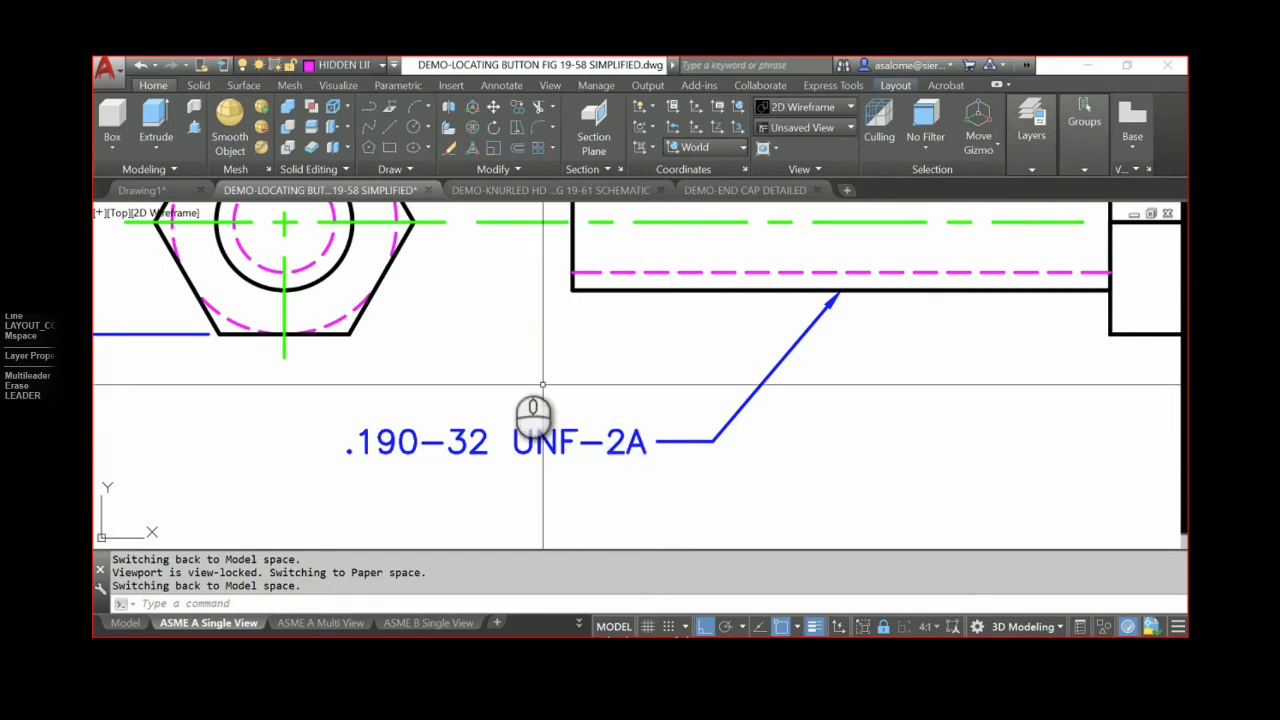
{"action": "left_click", "coordinate": [381, 66]}
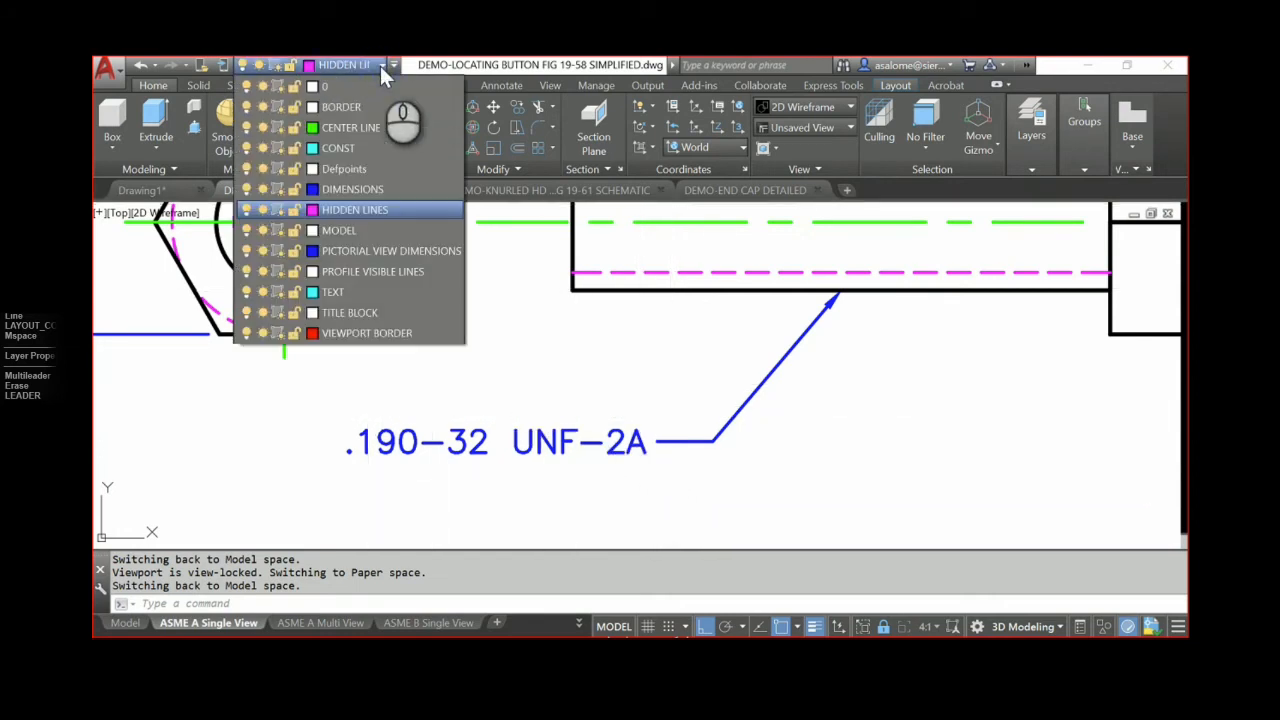
{"action": "left_click", "coordinate": [341, 190]}
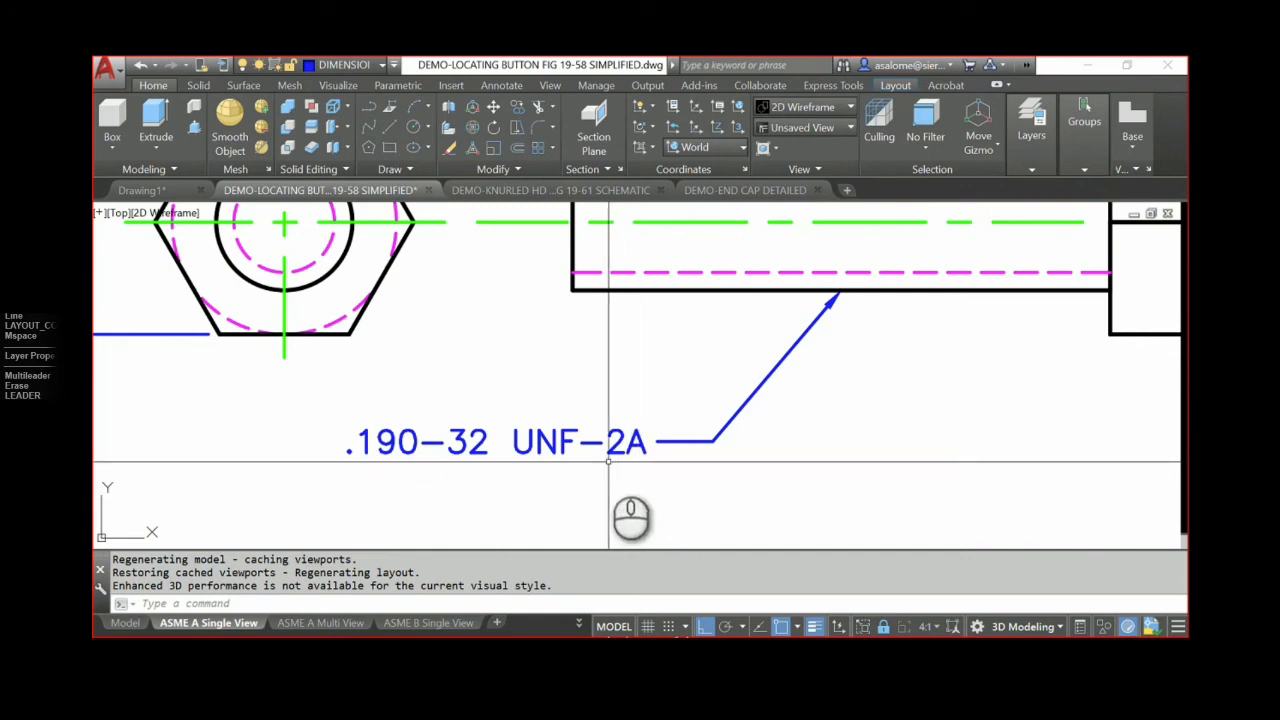
- Place a multileader with its arrowhead on the nearest point of the shank's lower edge and an angled line to a landing below, ortho off
{"action": "left_click", "coordinate": [501, 85]}
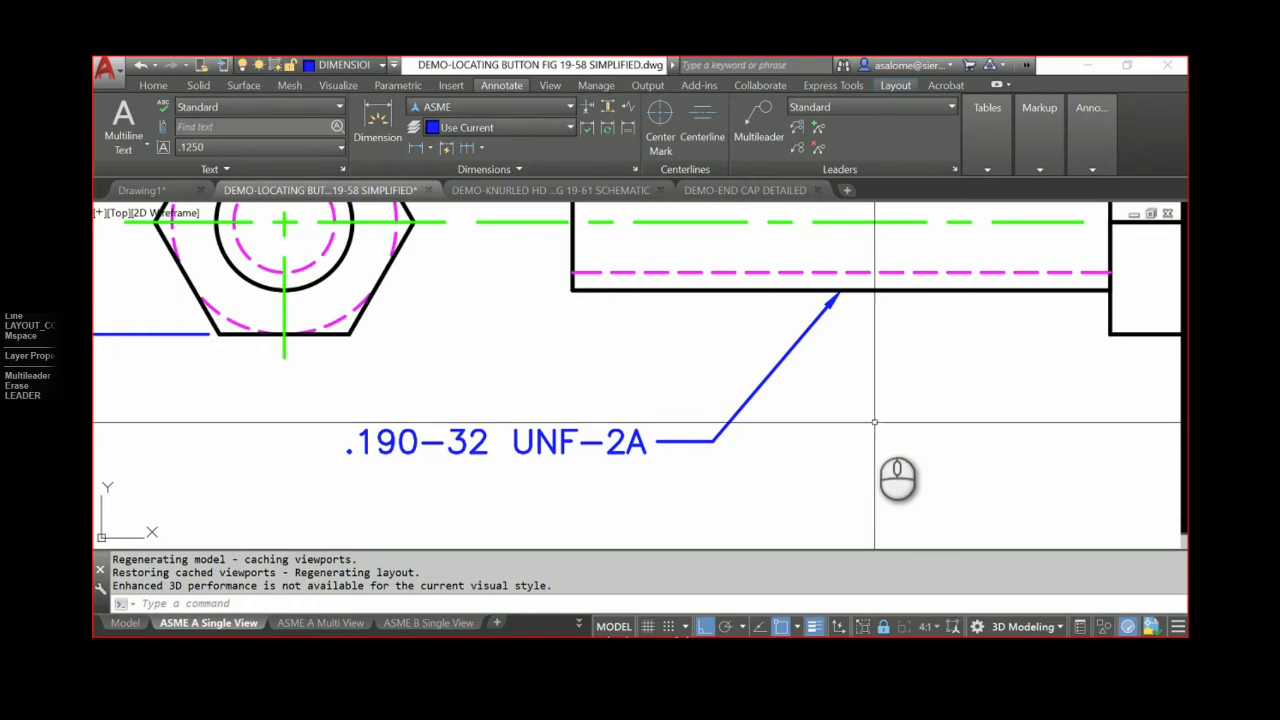
{"action": "left_click", "coordinate": [763, 125]}
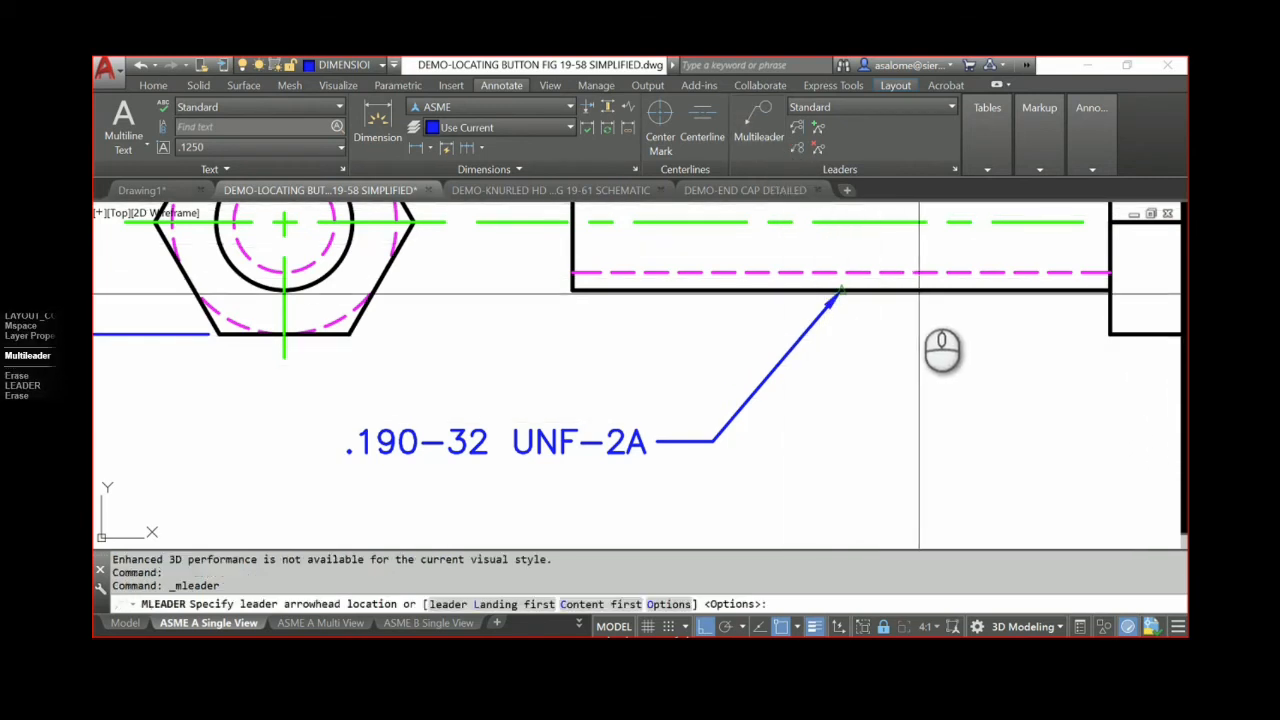
{"action": "type", "text": "N"}
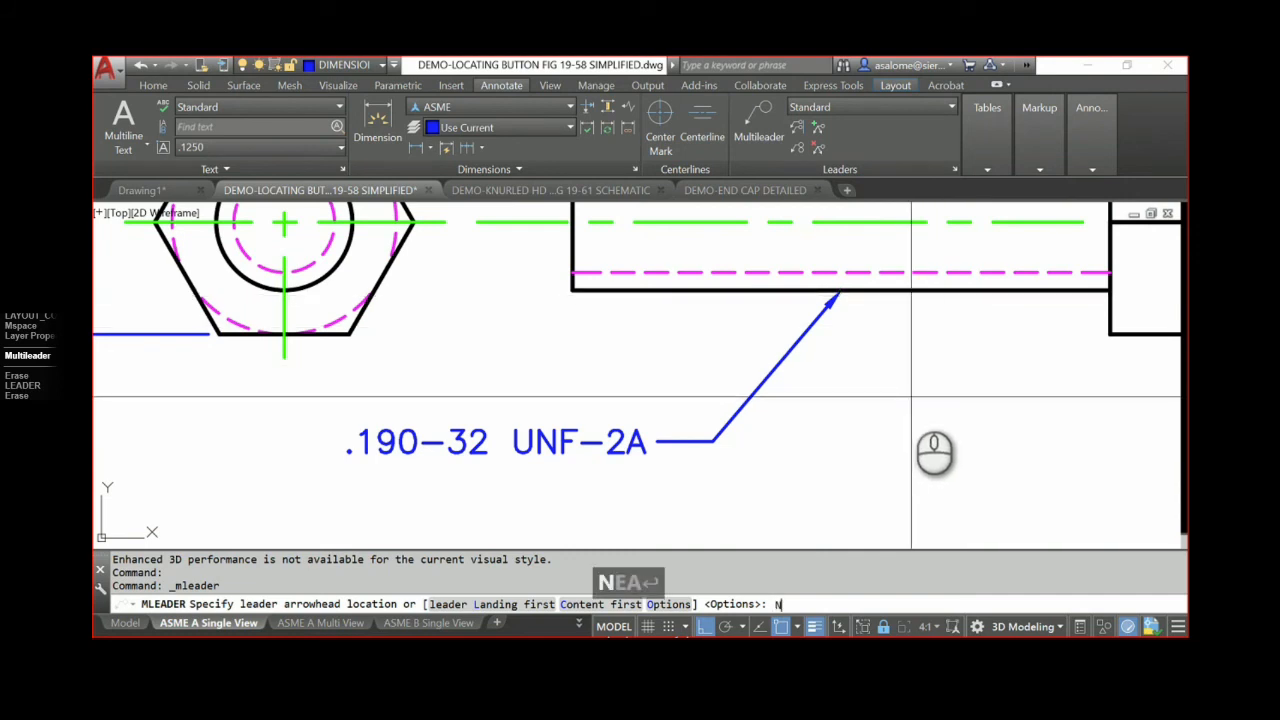
{"action": "type", "text": "EA"}
{"action": "key", "text": "Return"}
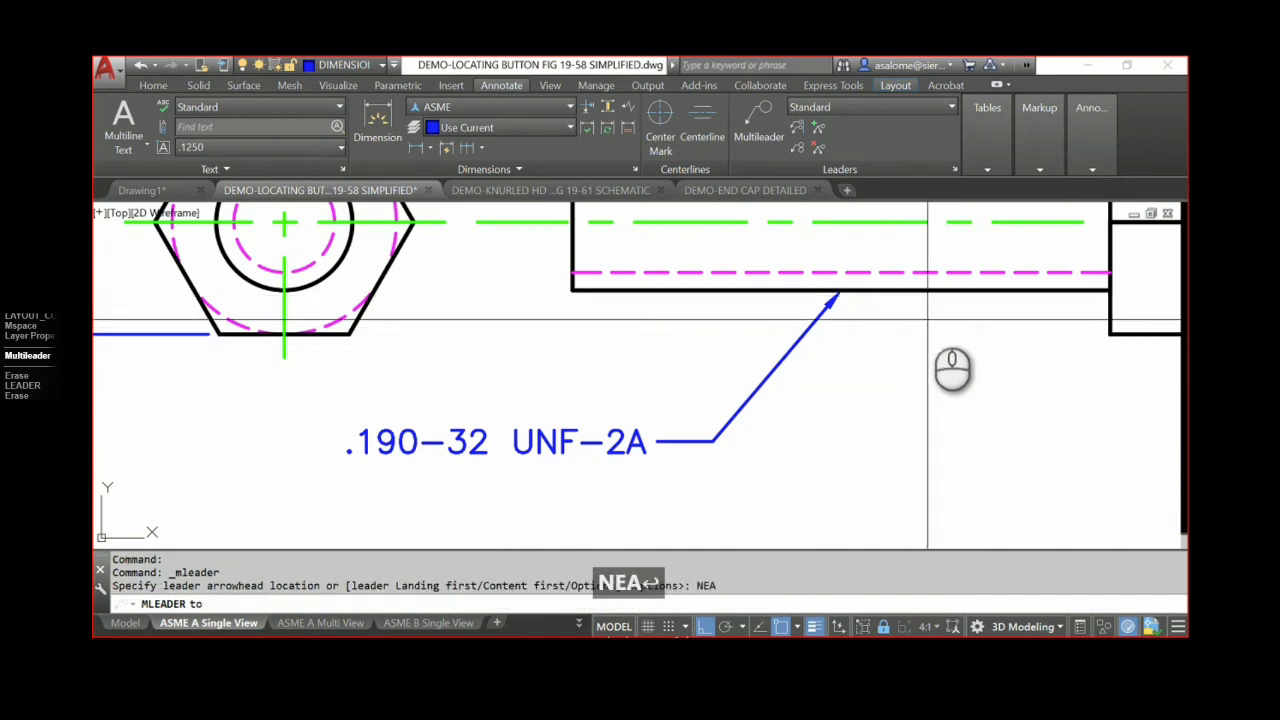
{"action": "left_click", "coordinate": [940, 290]}
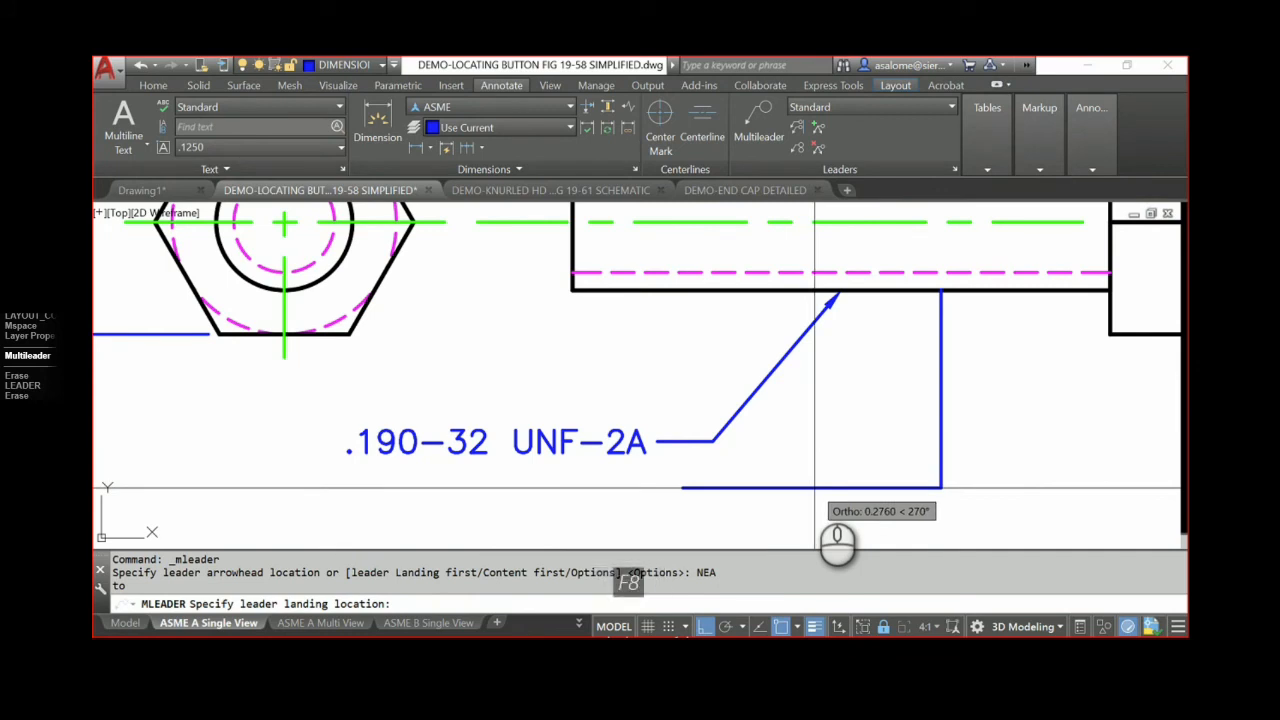
{"action": "key", "text": "F8"}
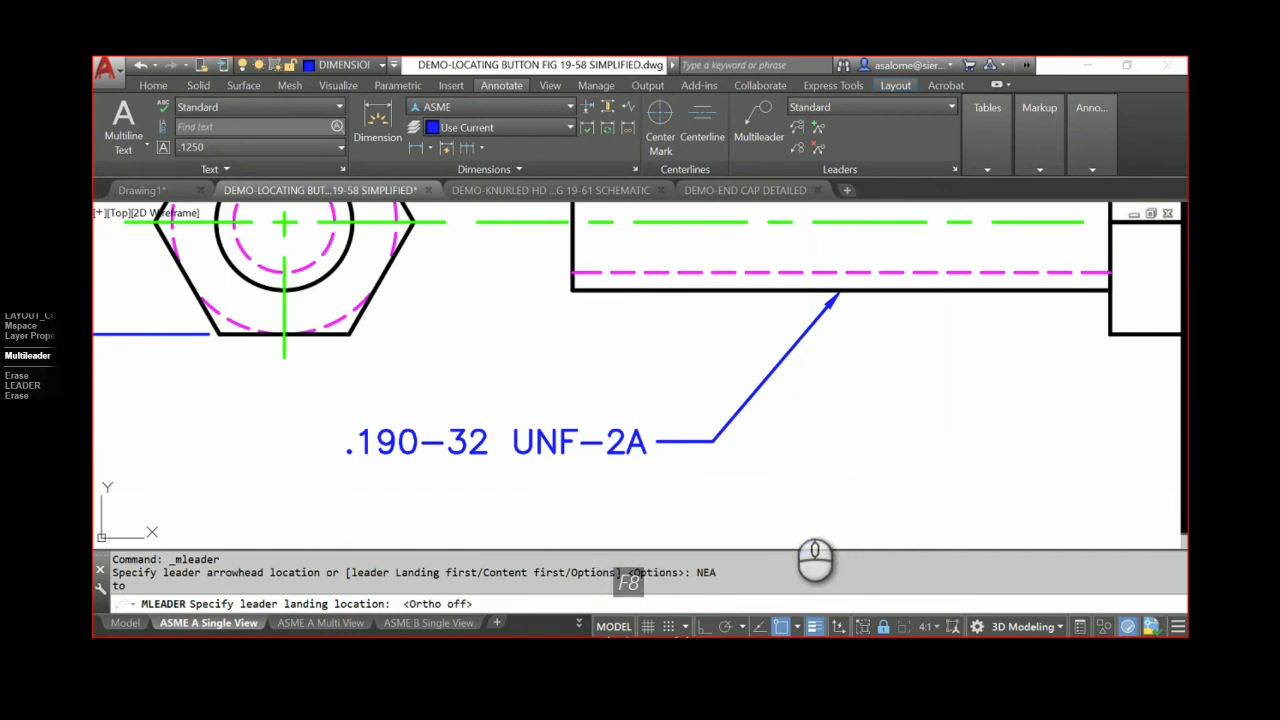
{"action": "left_click", "coordinate": [792, 502]}
- Enter the thread note .190-32 UNF-2A as the multileader's text and close the text editor
{"action": "type", "text": ".190"}
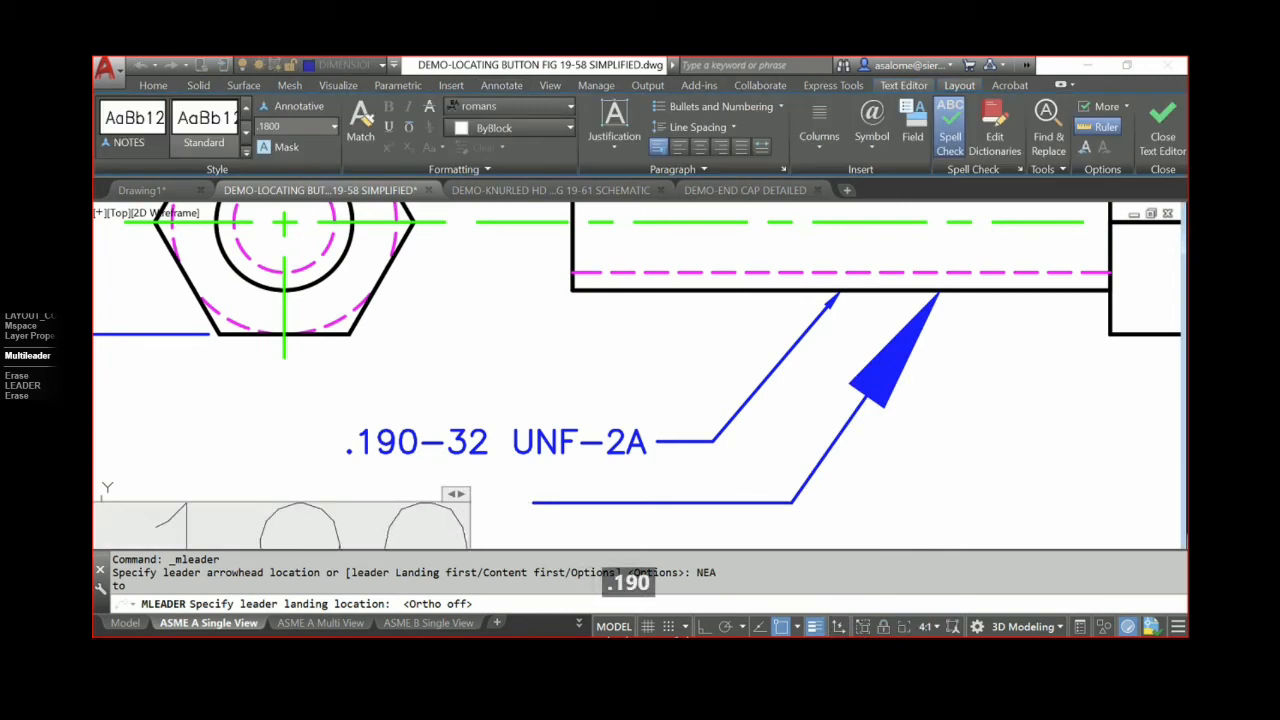
{"action": "type", "text": "-"}
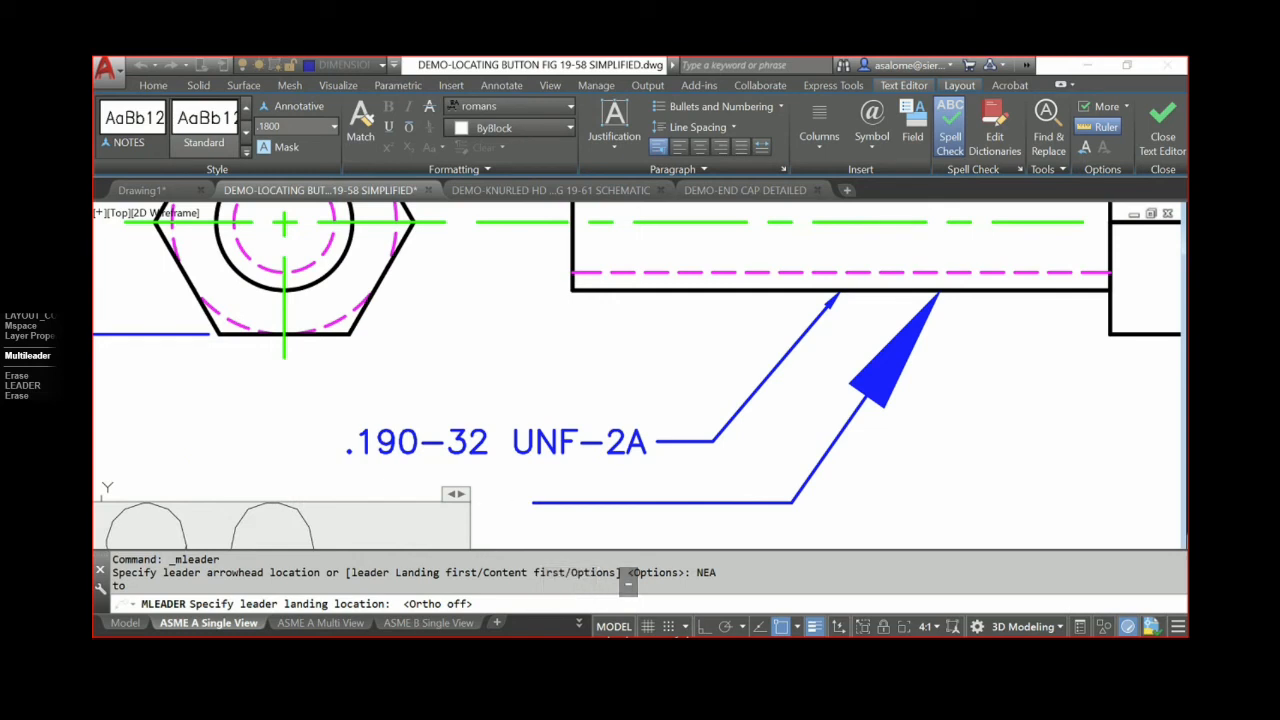
{"action": "type", "text": "3"}
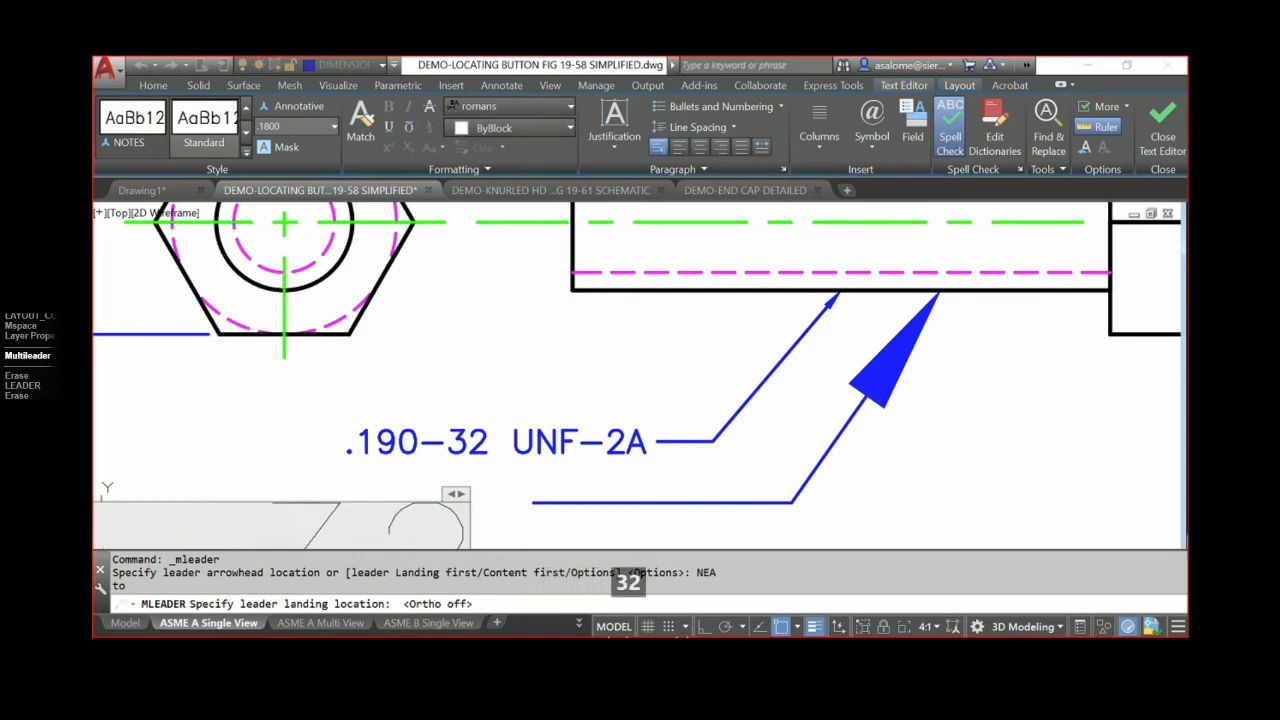
{"action": "type", "text": "2 UNF"}
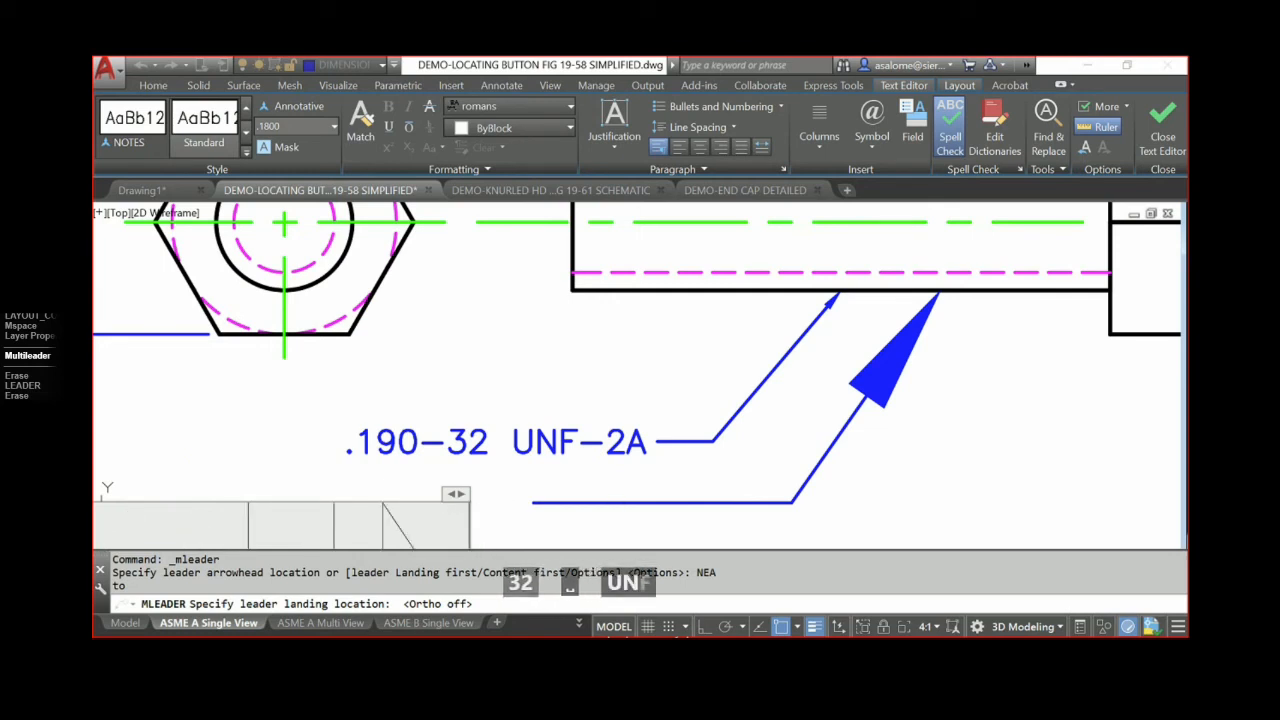
{"action": "type", "text": "-2A"}
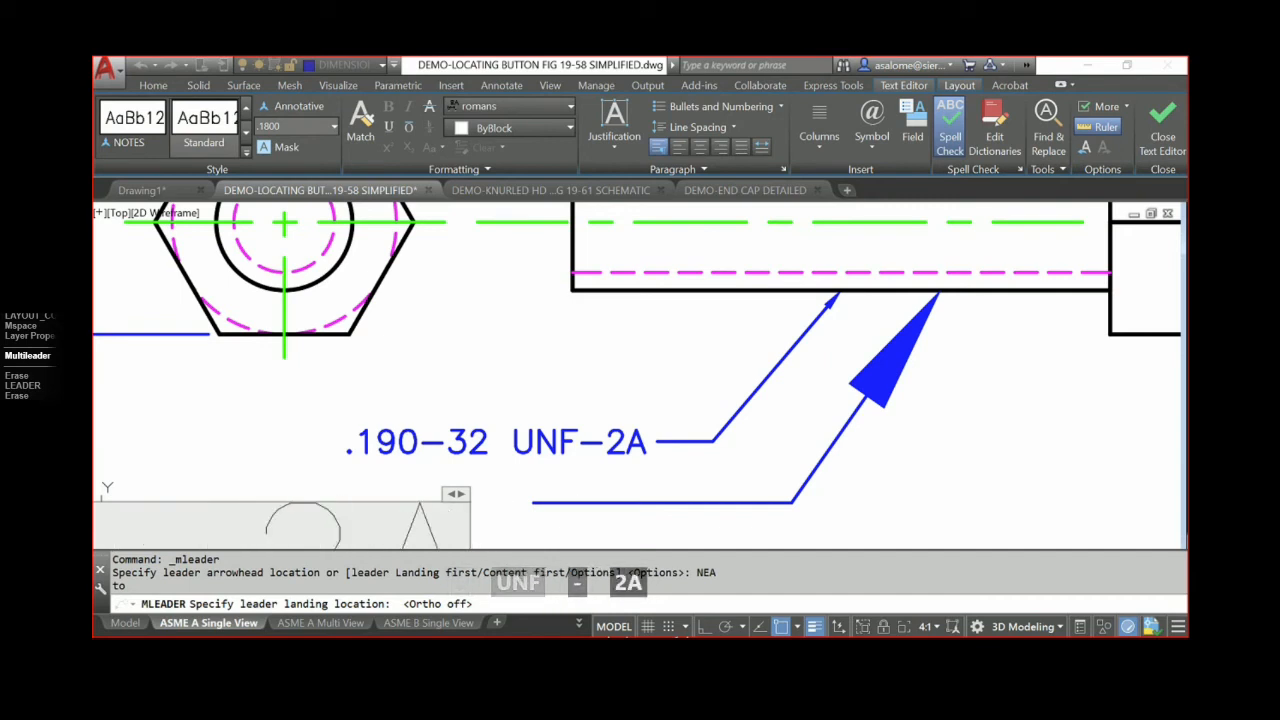
{"action": "key", "text": "Return"}
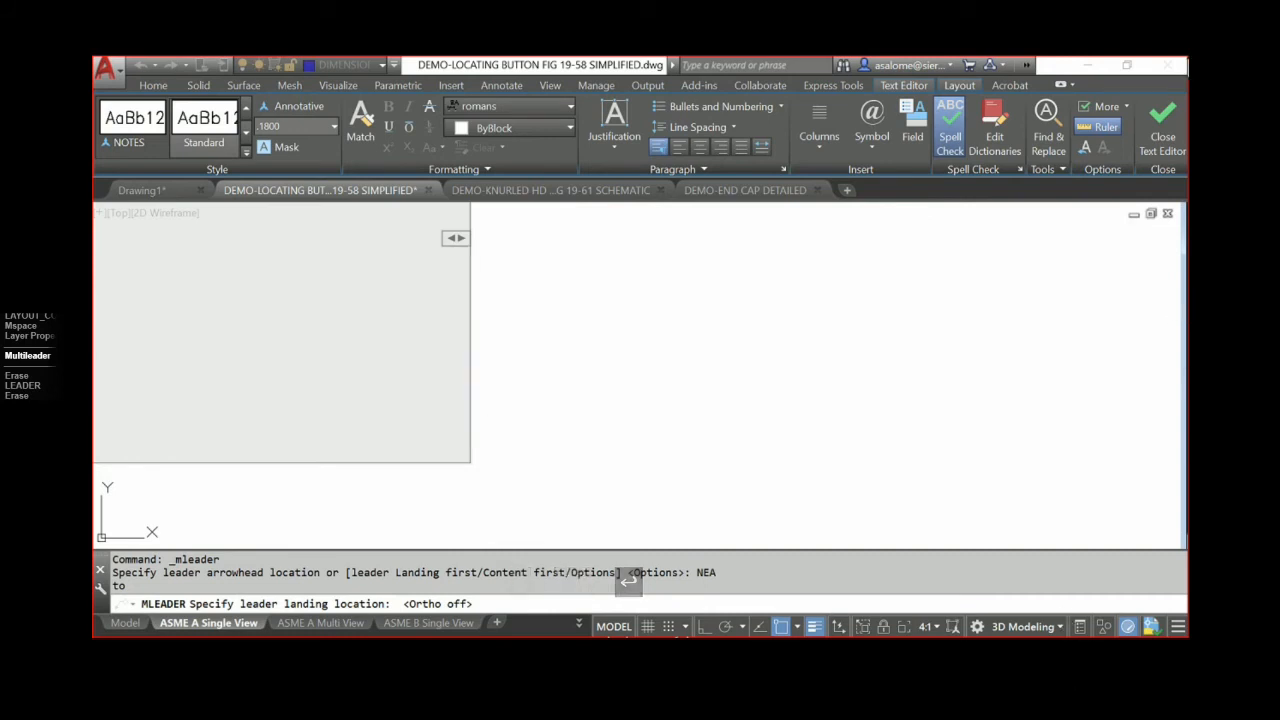
{"action": "left_click", "coordinate": [1162, 130]}
- Erase the newly placed multileader with the oversized arrowhead and text
{"action": "scroll", "coordinate": [640, 449], "scroll_direction": "down", "scroll_amount": 3}
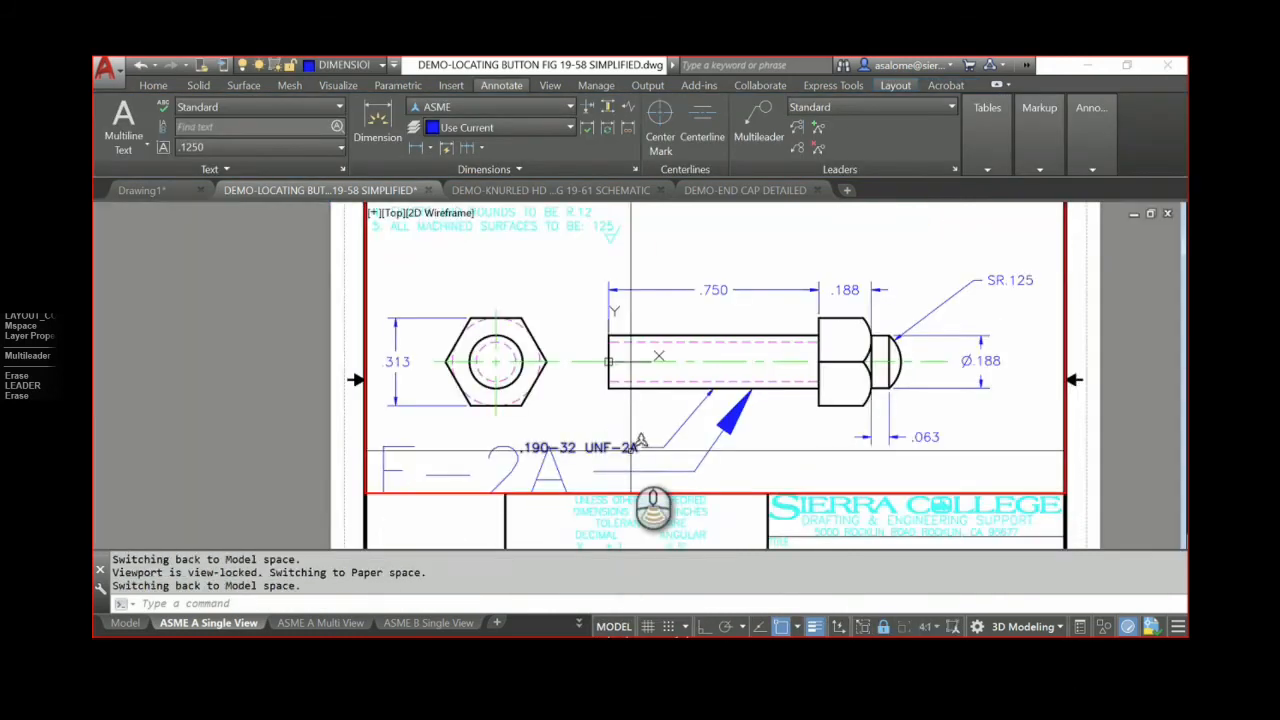
{"action": "scroll", "coordinate": [617, 449], "scroll_direction": "up", "scroll_amount": 1}
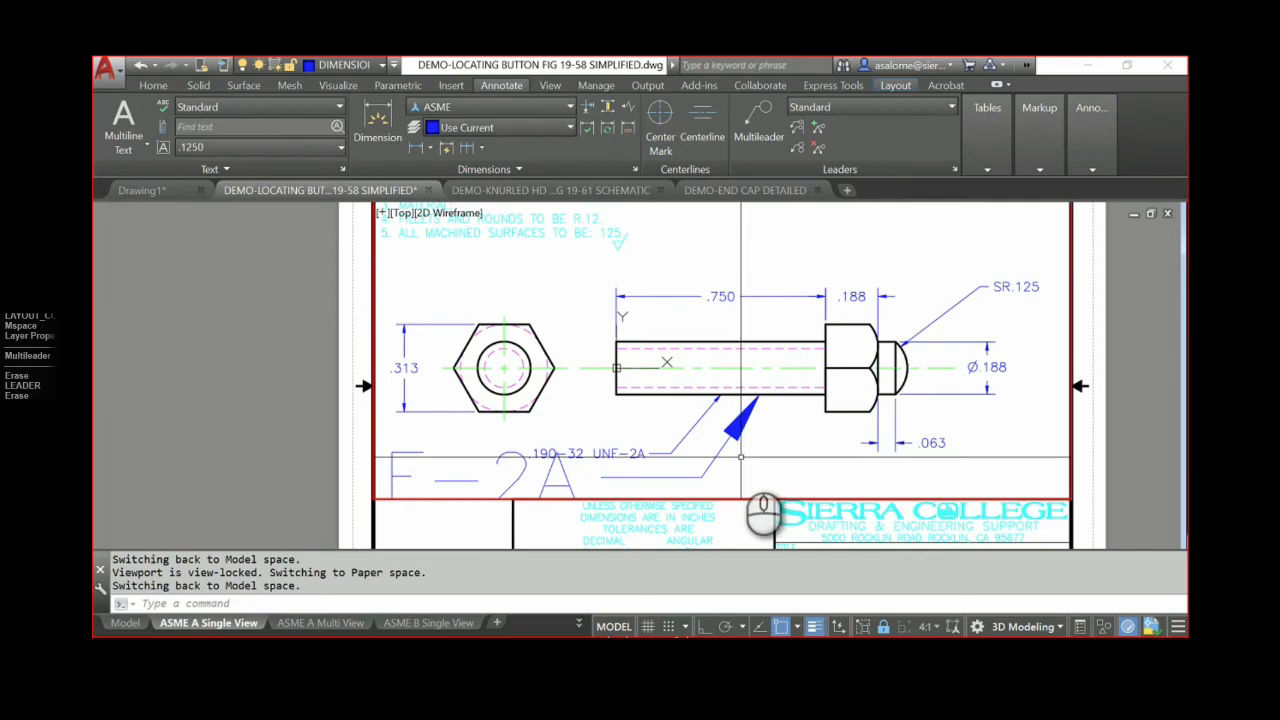
{"action": "scroll", "coordinate": [740, 457], "scroll_direction": "down", "scroll_amount": 2}
{"action": "scroll", "coordinate": [738, 458], "scroll_direction": "up", "scroll_amount": 4}
{"action": "mouse_move", "coordinate": [735, 459]}
{"action": "middle_mouse_down"}
{"action": "mouse_move", "coordinate": [827, 326]}
{"action": "mouse_move", "coordinate": [806, 322]}
{"action": "middle_mouse_up"}
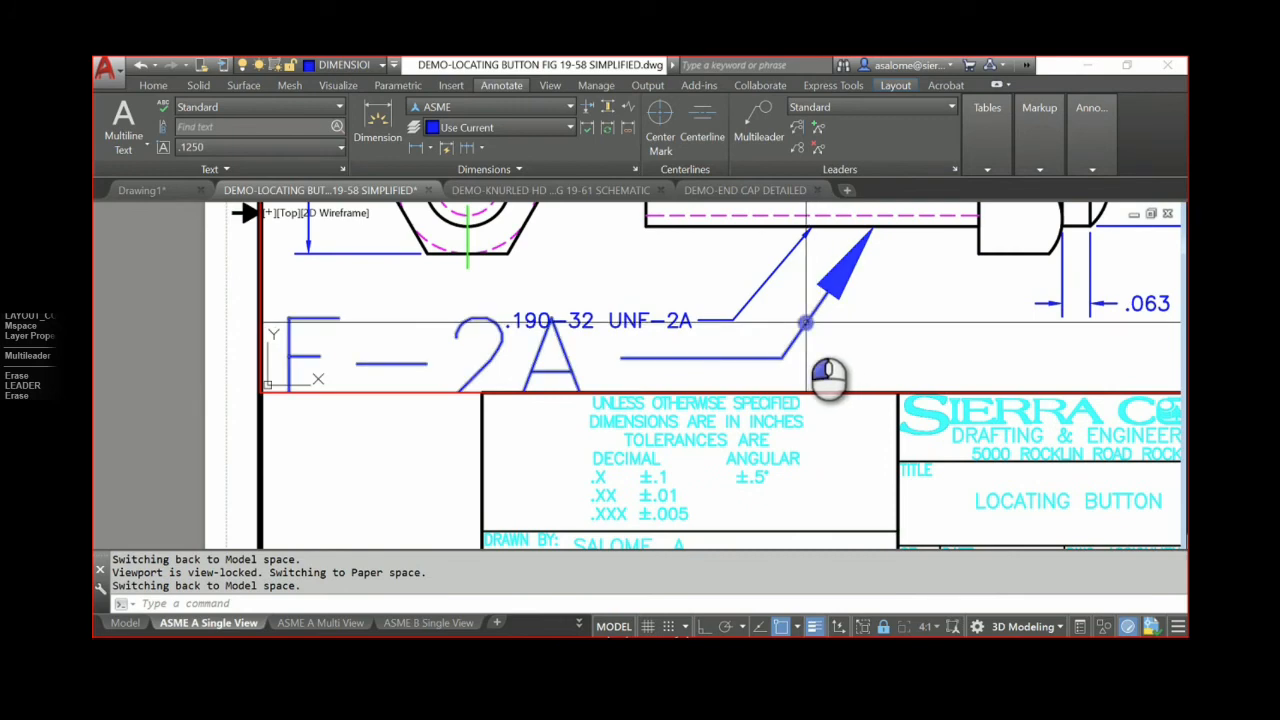
{"action": "left_click", "coordinate": [724, 358]}
{"action": "key", "text": "Delete"}
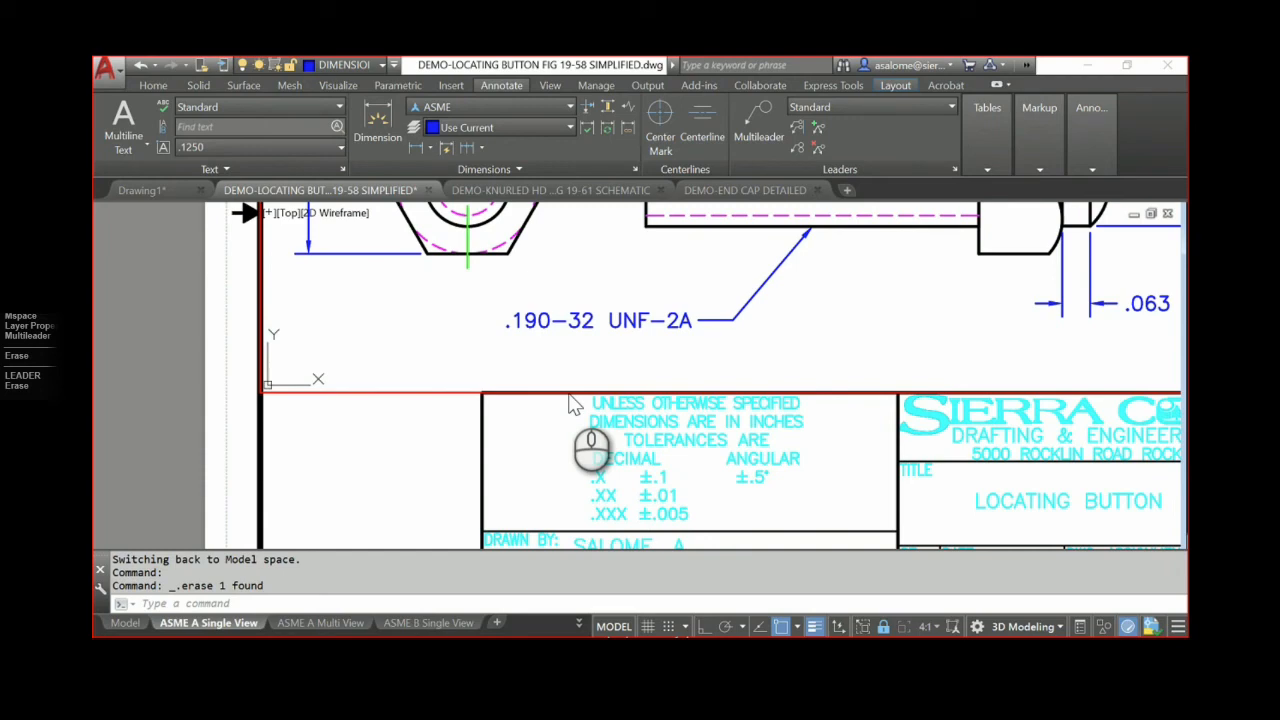
- Draw a LEADER from the nearest point on the shank's lower edge, angled down to a short horizontal landing below the existing thread note
{"action": "type", "text": "LEA"}
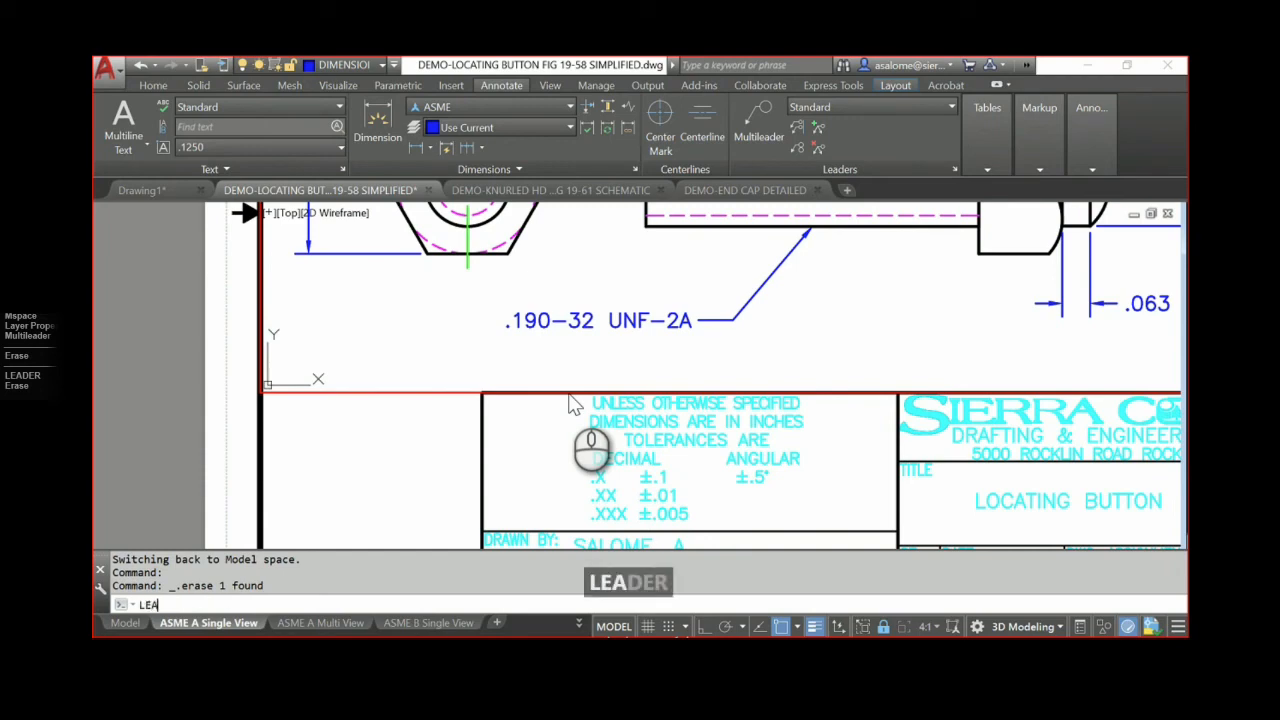
{"action": "type", "text": "DER"}
{"action": "key", "text": "Return"}
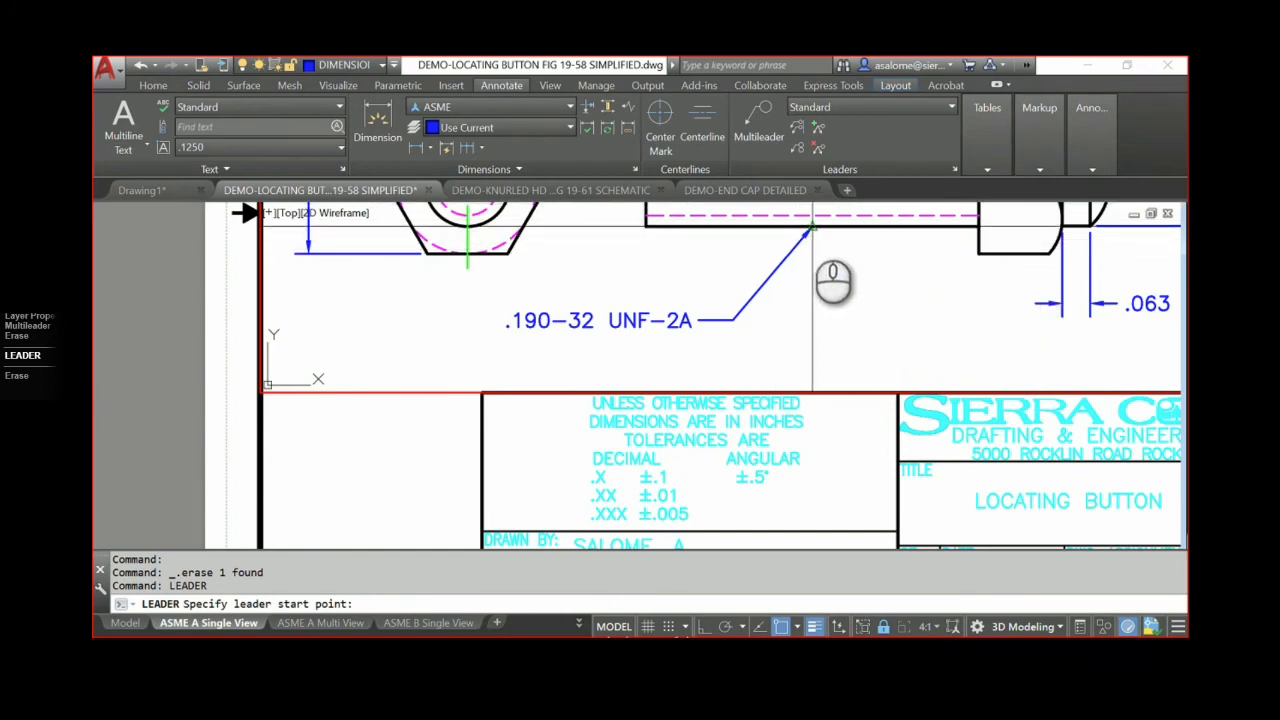
{"action": "type", "text": "nea"}
{"action": "key", "text": "Return"}
{"action": "type", "text": "nea"}
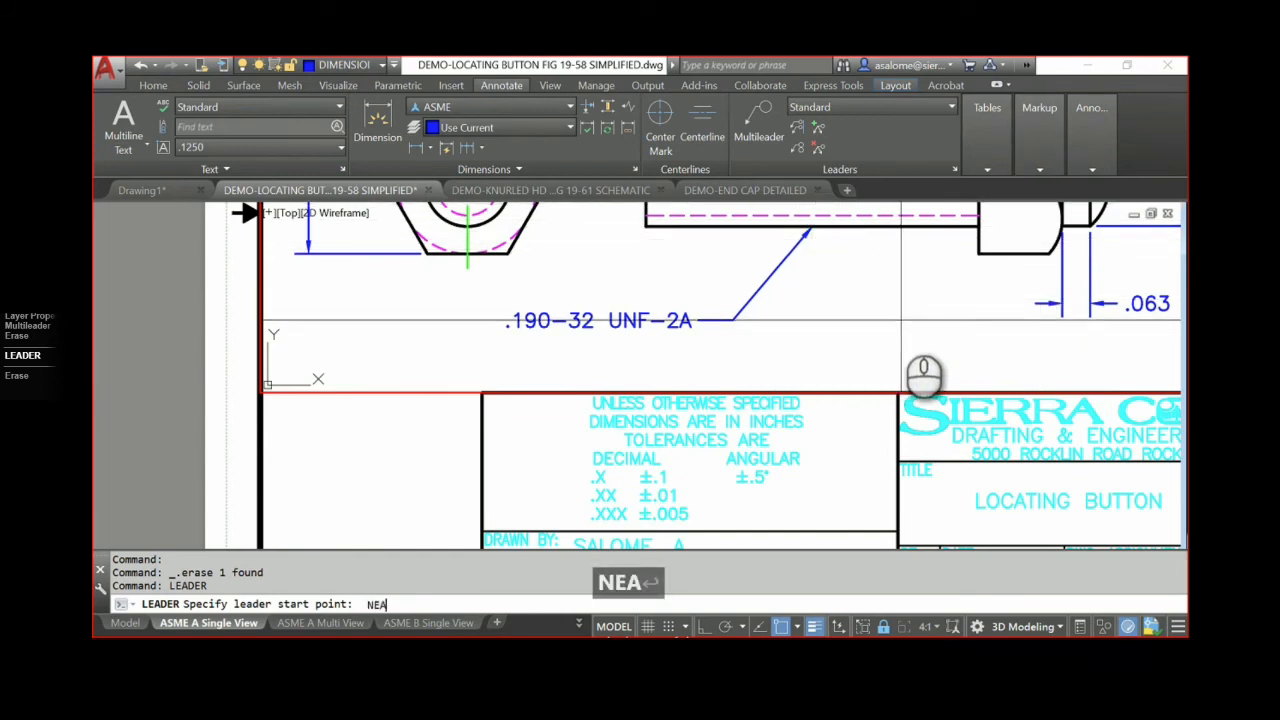
{"action": "key", "text": "Return"}
{"action": "left_click", "coordinate": [888, 231]}
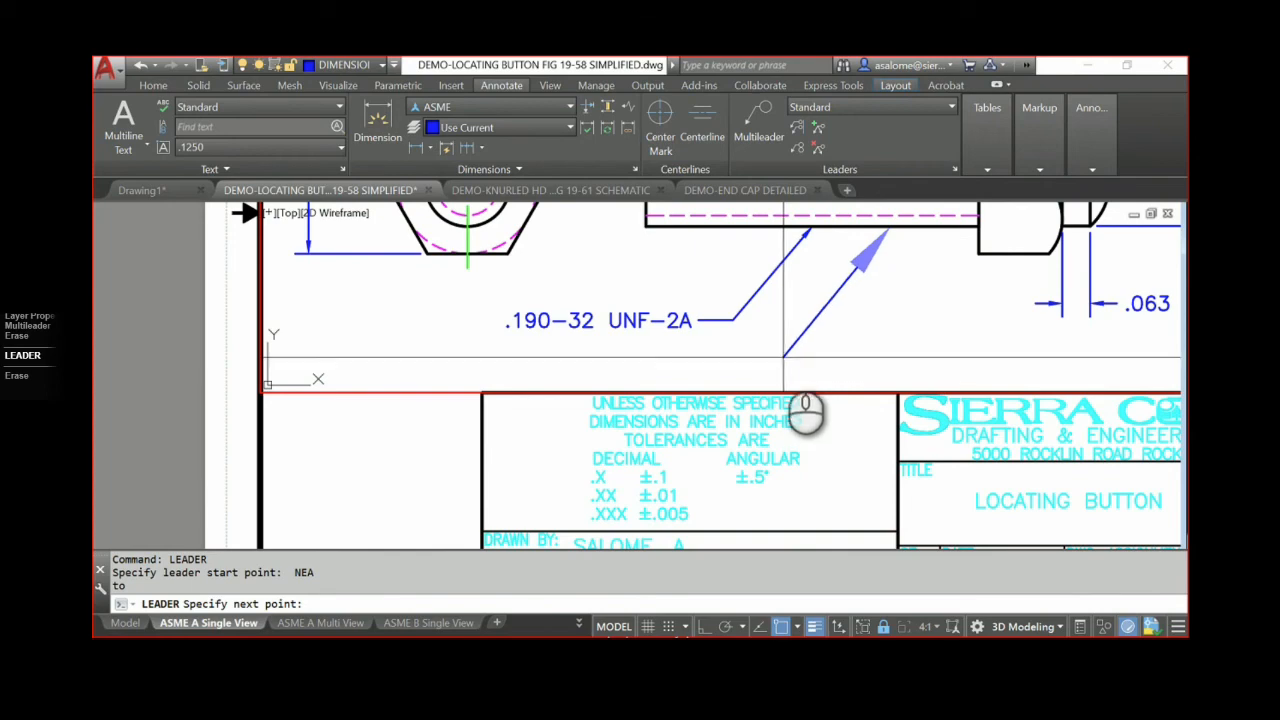
{"action": "left_click", "coordinate": [785, 357]}
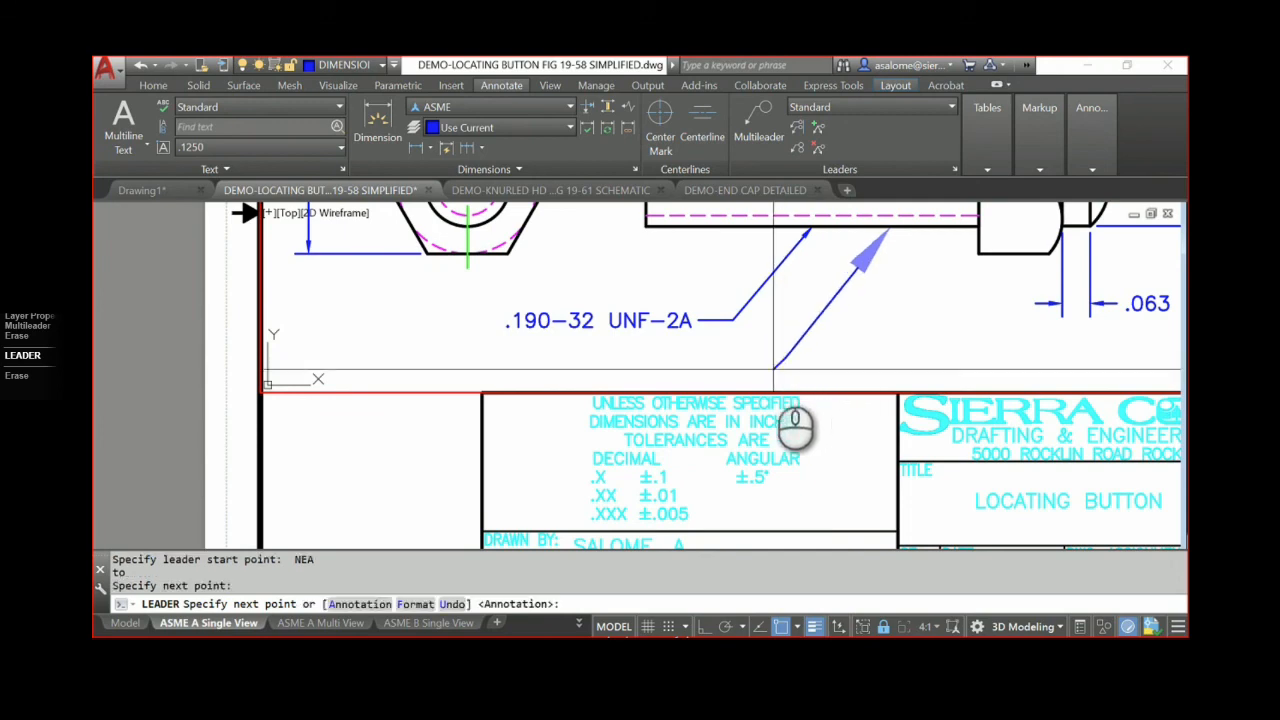
{"action": "key", "text": "F8"}
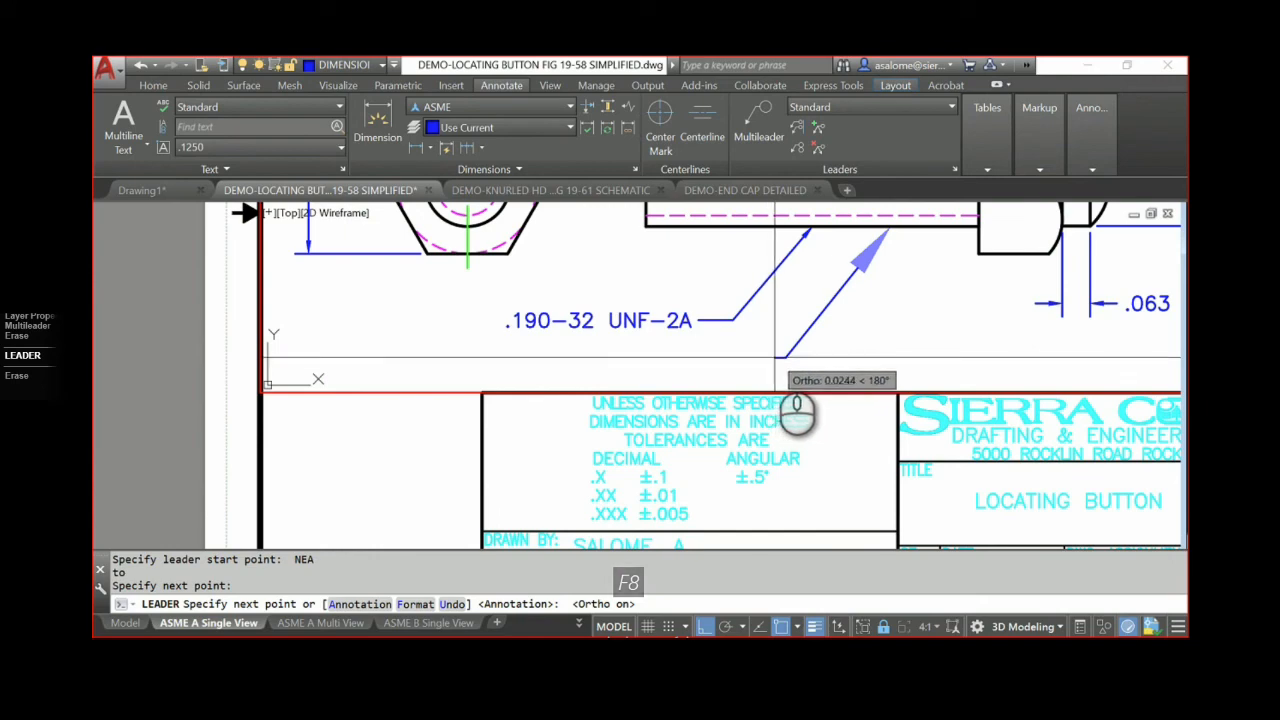
{"action": "left_click", "coordinate": [763, 357]}
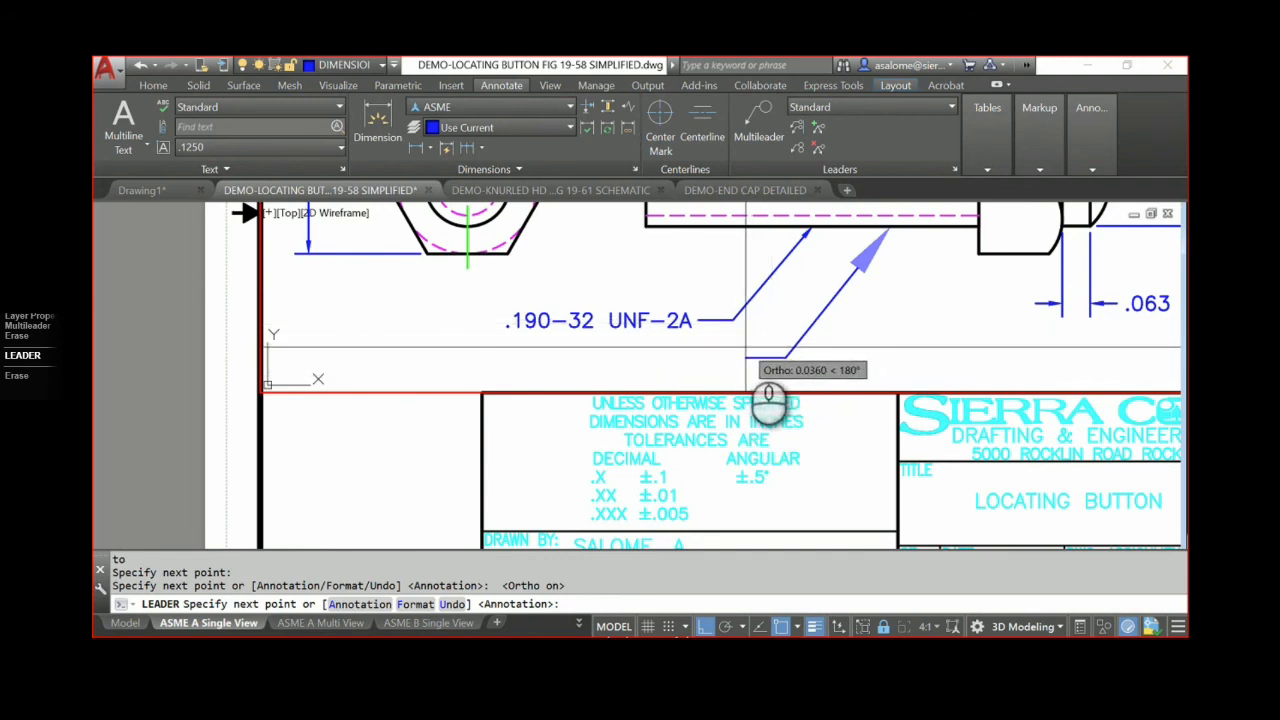
- End the leader's short horizontal landing below the existing thread note and enter .190-32 UNF-2A as its single line of annotation text
{"action": "left_click", "coordinate": [764, 356]}
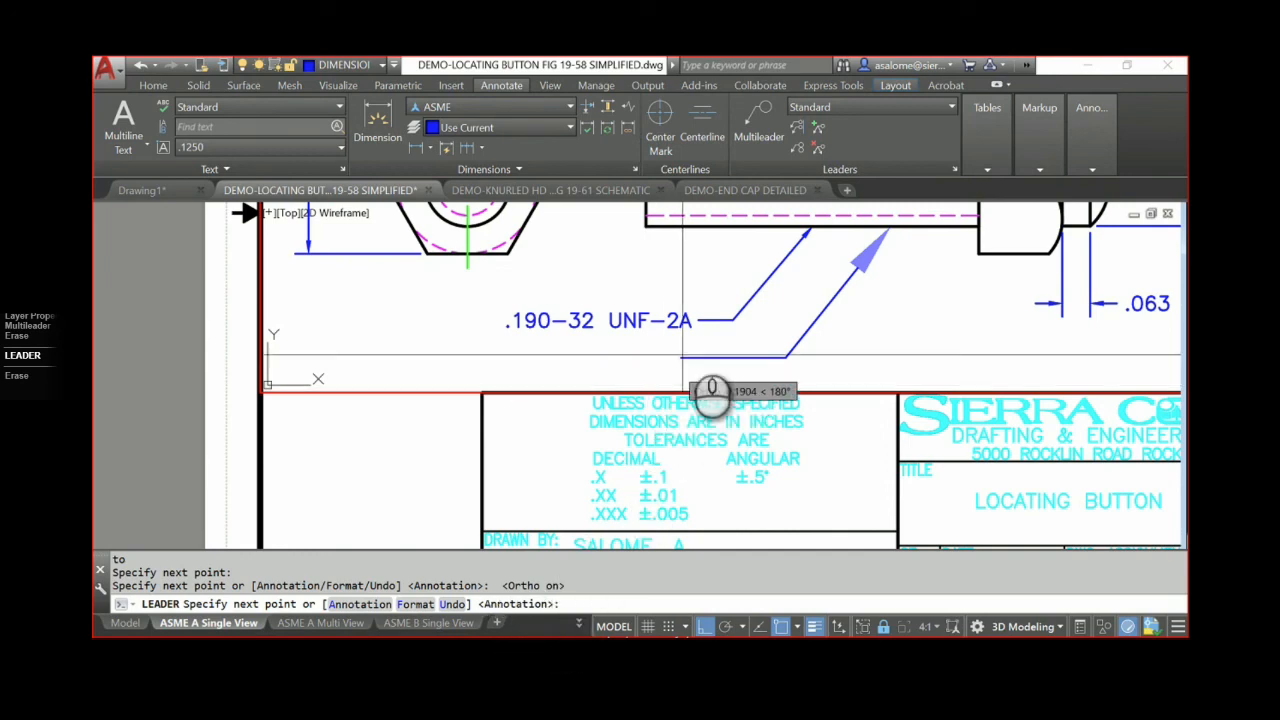
{"action": "key", "text": "Return"}
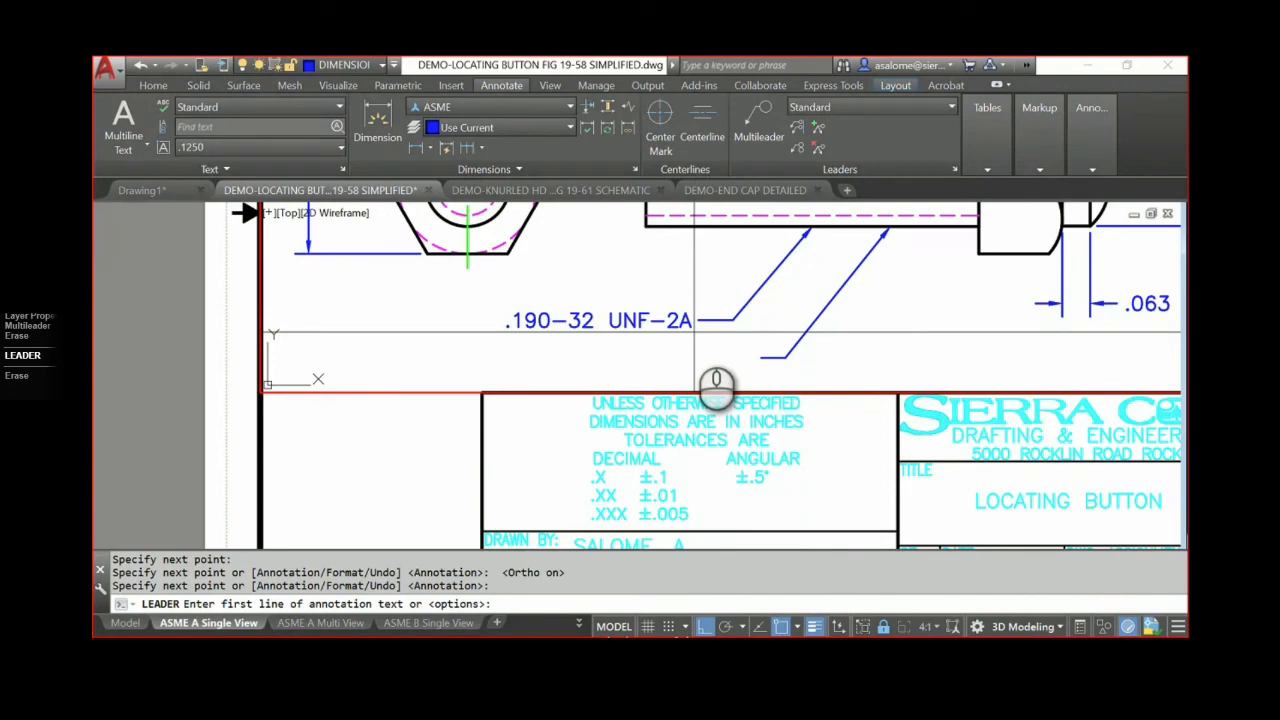
{"action": "type", "text": ".190-32 UNF-"}
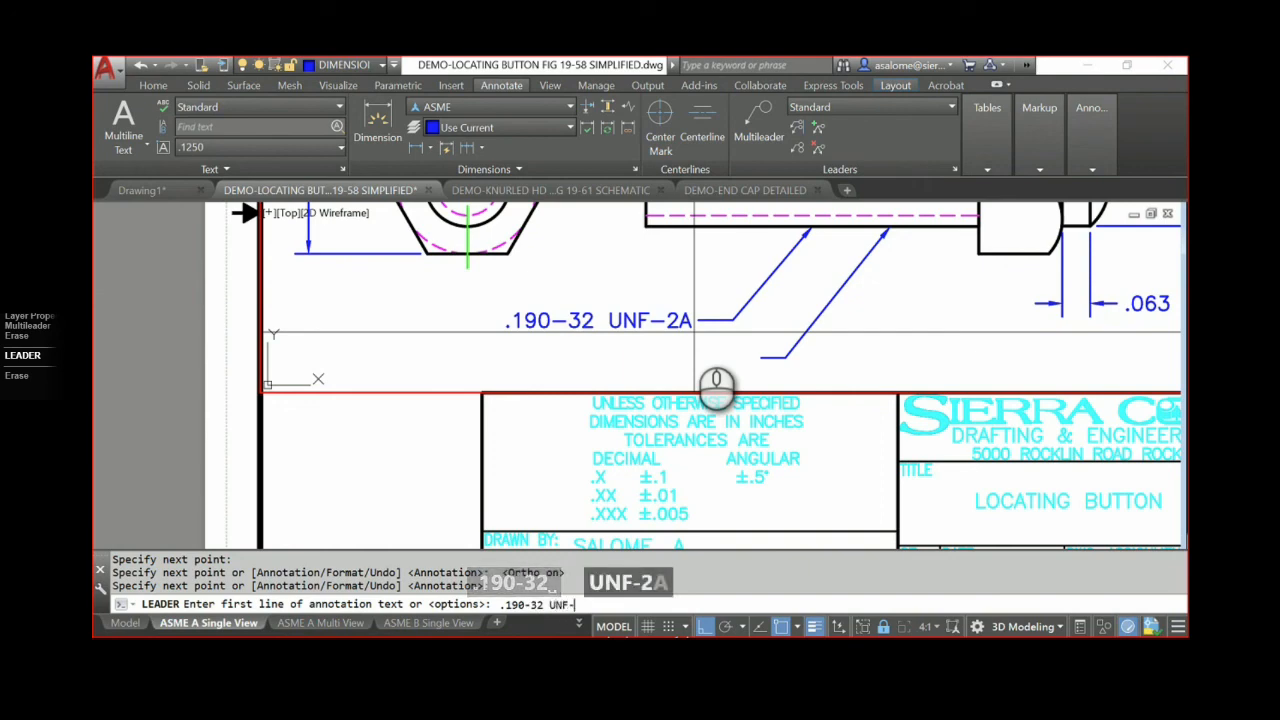
{"action": "type", "text": "2A"}
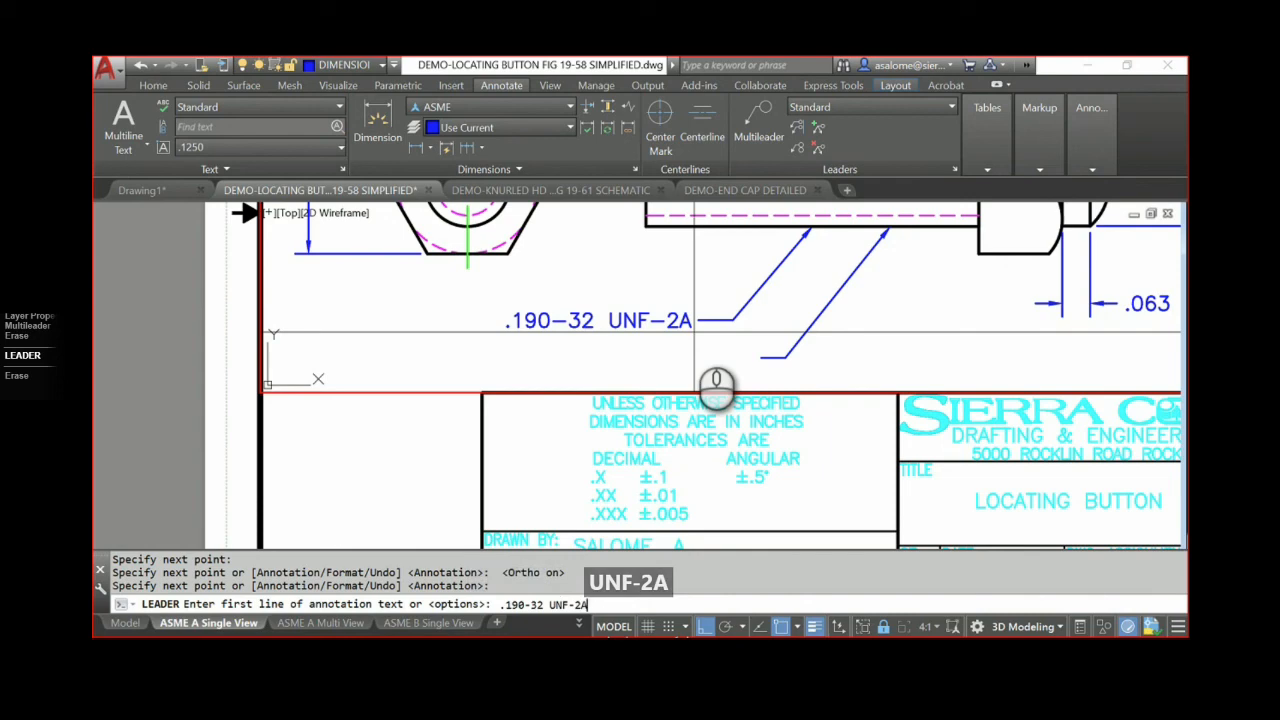
{"action": "key", "text": "Return"}
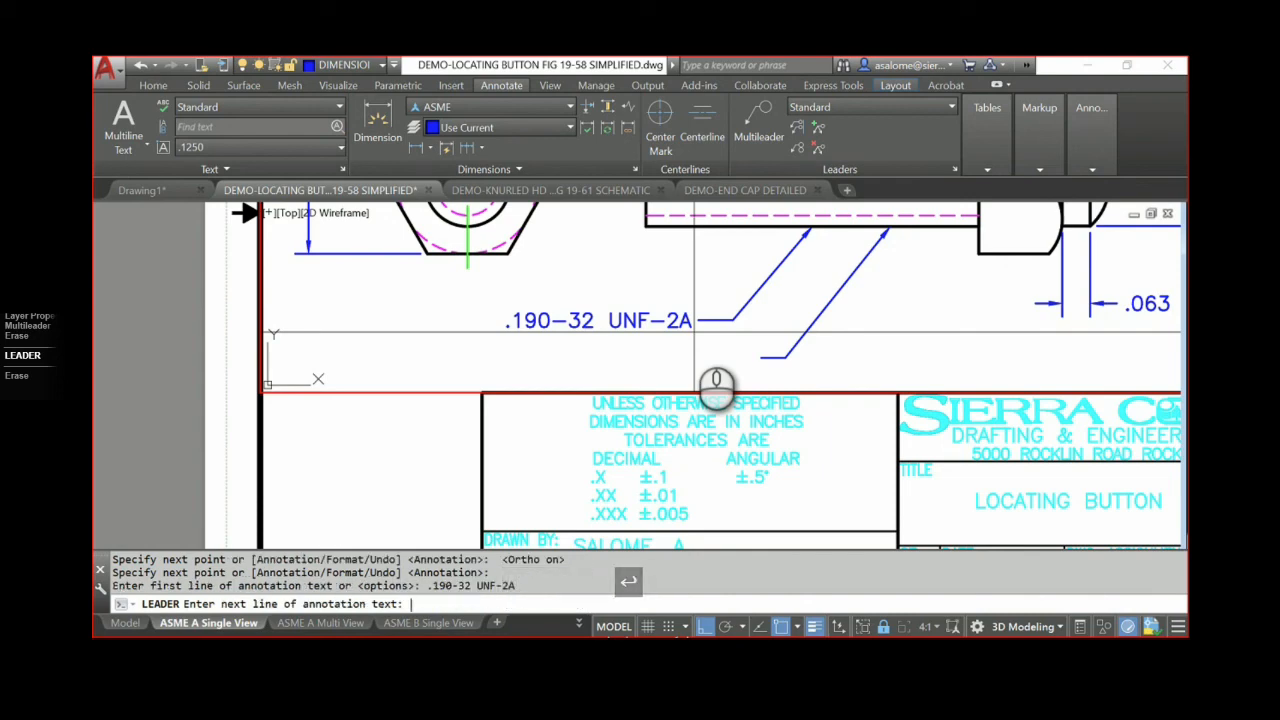
{"action": "key", "text": "Return"}
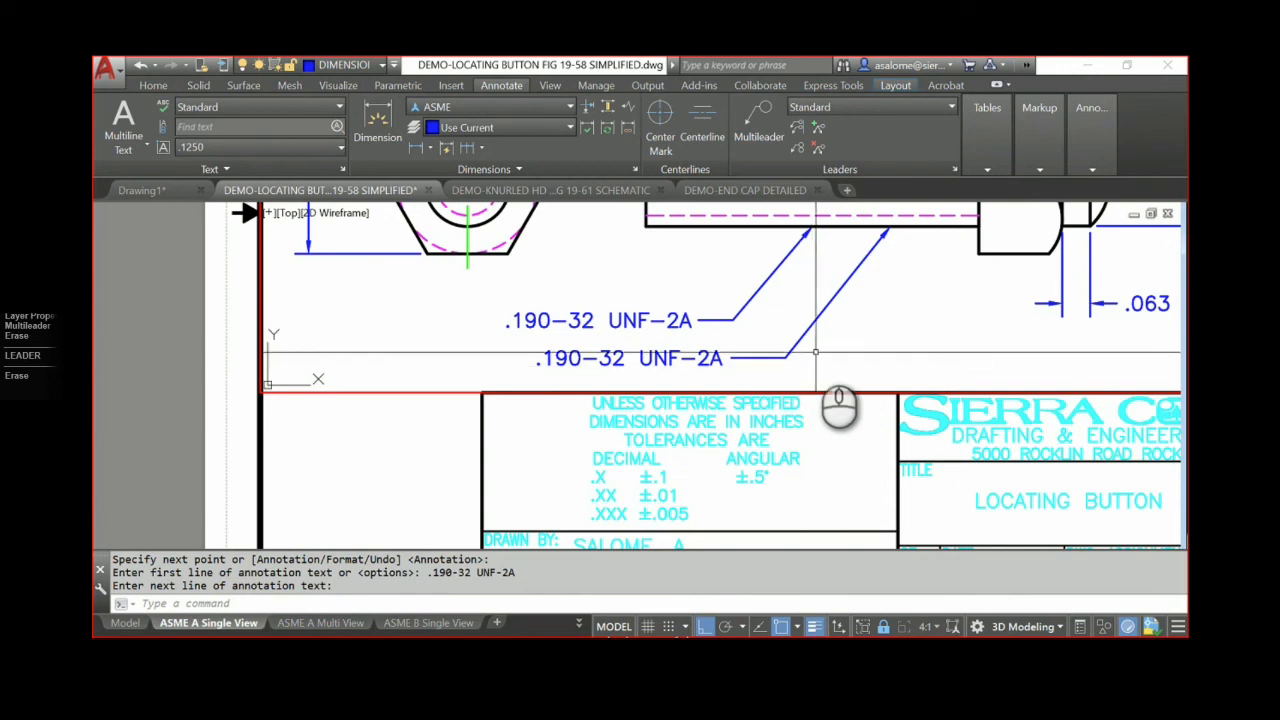
- Erase the lower thread note leader together with its .190-32 UNF-2A text, keeping the upper one
{"action": "mouse_move", "coordinate": [811, 367]}
{"action": "middle_mouse_down"}
{"action": "mouse_move", "coordinate": [800, 330]}
{"action": "mouse_move", "coordinate": [781, 343]}
{"action": "middle_mouse_up"}
{"action": "left_click", "coordinate": [781, 343]}
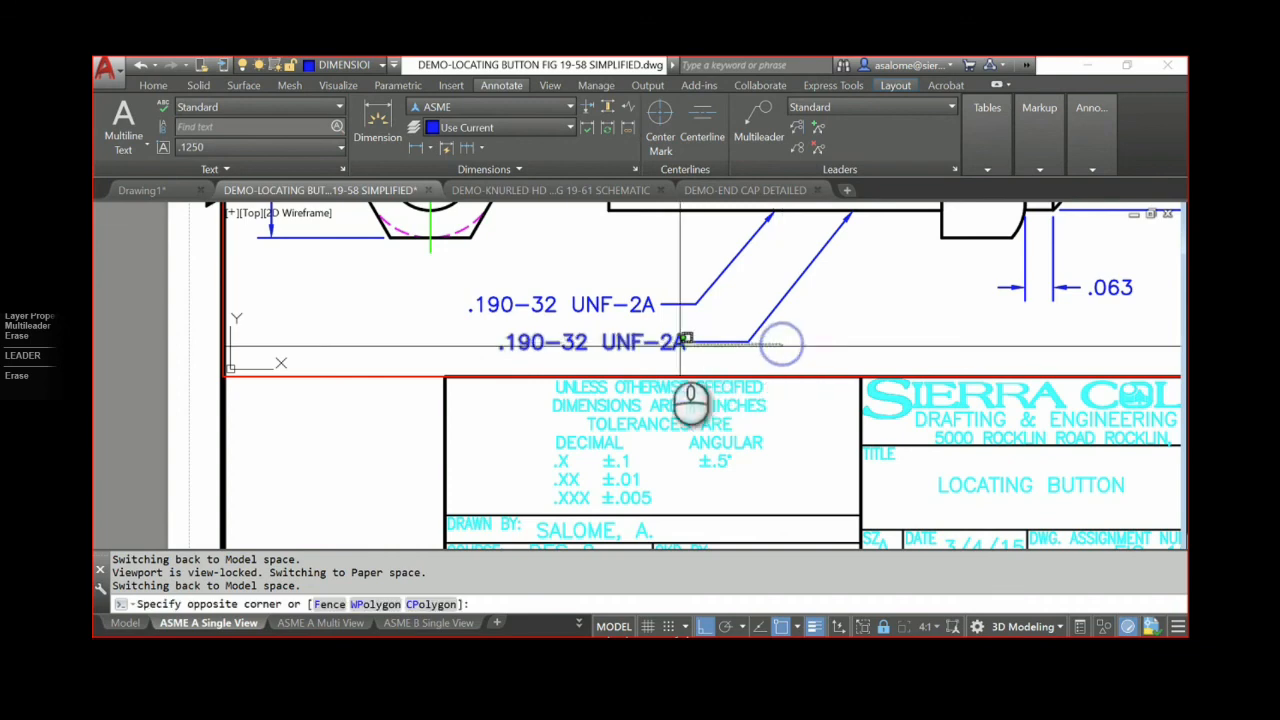
{"action": "left_click", "coordinate": [628, 340]}
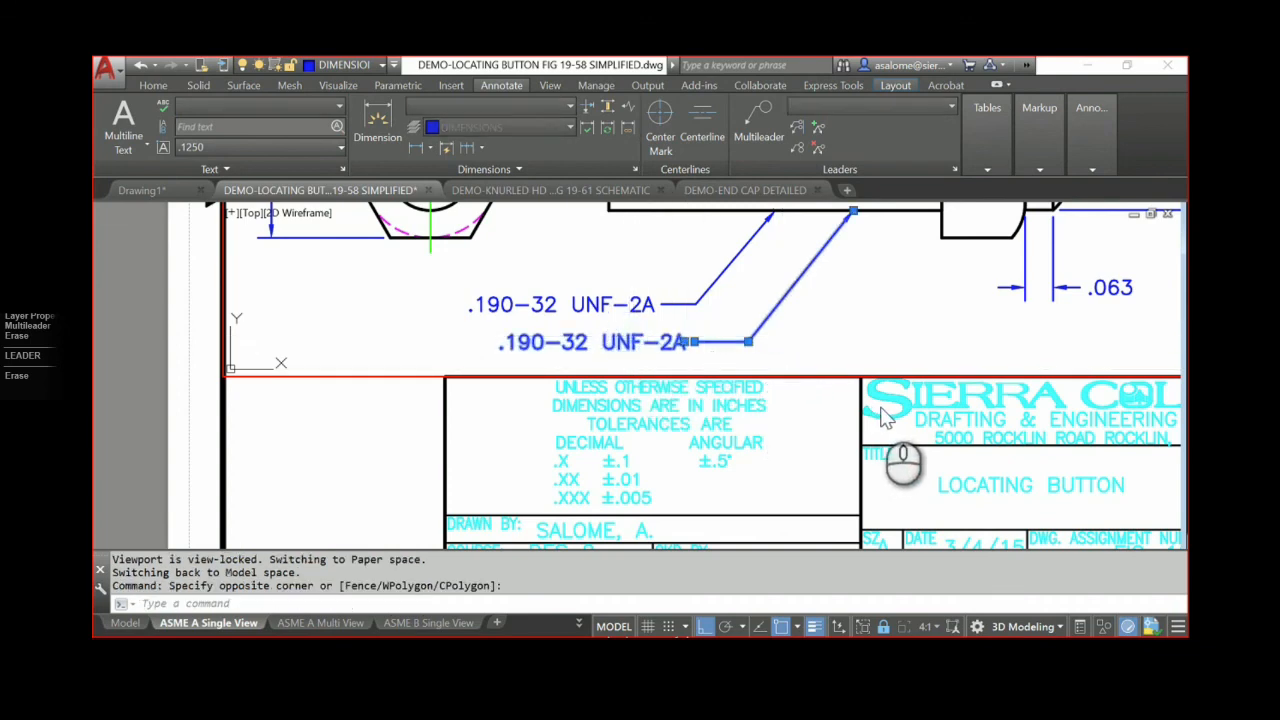
{"action": "key", "text": "Delete"}
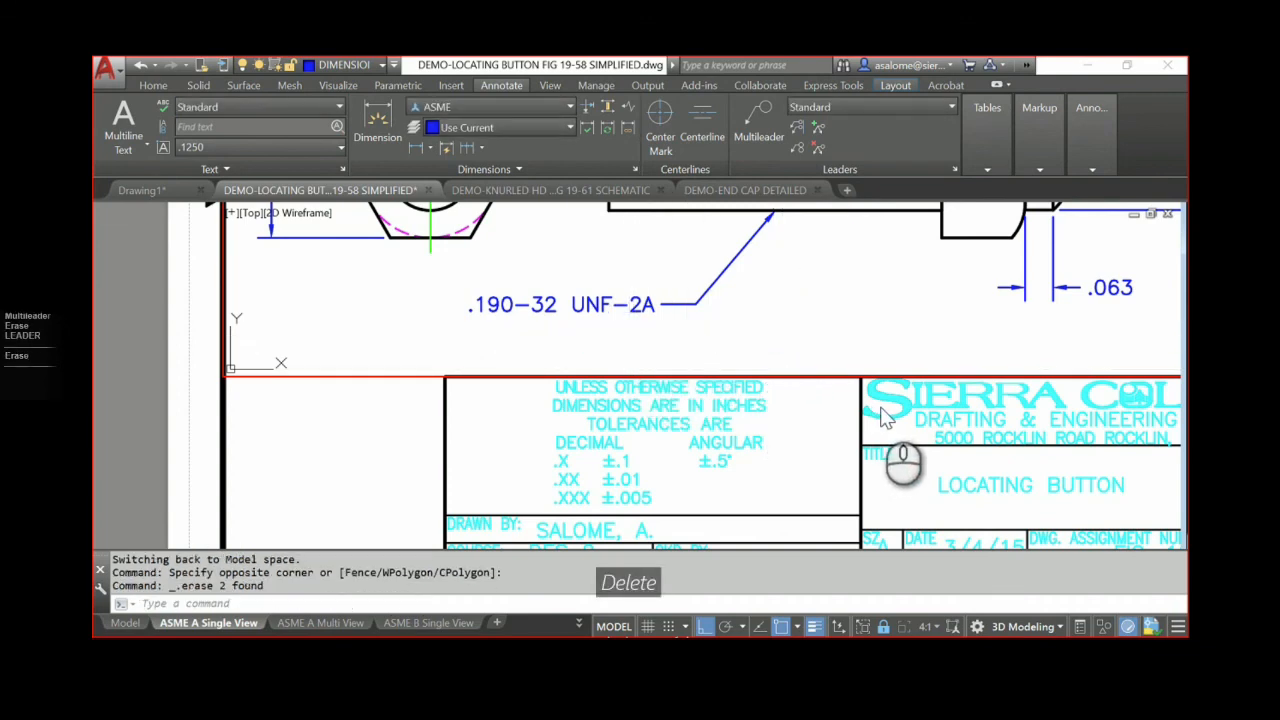